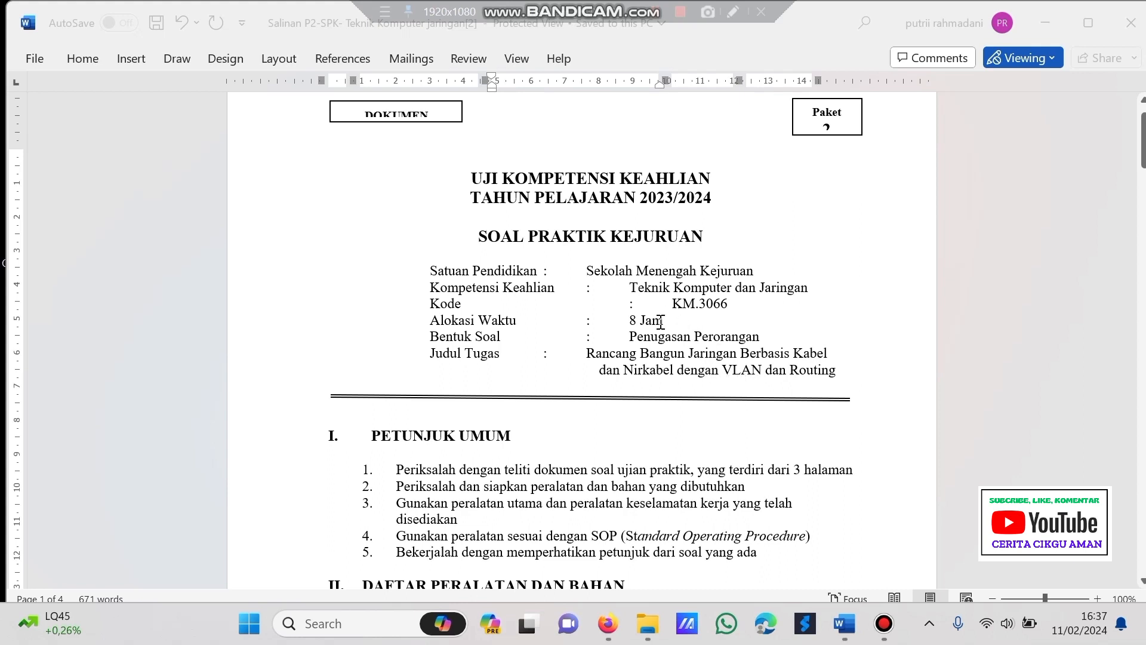
- Scroll the SPK exam document from its title page down to the PC Client, Laptop and Smartphone table on page 2
scroll(661, 322, down, 1)
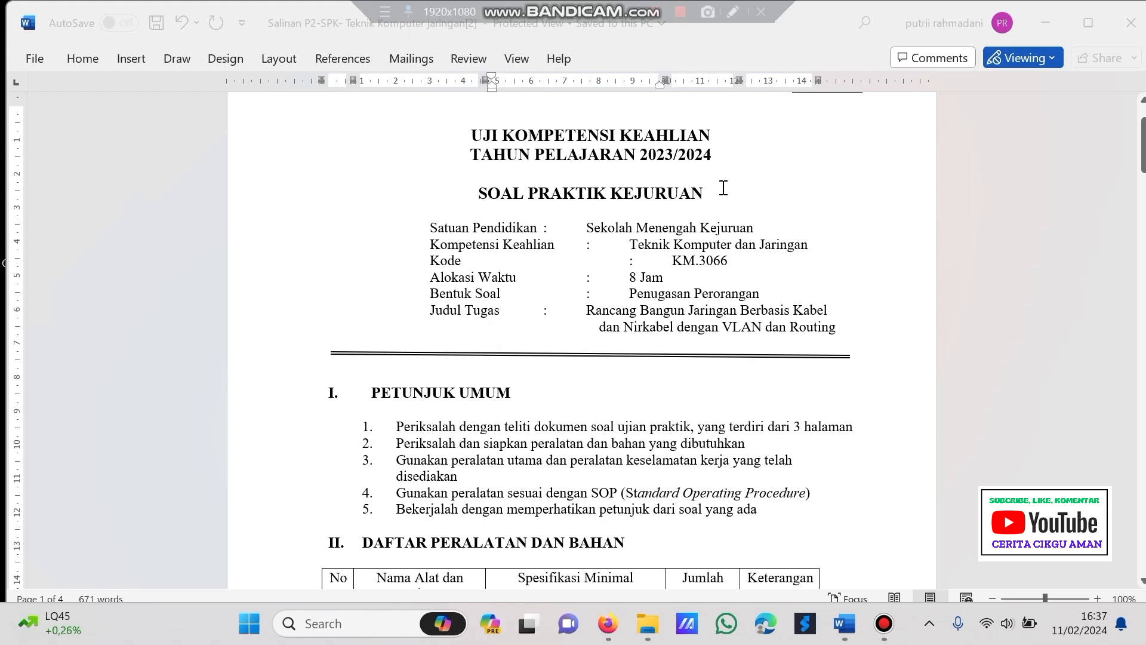
scroll(723, 188, up, 1)
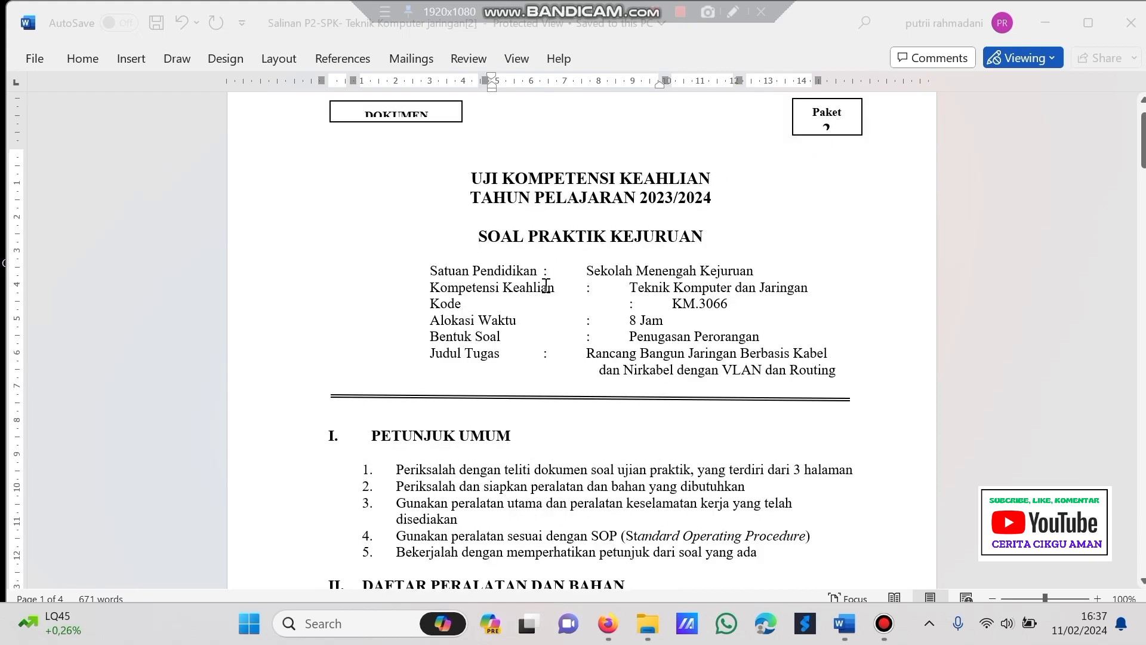
scroll(543, 291, down, 1)
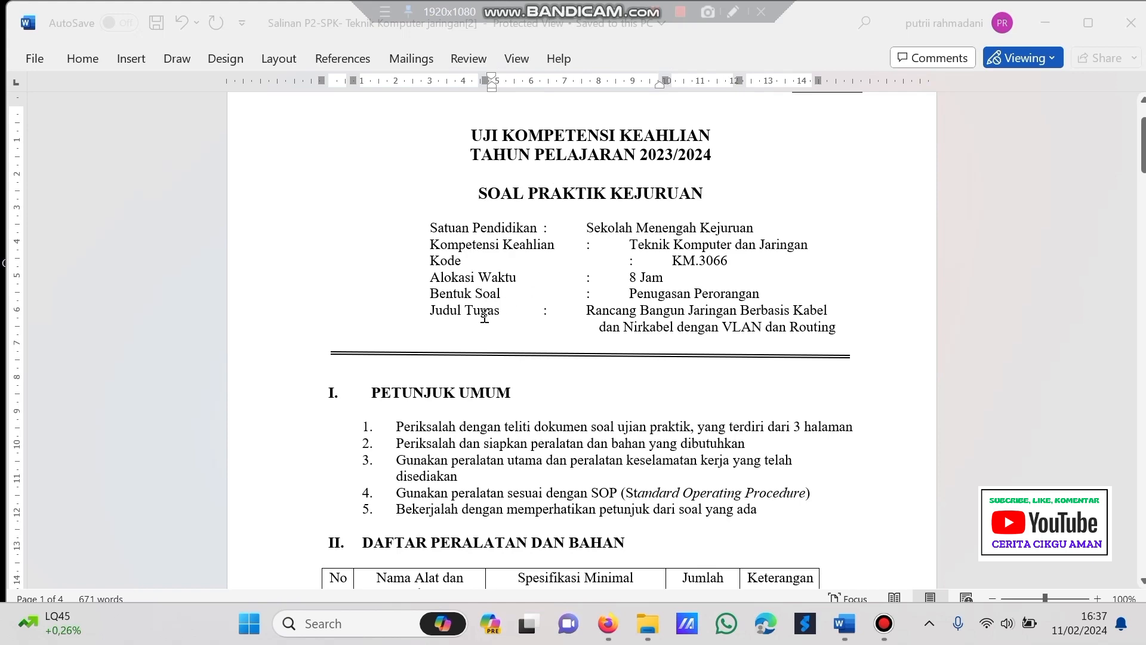
scroll(484, 316, down, 1)
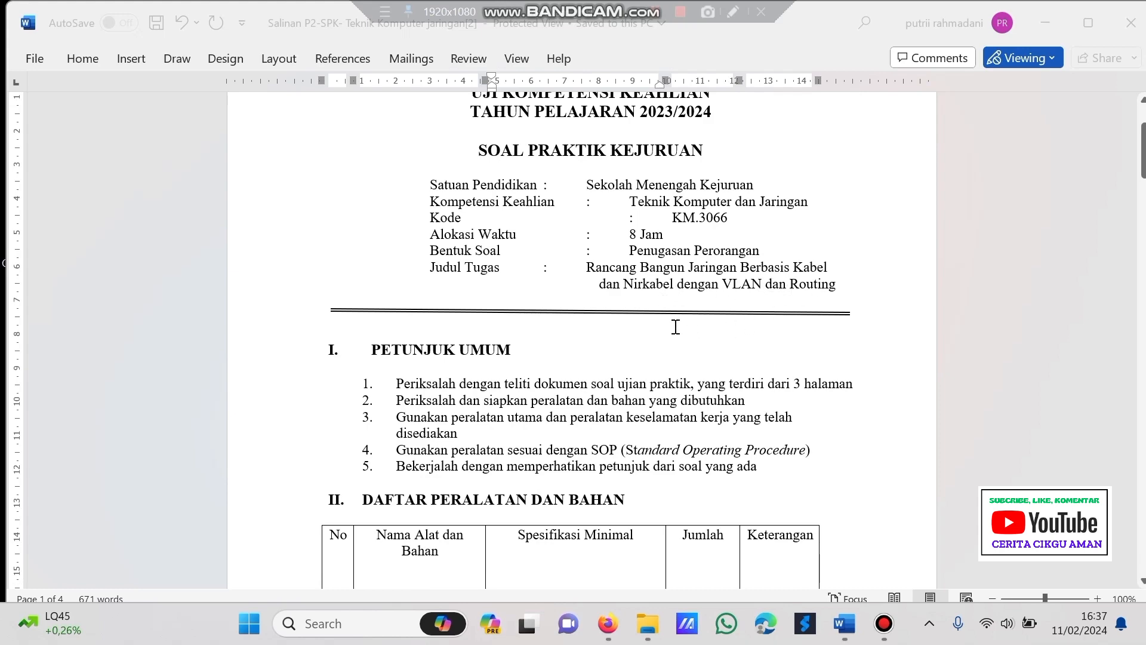
scroll(676, 327, down, 2)
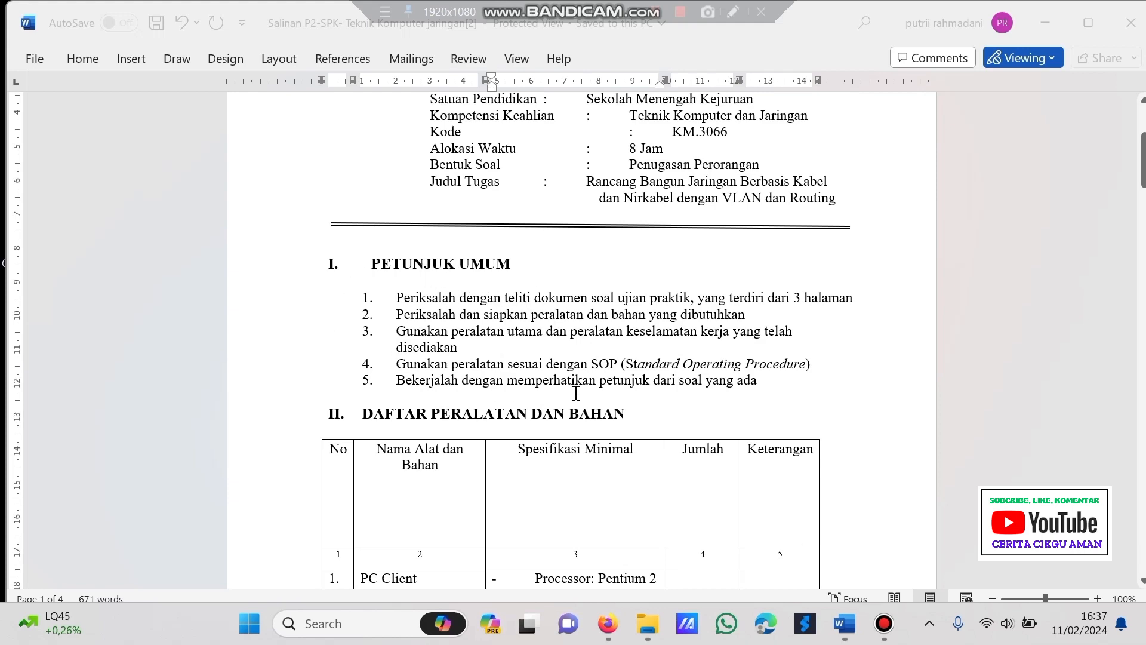
scroll(568, 351, down, 1)
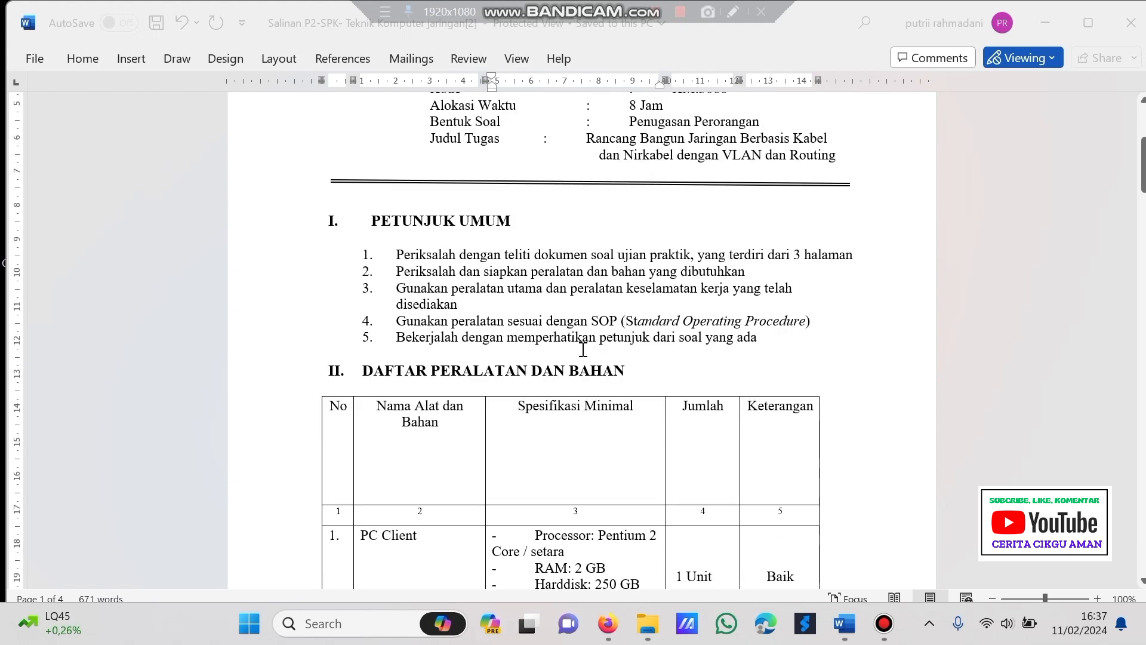
scroll(583, 350, down, 1)
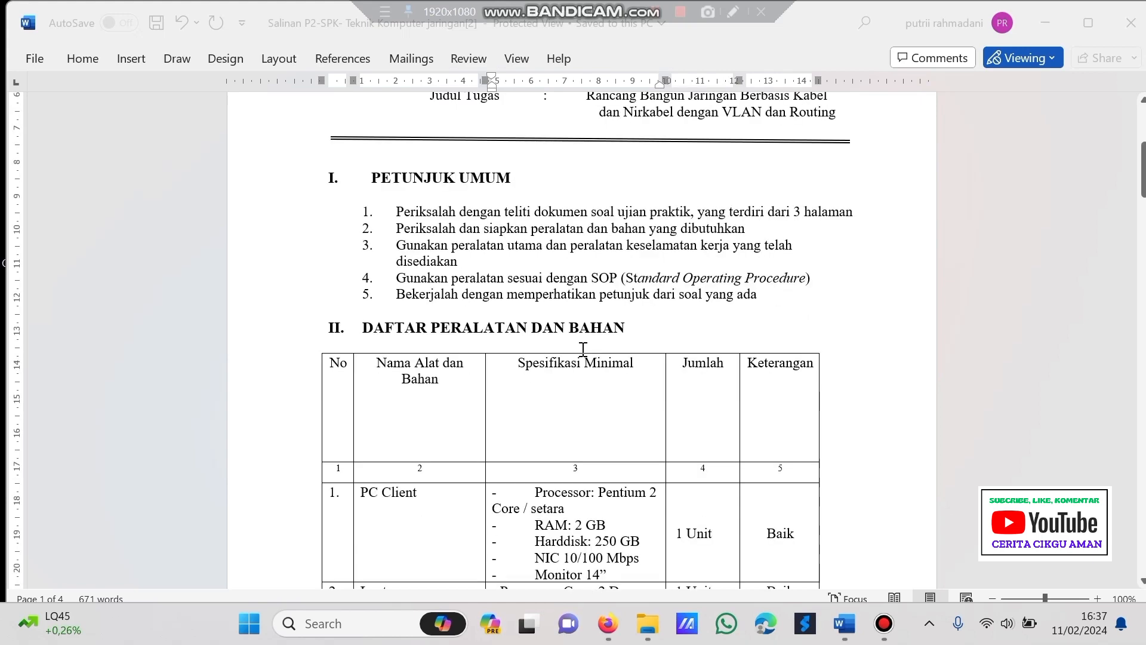
scroll(583, 349, down, 1)
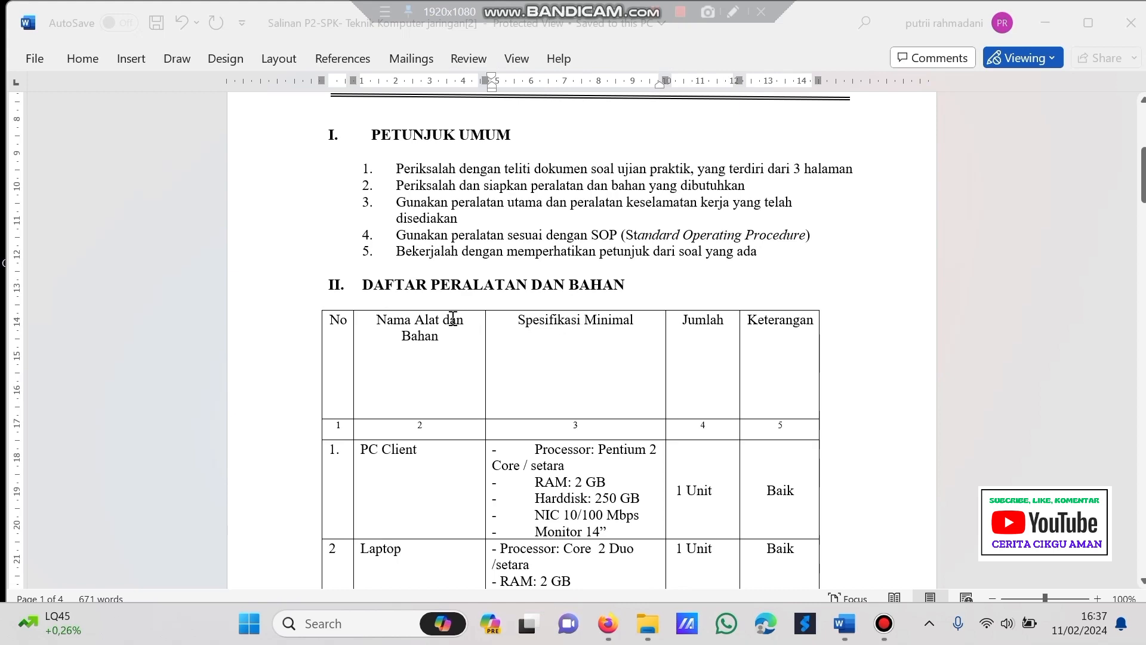
scroll(461, 360, down, 2)
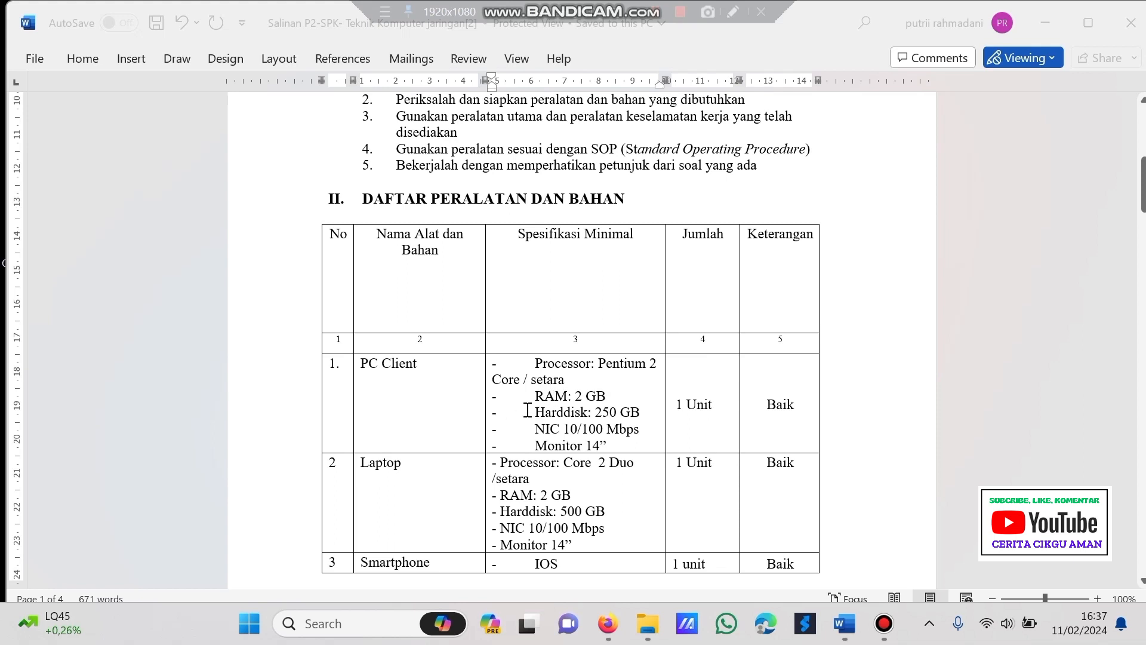
scroll(525, 412, down, 1)
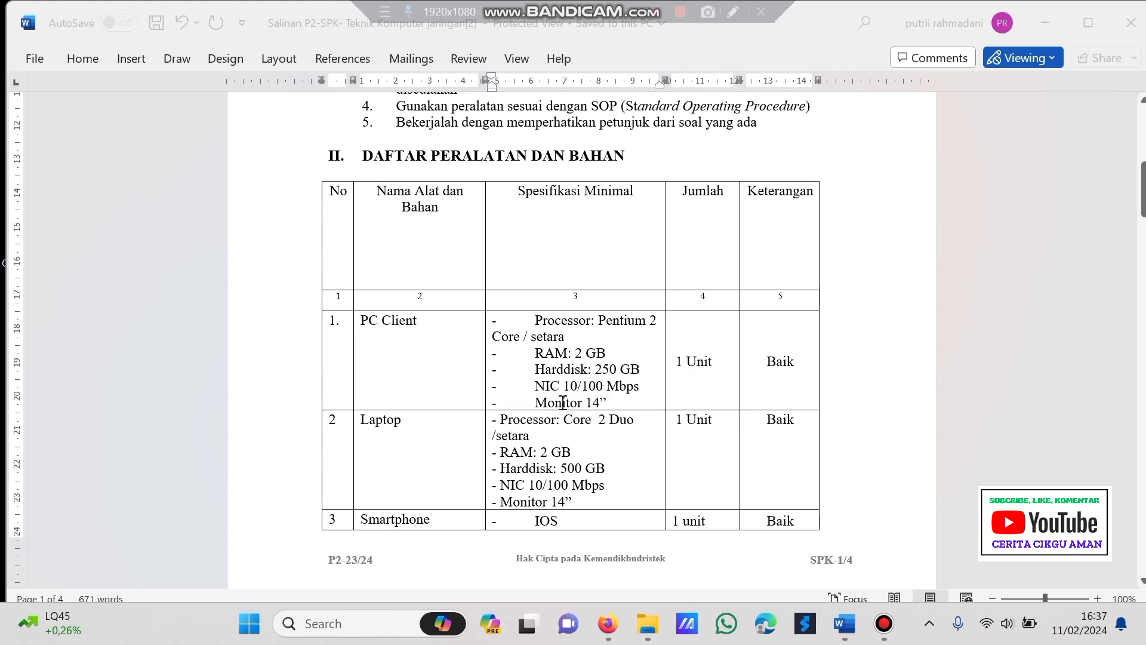
scroll(606, 404, down, 1)
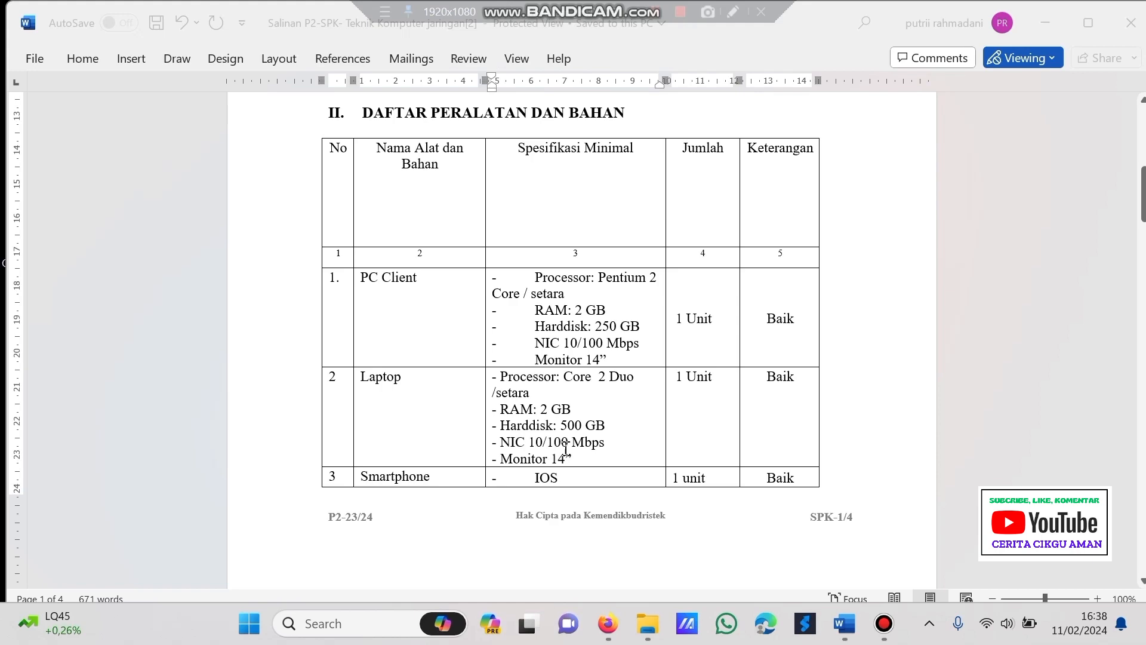
scroll(550, 445, down, 1)
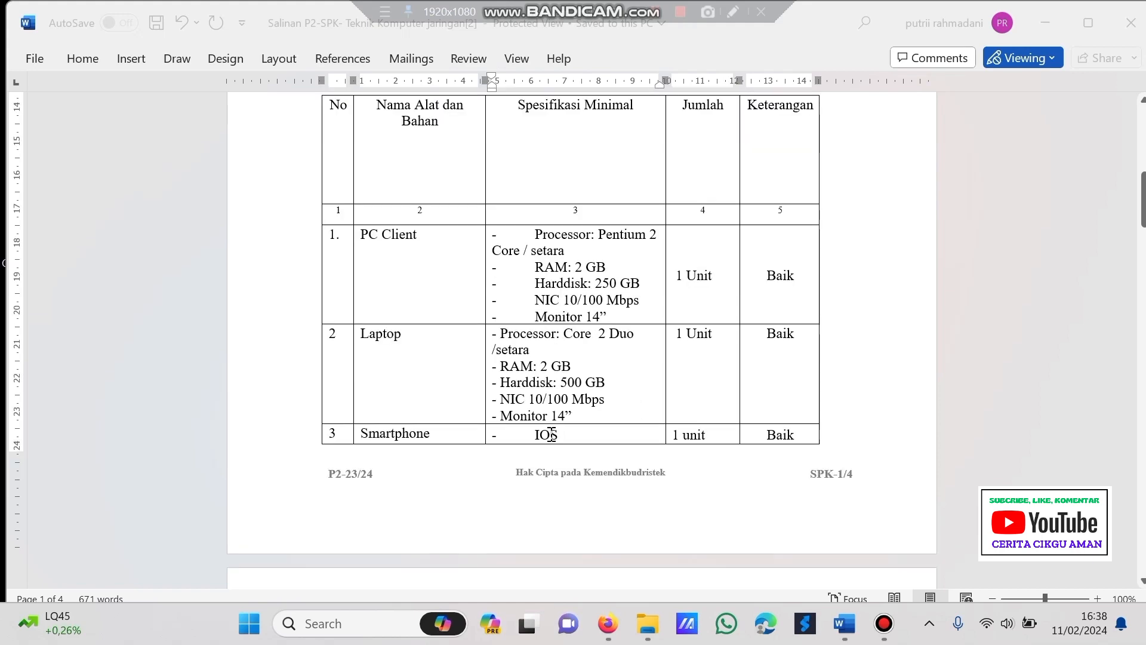
scroll(545, 411, down, 1)
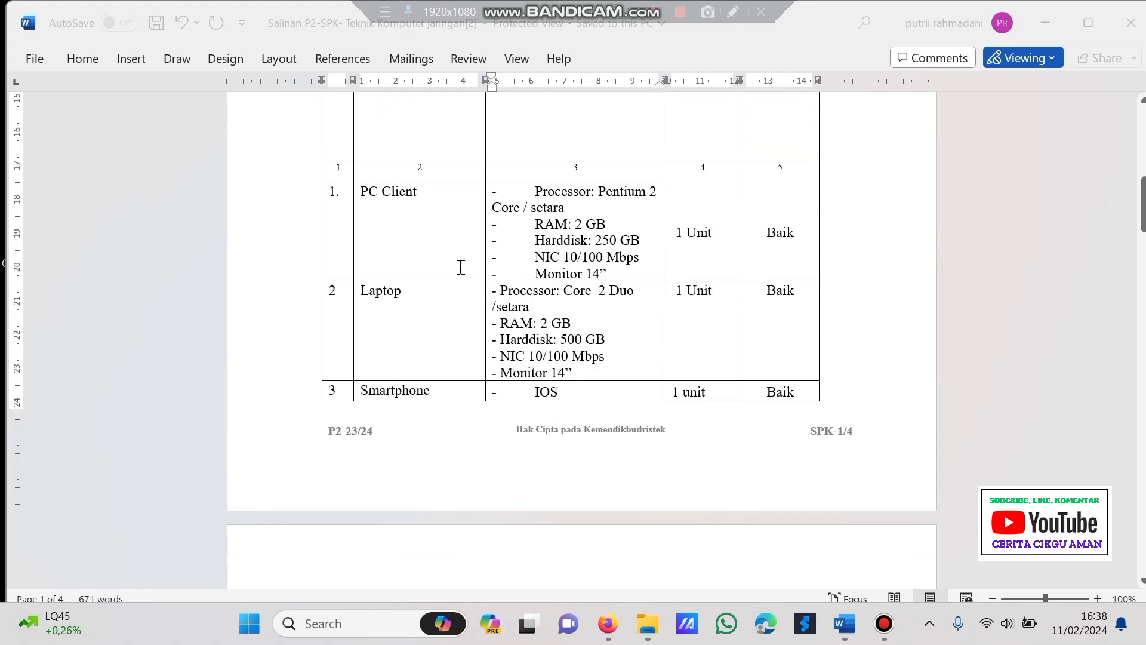
scroll(461, 267, up, 2)
scroll(460, 266, down, 1)
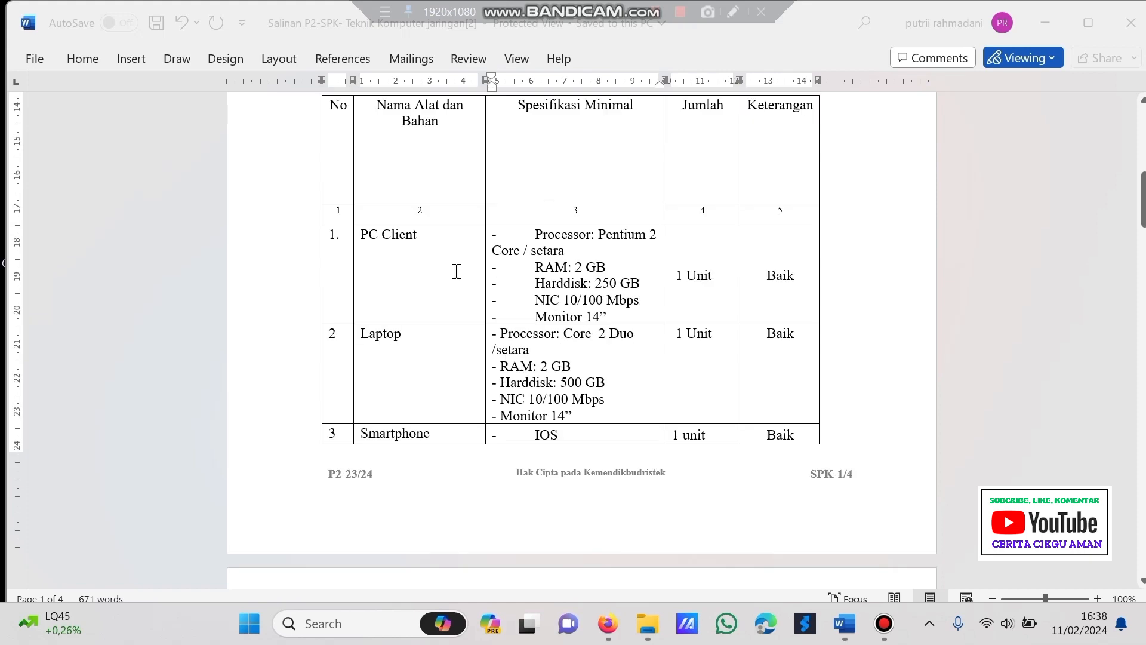
scroll(457, 272, down, 2)
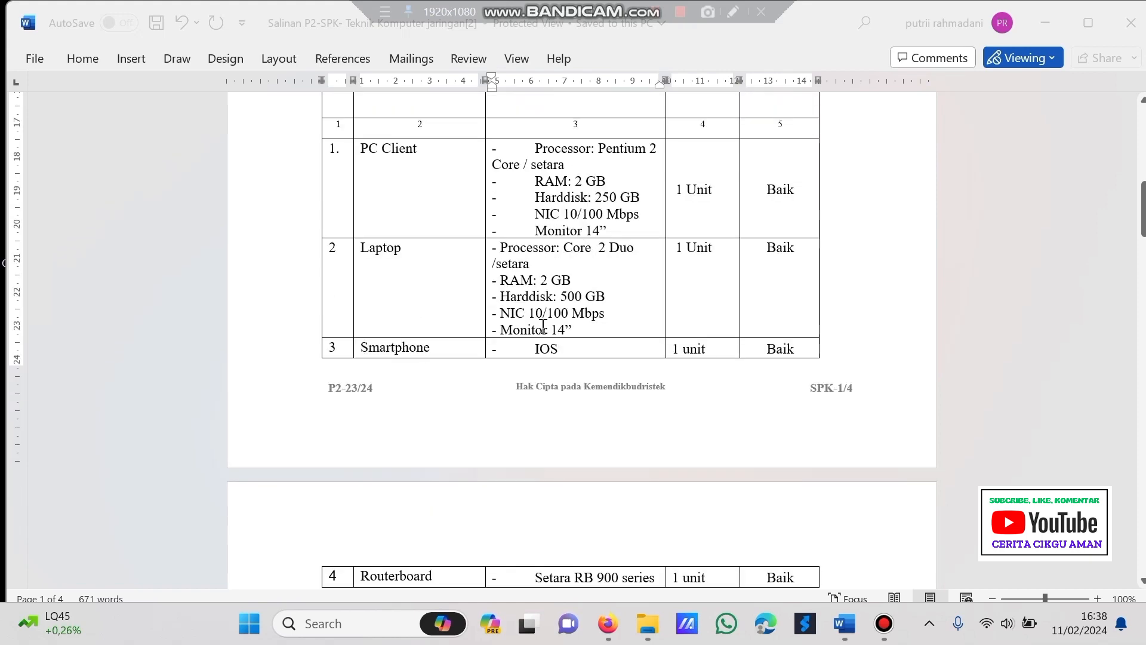
scroll(542, 327, up, 3)
scroll(543, 327, down, 1)
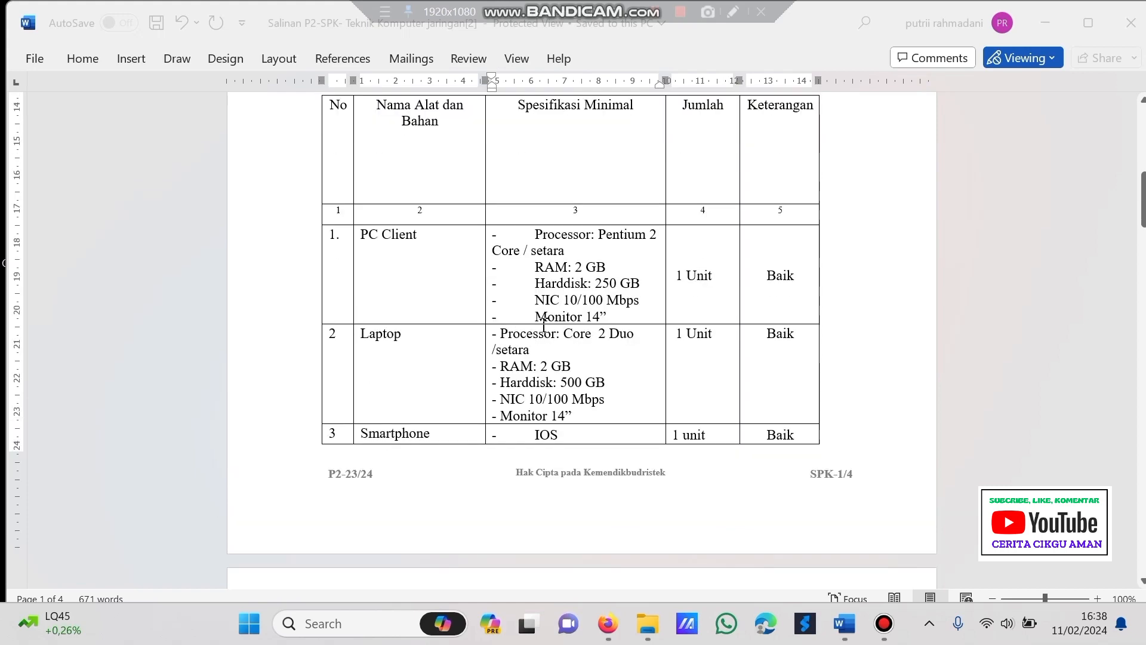
scroll(544, 325, down, 8)
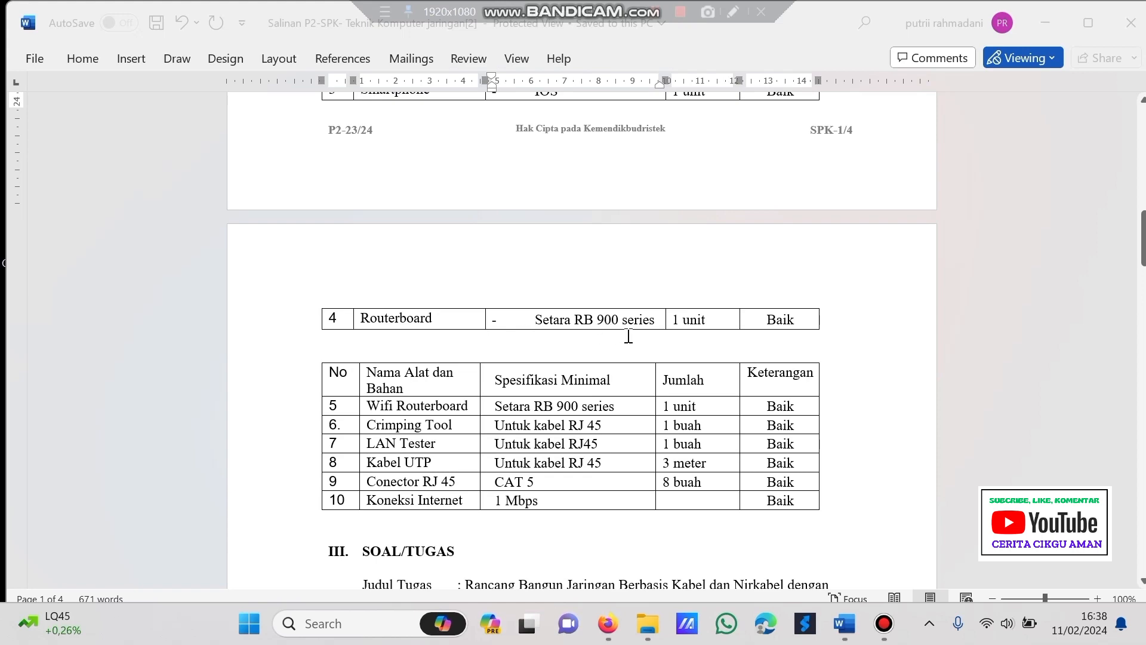
- Scroll down to section III SOAL/TUGAS and read the VLAN 10/20 and Ether 1 requirements
scroll(491, 351, down, 2)
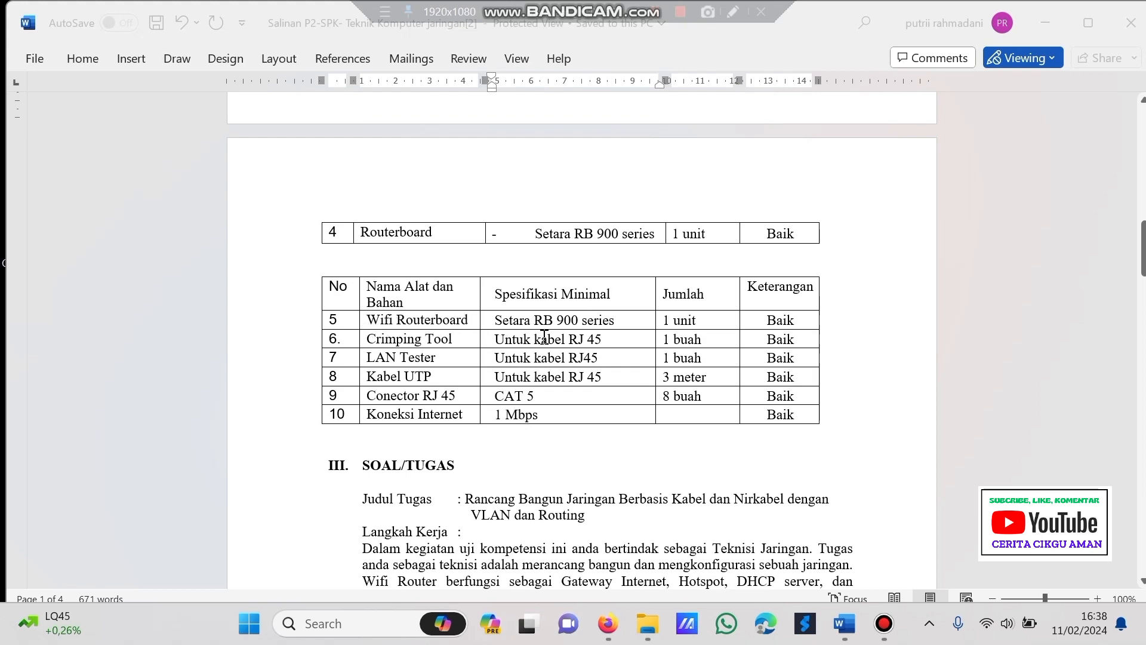
scroll(497, 357, down, 1)
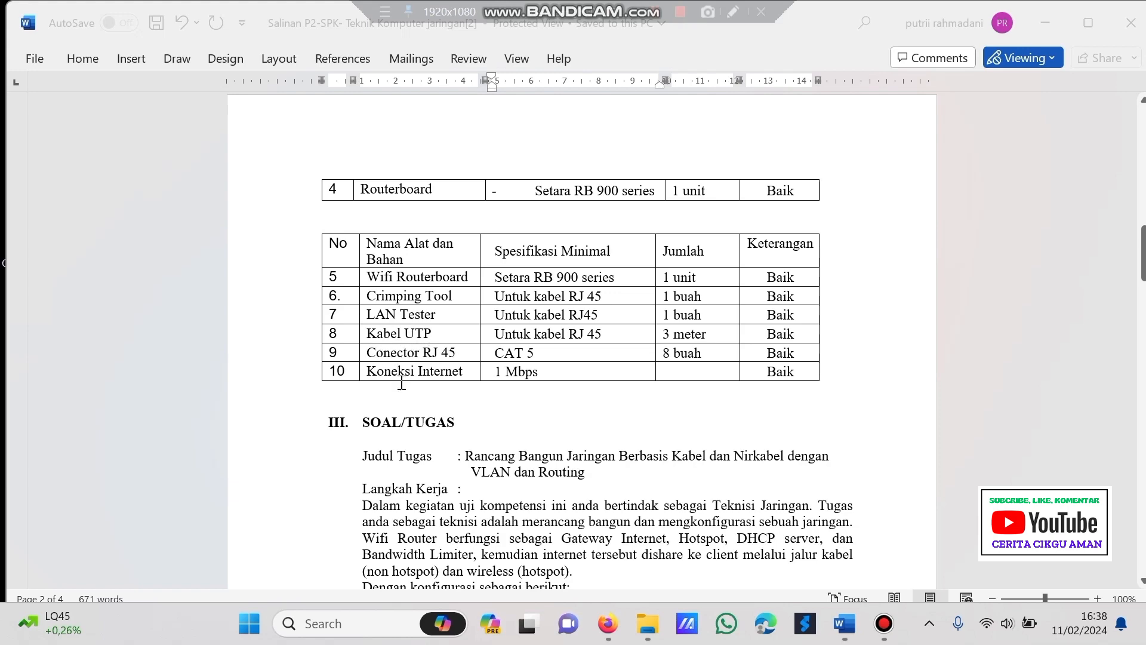
scroll(398, 379, down, 1)
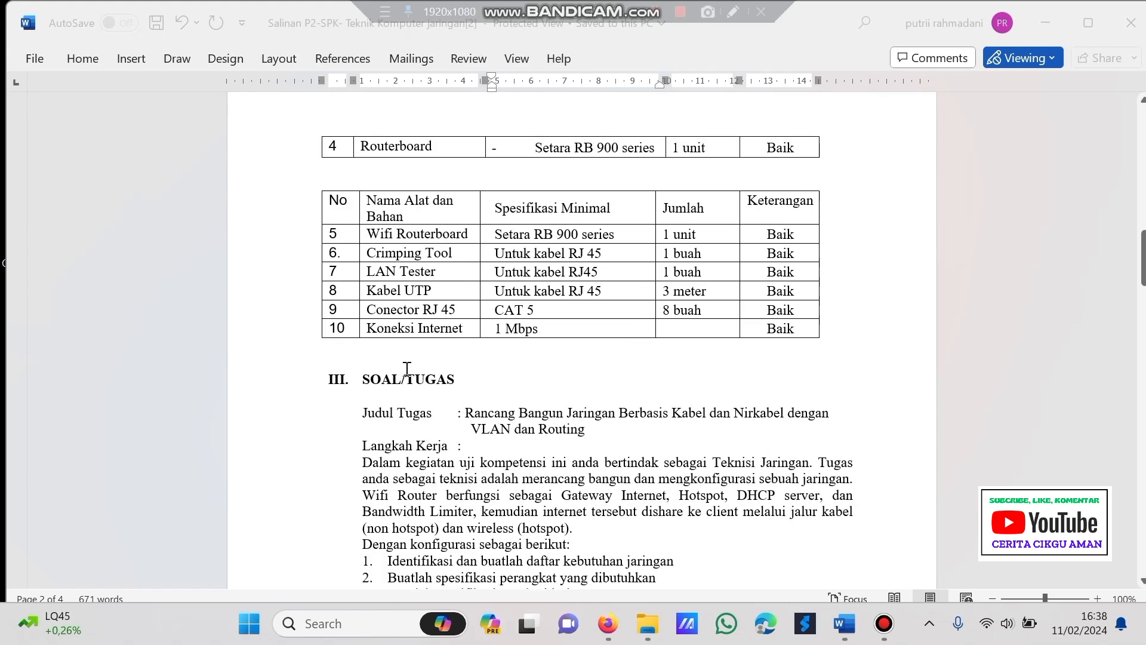
scroll(406, 368, down, 2)
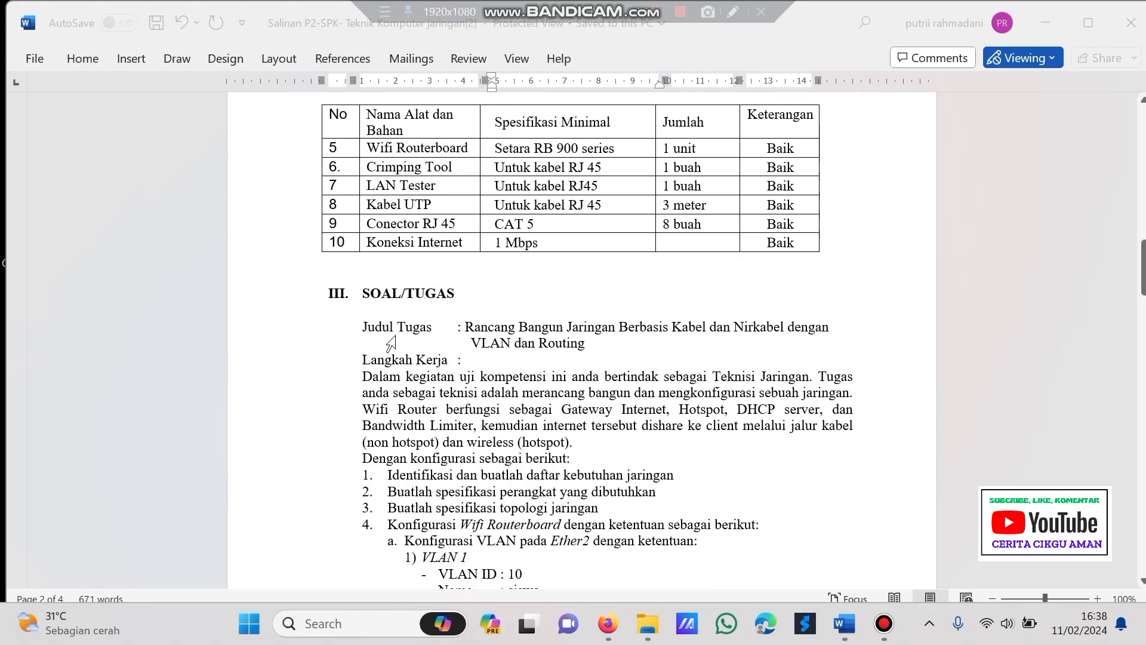
scroll(391, 345, down, 1)
scroll(394, 343, down, 1)
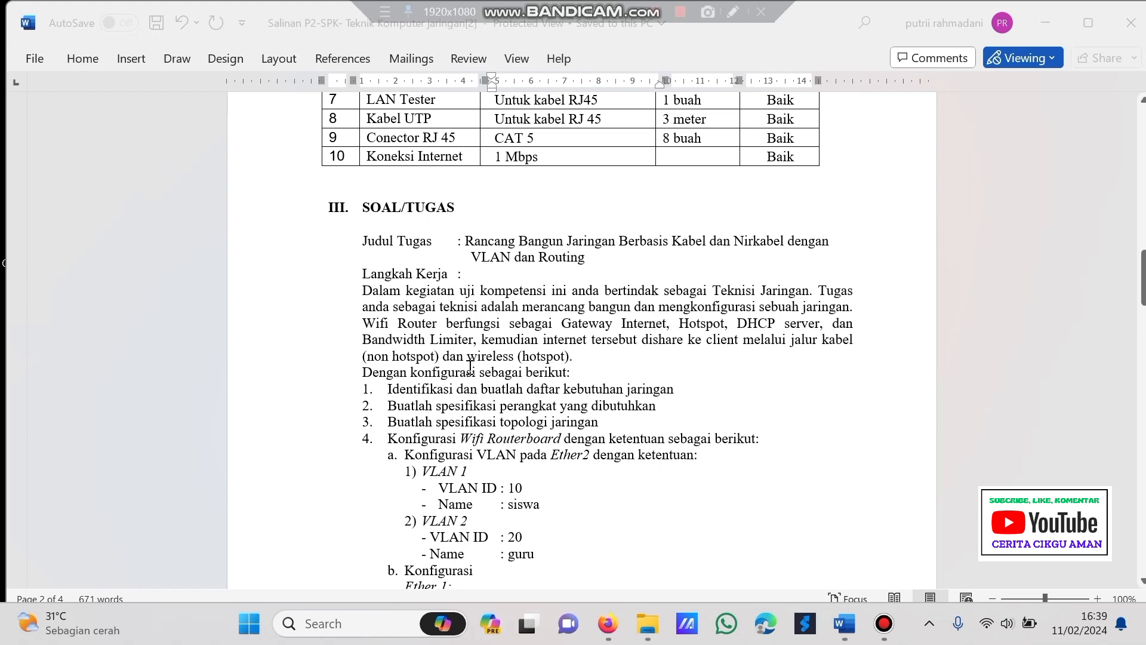
scroll(470, 368, down, 1)
scroll(504, 320, down, 1)
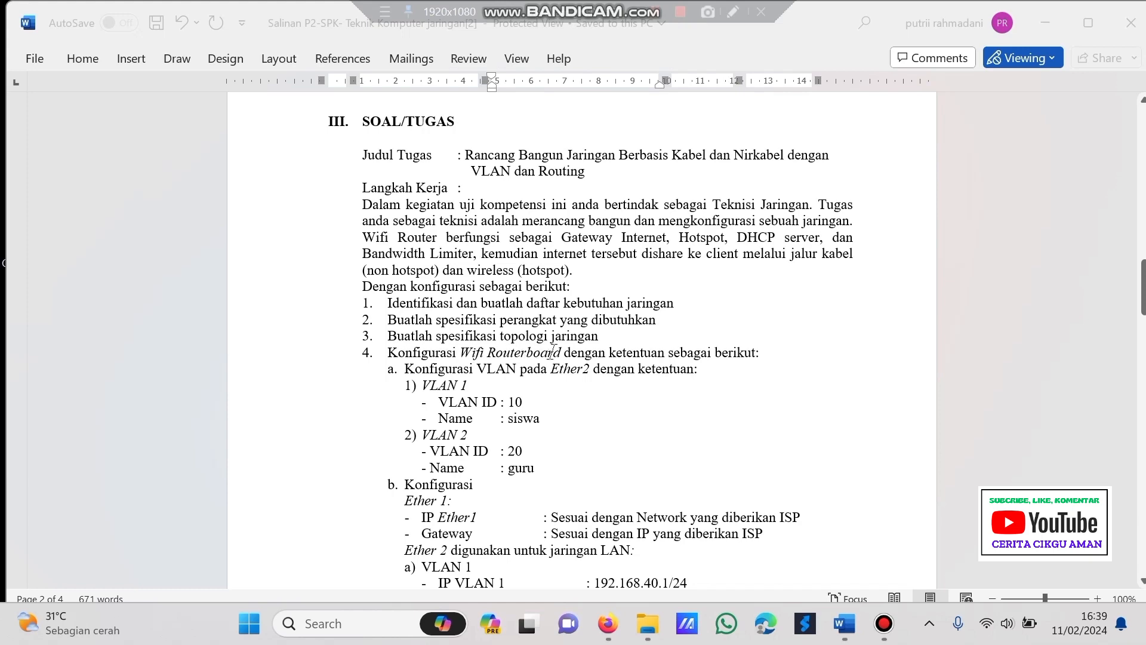
- Scroll through the hotspot and client-testing tasks to the page 4 GAMBAR KERJA topology diagram
scroll(454, 371, down, 5)
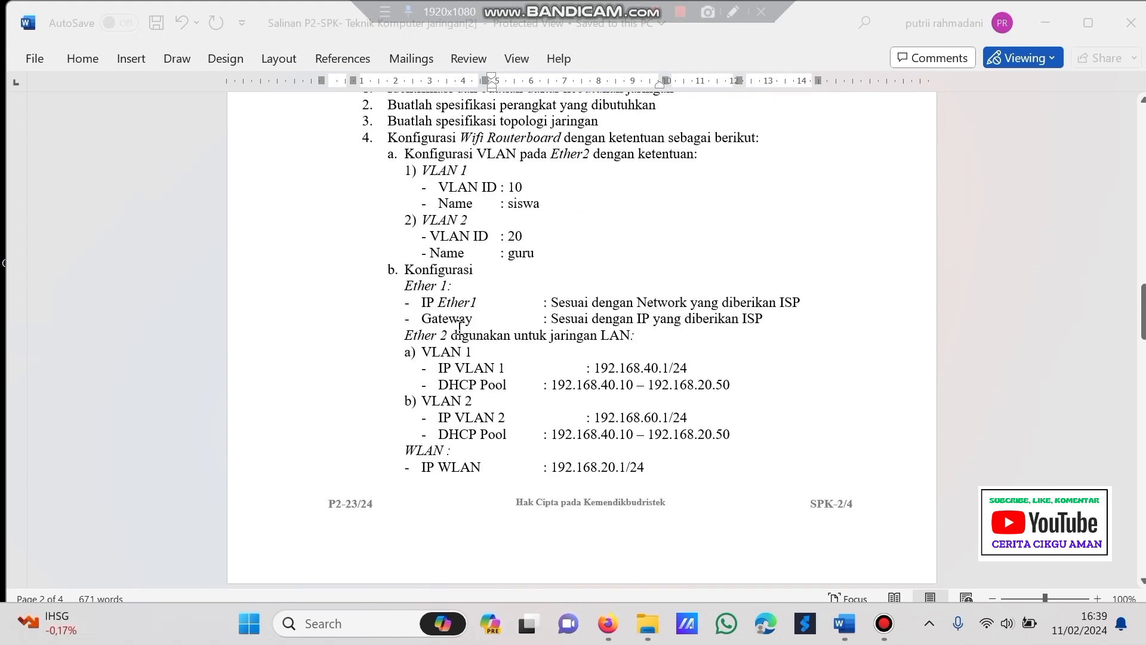
scroll(459, 327, down, 6)
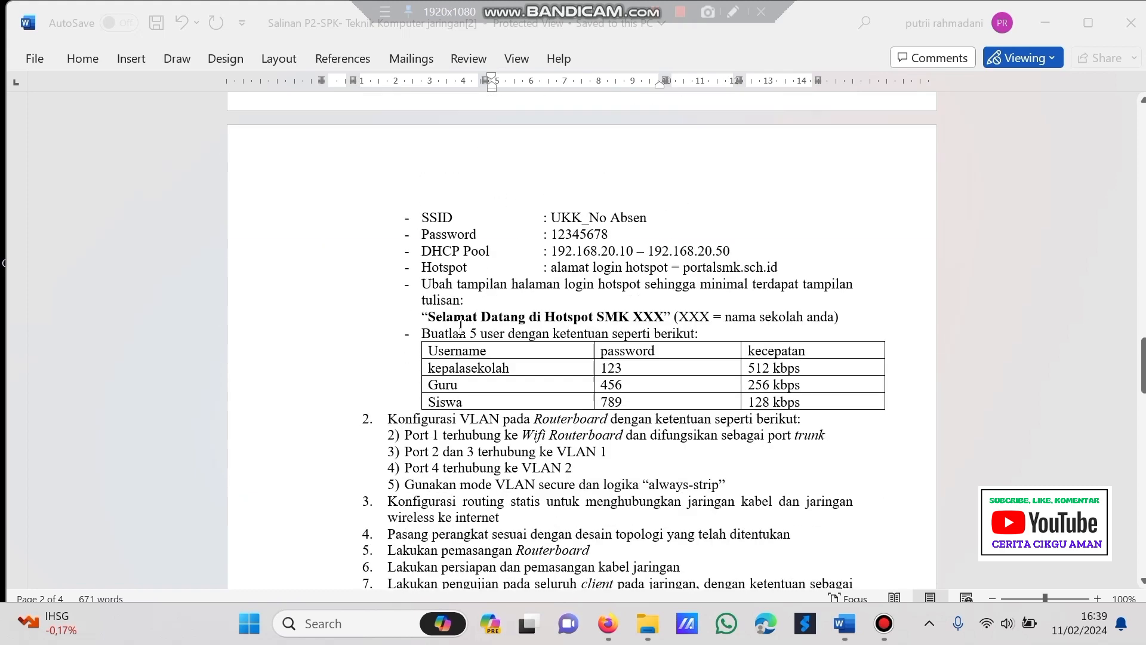
scroll(462, 327, down, 1)
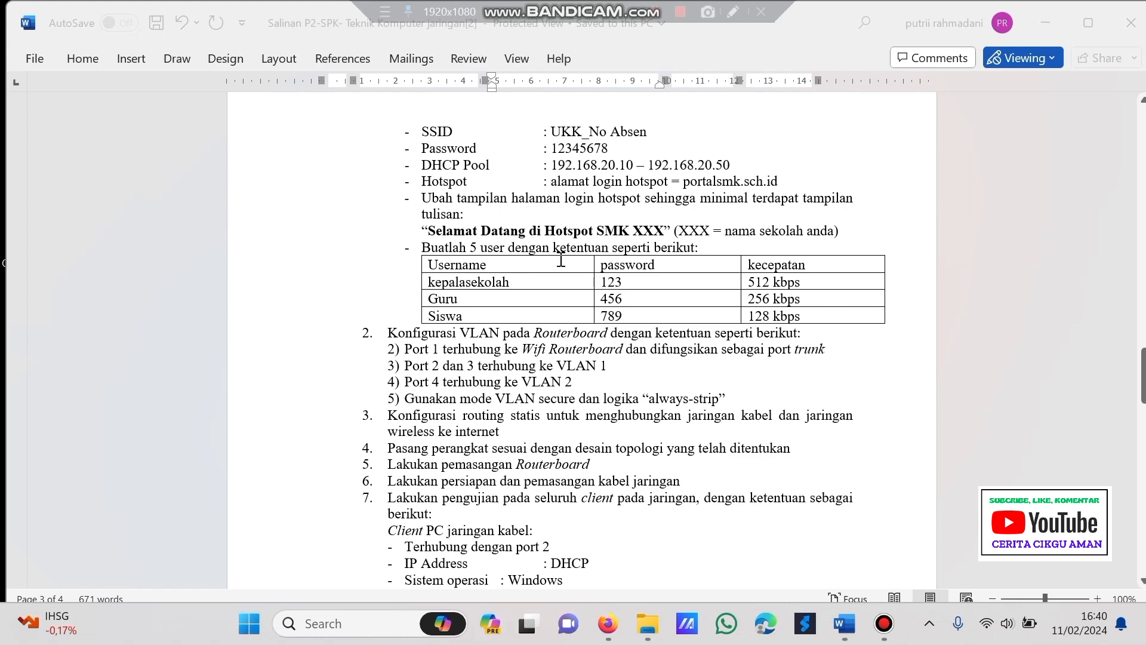
scroll(564, 261, down, 1)
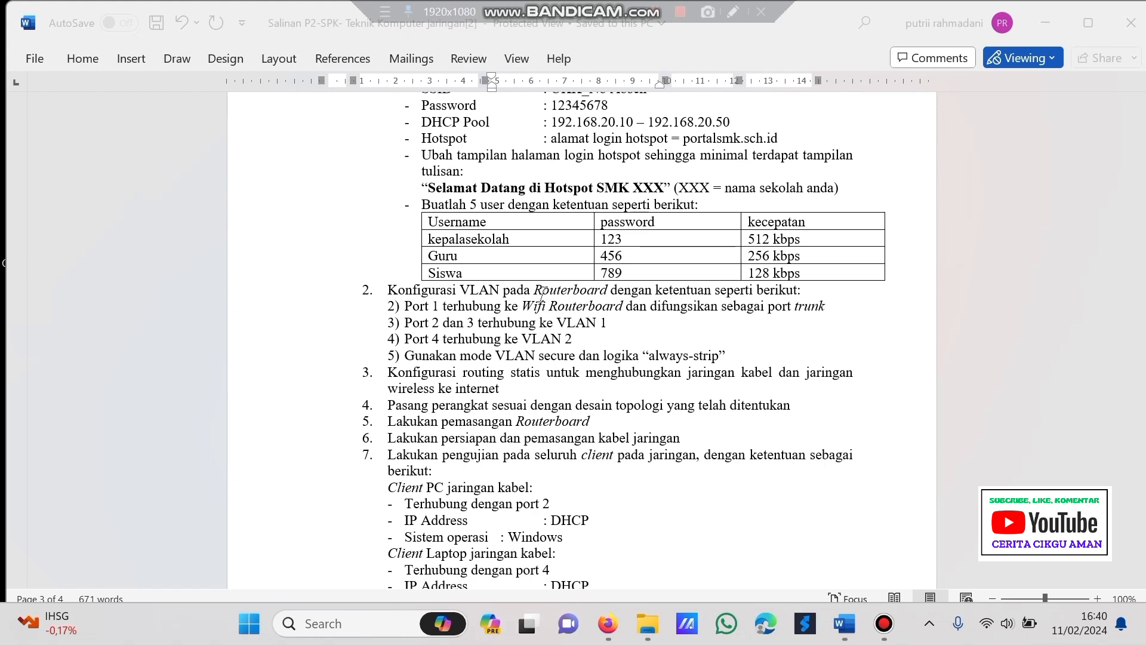
scroll(542, 291, down, 7)
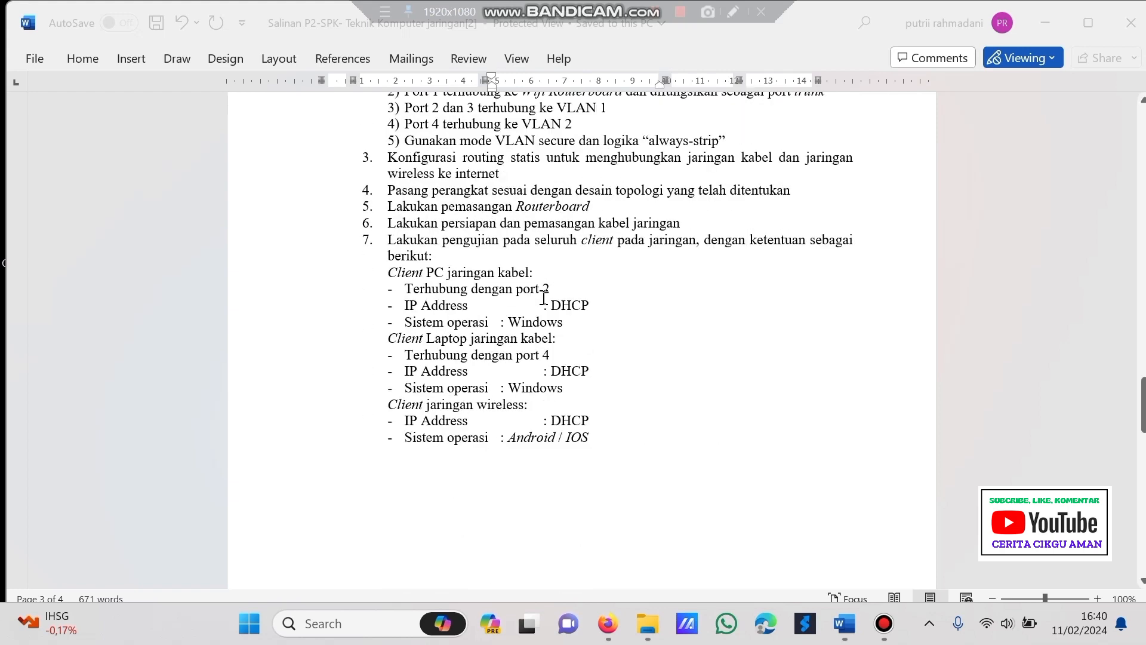
scroll(543, 298, down, 9)
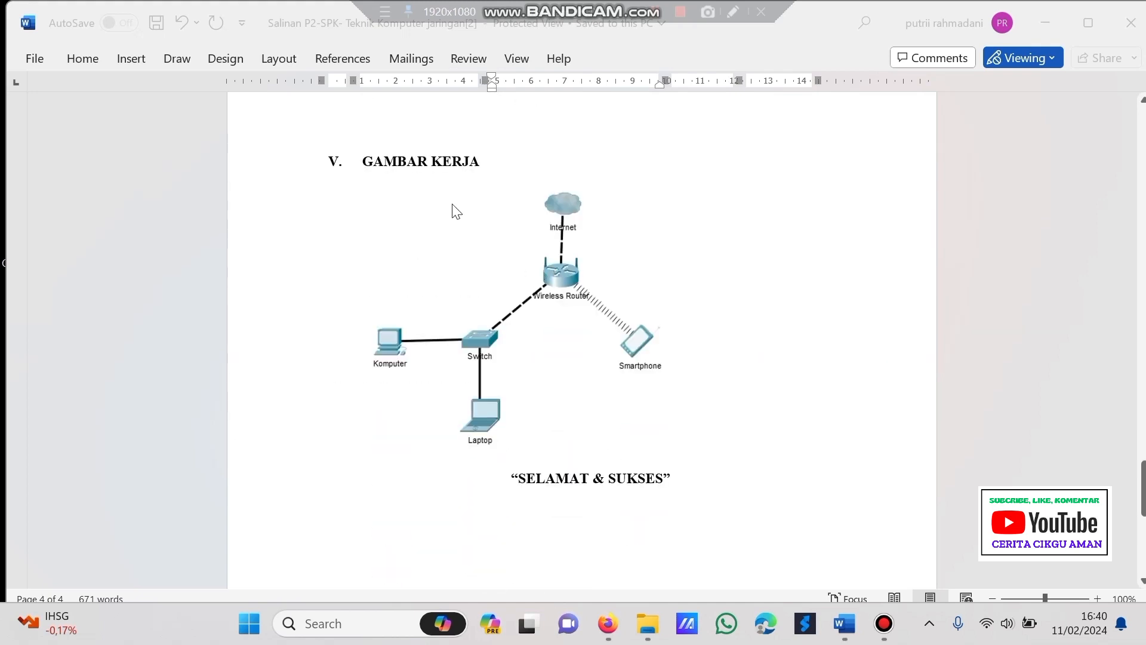
scroll(457, 212, up, 1)
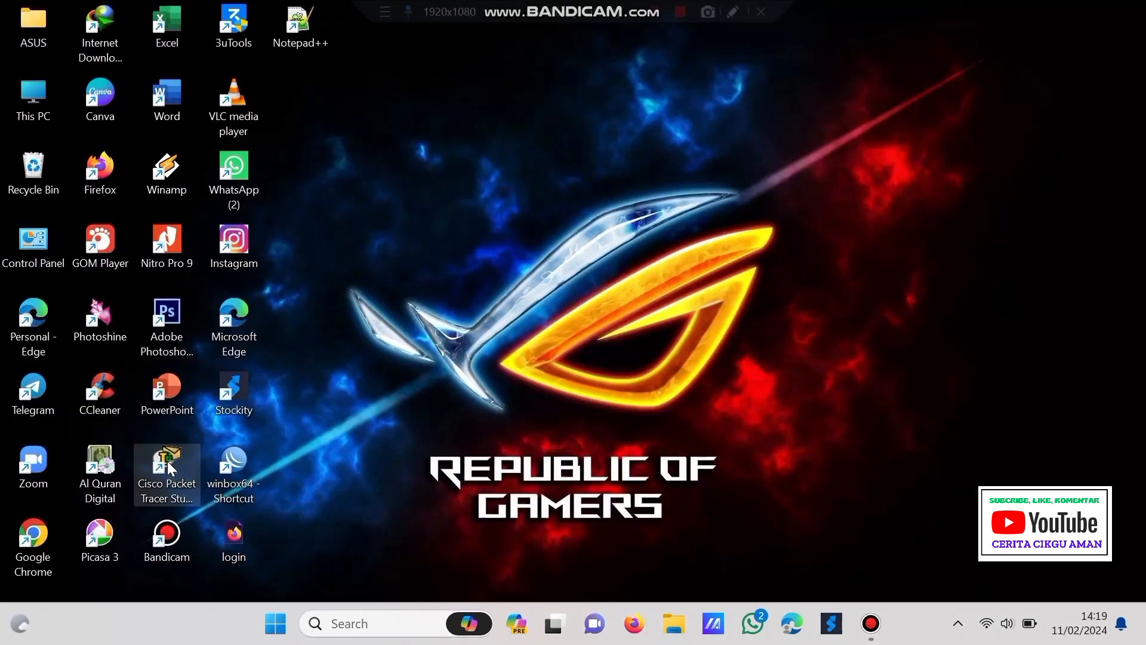
- Launch Packet Tracer maximized and place a generic Cloud-PT near the top centre
double_click(168, 461)
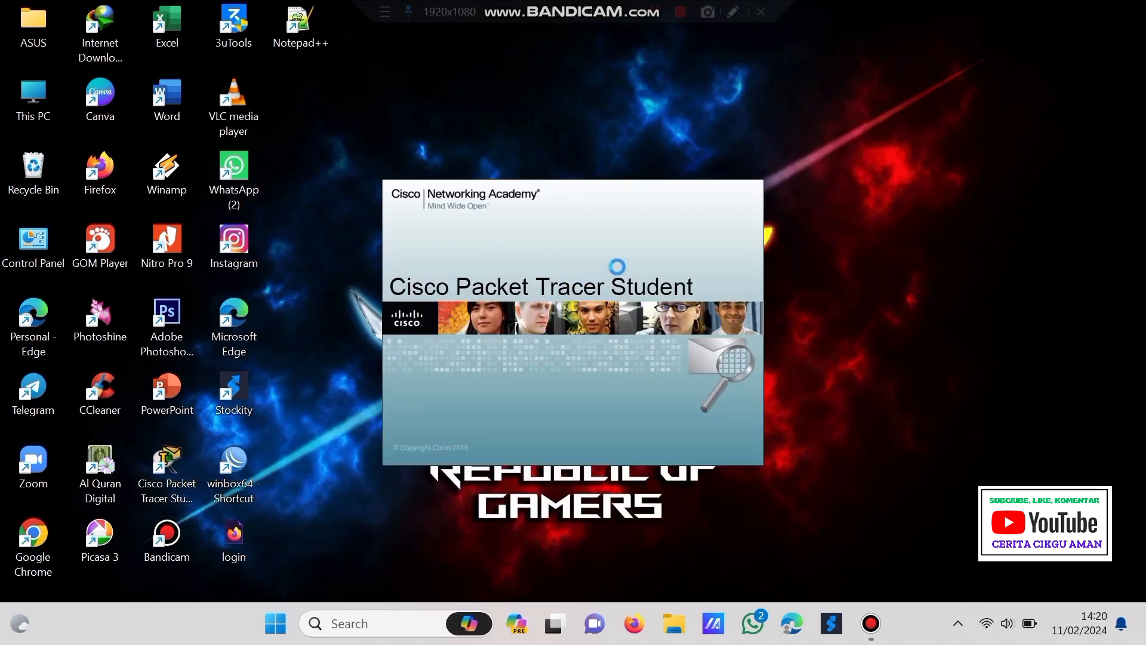
click(762, 127)
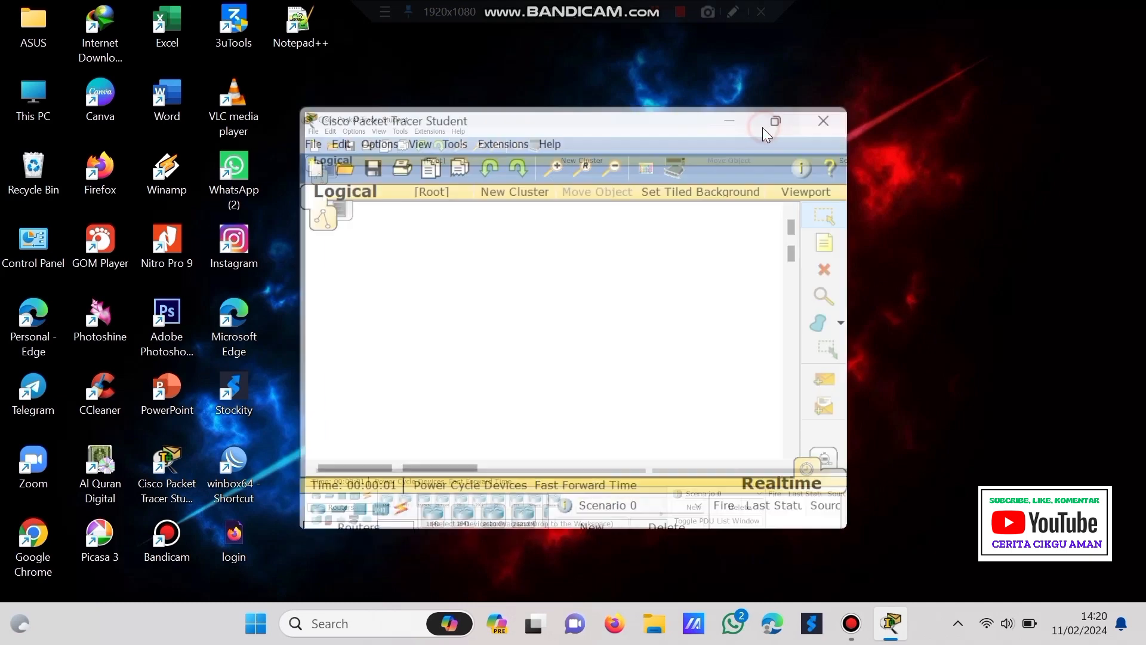
click(254, 535)
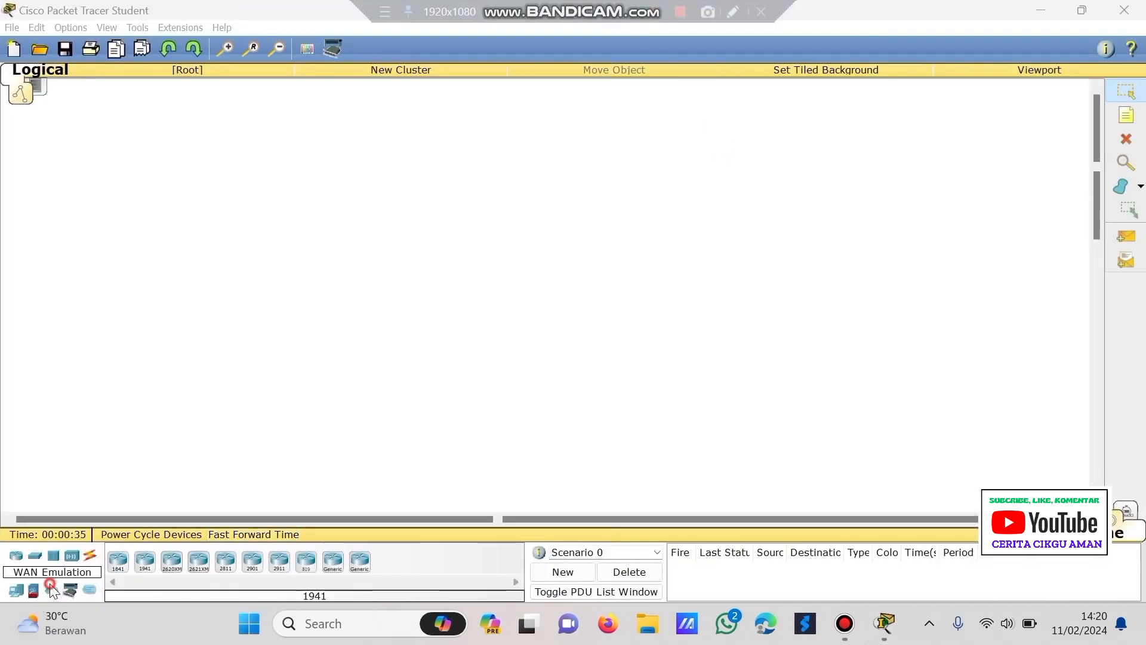
click(51, 589)
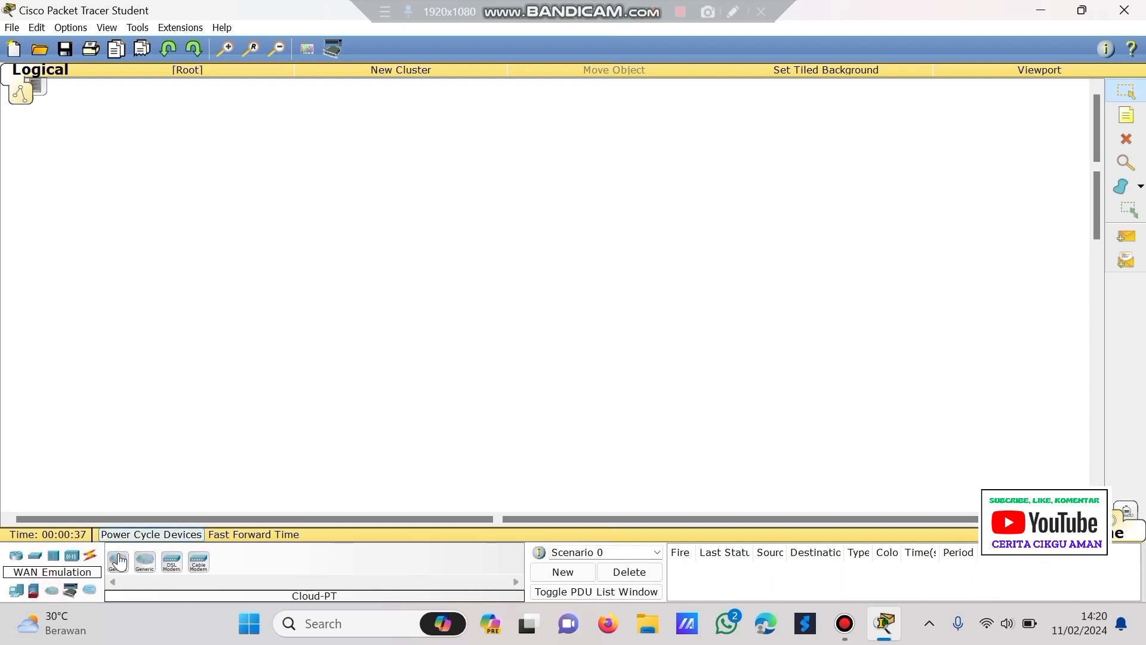
click(117, 560)
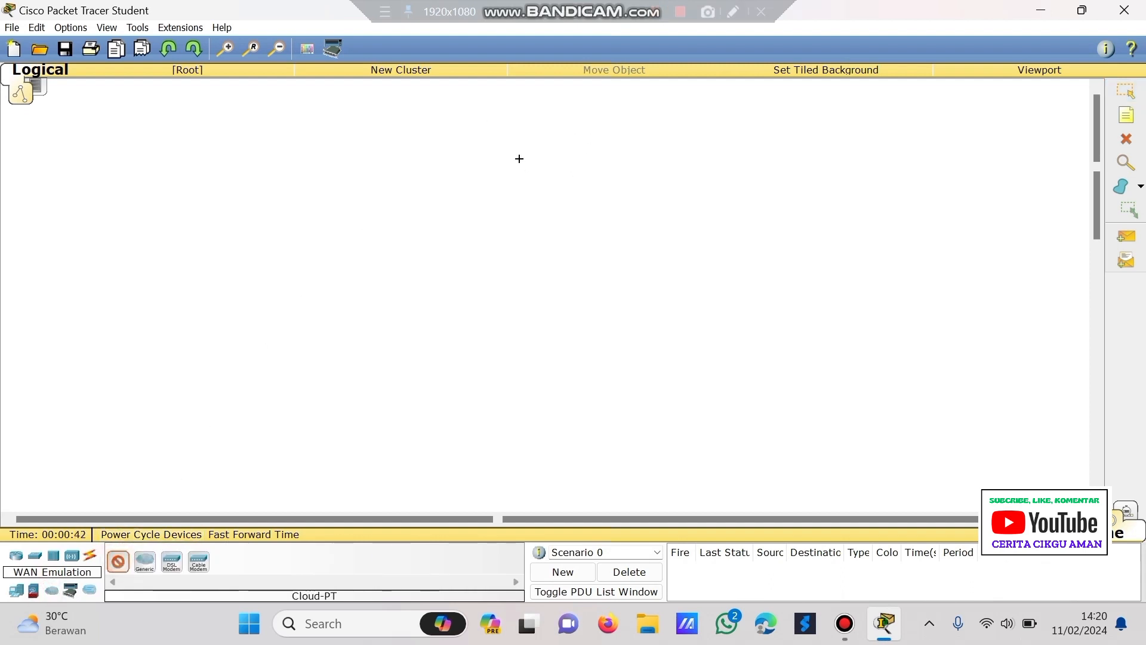
click(518, 159)
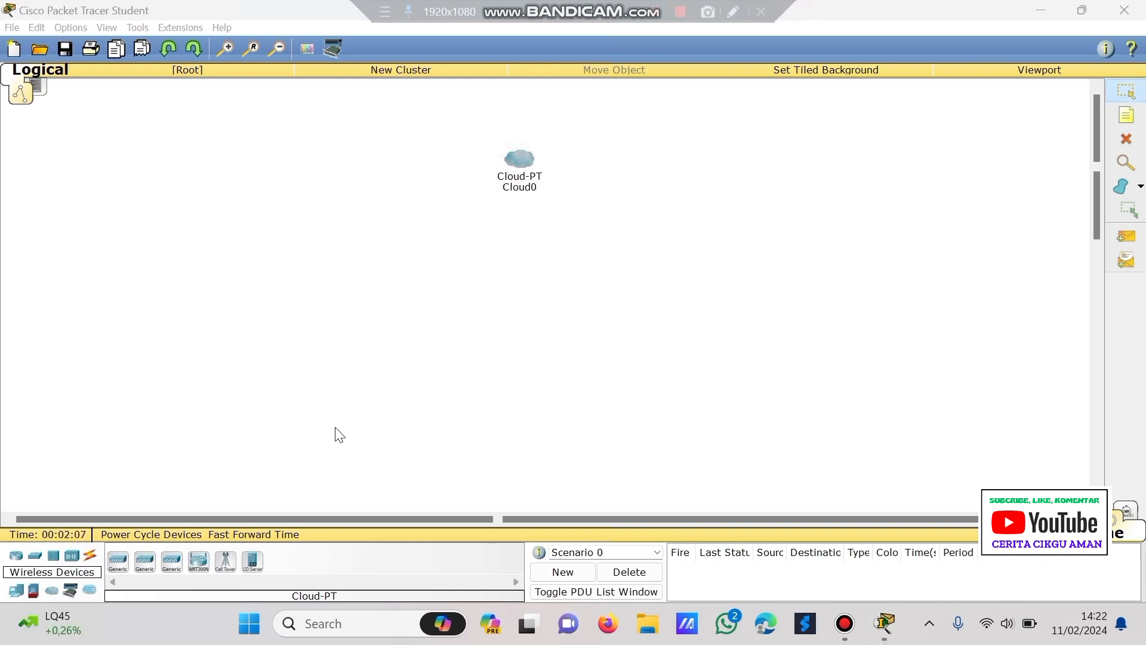
- Place a WRT300N wireless router below the cloud and a 2950-24 switch below-left of it
click(71, 559)
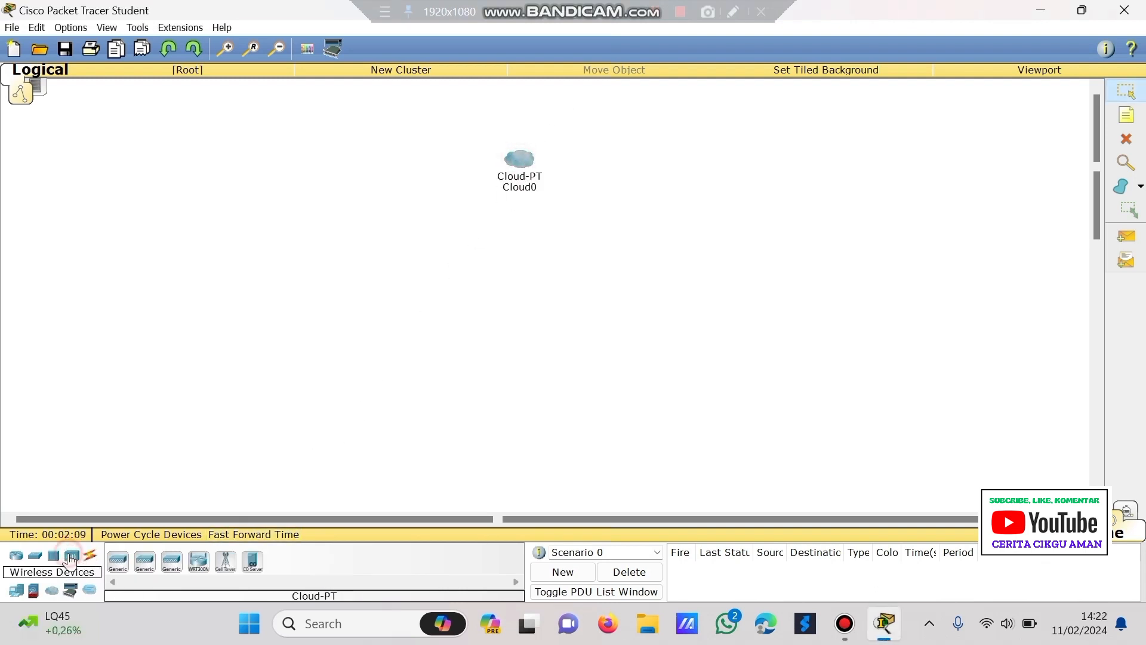
click(199, 560)
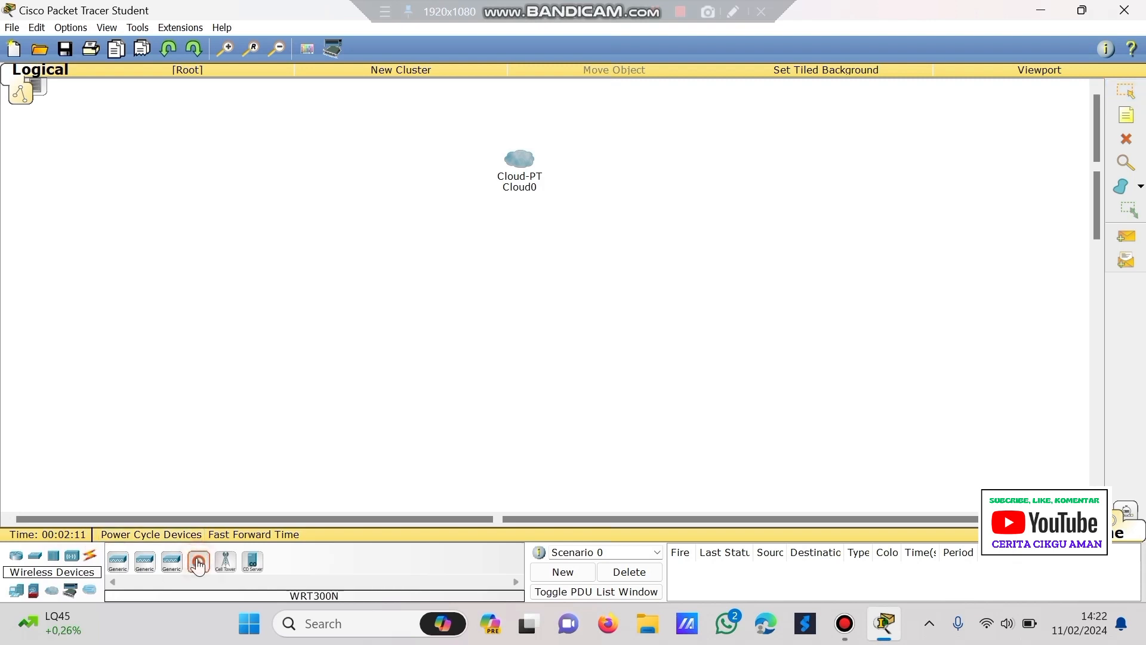
click(522, 253)
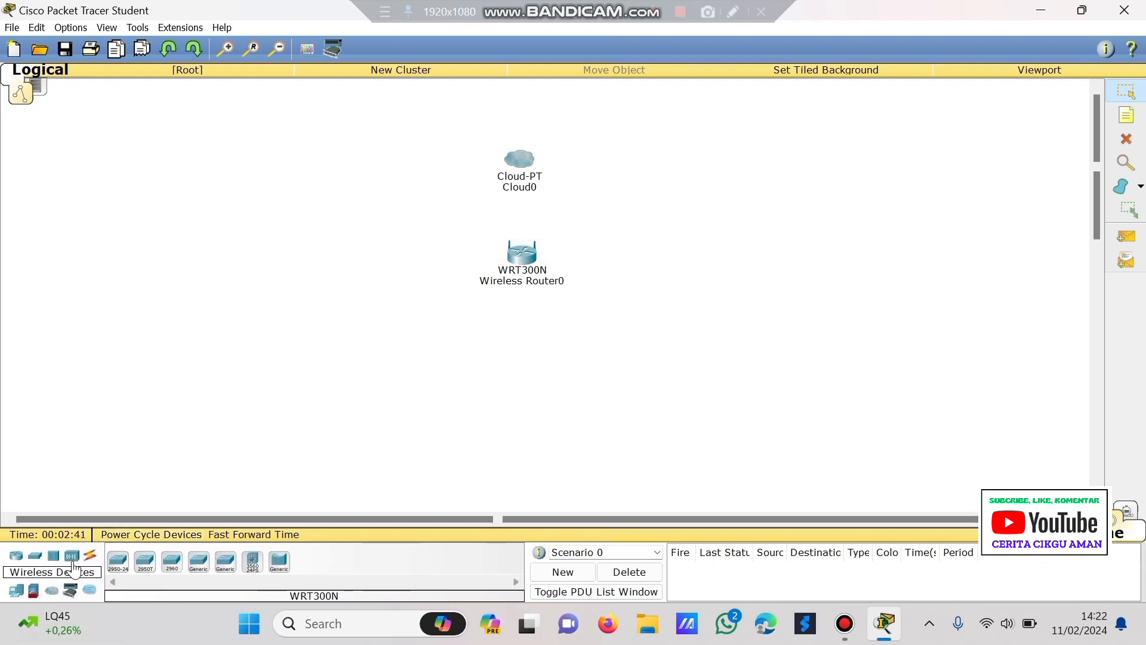
click(35, 556)
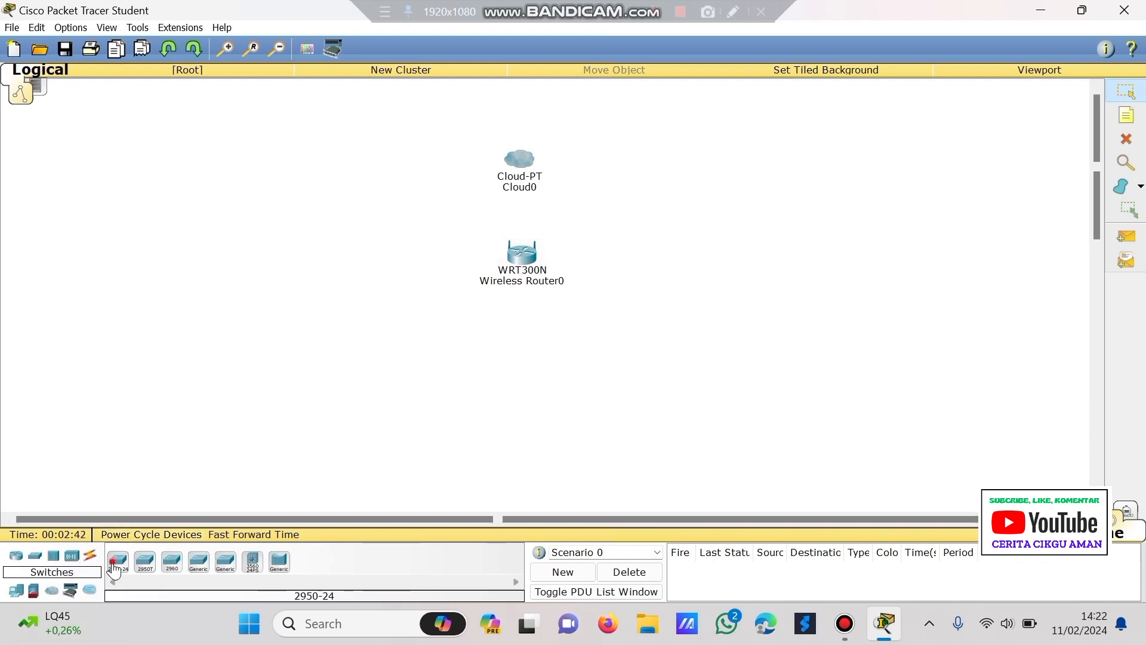
click(115, 561)
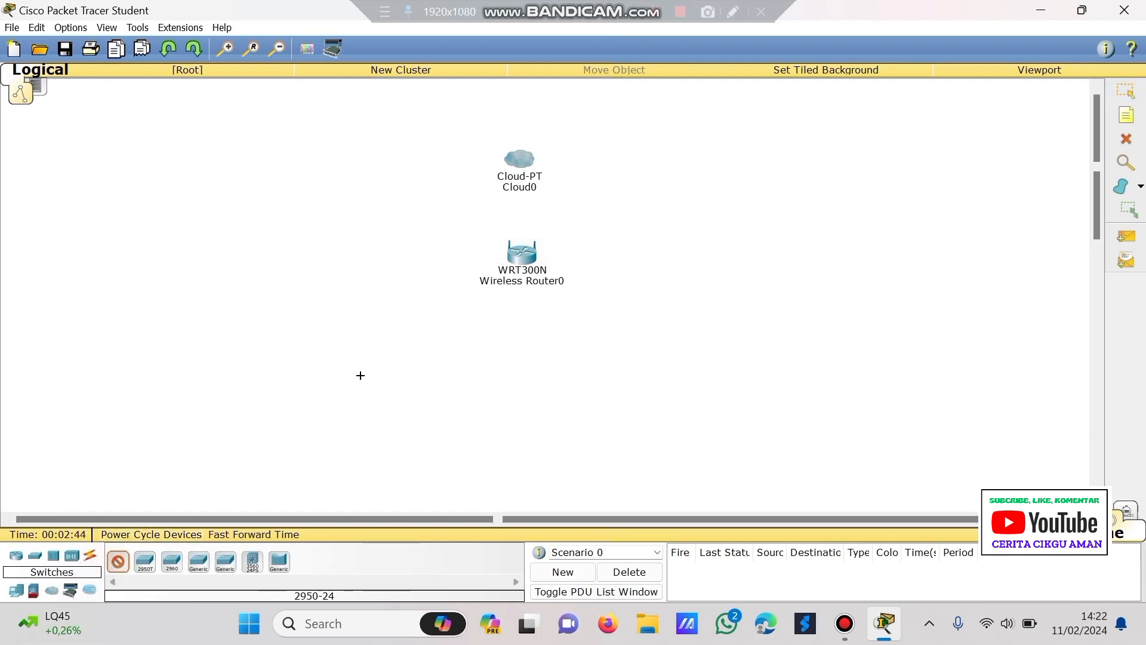
click(417, 329)
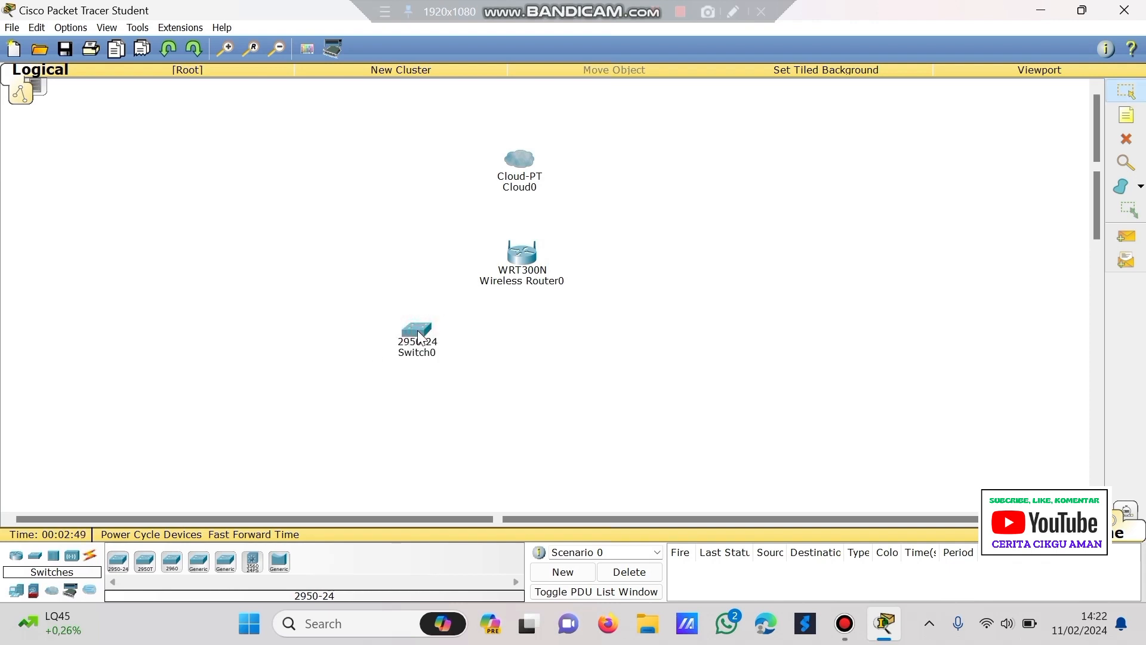
- Add a PC left of the switch, a laptop below it, and a smartphone near the router
click(16, 590)
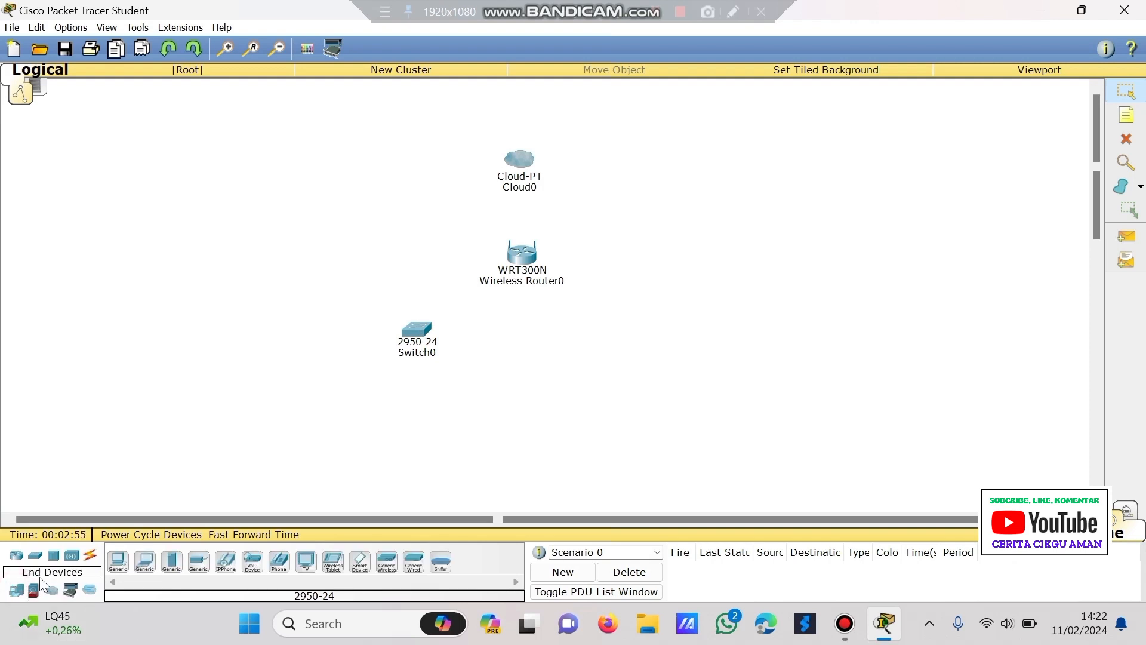
click(118, 563)
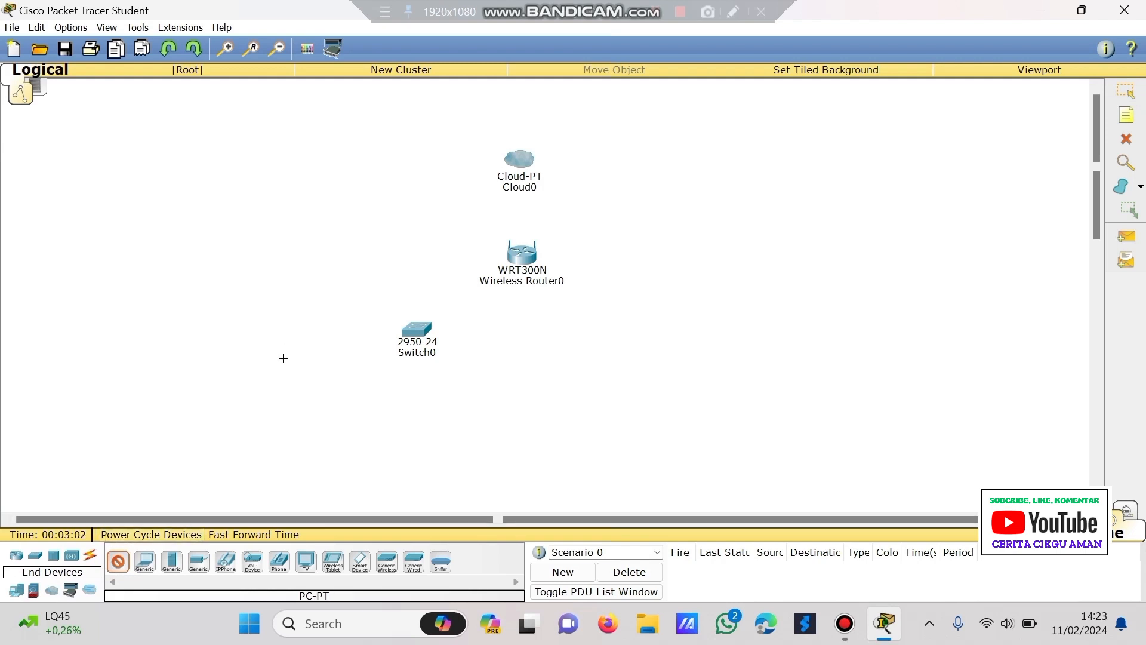
click(280, 349)
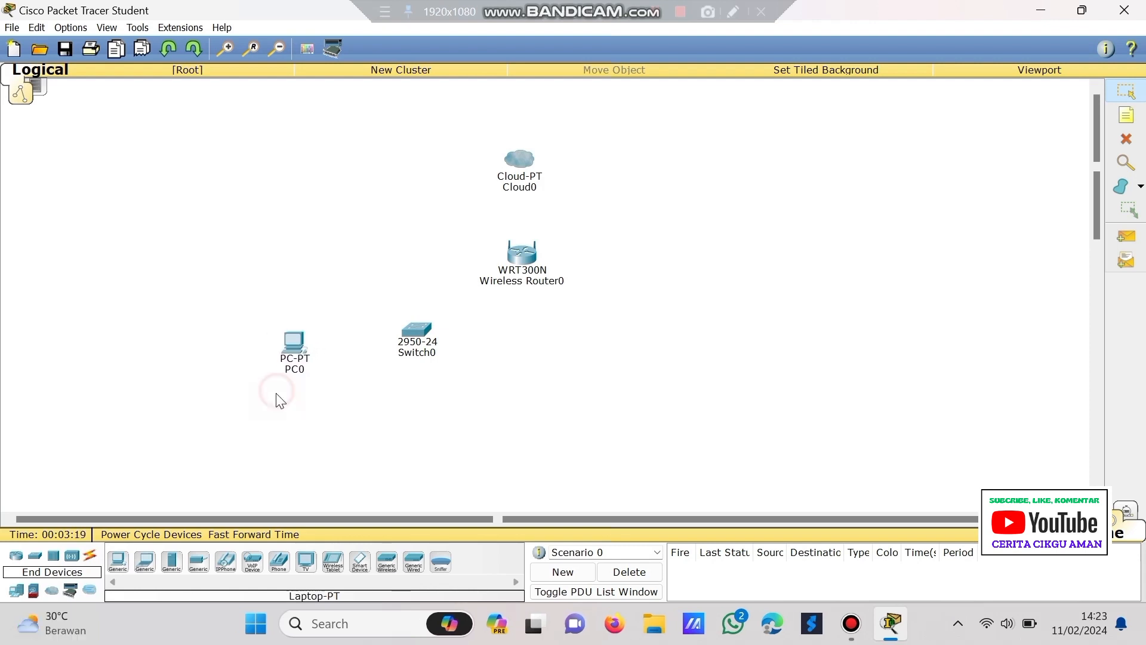
click(145, 561)
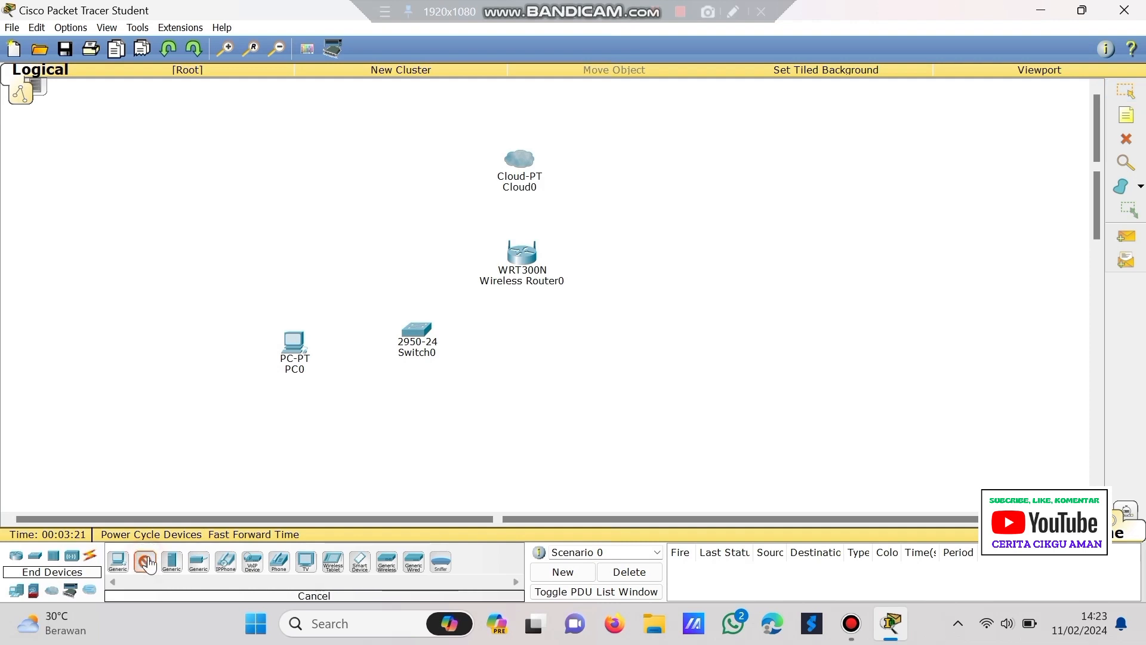
click(415, 414)
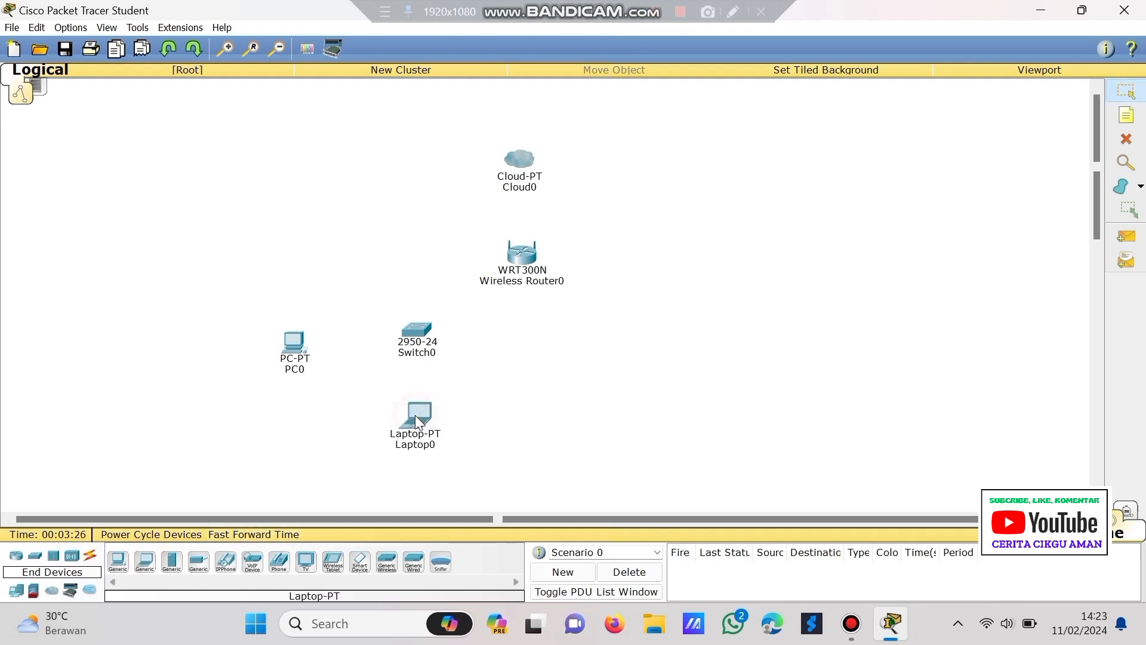
click(360, 561)
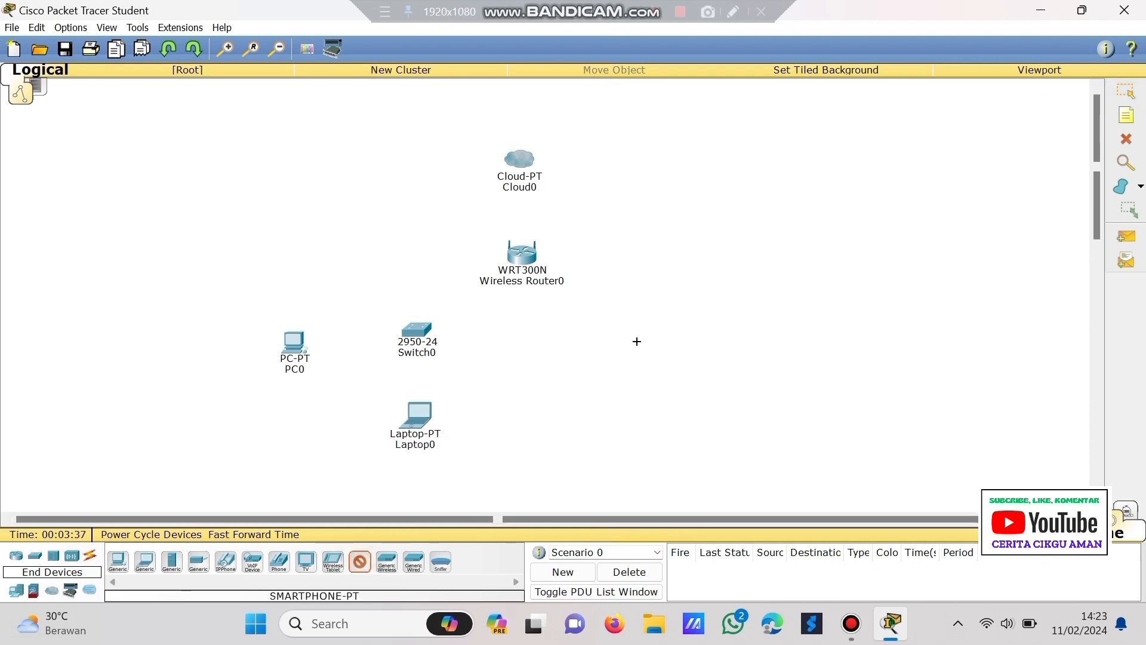
click(636, 335)
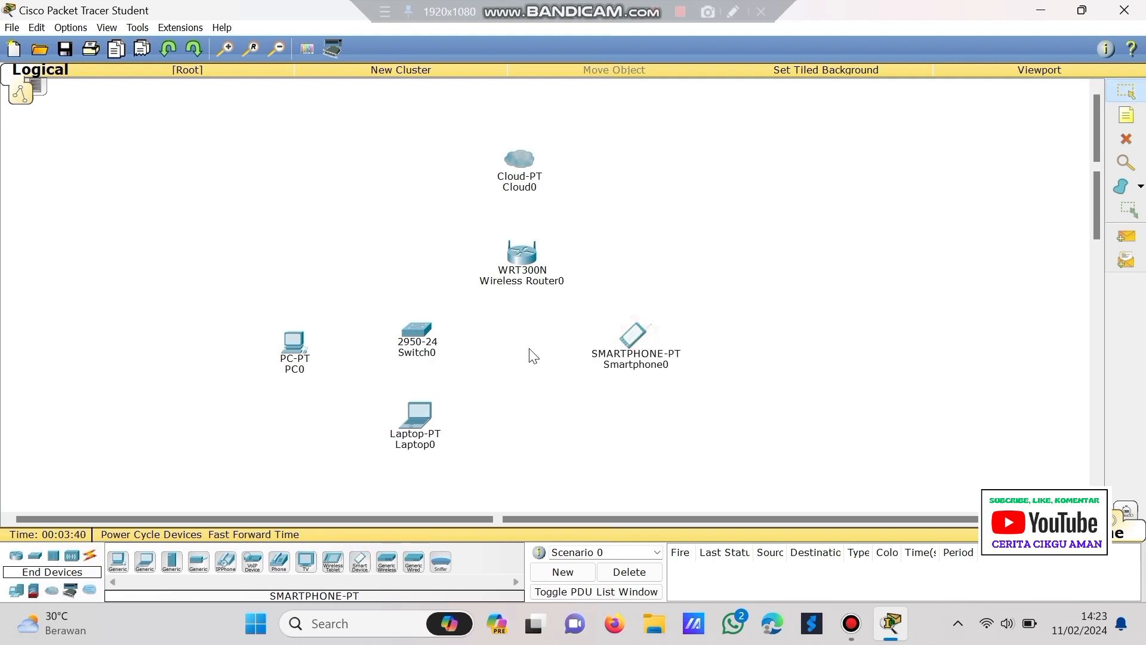
drag(623, 335, 639, 309)
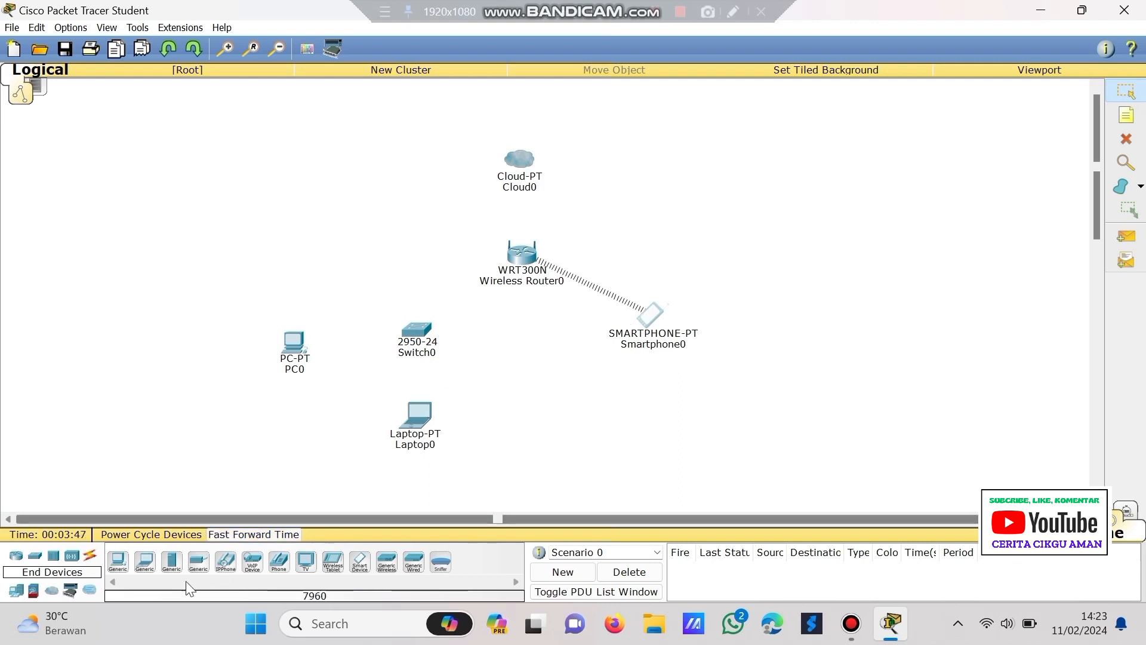
click(90, 557)
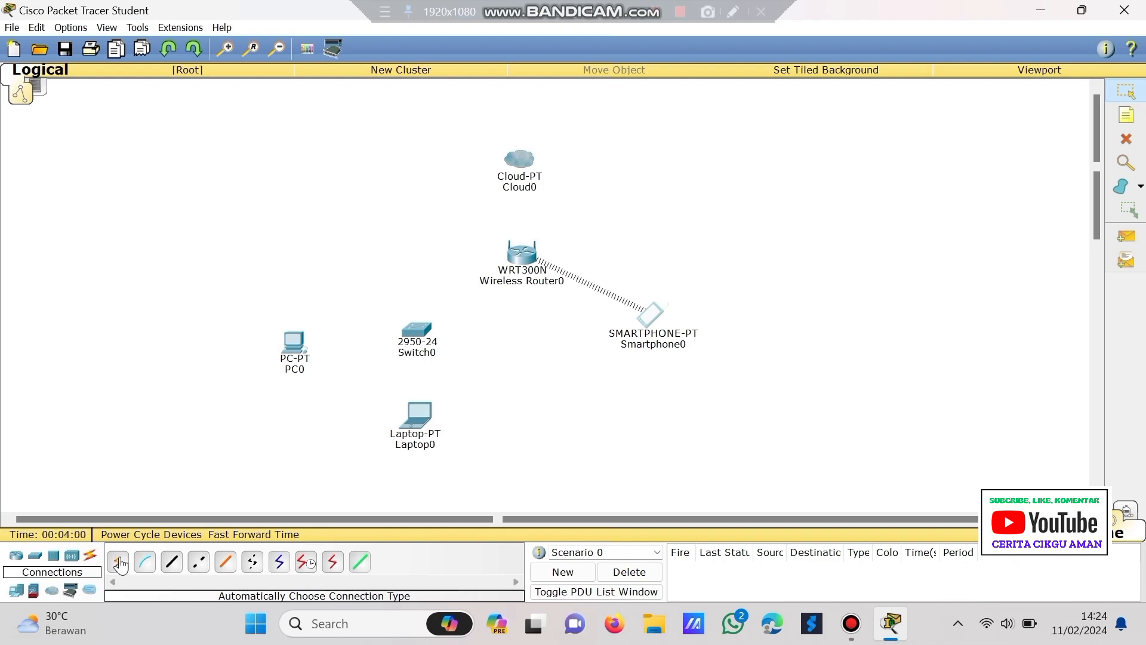
- Cable Cloud0 to Wireless Router0 and Wireless Router0 to Switch0 with automatic connections
click(118, 562)
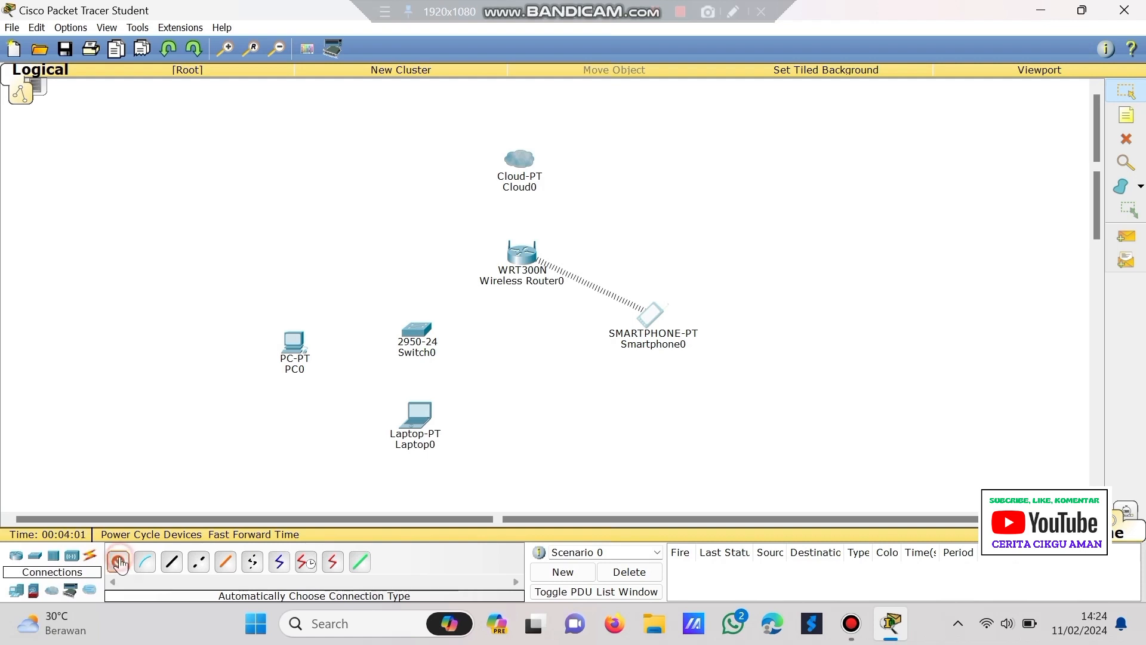
click(523, 166)
click(526, 255)
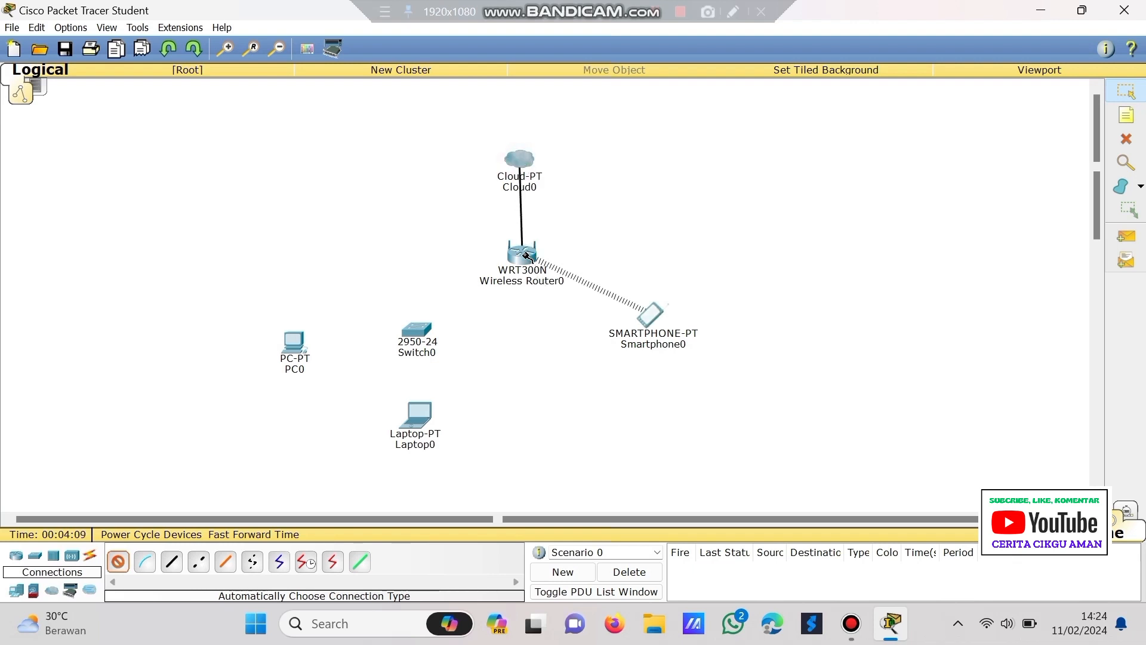
click(526, 256)
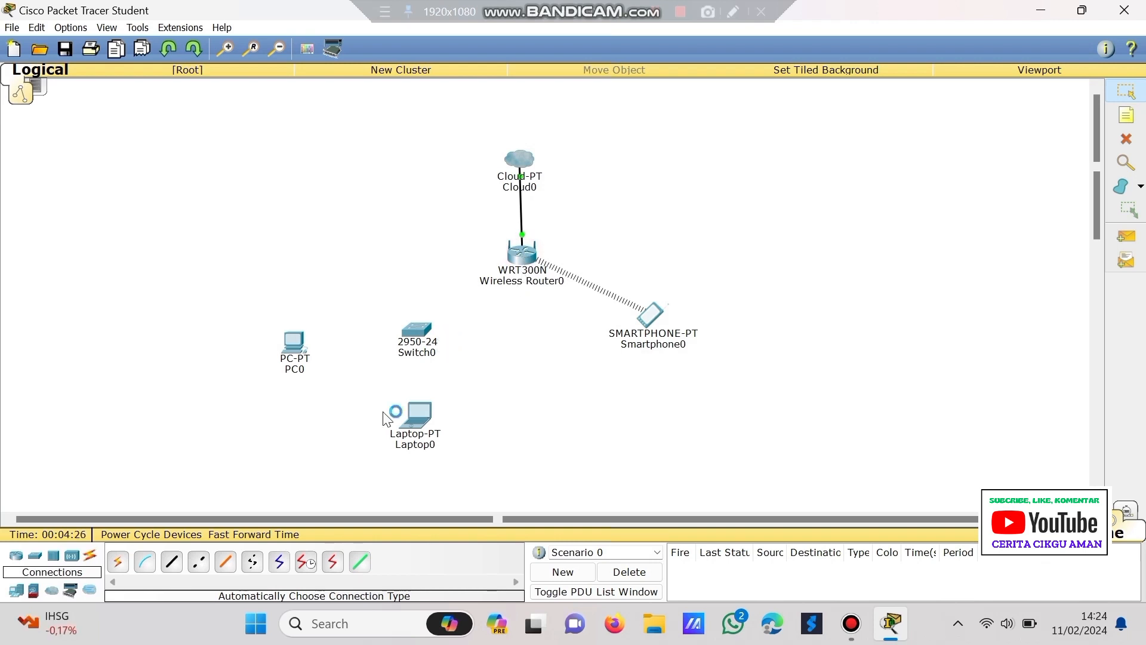
click(115, 564)
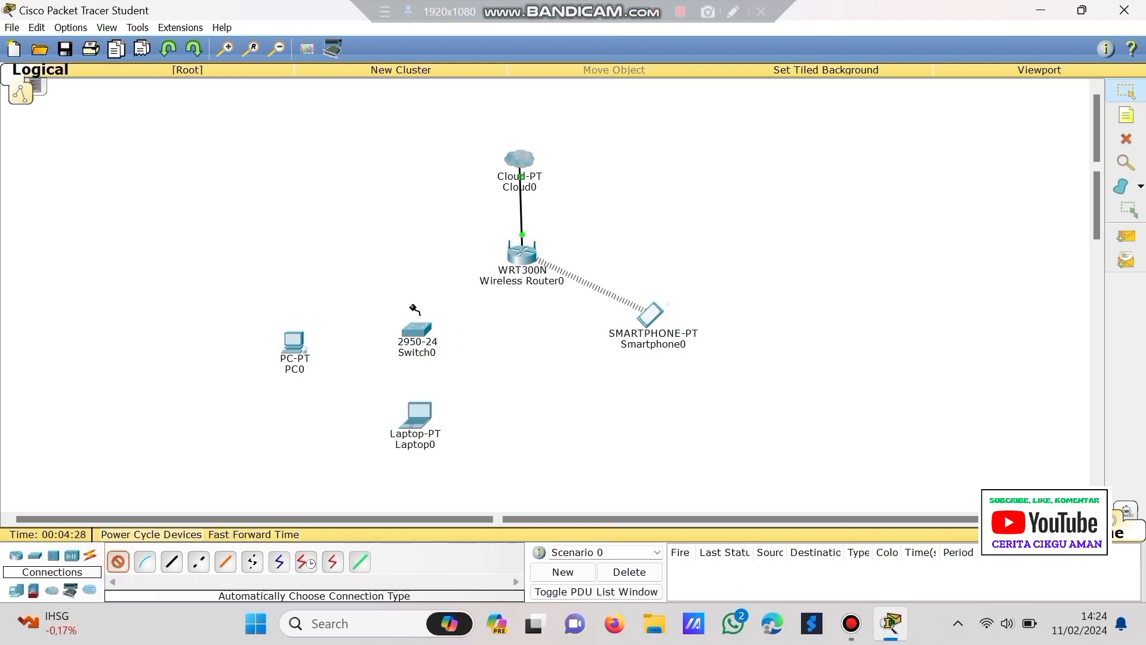
click(517, 261)
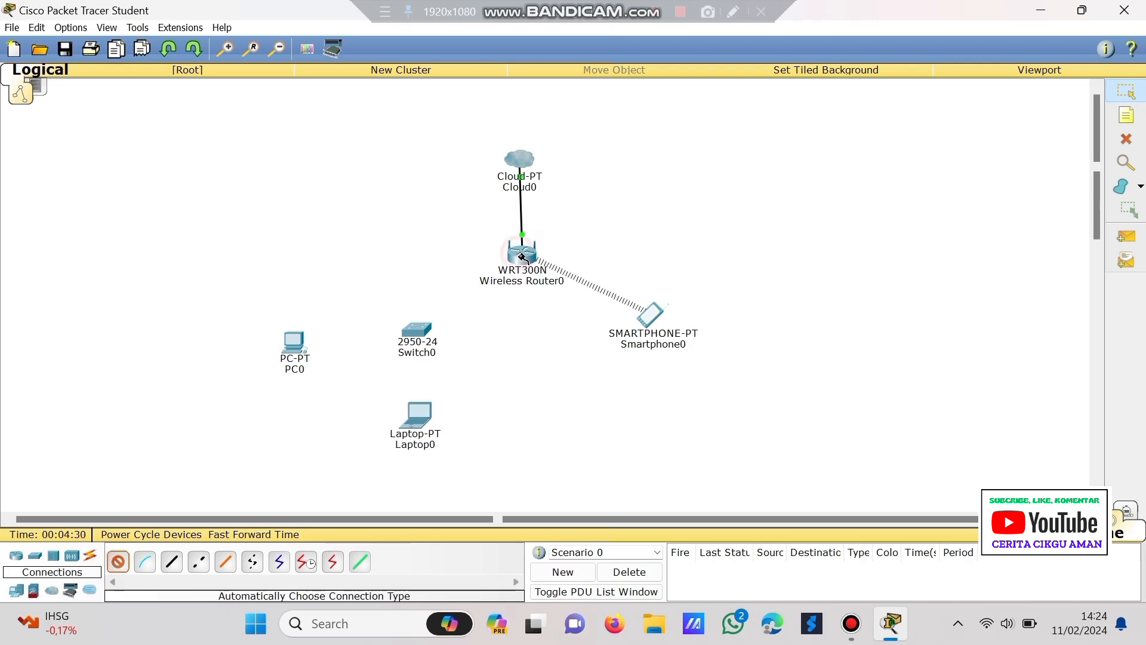
click(419, 332)
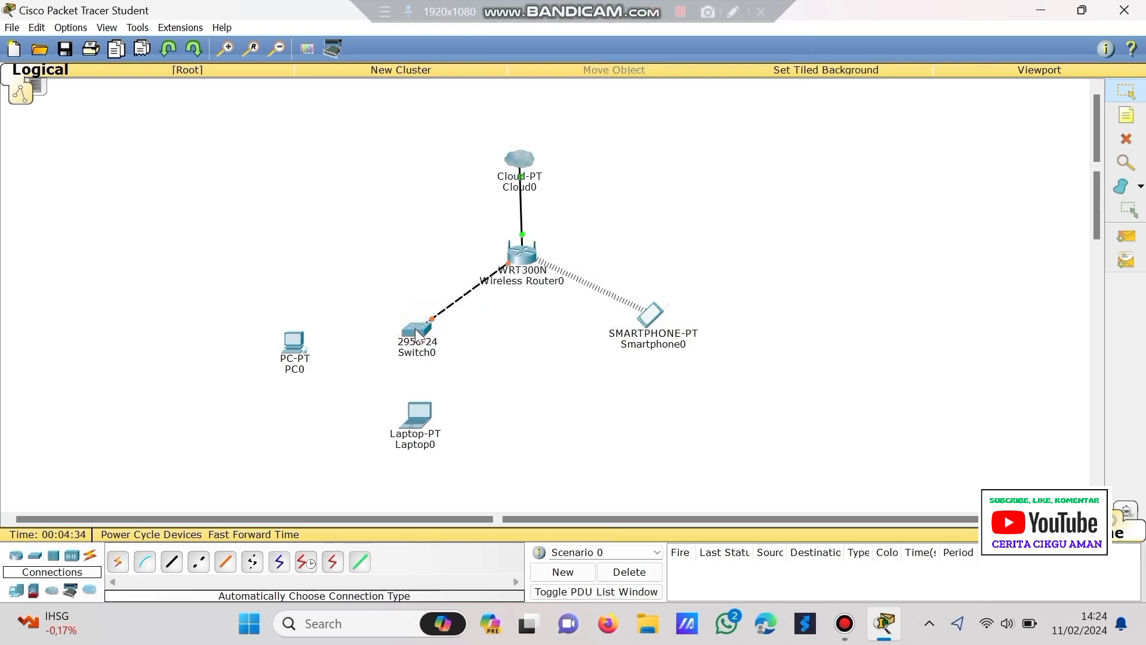
- Cable Switch0 to Laptop0 and to PC0 with automatic connections
click(123, 562)
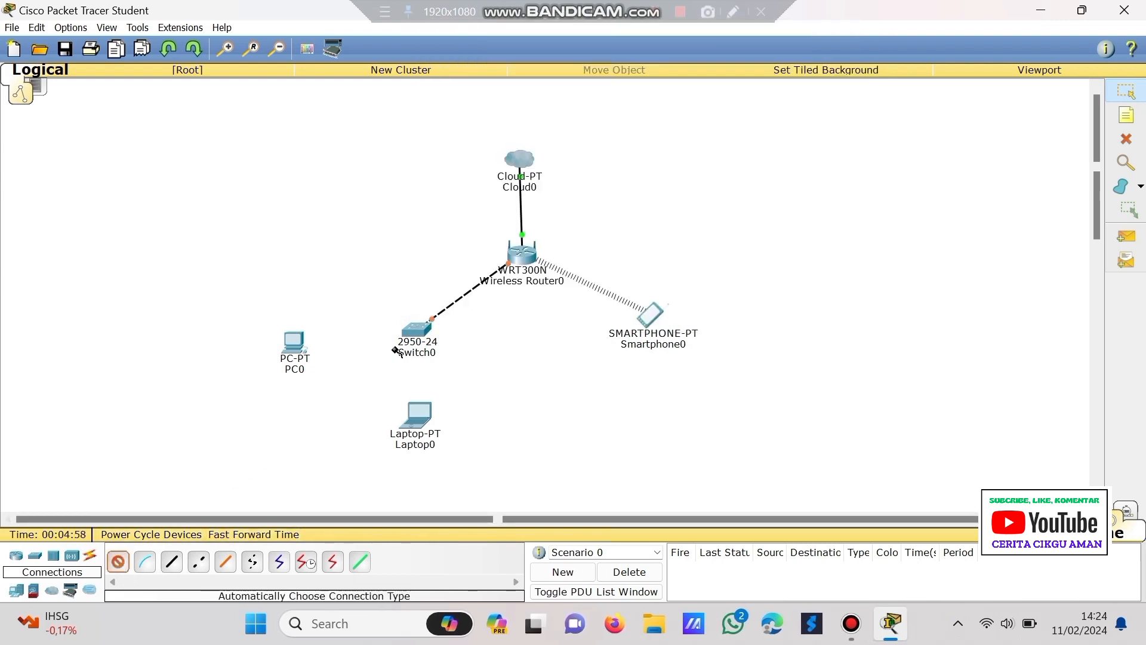
click(421, 330)
click(421, 416)
click(122, 562)
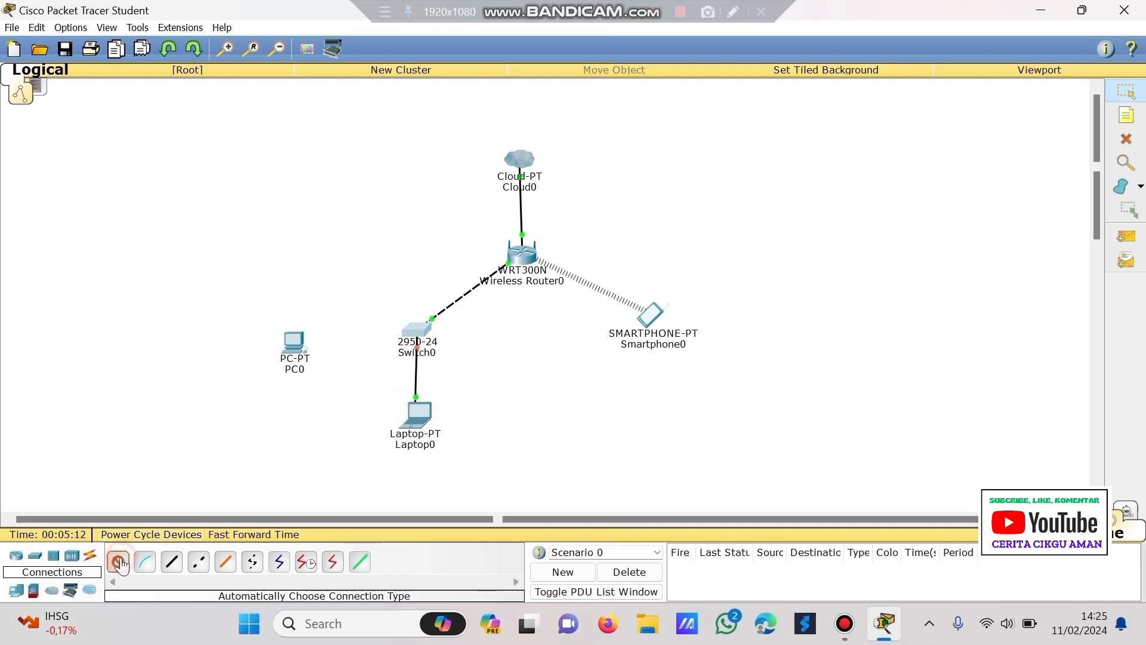
click(421, 332)
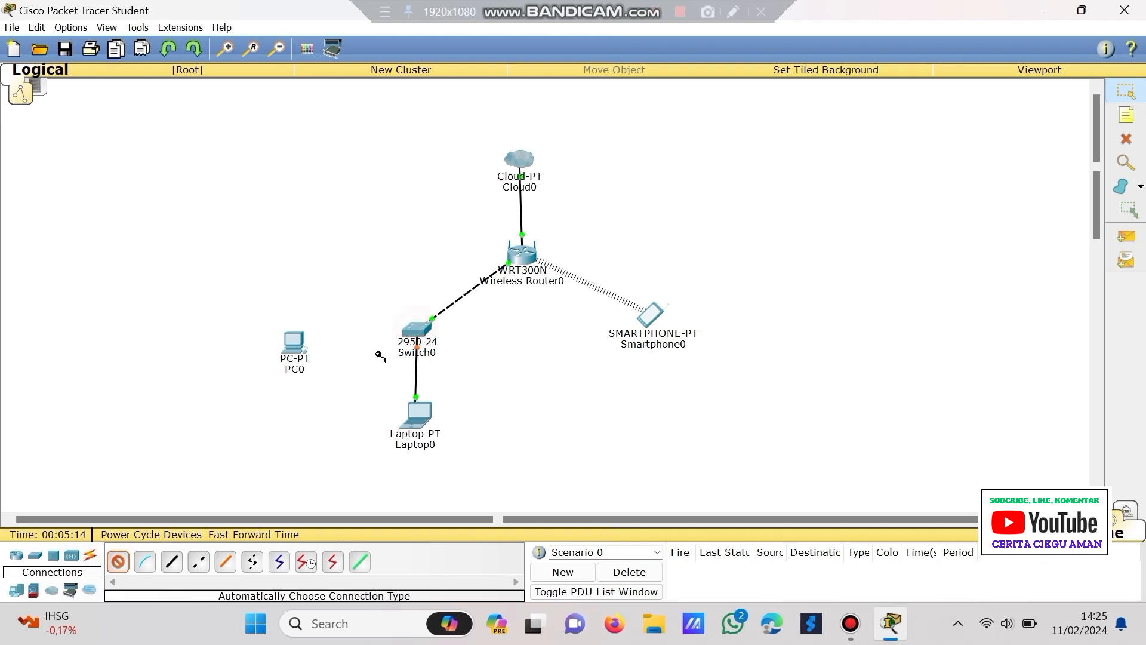
click(294, 349)
- Nudge PC0, Laptop0 and Cloud0 into a tidier layout
drag(294, 348, 293, 330)
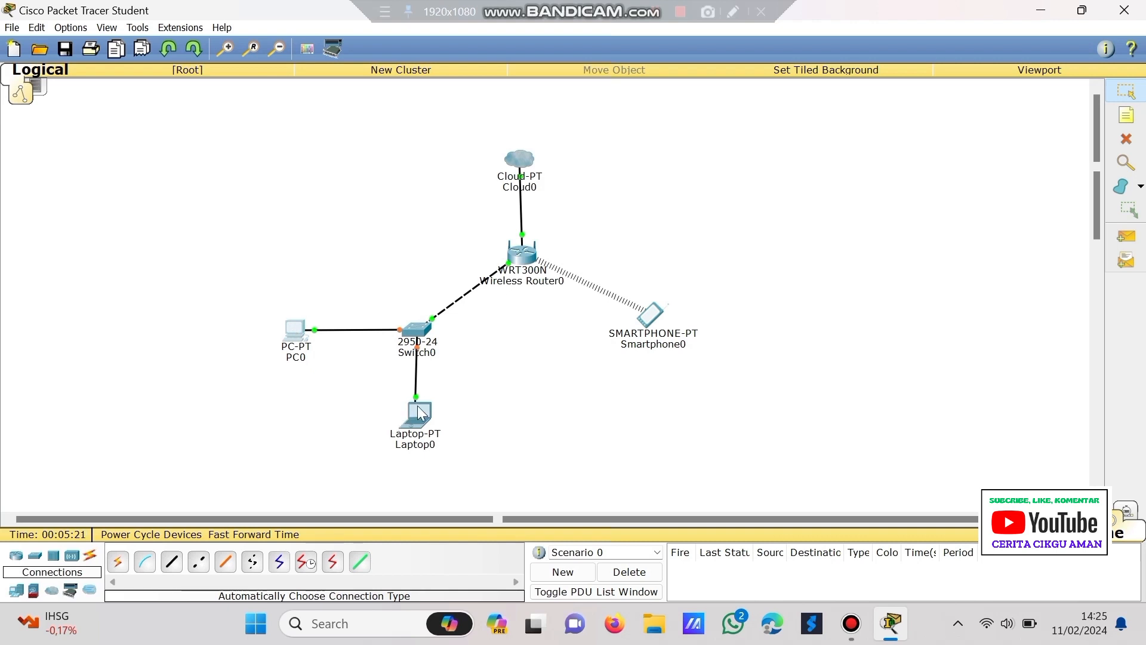
drag(418, 406, 420, 410)
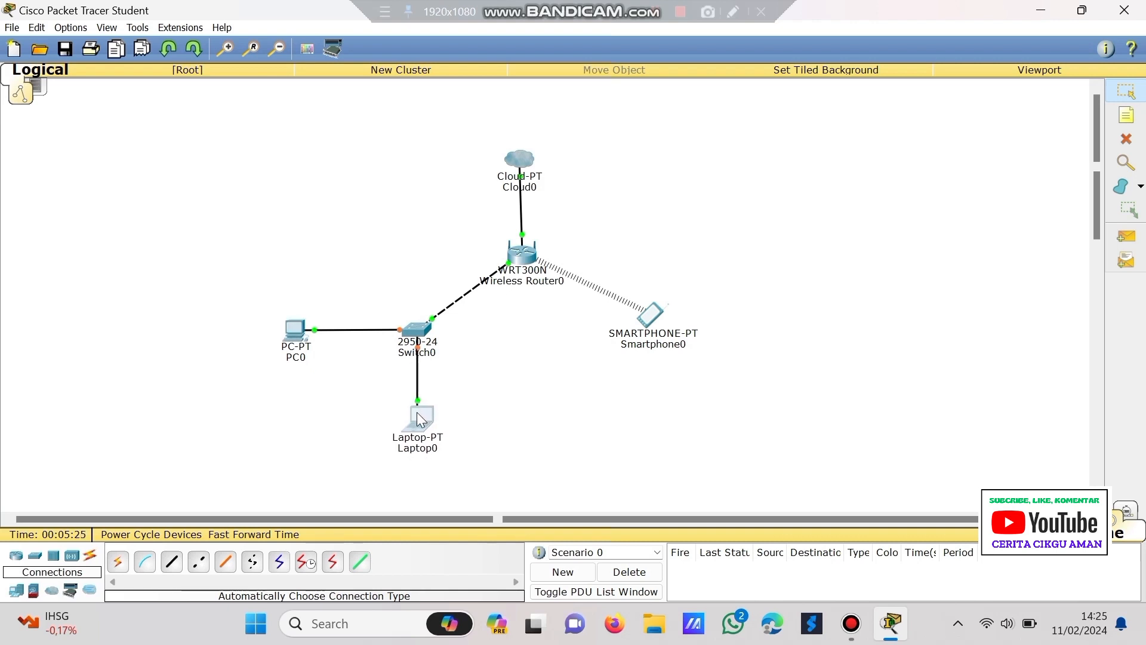
click(520, 162)
drag(520, 159, 524, 163)
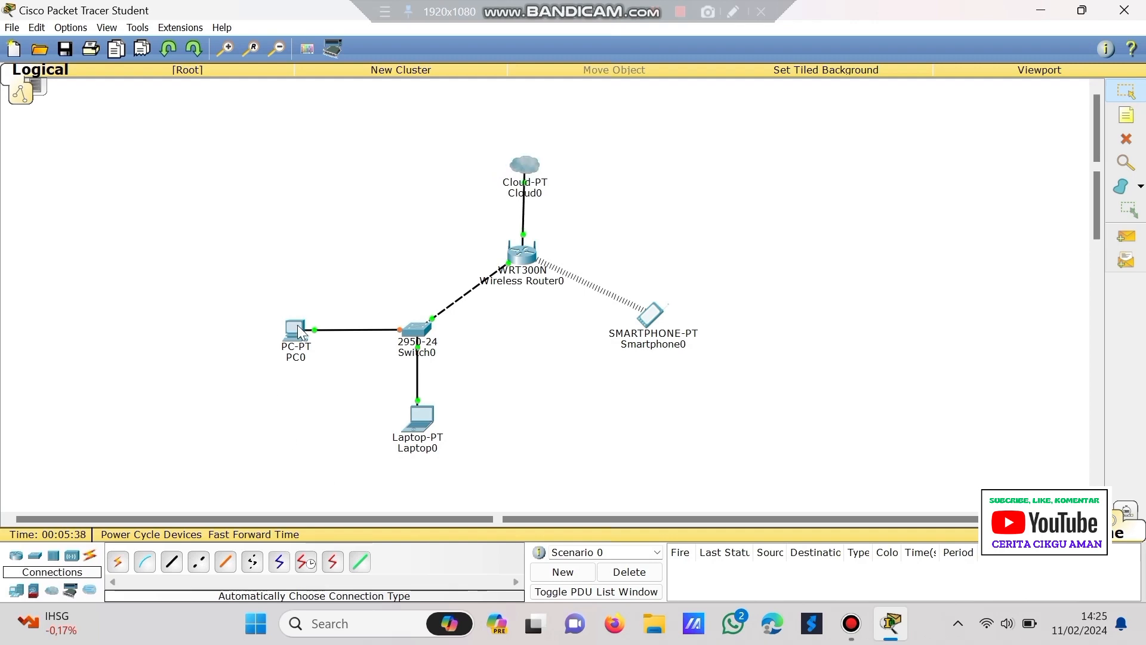
click(295, 334)
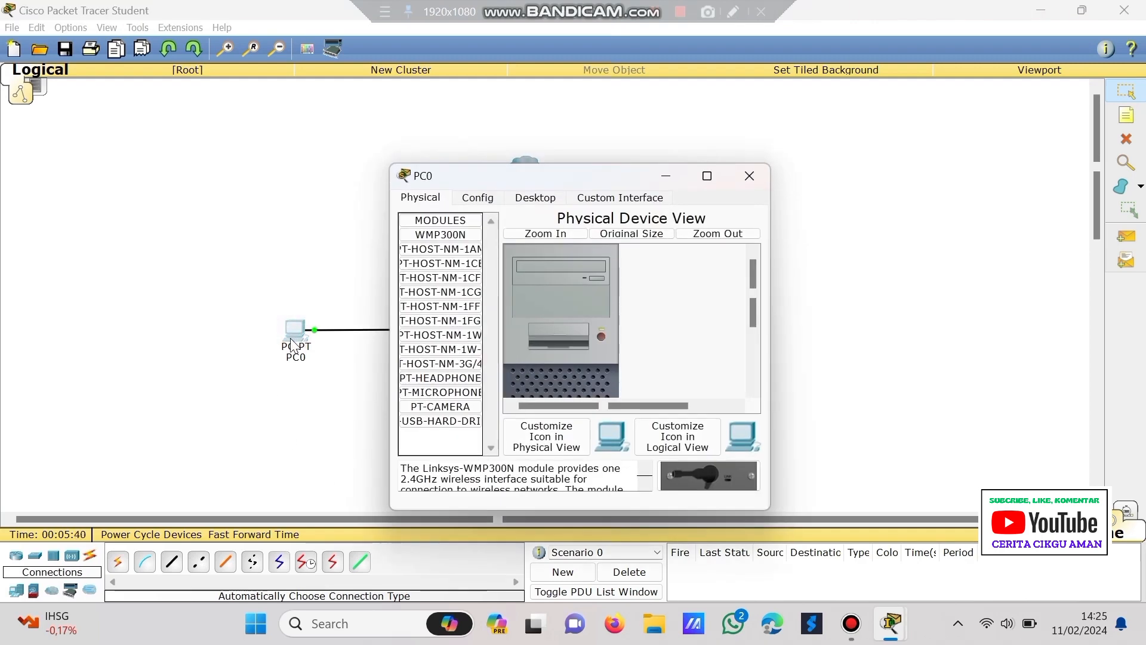
- Set PC0's IP Configuration to 192.168.40.1 with subnet mask 255.255.255.0
click(530, 197)
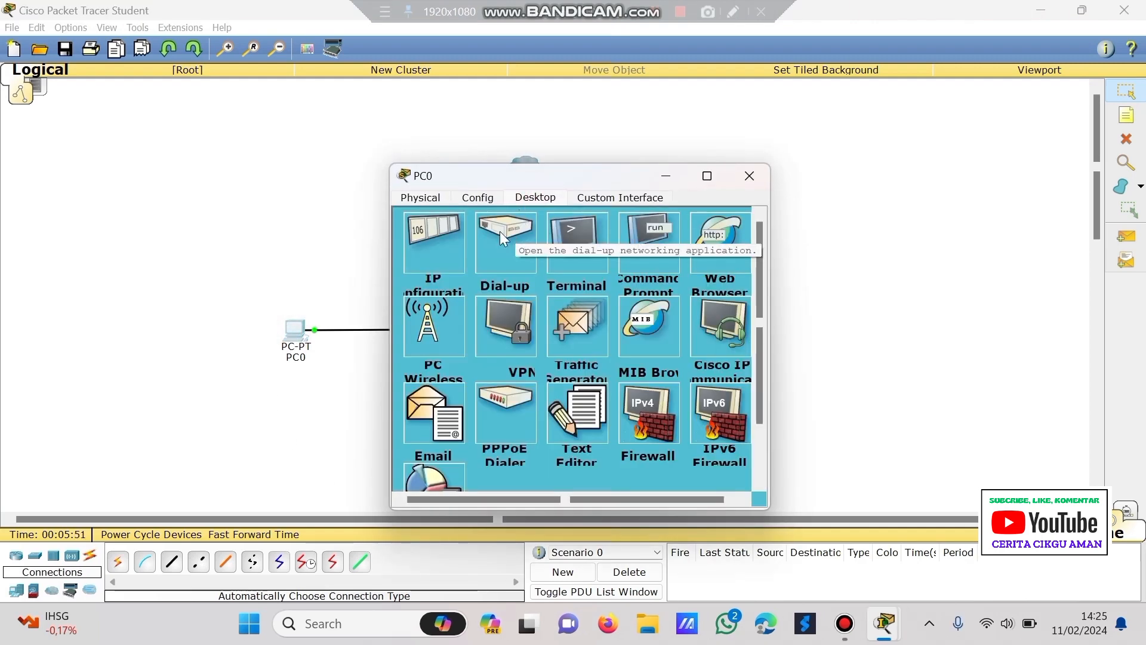
click(427, 246)
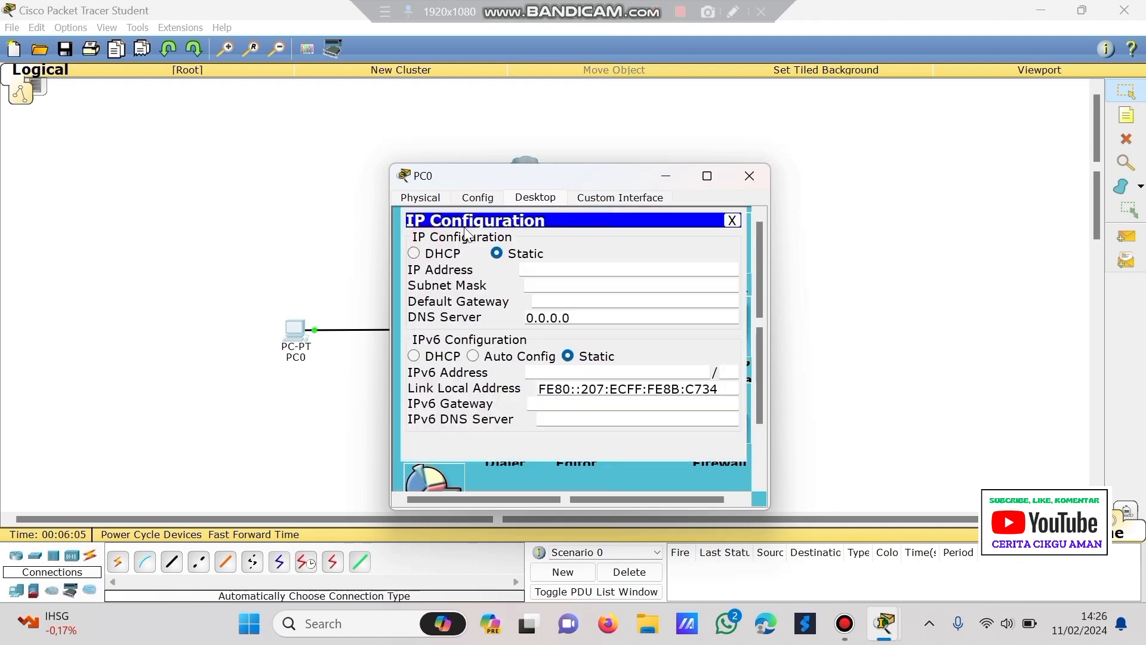
click(541, 269)
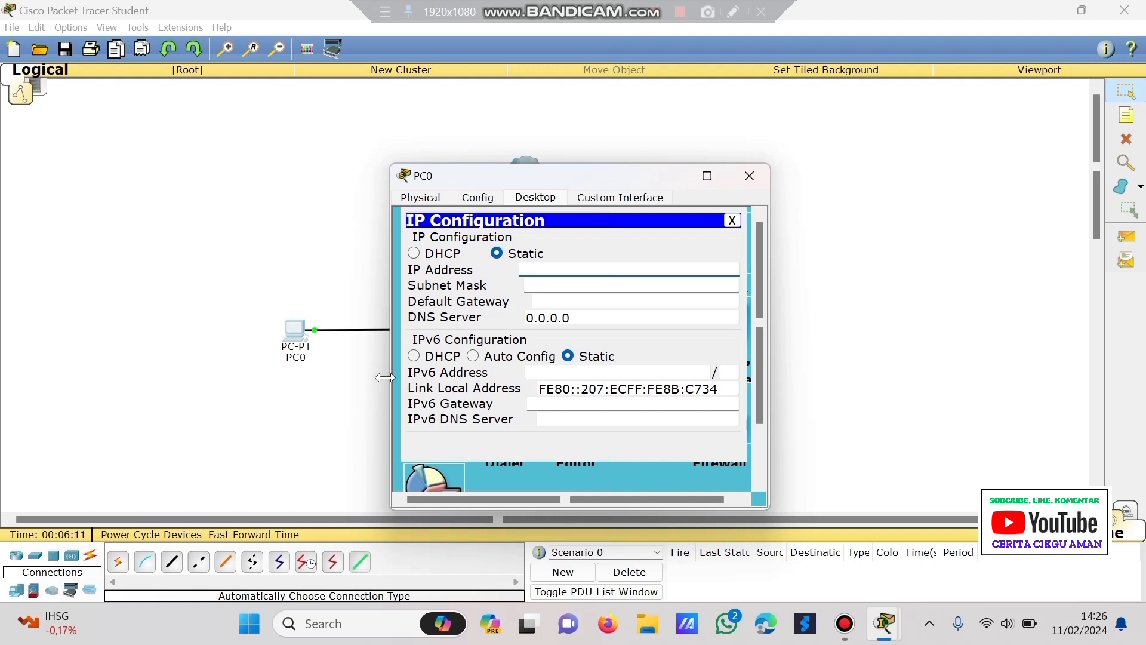
text(192.)
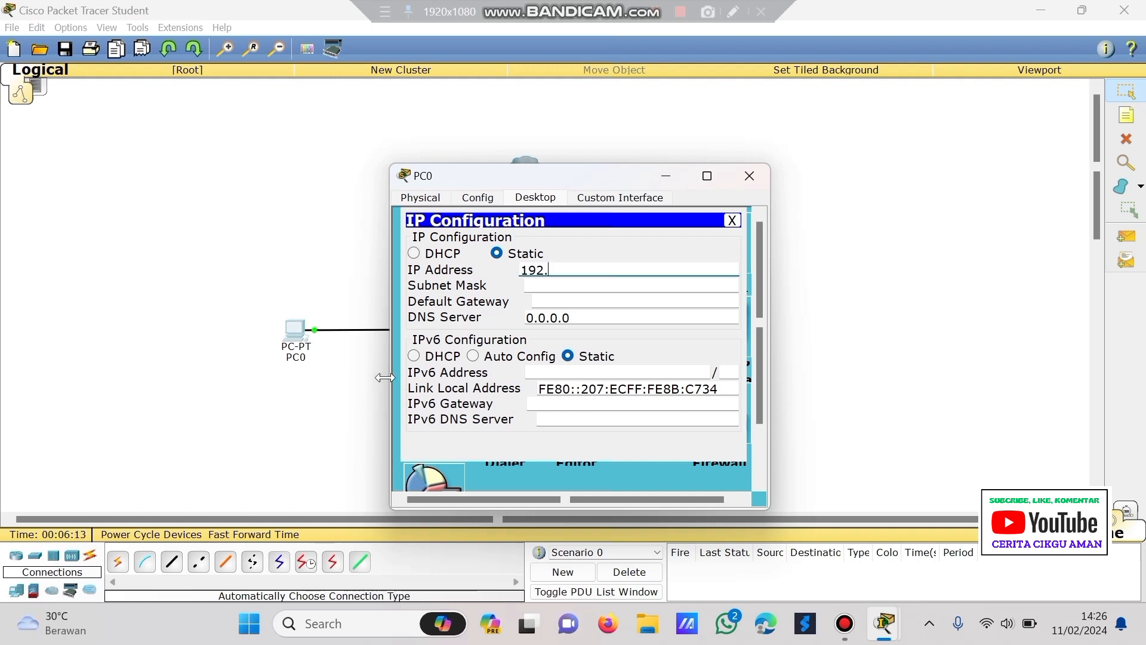
text(168.40.1)
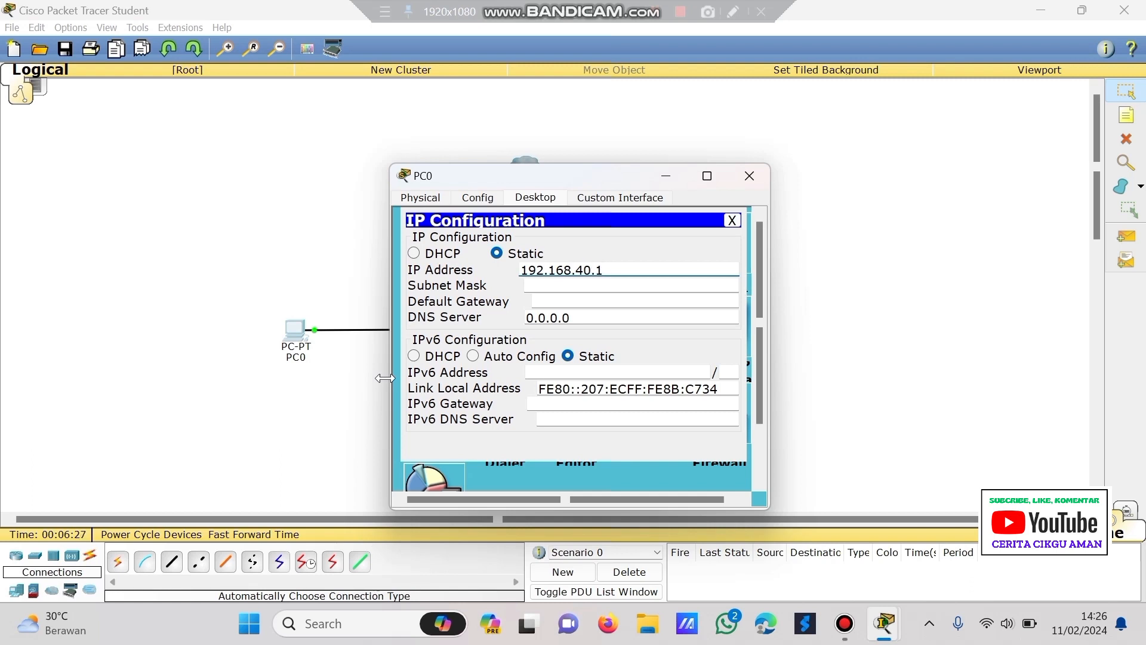
key(Tab)
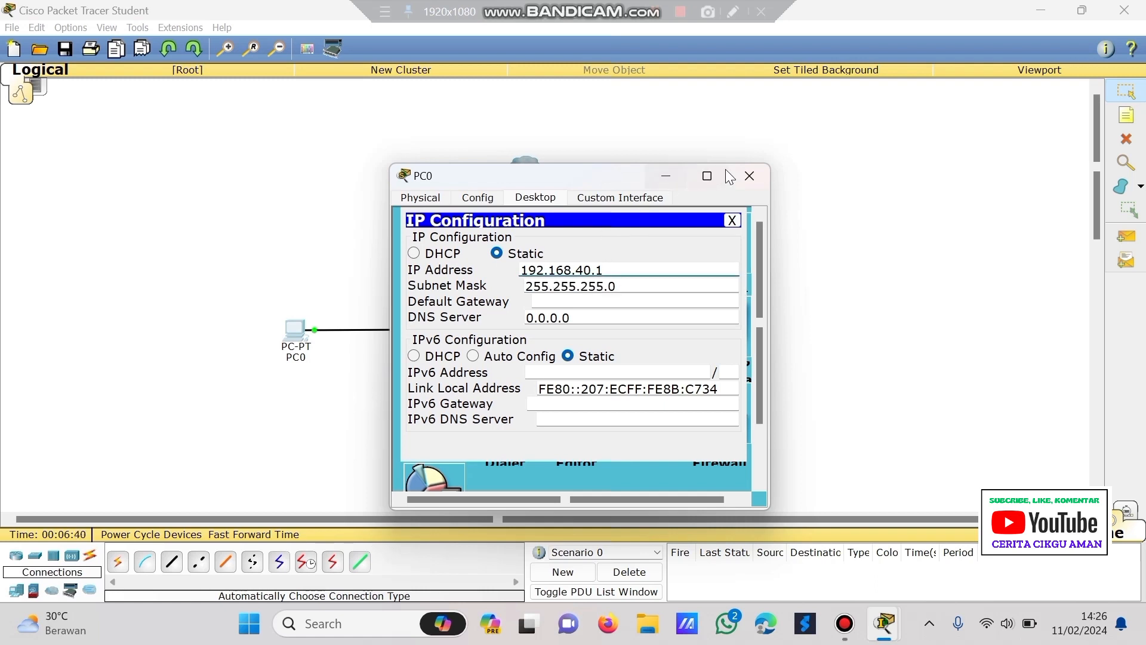
click(750, 185)
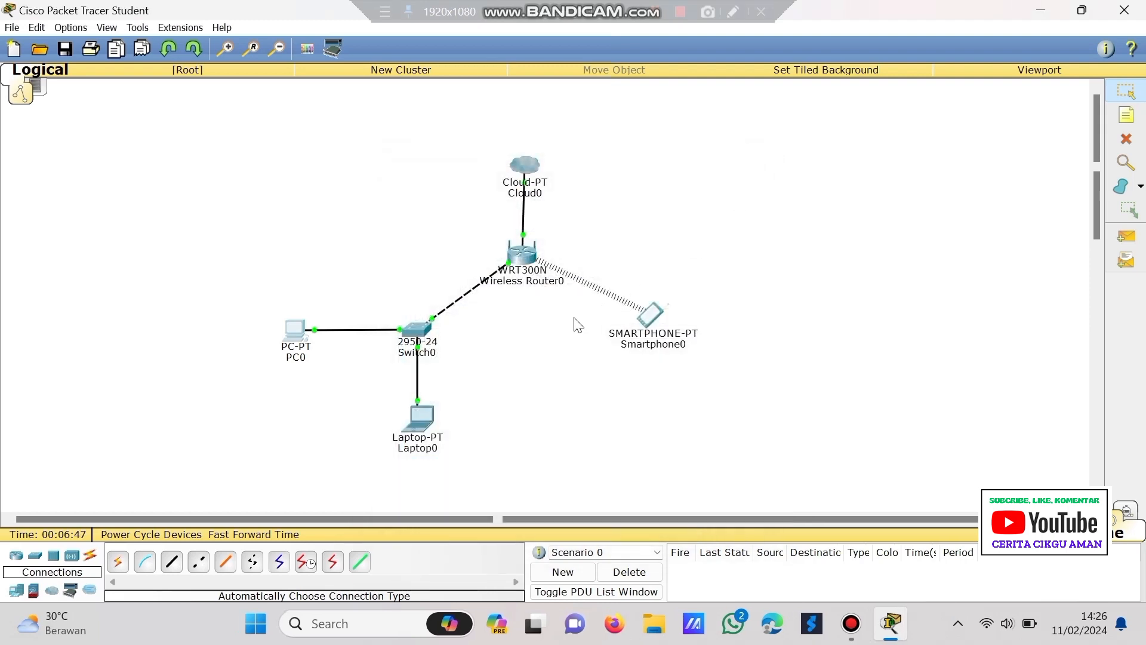
- Set Laptop0's IP Configuration to 192.168.40.2 with subnet mask 255.255.255.0
click(419, 418)
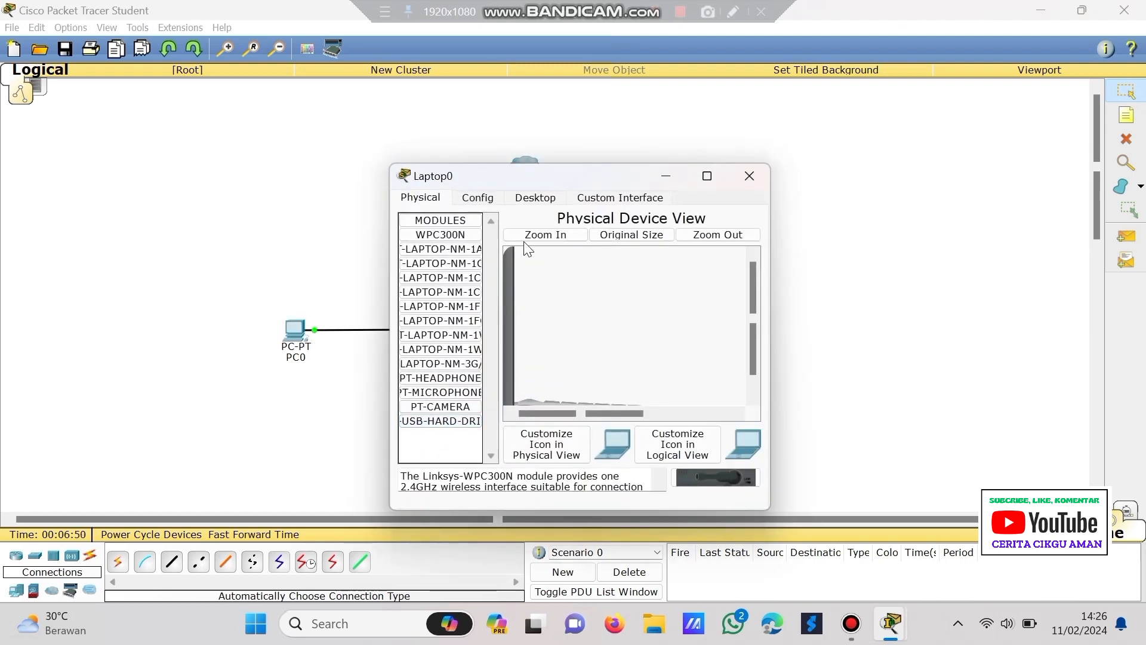
click(523, 198)
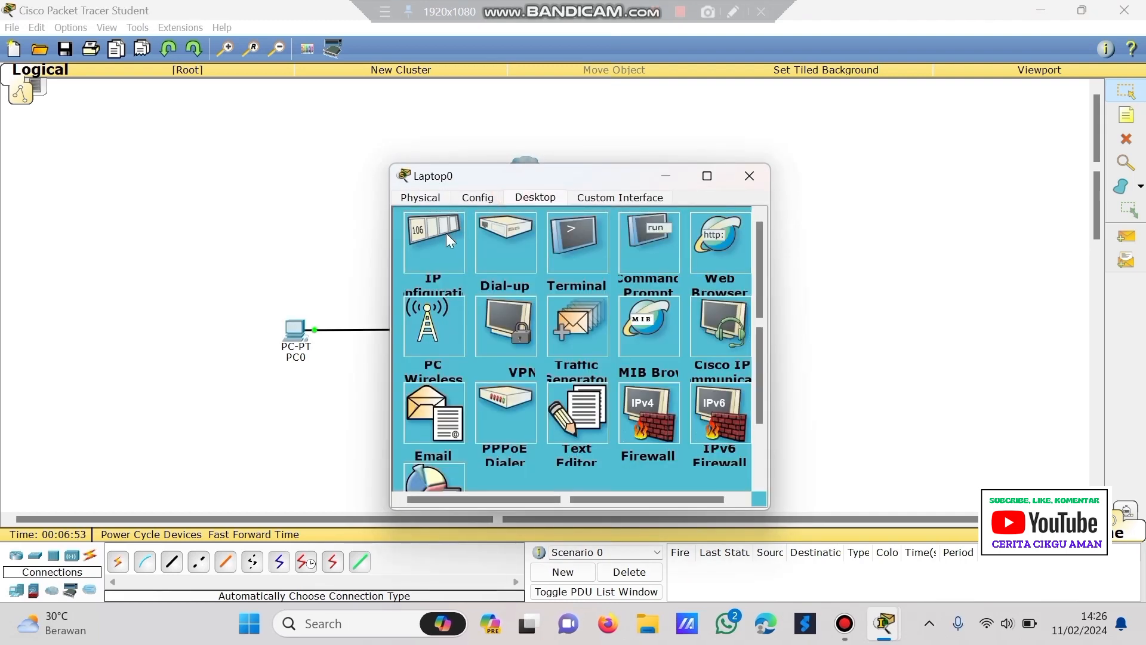
click(443, 238)
click(540, 265)
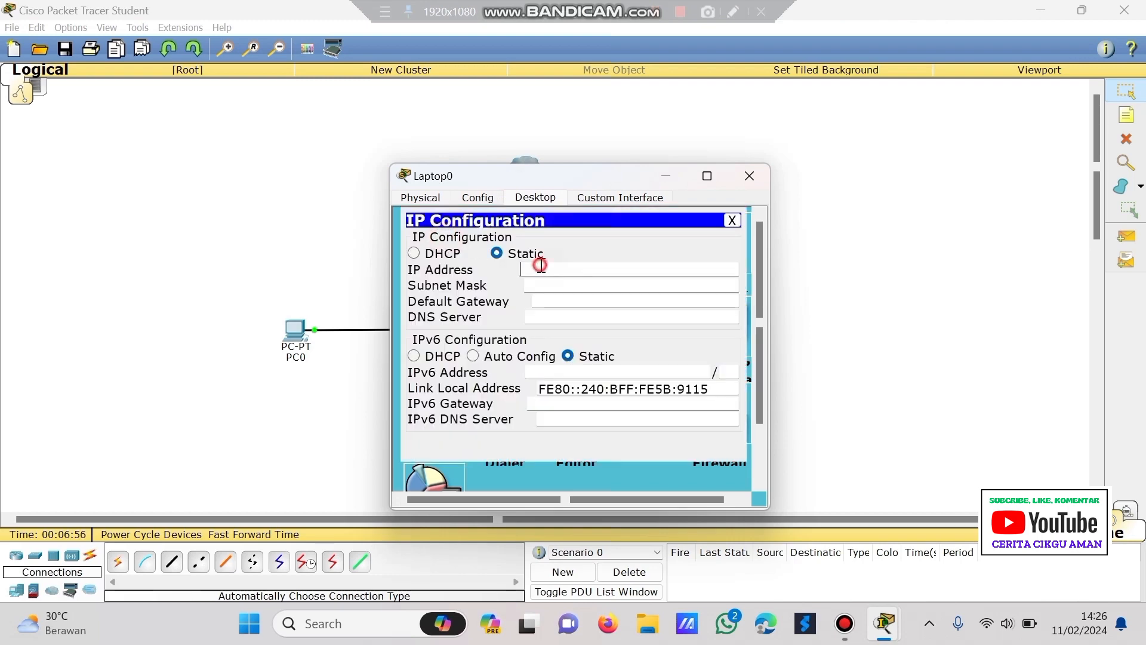
text(19)
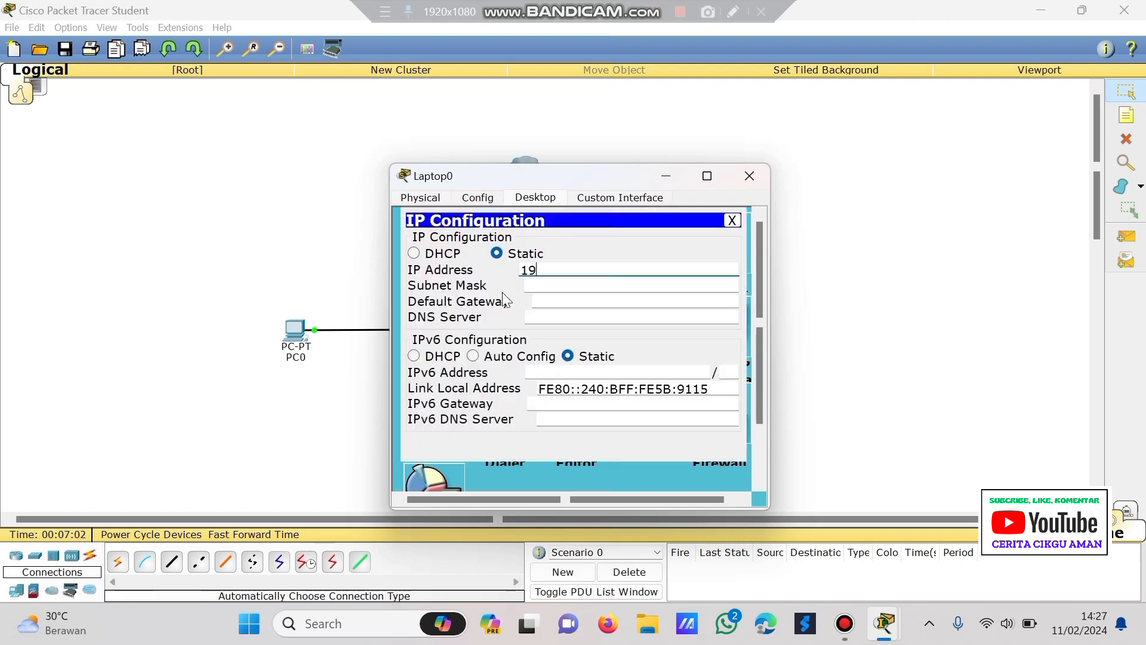
text(2.168.40.2)
key(Tab)
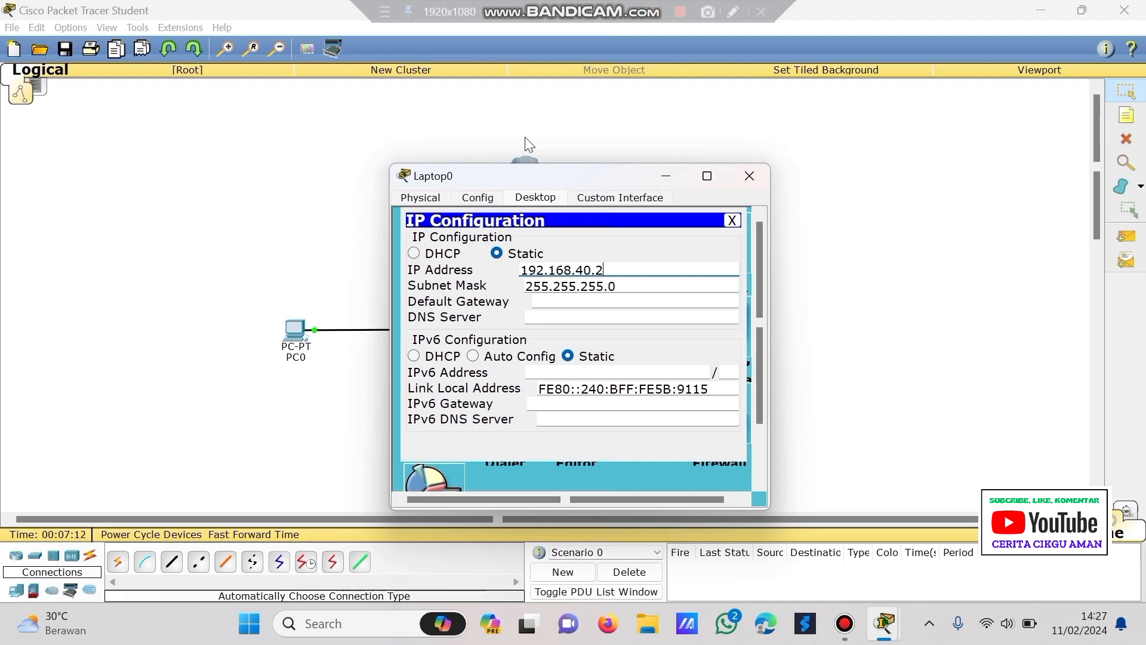
click(754, 180)
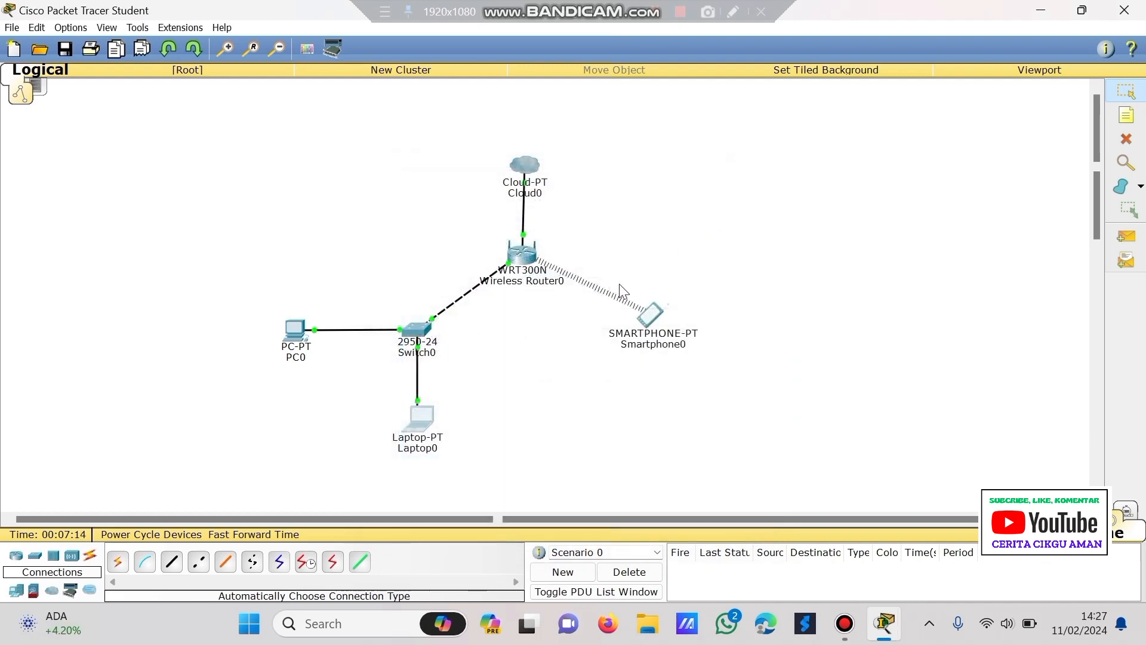
- From Laptop0's Command Prompt, ping 192.168.40.1 and get 4 of 4 replies
click(420, 415)
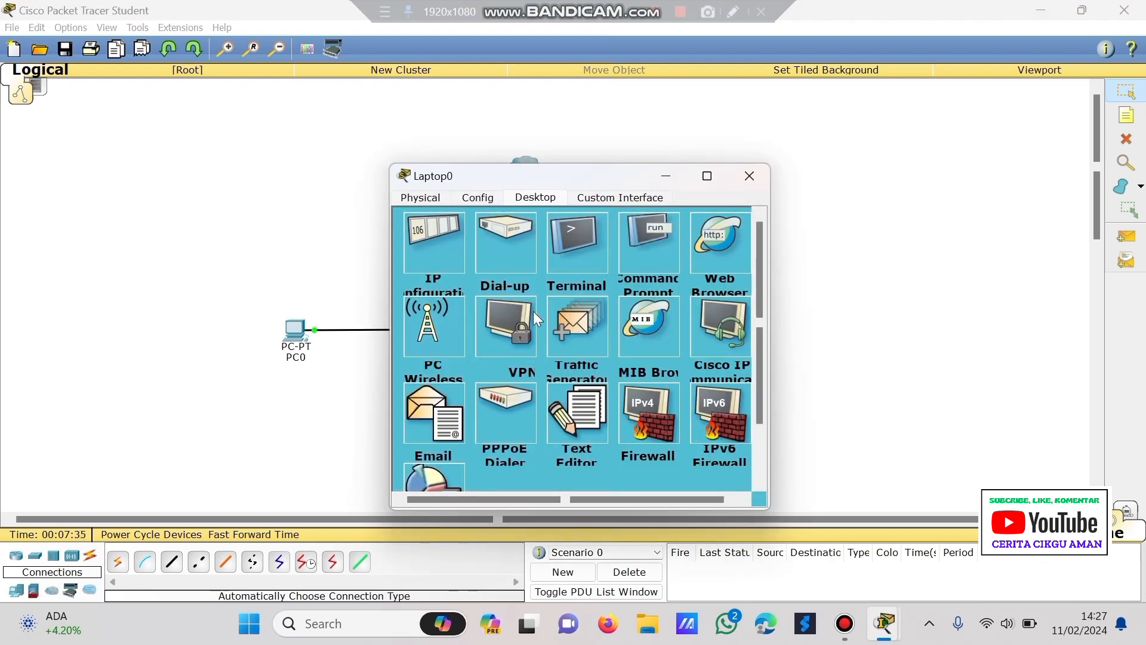
click(643, 236)
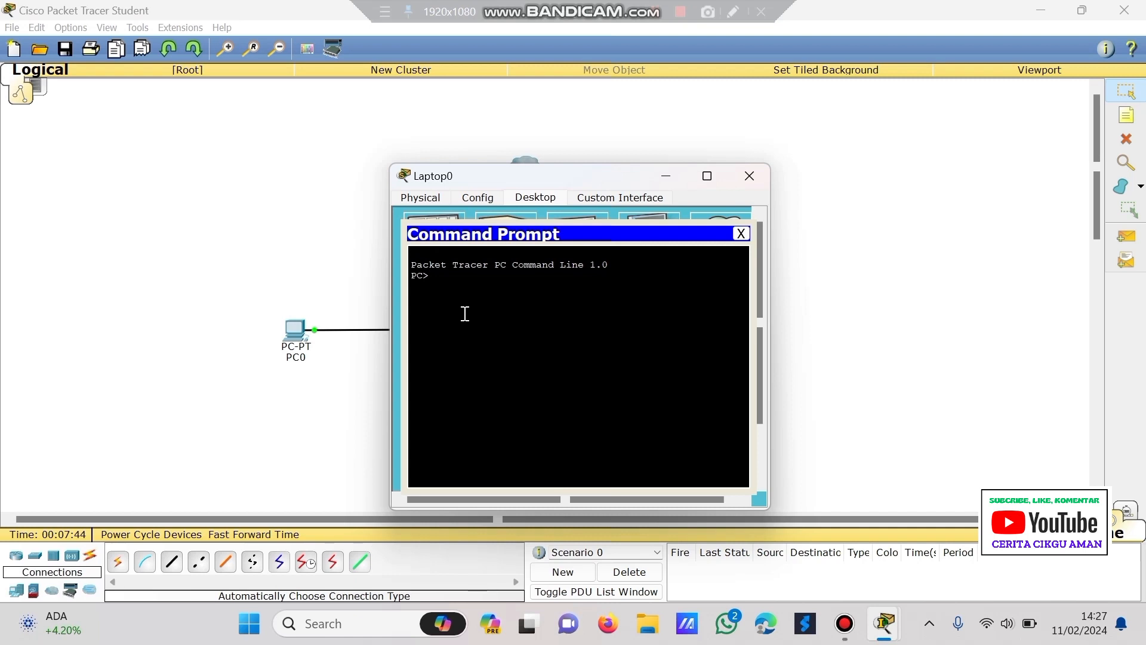
text(ping)
text(1)
text(92.168.40)
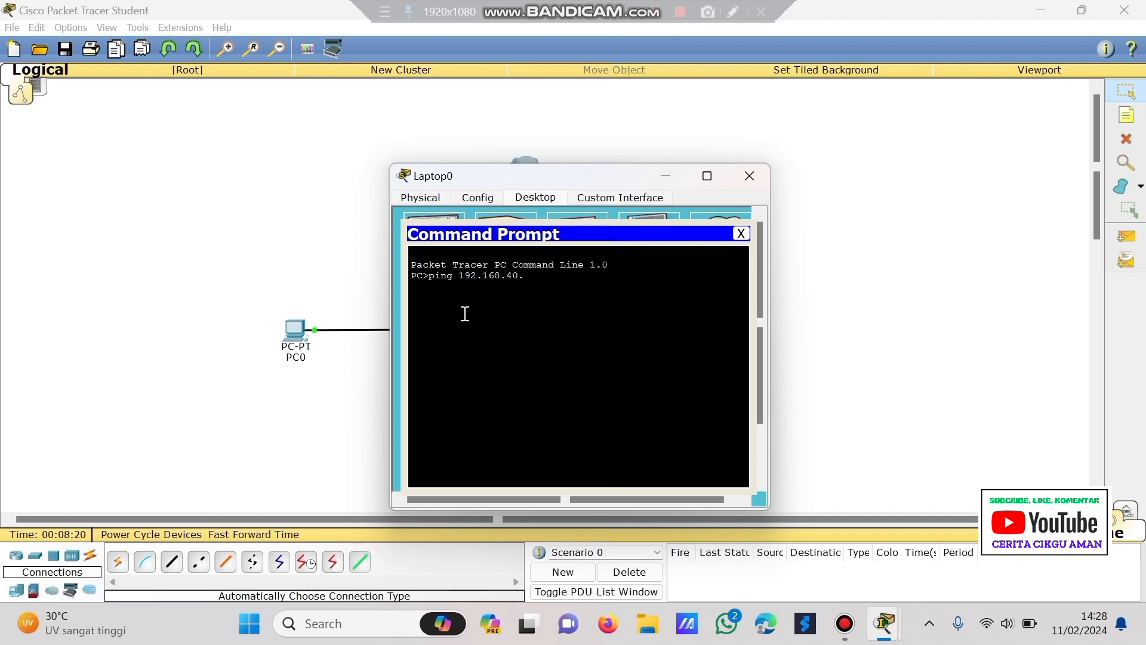
text(.1)
key(Return)
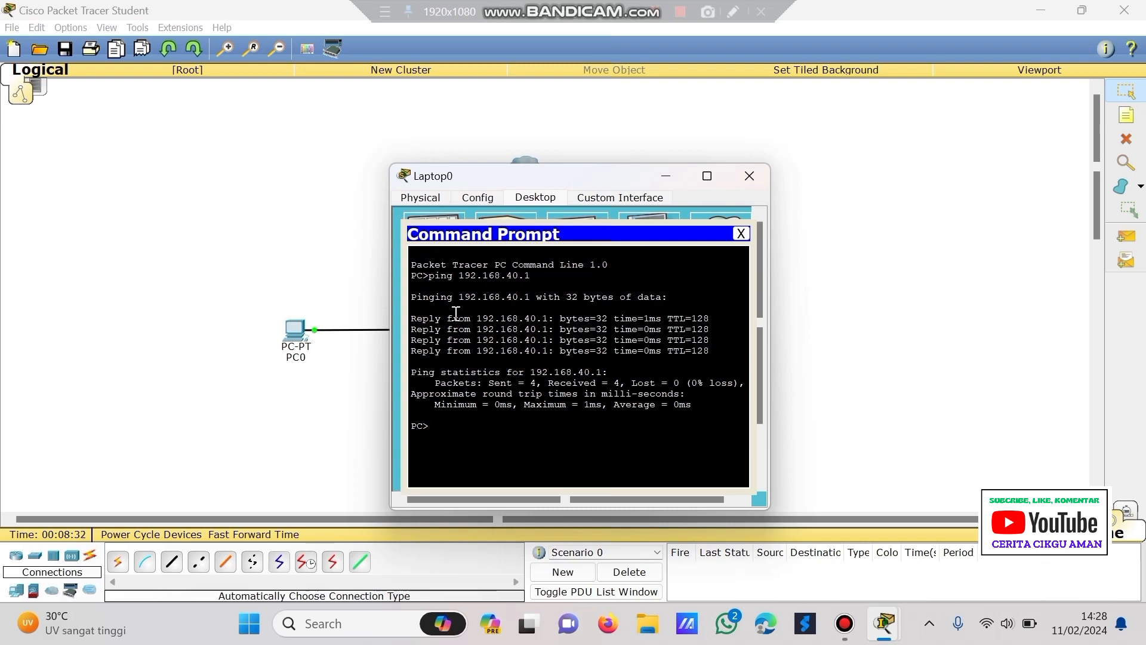
click(746, 177)
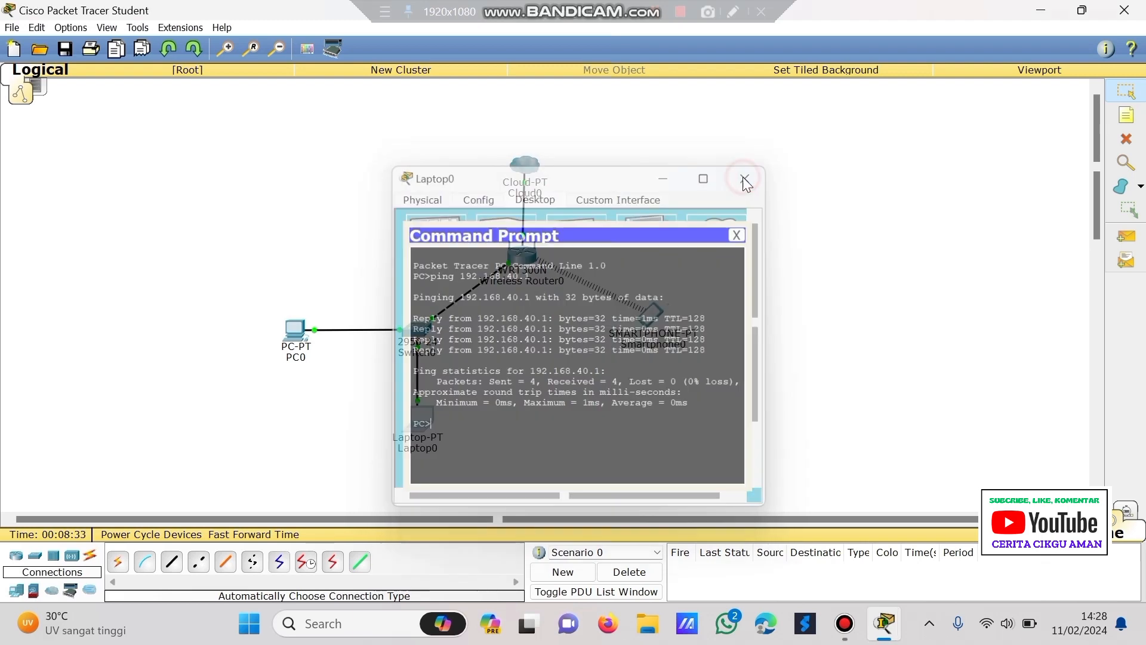
- From PC0's Command Prompt, run a ping to Laptop0 at 192.168.40.2
click(293, 335)
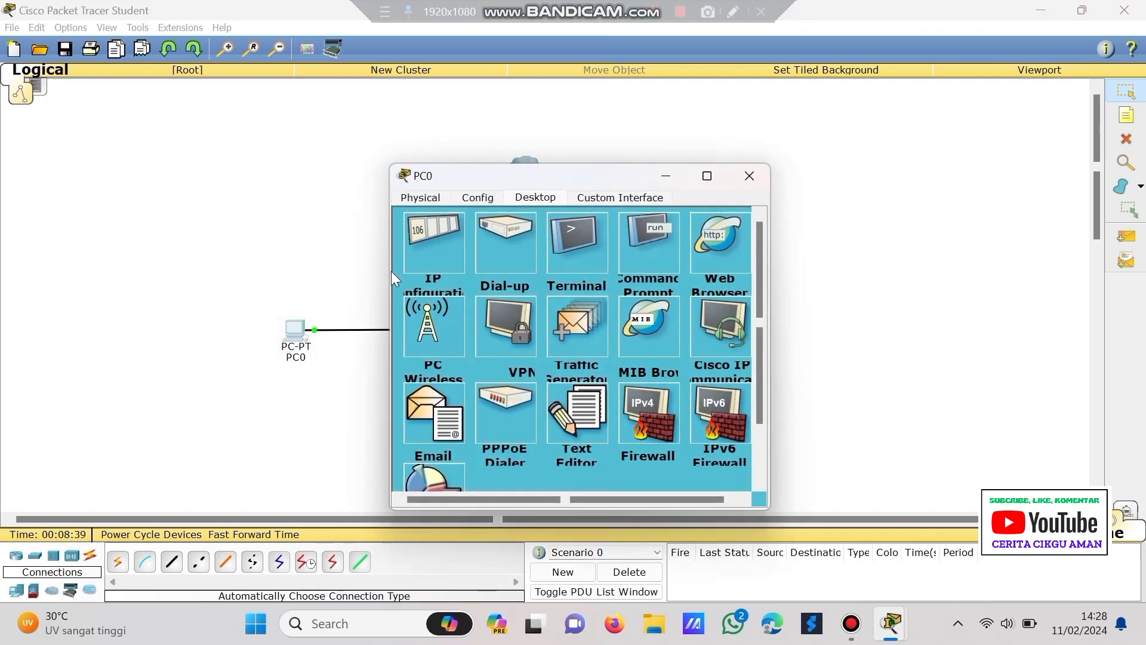
click(640, 245)
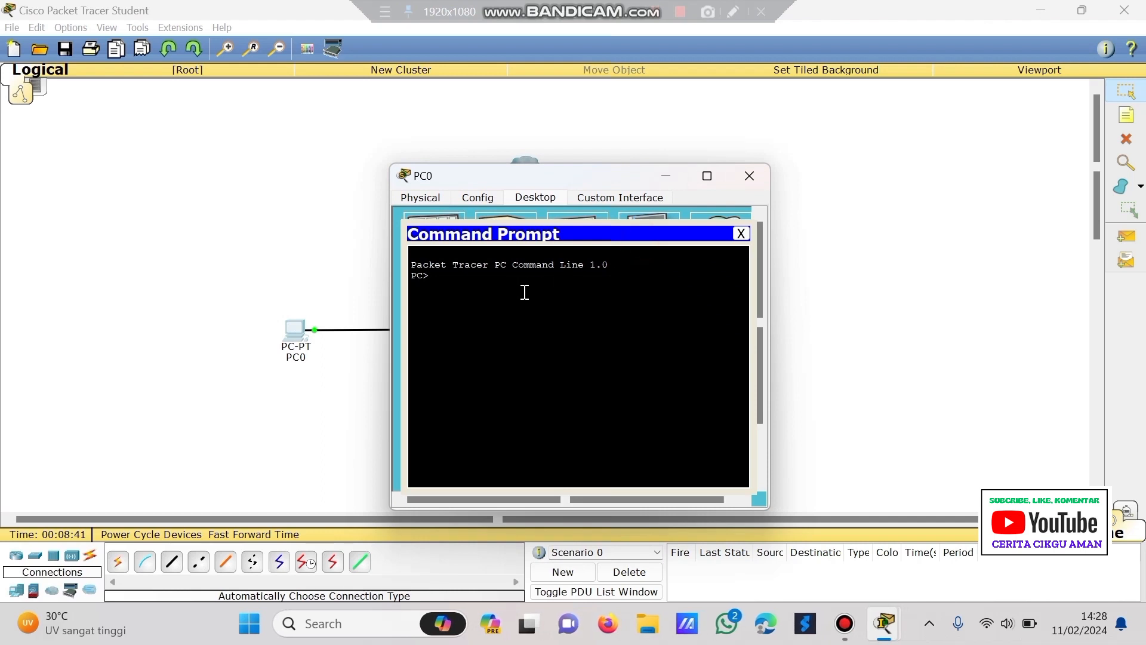
text(ping 192.1698.40.2)
key(Return)
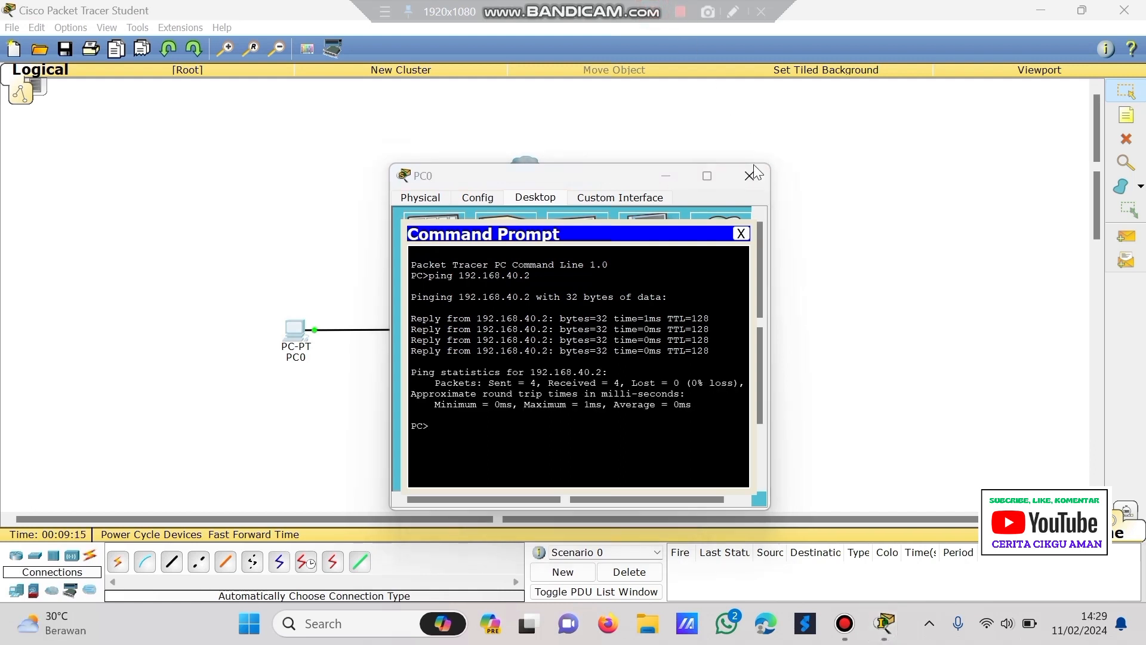
click(746, 173)
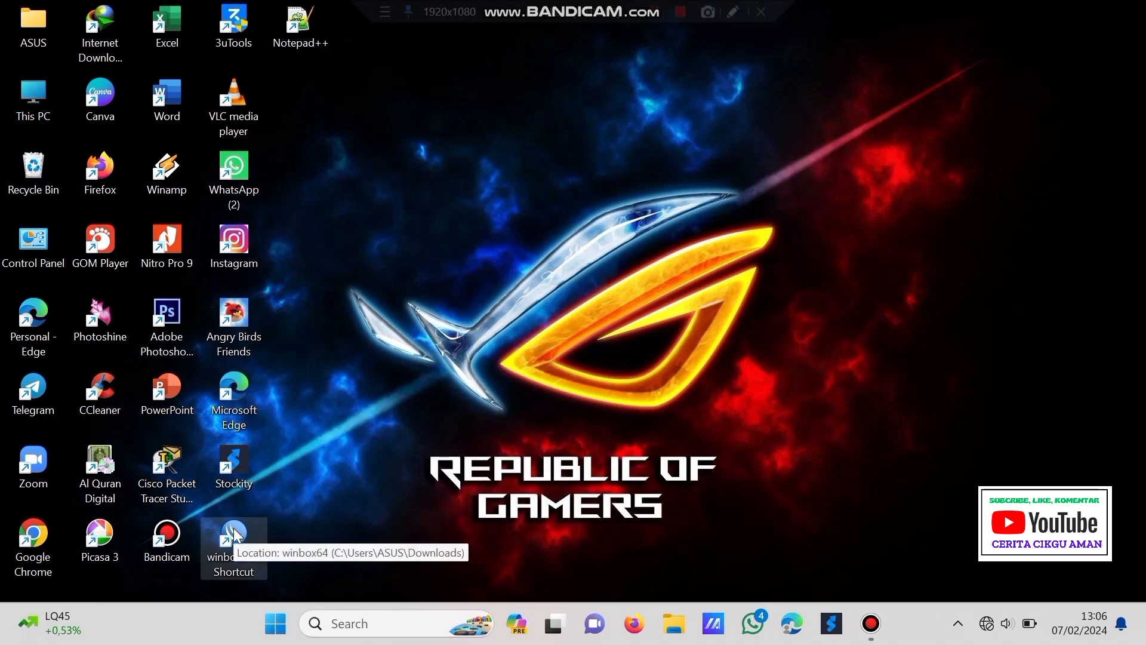
- Start WinBox and log in to the neighbouring MikroTik router at 192.168.1.23
double_click(235, 533)
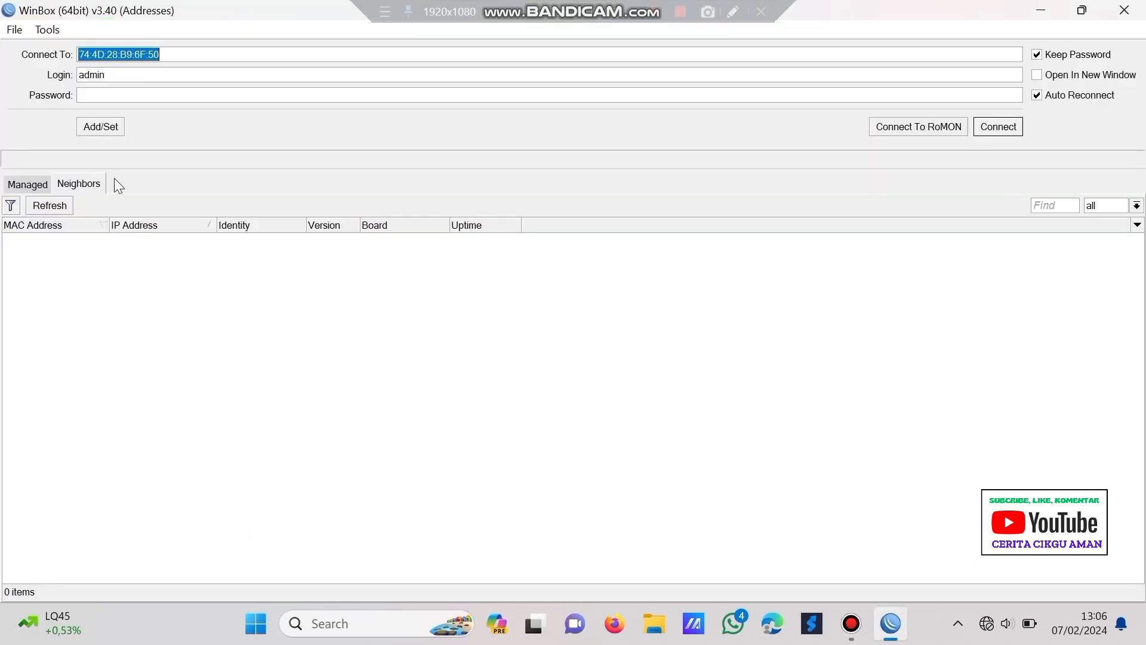
click(37, 211)
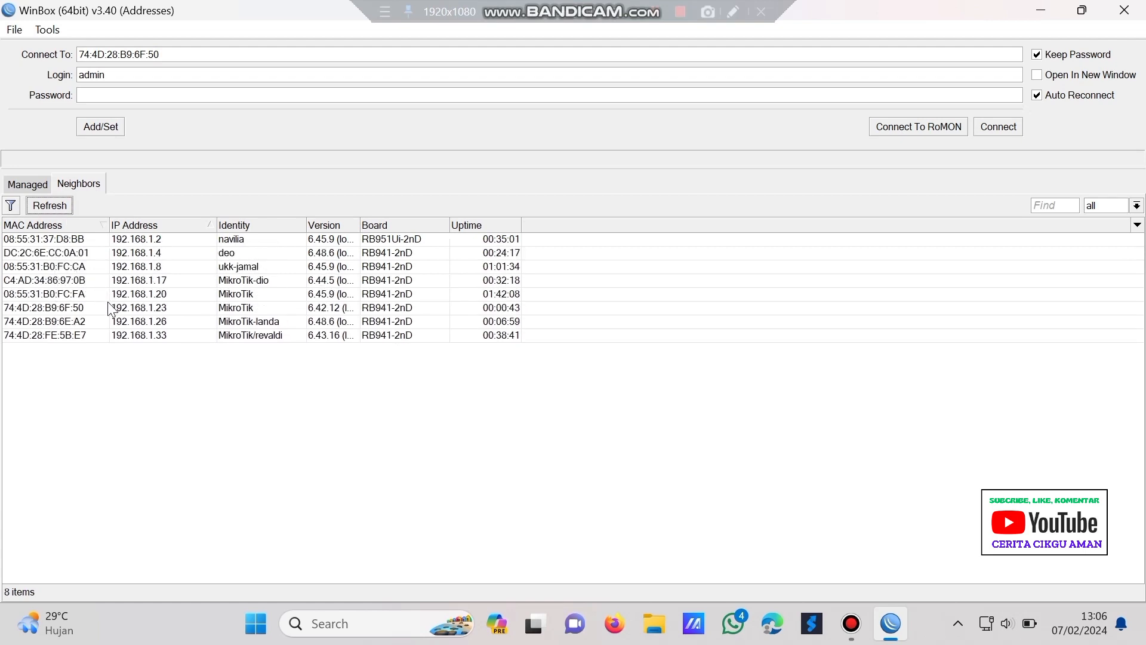
click(108, 304)
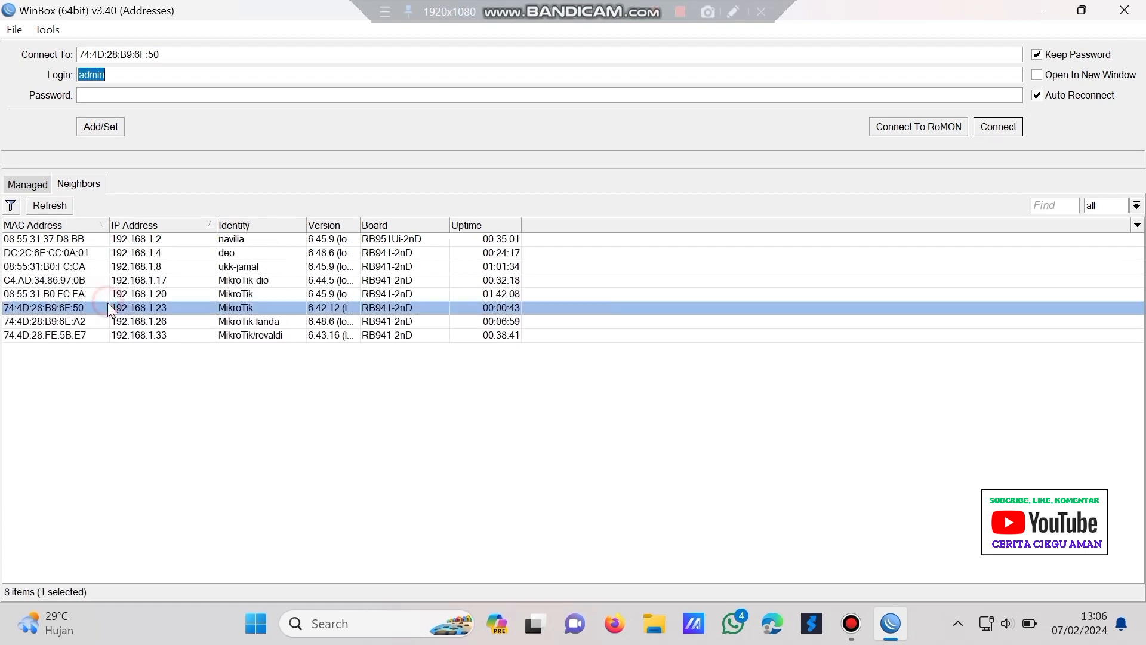
click(1008, 128)
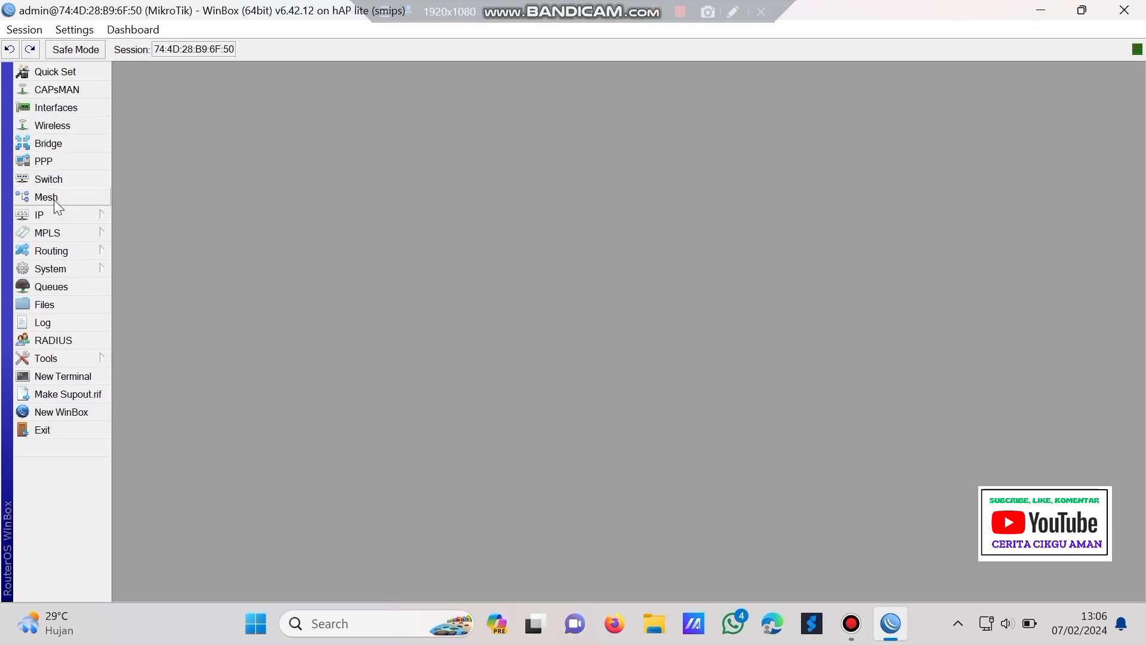
- Reset the configuration with No Default Configuration and Do Not Backup, and confirm the reboot
click(60, 269)
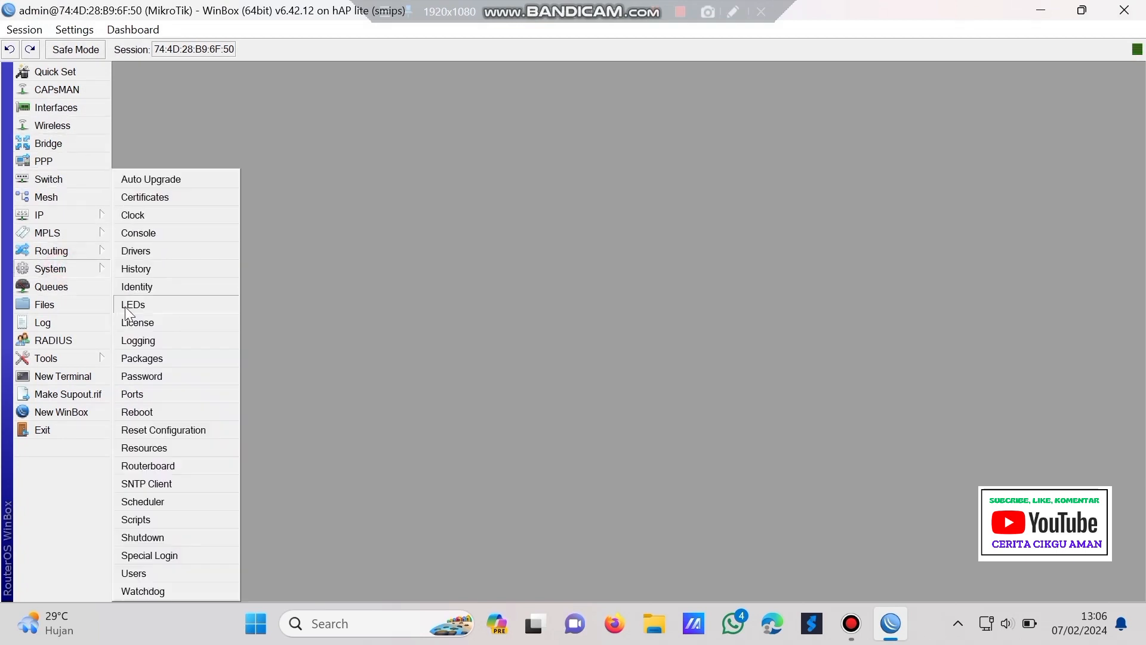
click(159, 430)
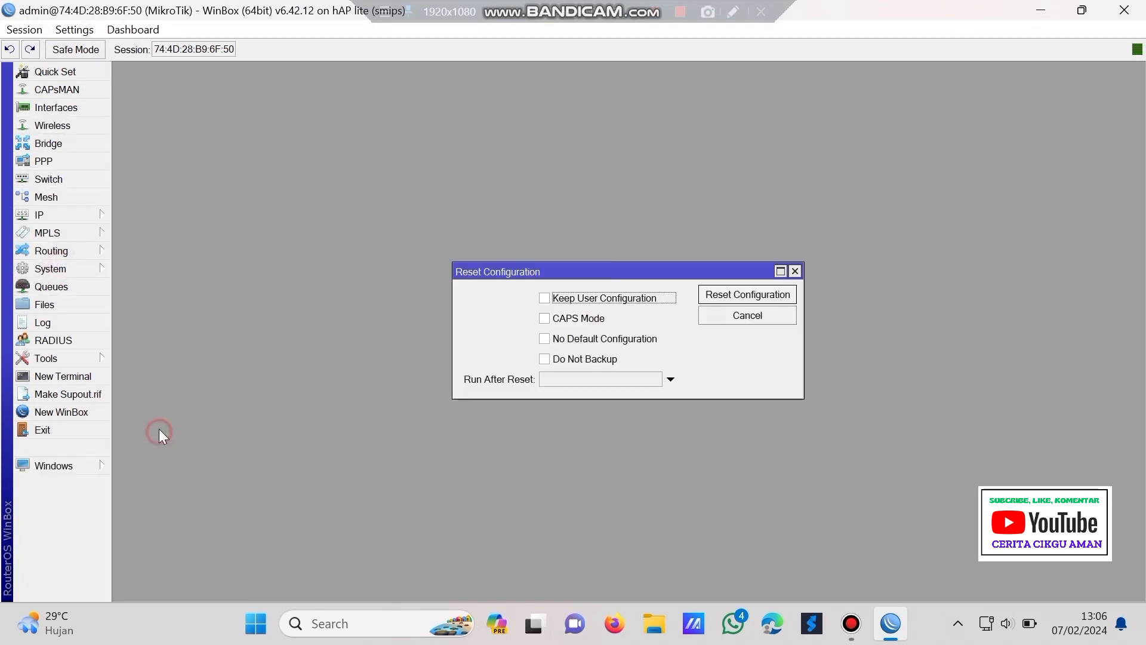
click(545, 338)
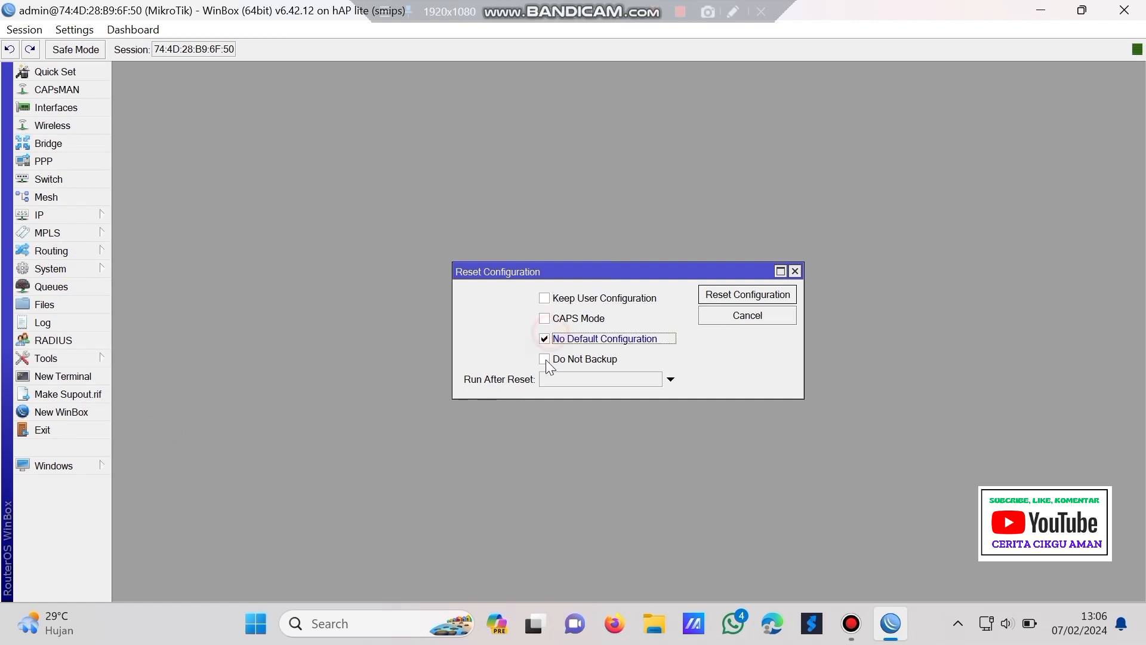
click(544, 359)
click(741, 295)
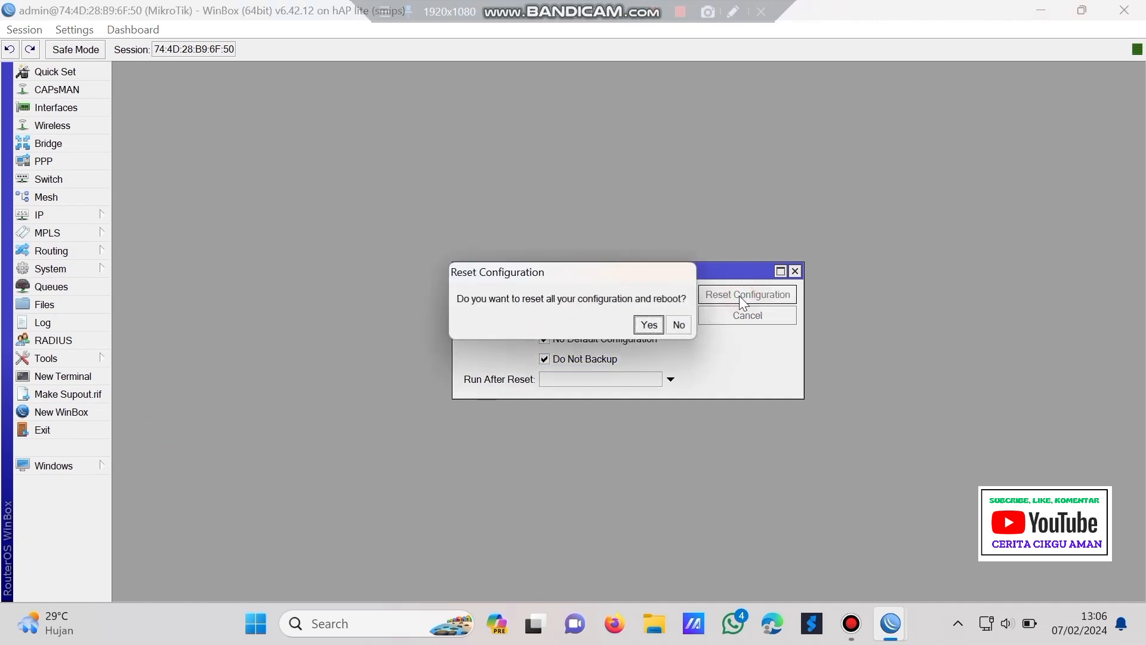
click(648, 326)
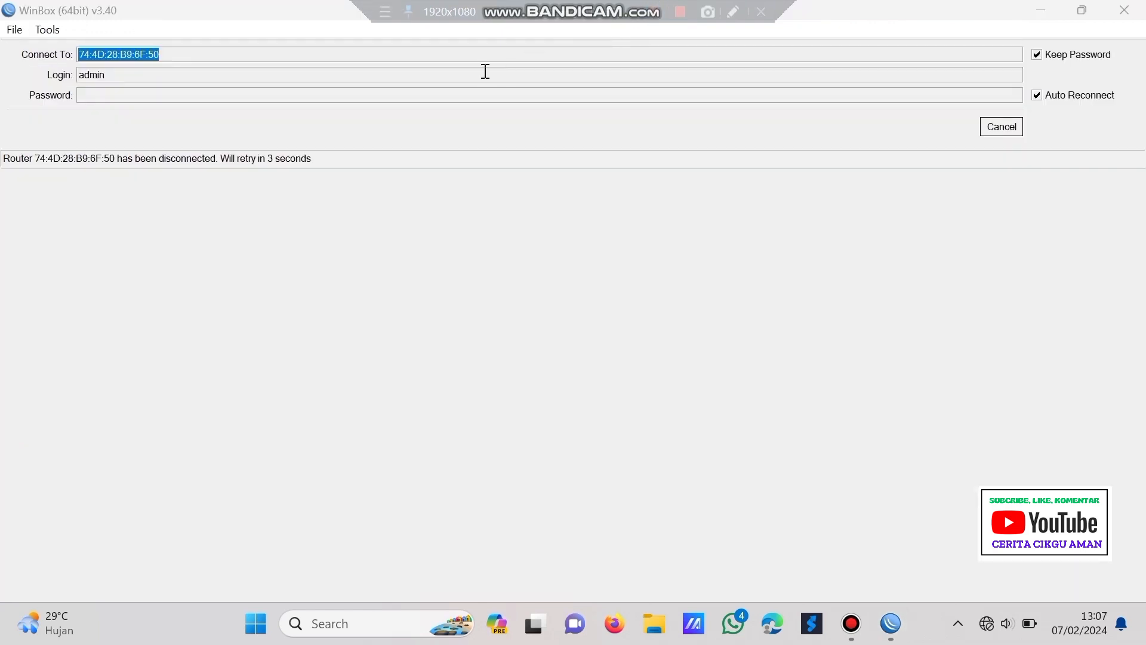
- Log in to the freshly reset MikroTik at 0.0.0.0 from the refreshed Neighbors list, then close the DHCP Server window
click(1002, 126)
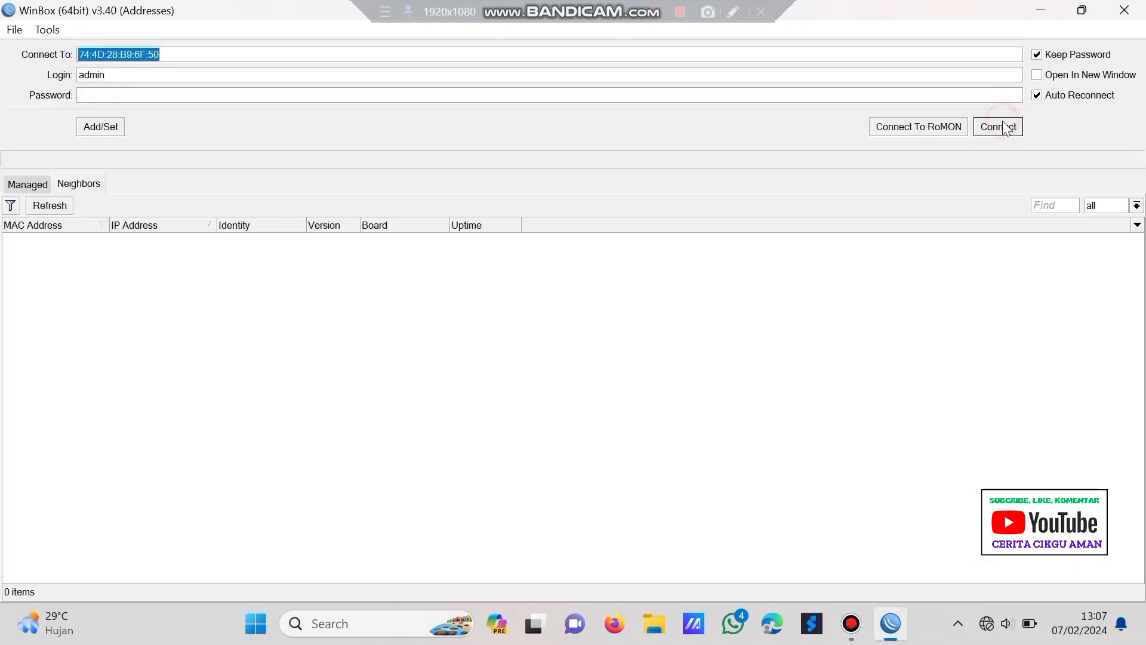
click(51, 208)
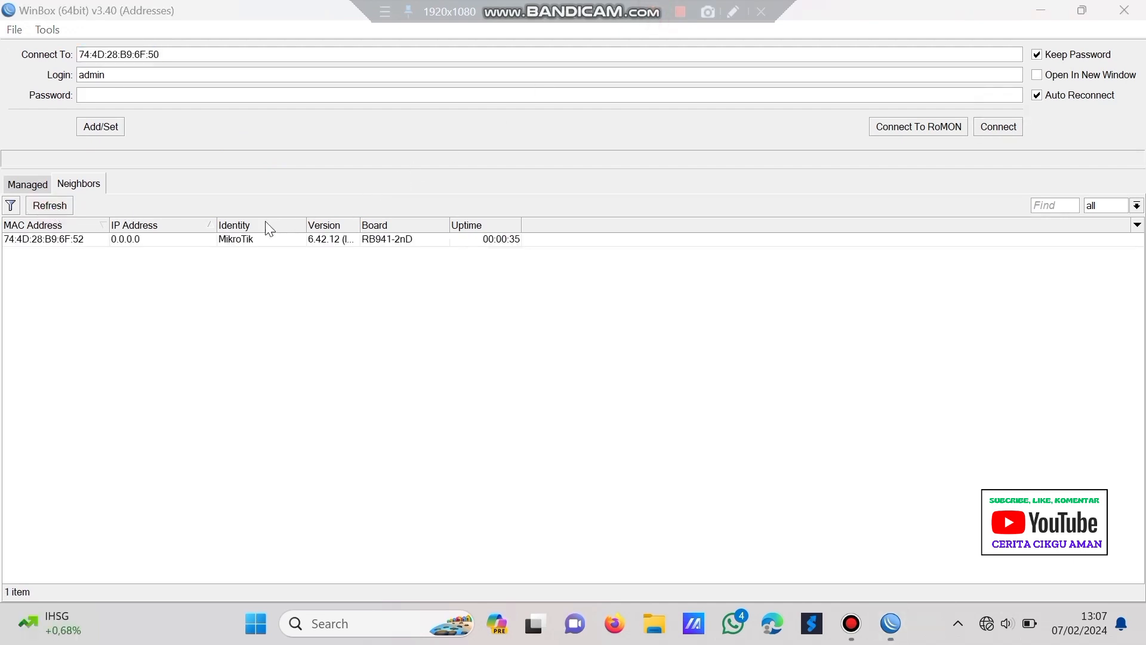
click(177, 241)
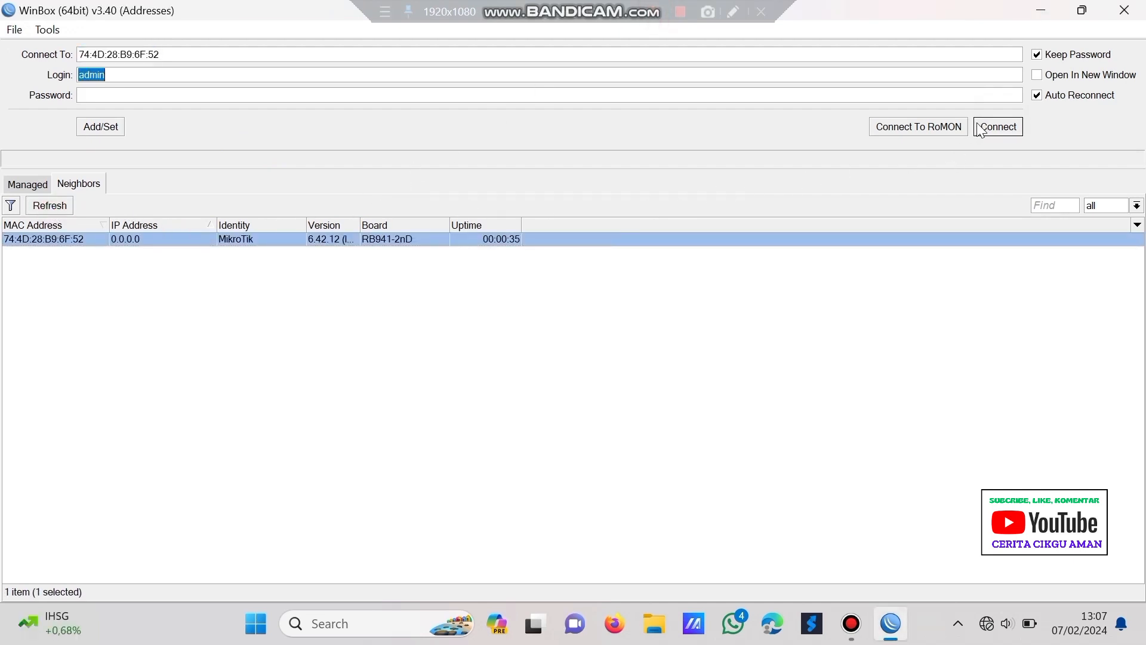
click(979, 125)
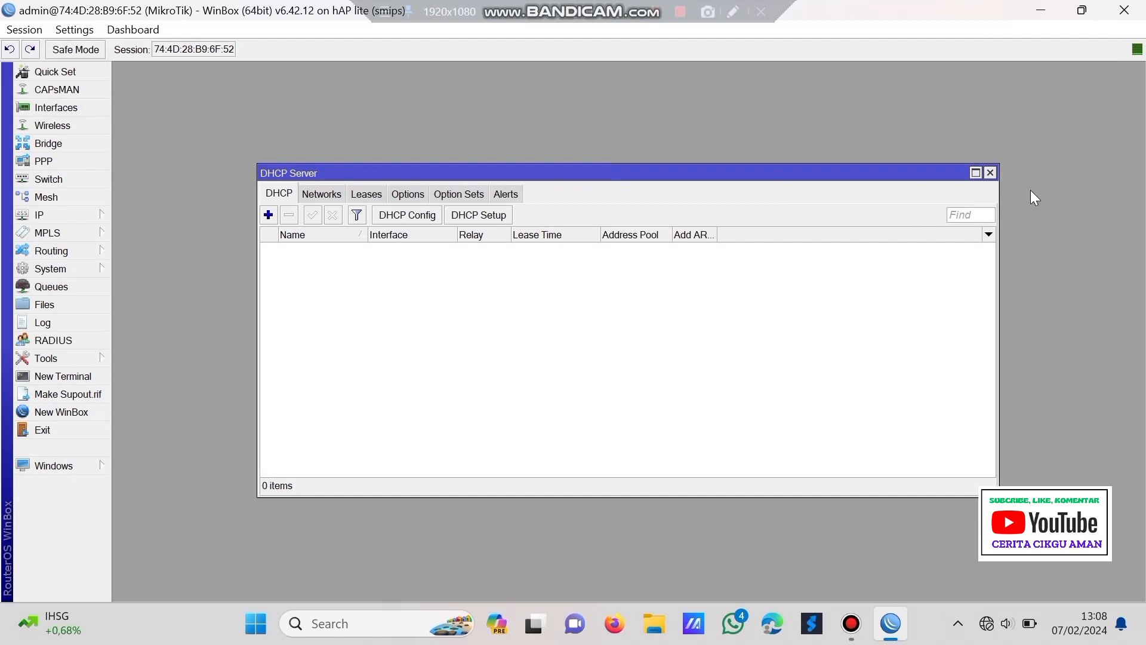
click(990, 174)
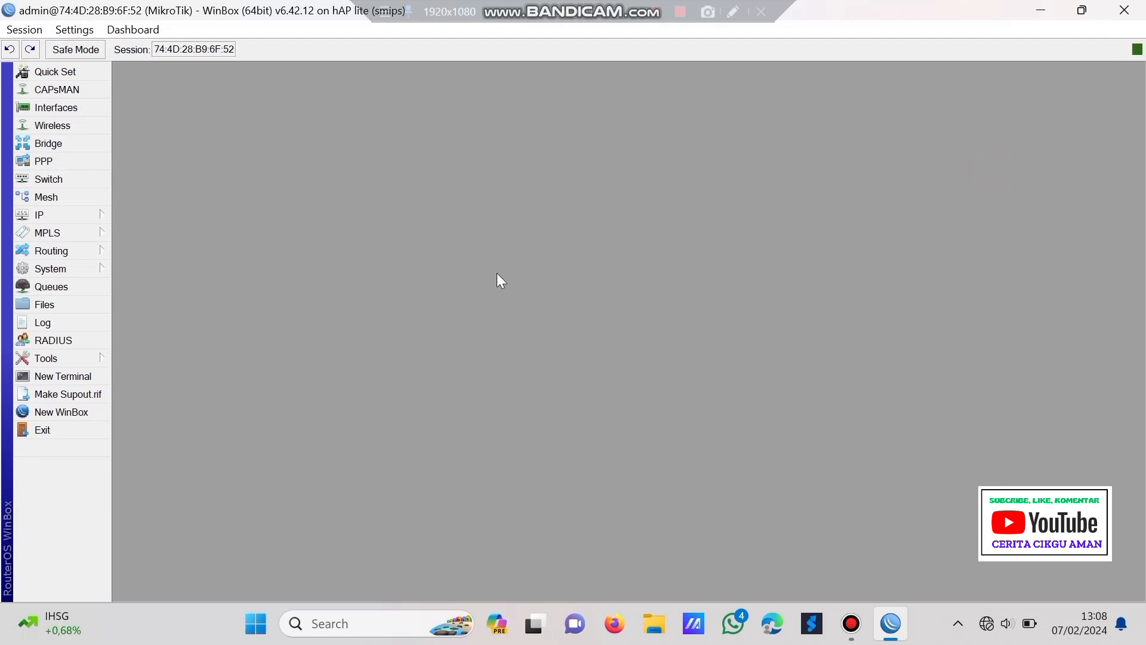
- Change the router identity to 'MikroTik-' followed by the owner's name
click(70, 270)
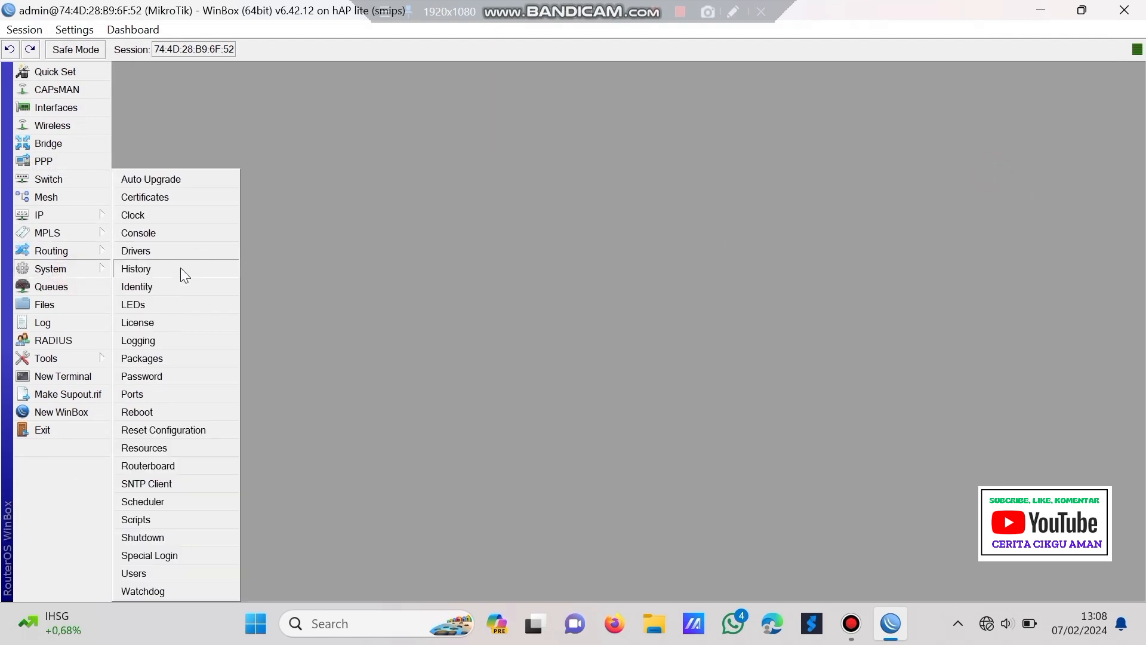
click(174, 286)
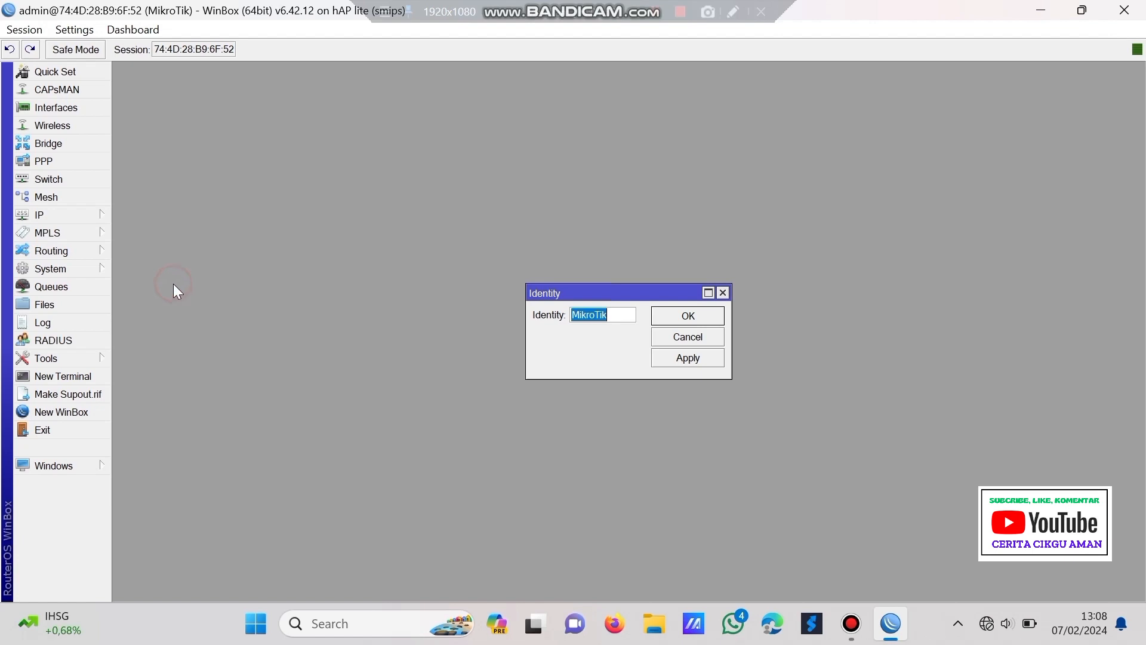
click(618, 312)
text(-putri)
click(683, 358)
click(680, 315)
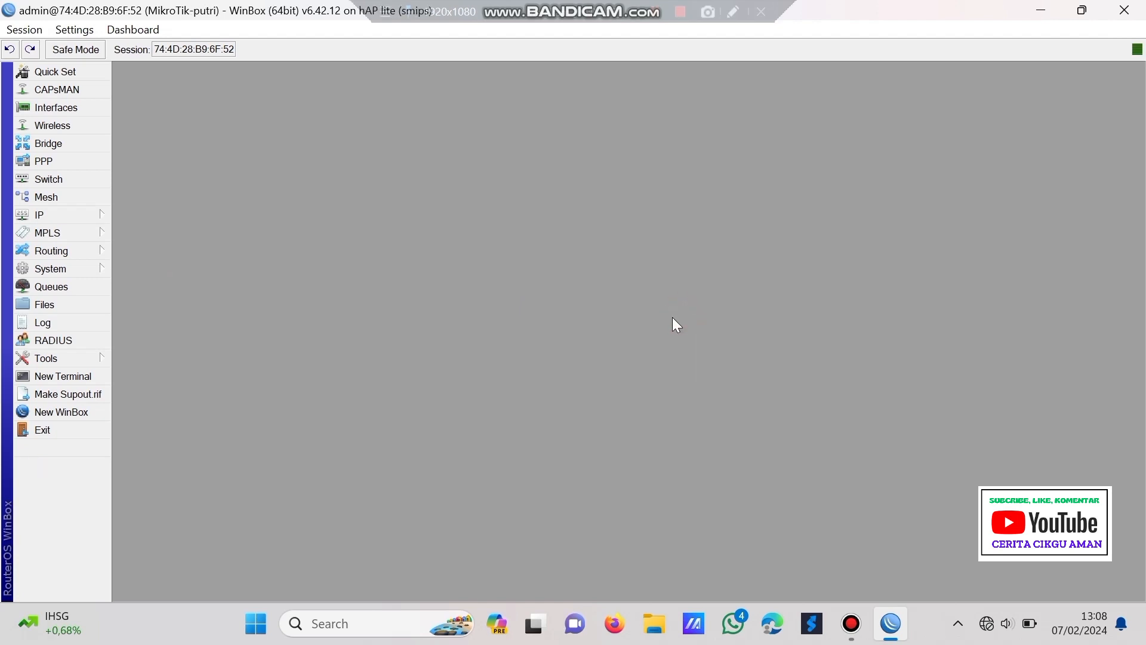
click(51, 270)
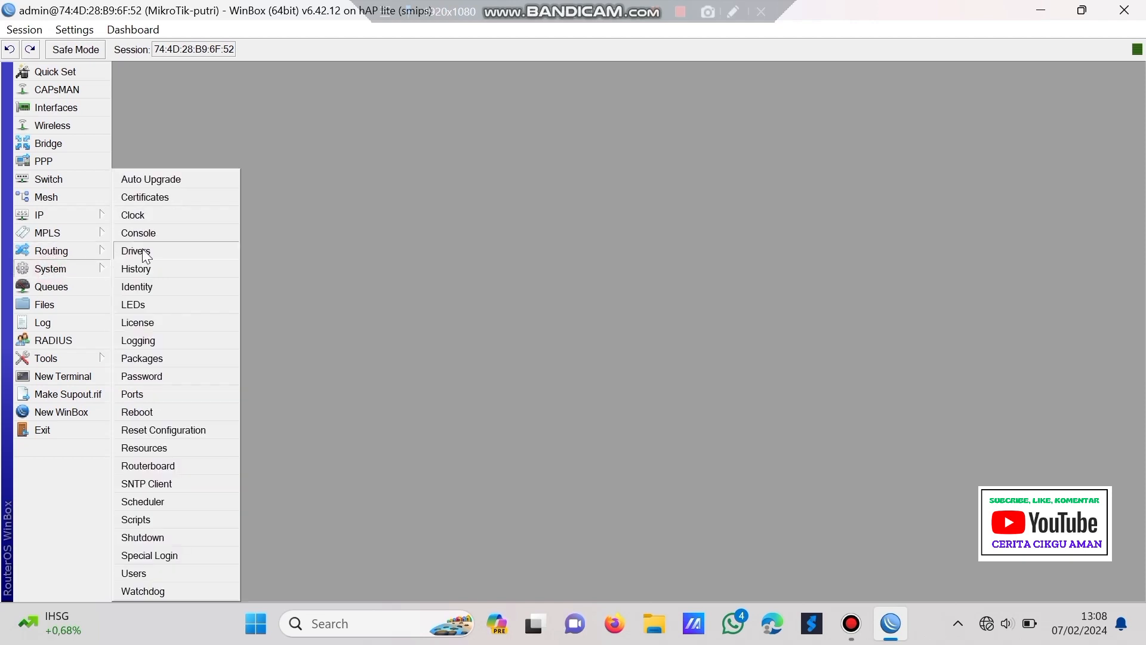
- Add a new user account named after the student in the full group
click(151, 568)
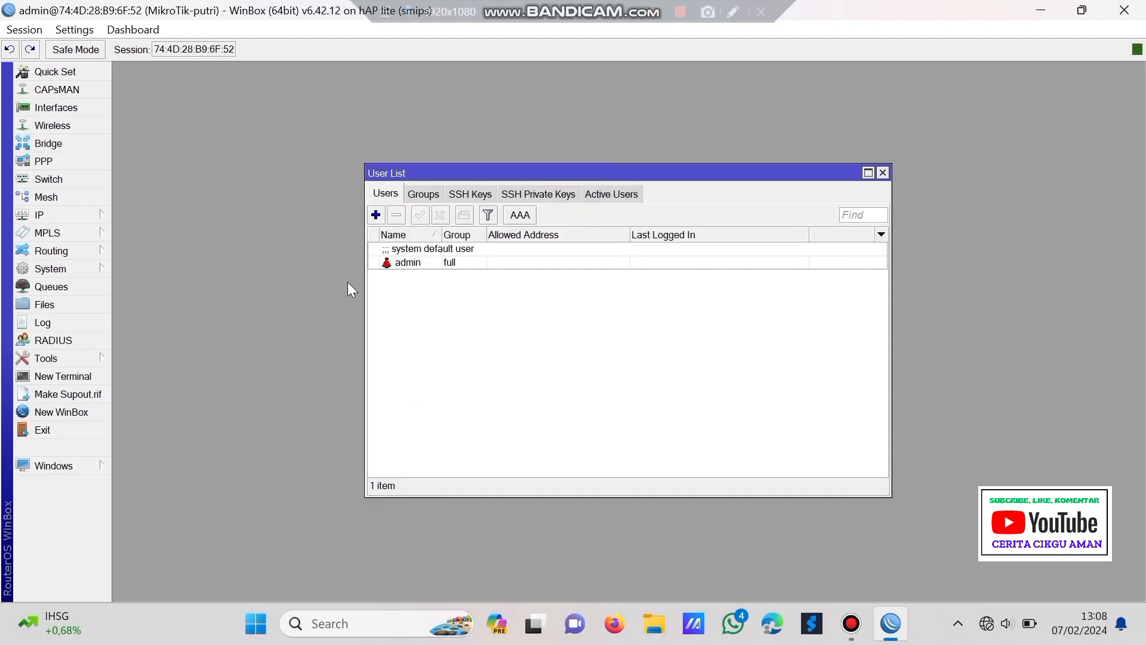
click(375, 215)
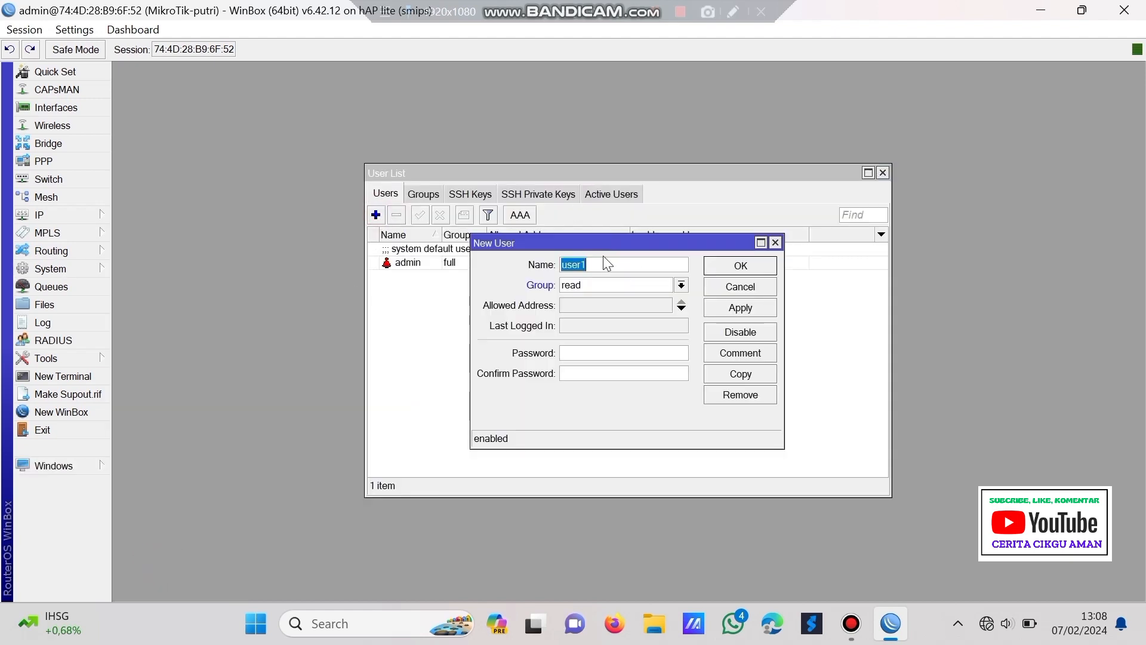
text(putri)
click(621, 285)
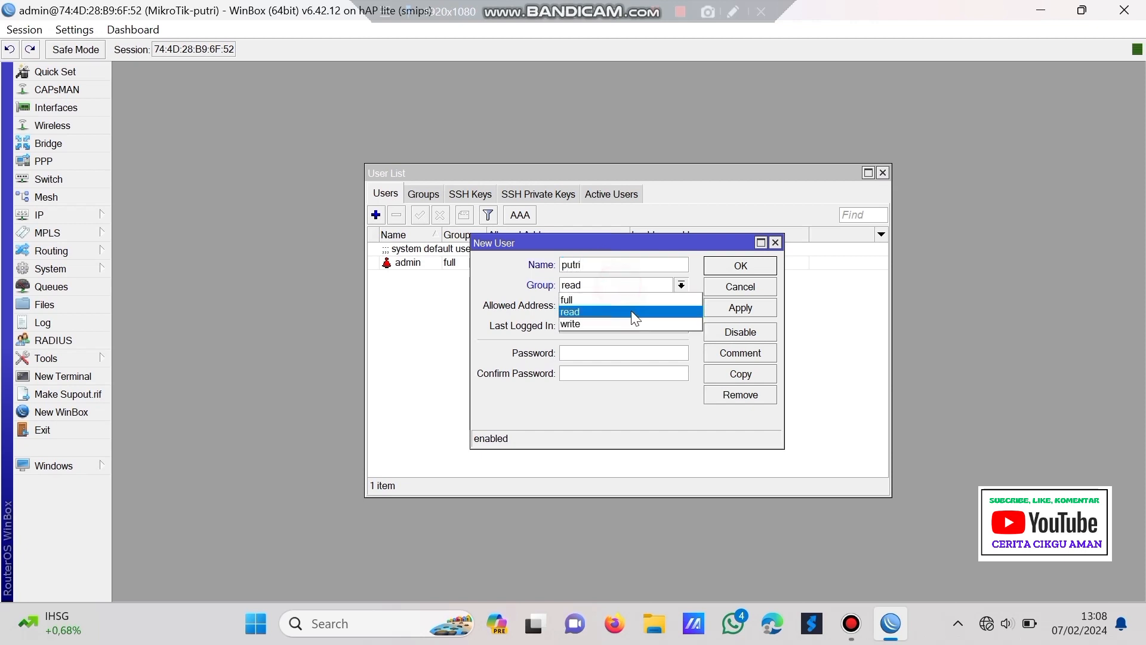
click(635, 298)
click(738, 307)
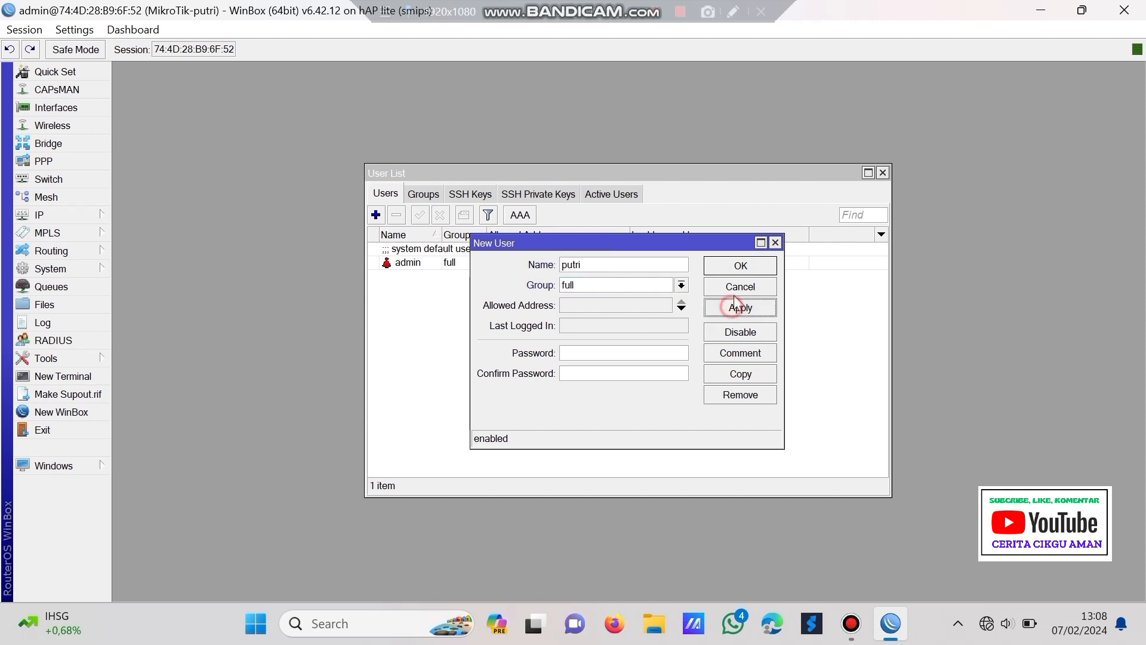
click(733, 269)
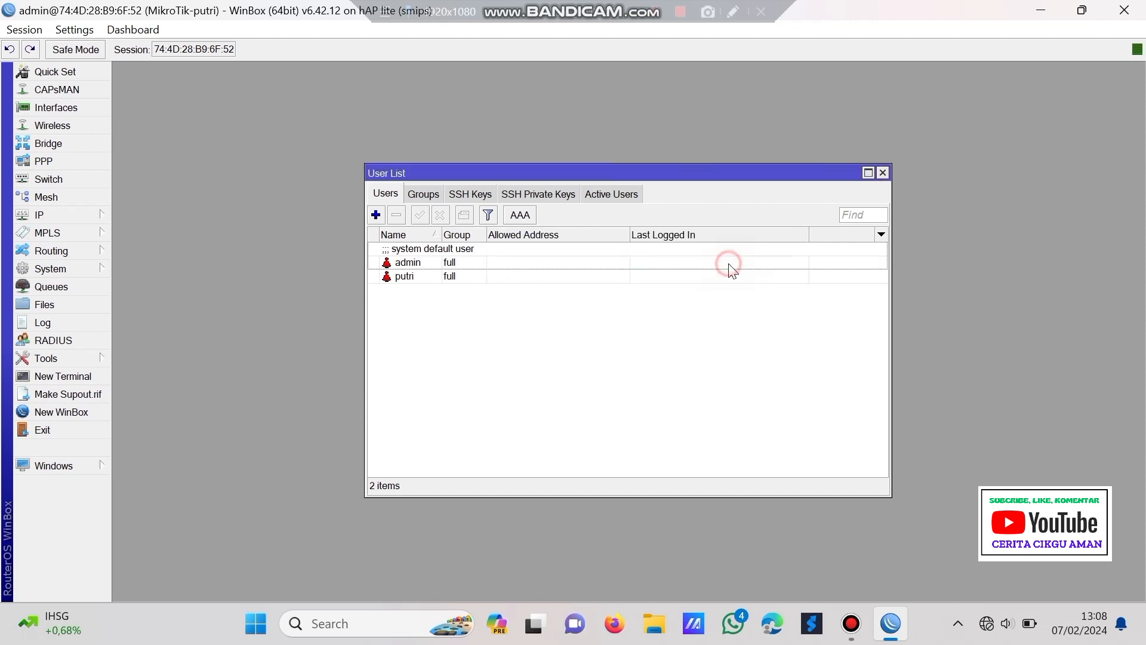
- Disable the default admin user and close the User List
click(417, 262)
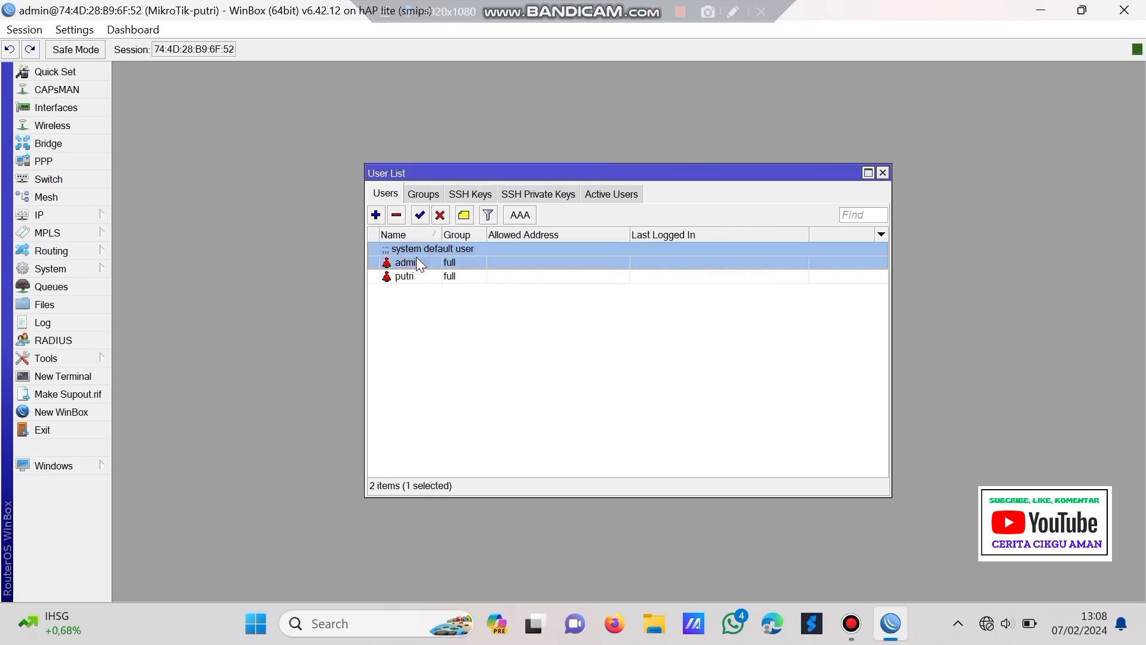
click(440, 215)
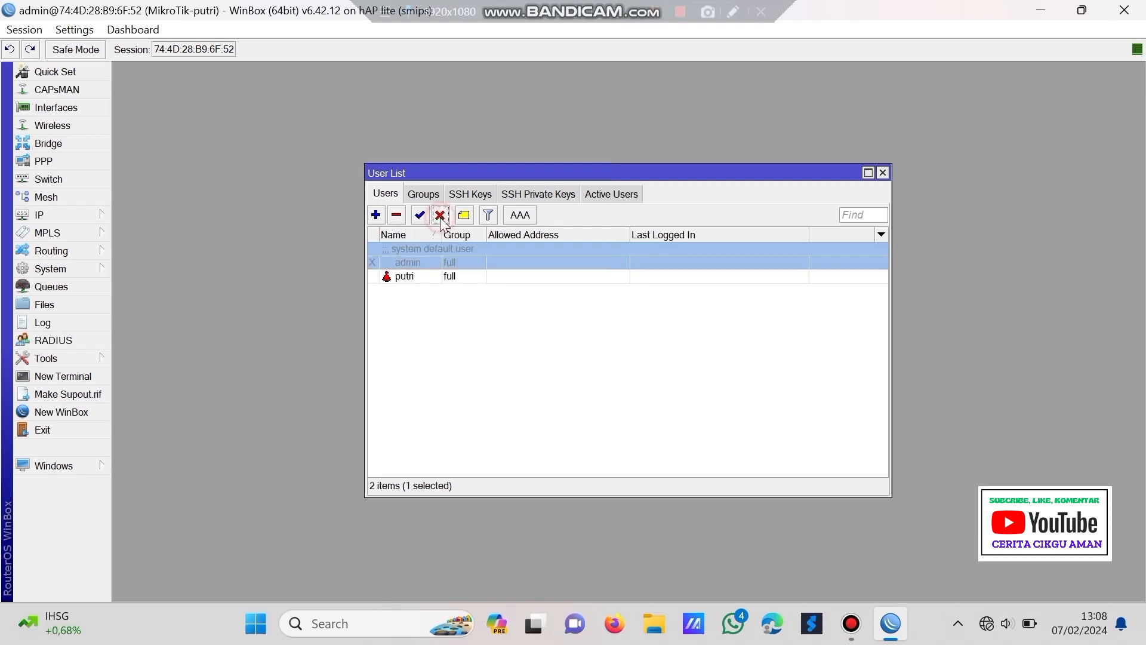
click(883, 174)
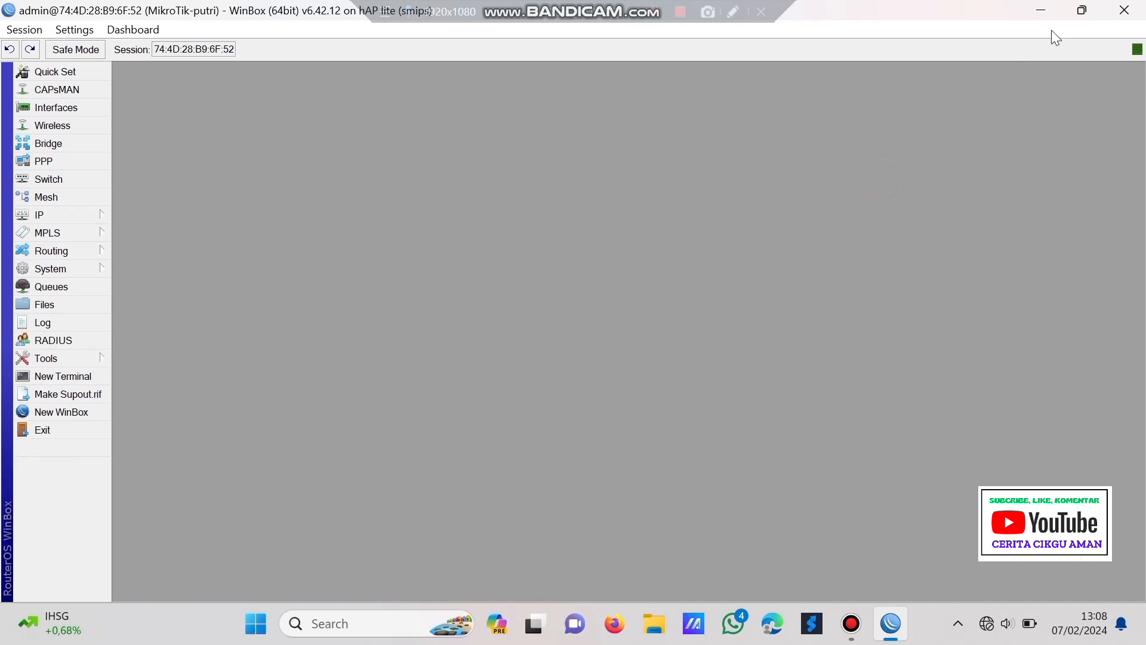
- Restart WinBox and connect to the renamed router with the new full-access user's login
click(1124, 10)
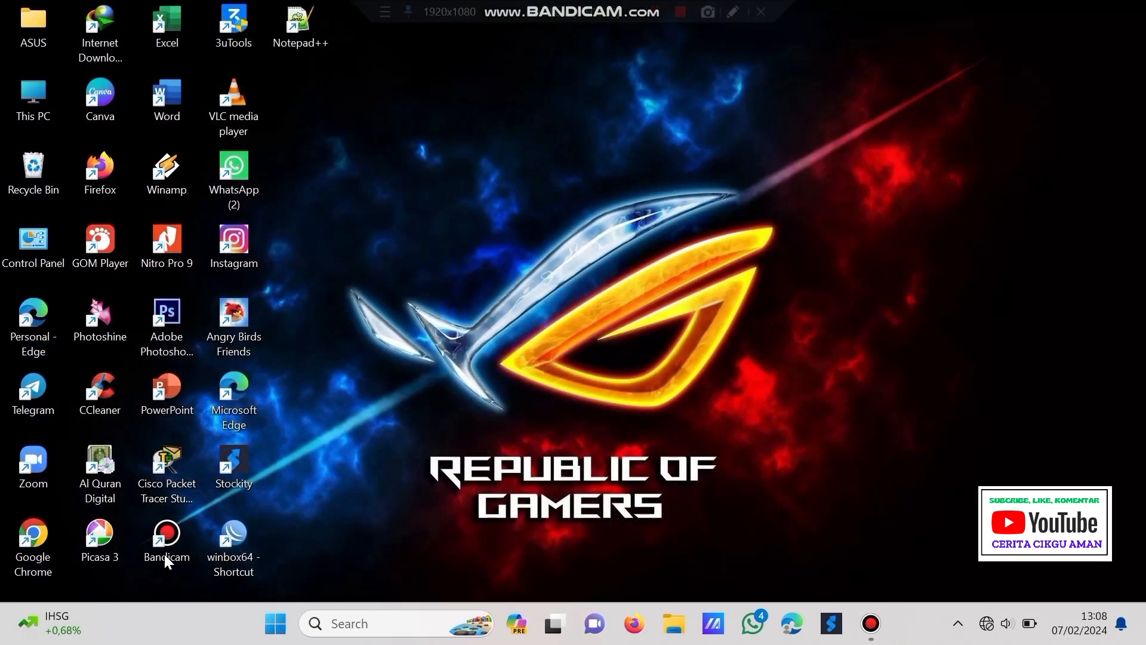
double_click(238, 532)
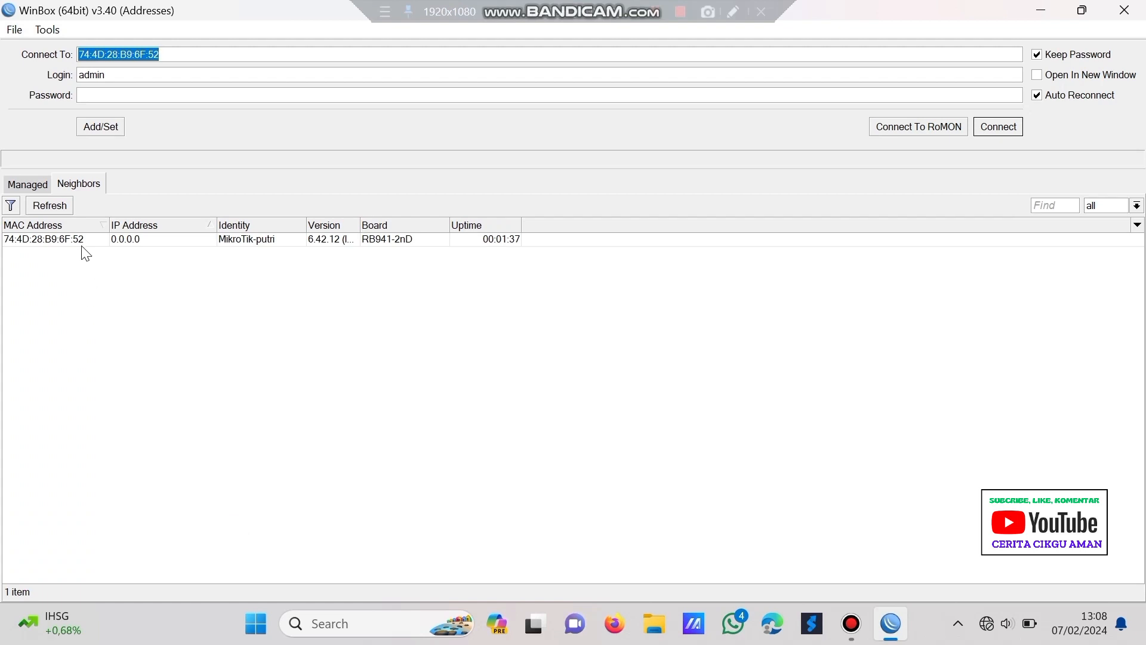
click(81, 239)
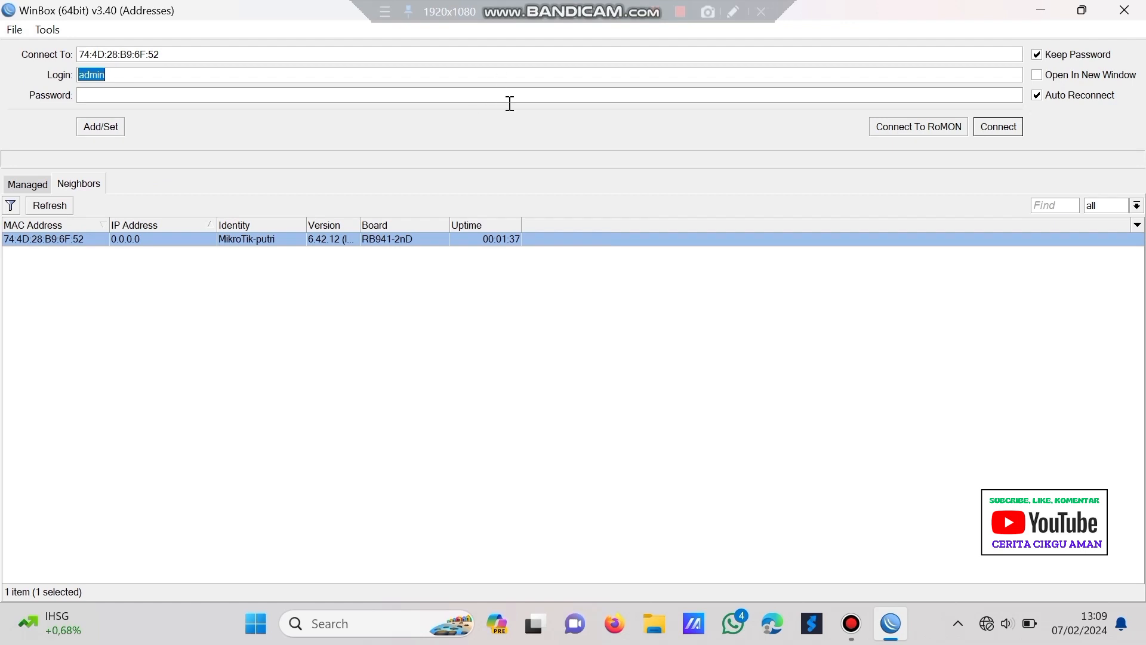
text(putri)
click(48, 207)
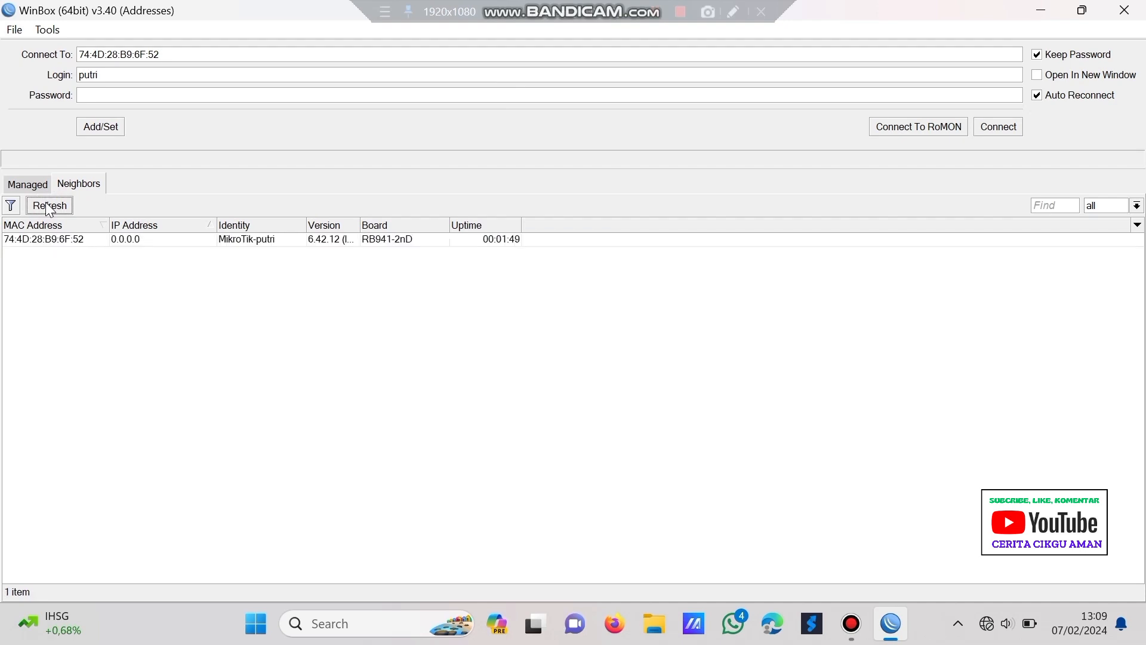
click(70, 241)
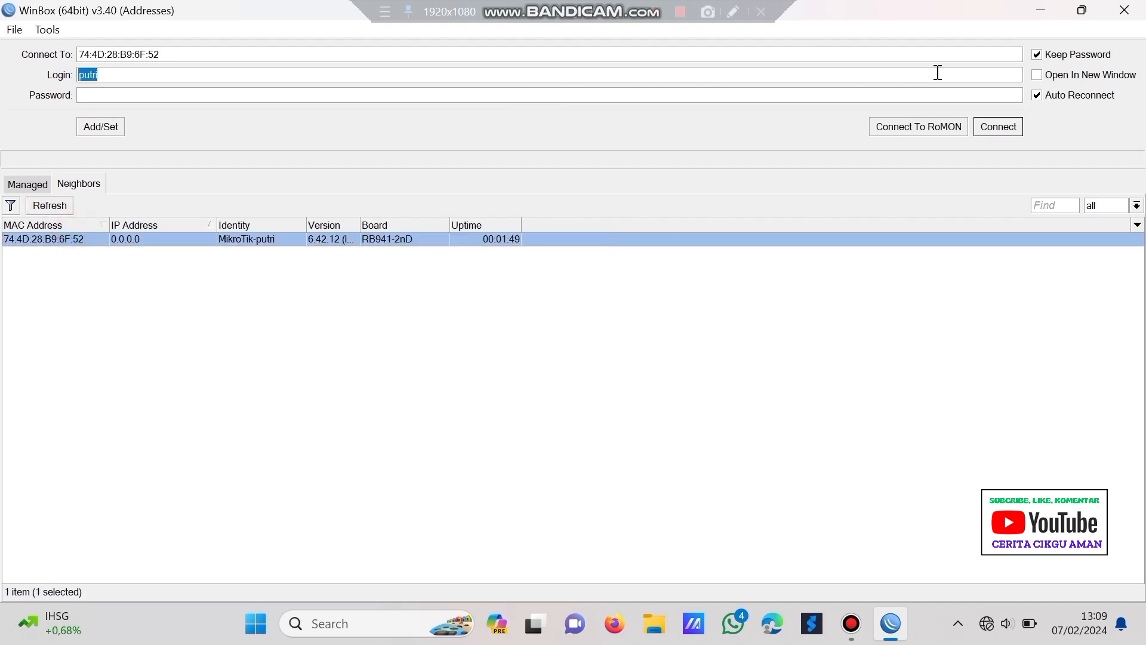
click(984, 128)
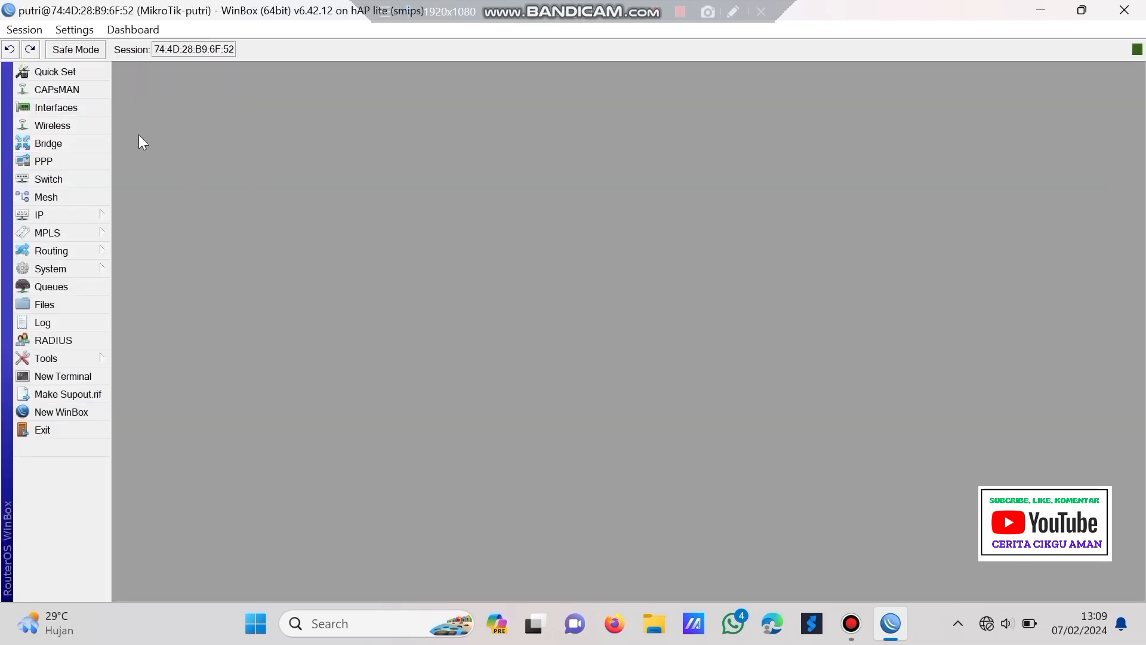
- Rename interface ether1 to ether1-internet
click(40, 110)
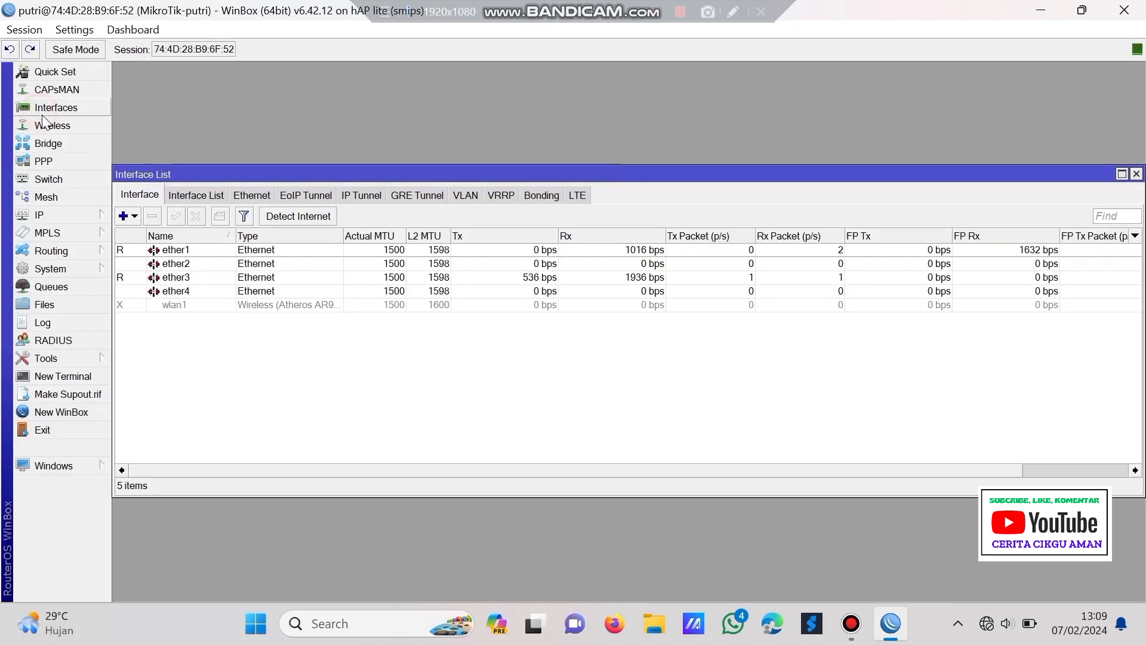
double_click(216, 249)
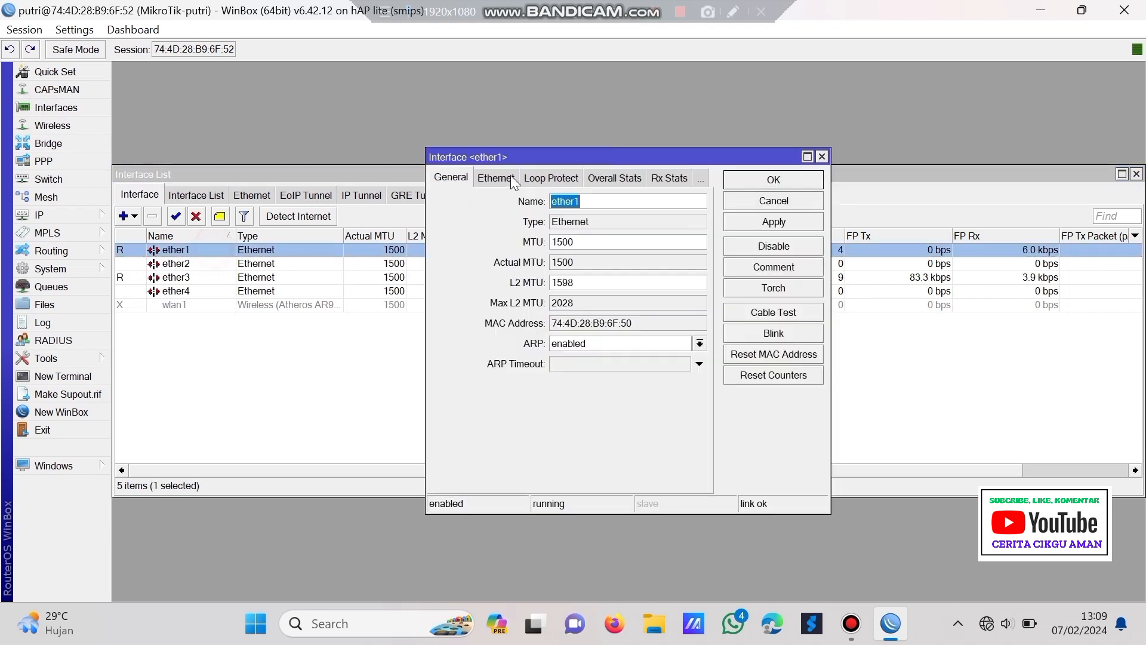
click(633, 196)
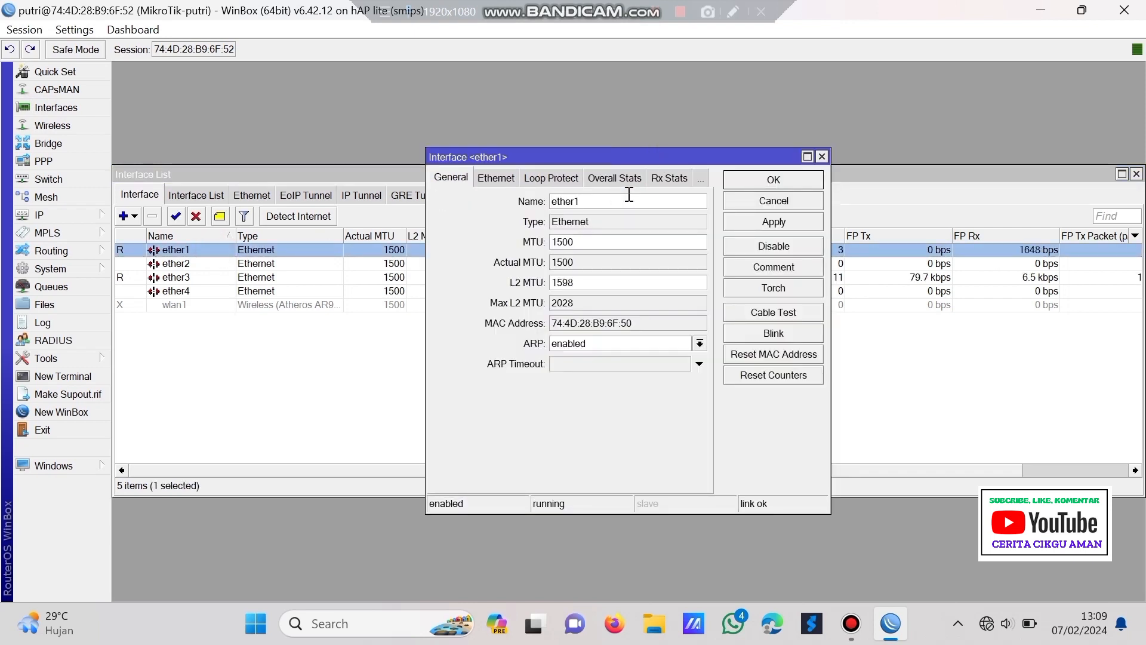
text(-internet)
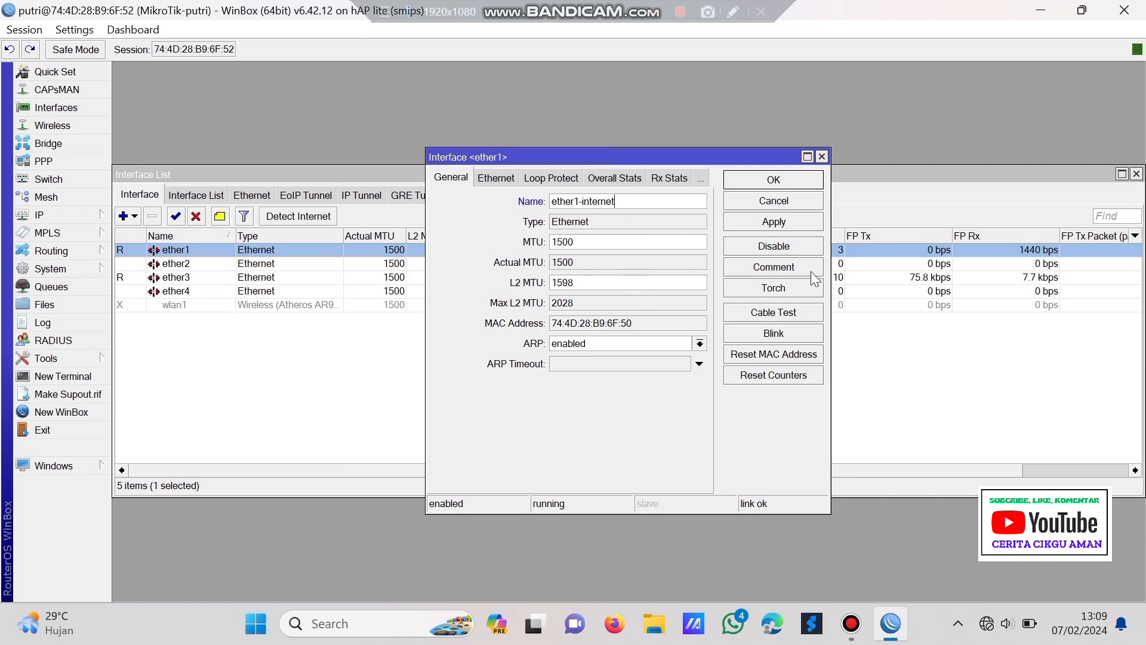
click(774, 225)
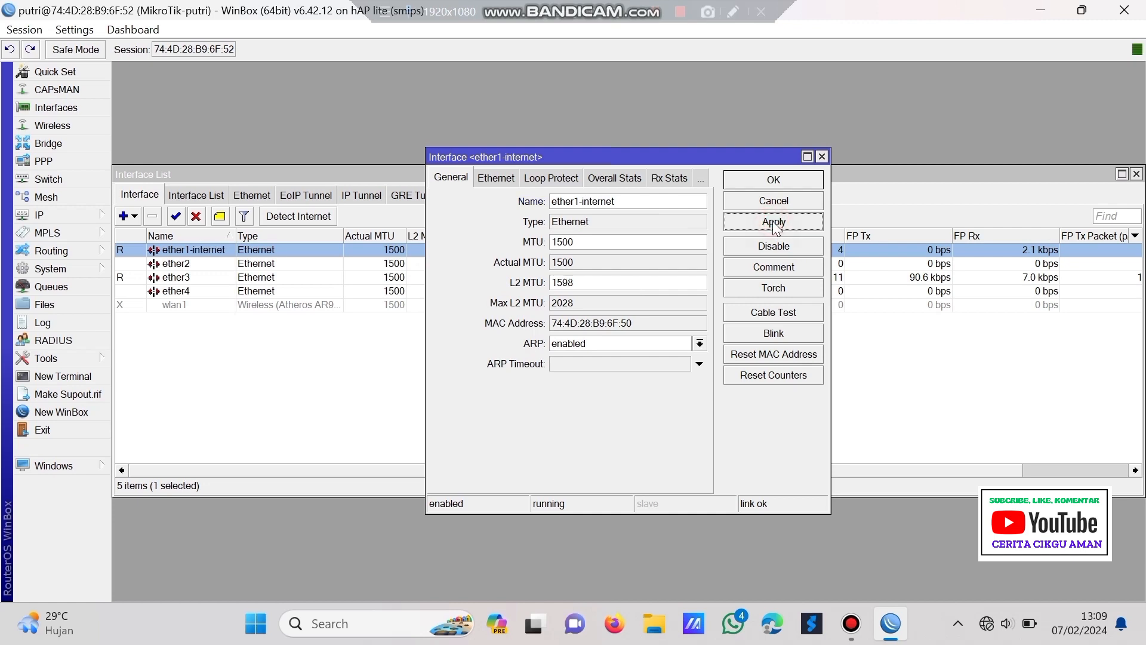
click(785, 177)
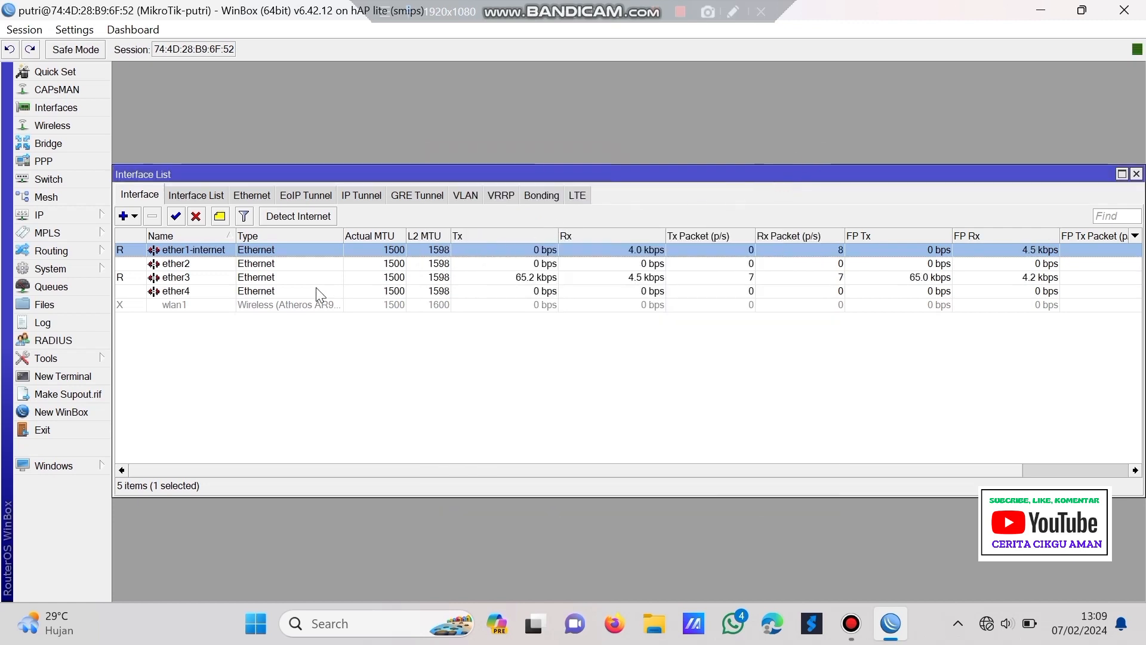
- Enable the disabled wlan1 interface and rename it wlan1-wireless
click(295, 304)
click(176, 217)
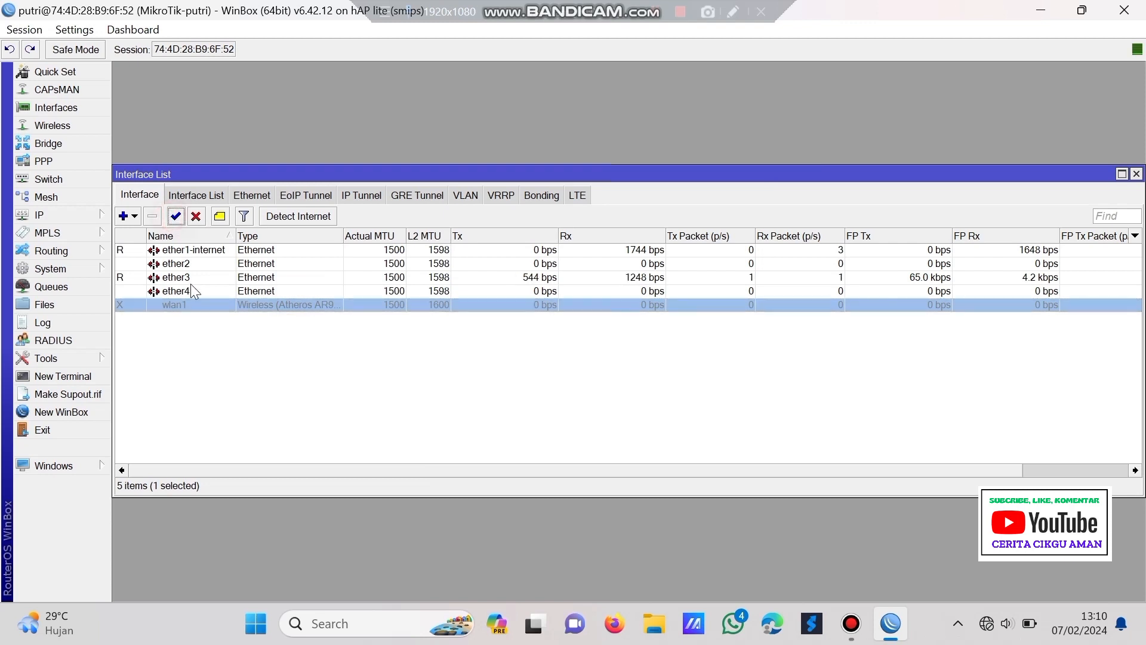
double_click(199, 303)
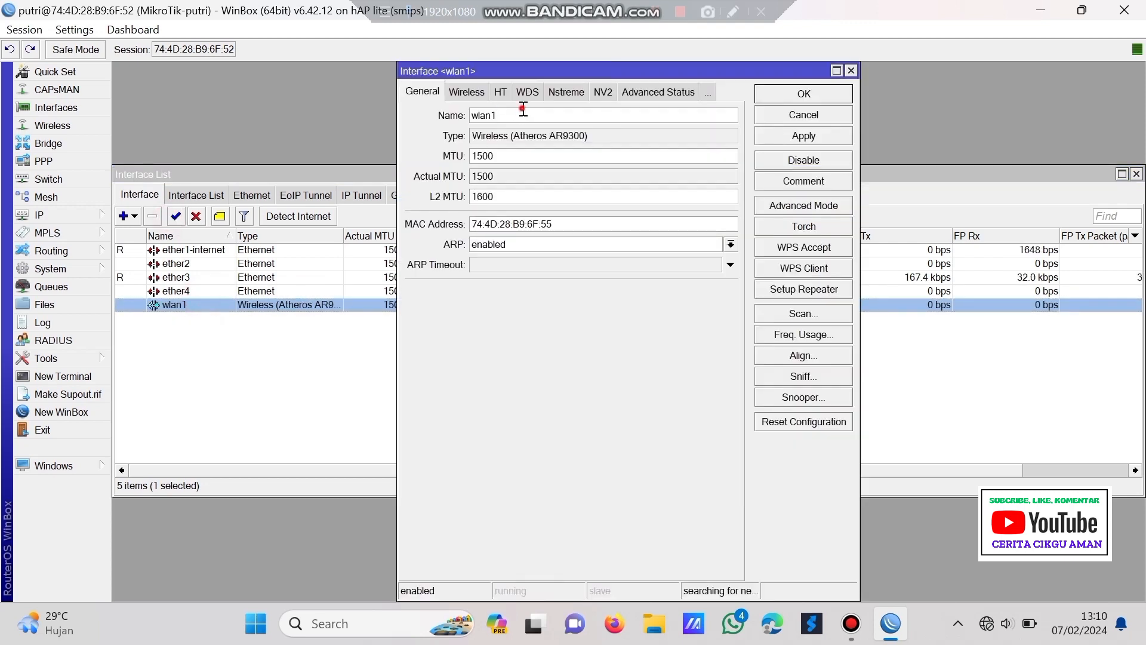
text(-wireless)
click(783, 137)
click(784, 93)
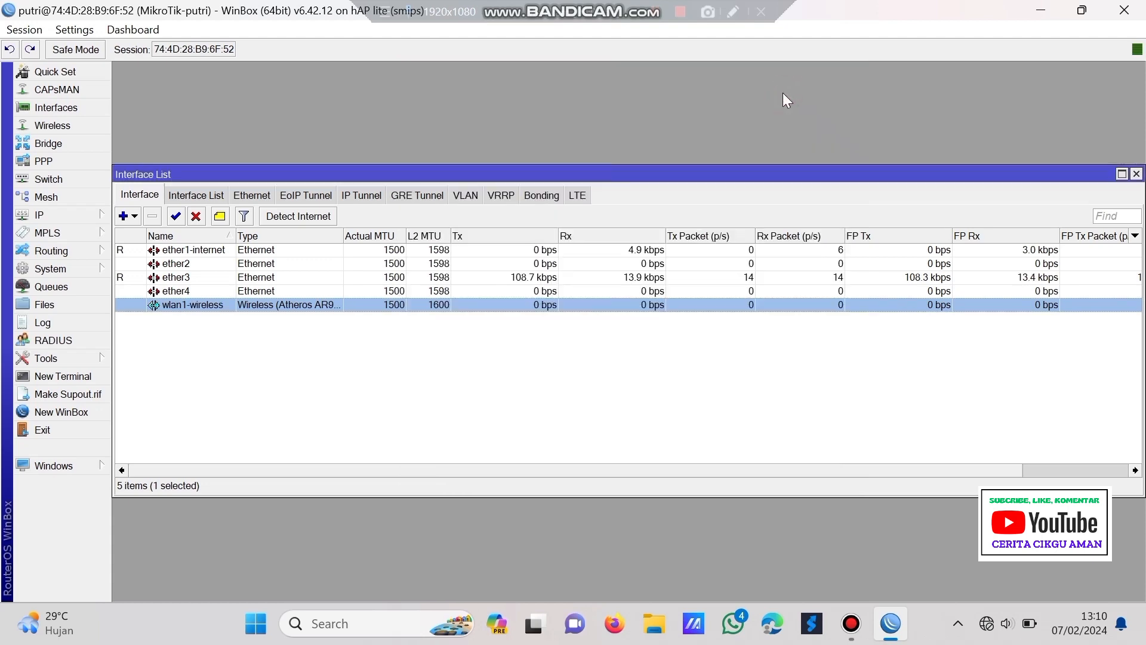
- Create VLAN interface vlan1-siswa with VLAN ID 10 on ether2
click(123, 217)
click(198, 88)
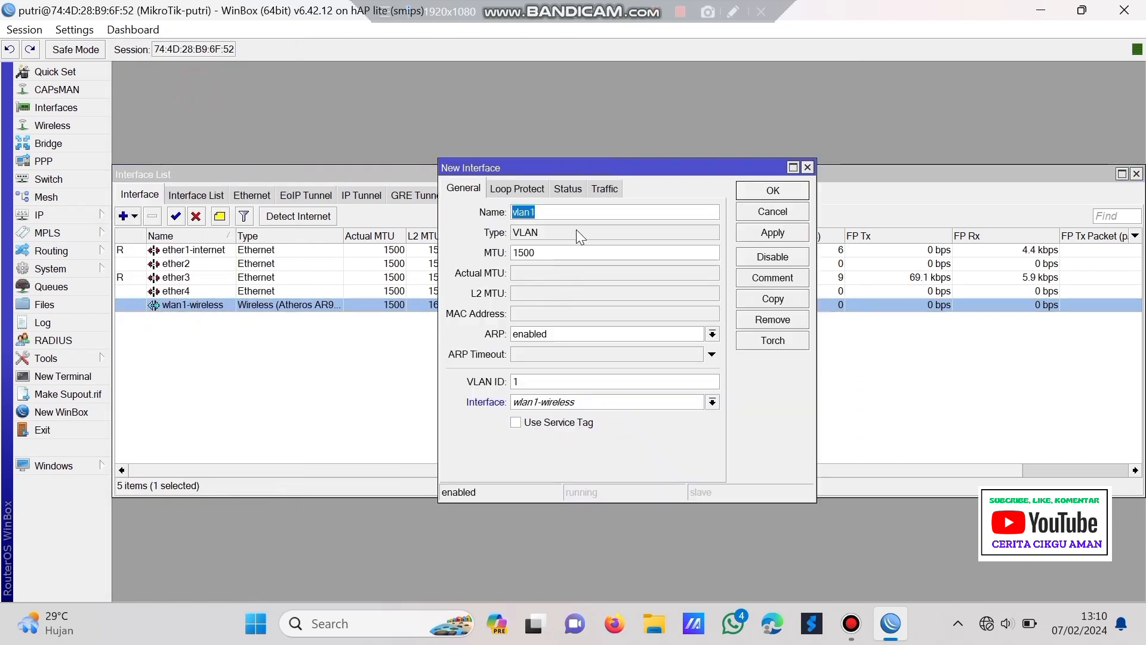
click(580, 212)
text(-siswa)
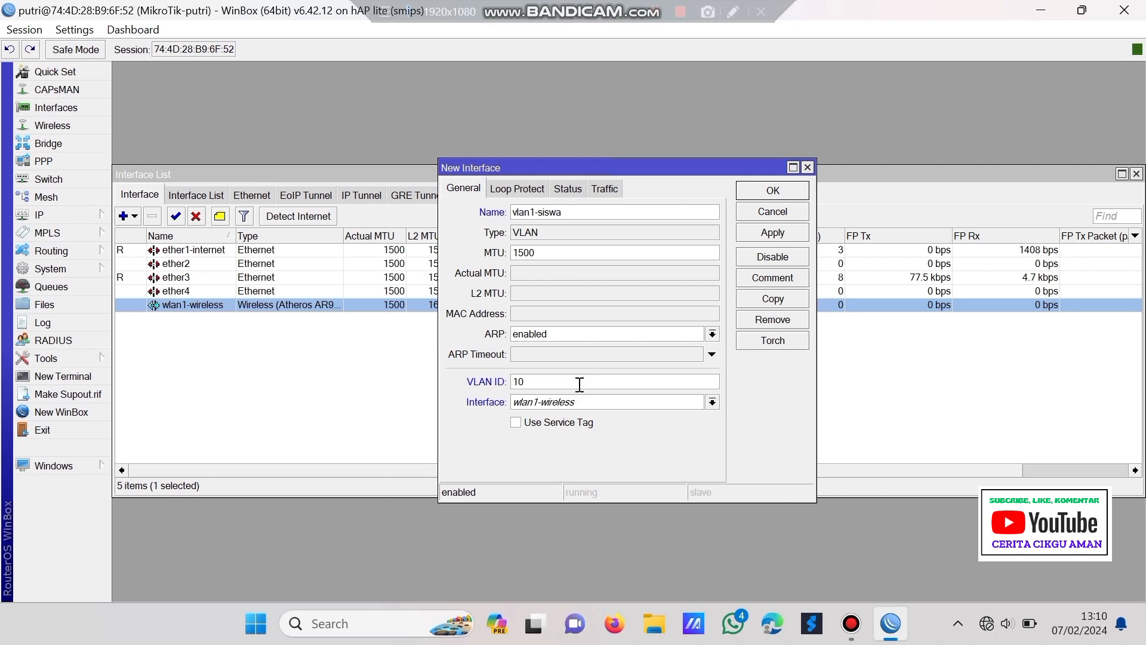
click(596, 402)
click(607, 428)
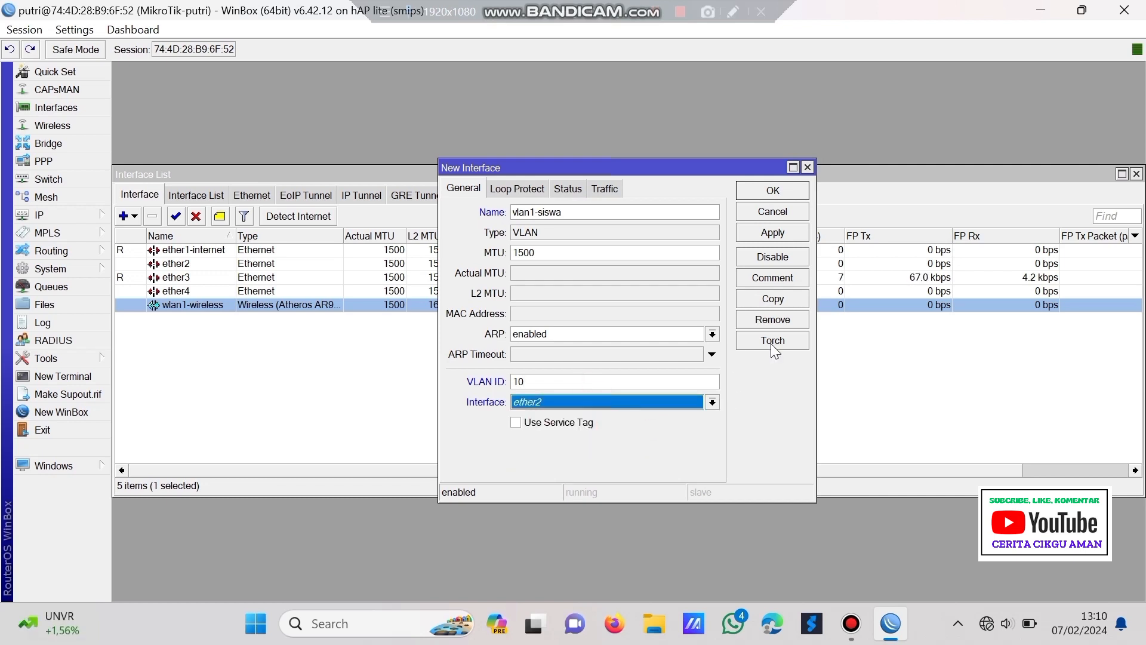
click(769, 235)
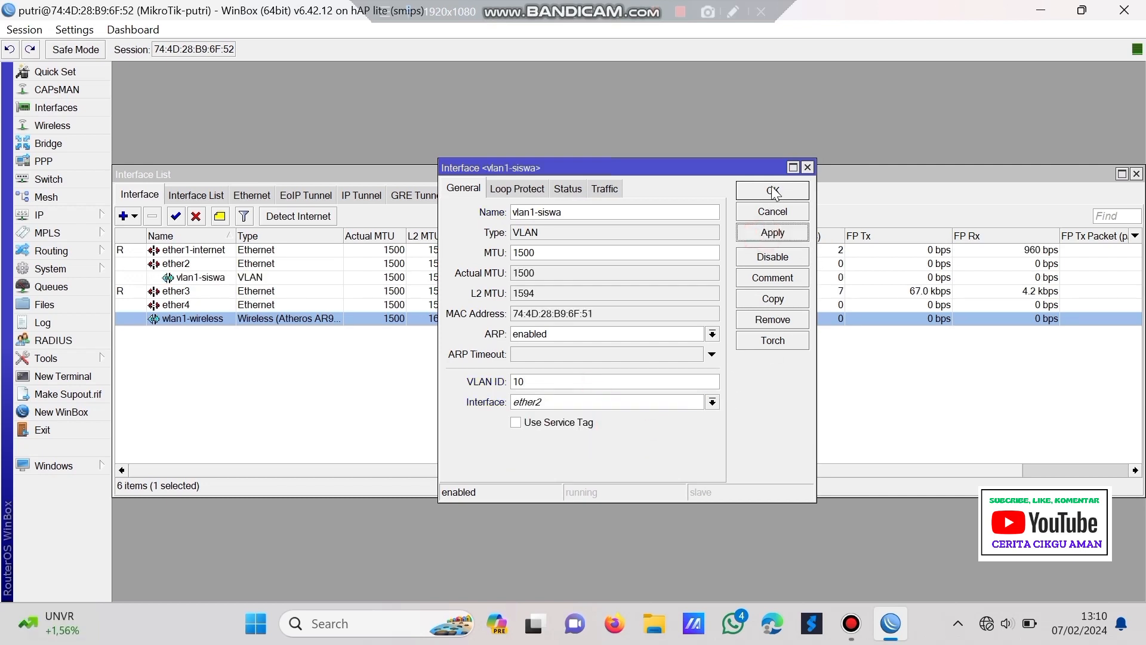
click(774, 190)
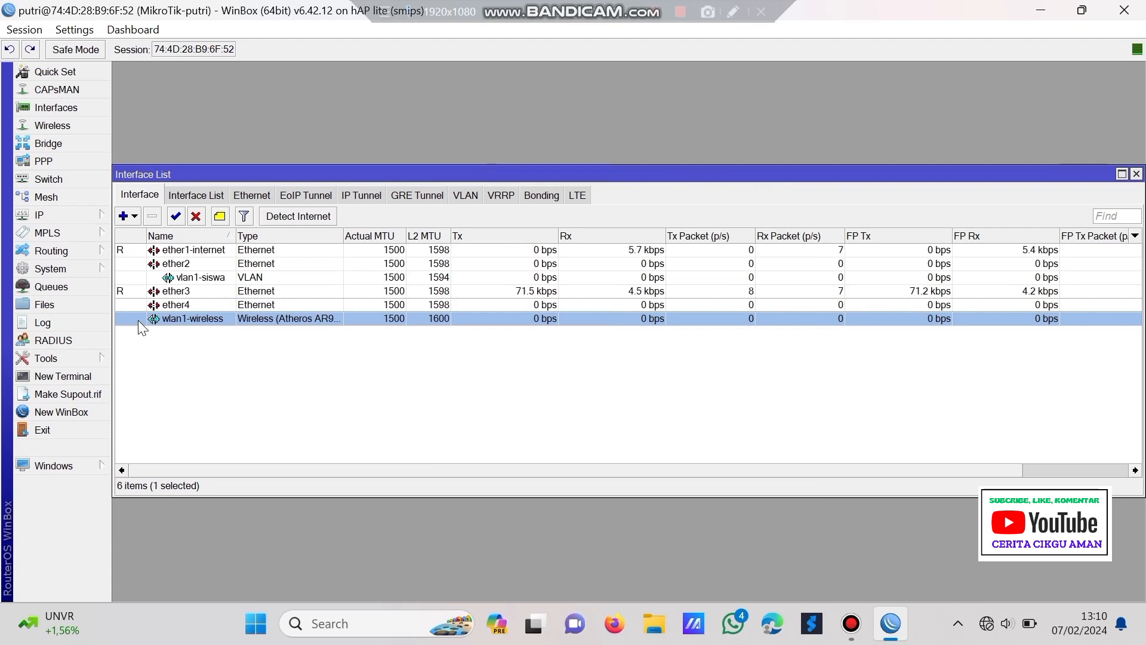
- Add VLAN interface vlan2-guru, changing its VLAN ID to 20 and its parent interface to ether2
click(133, 216)
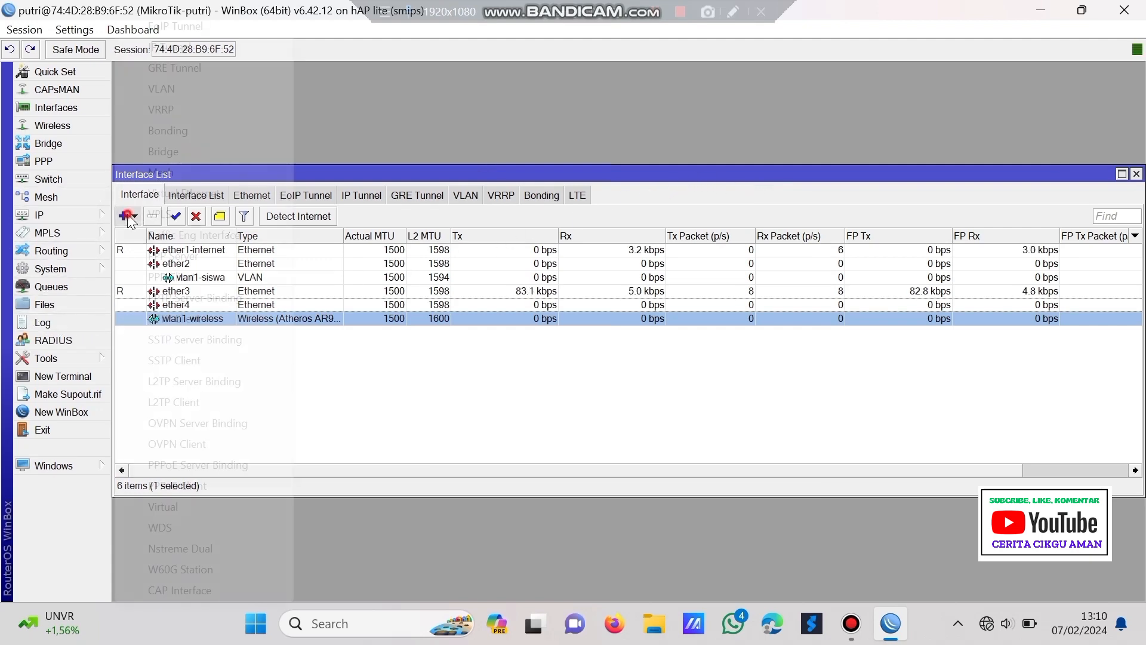
click(199, 95)
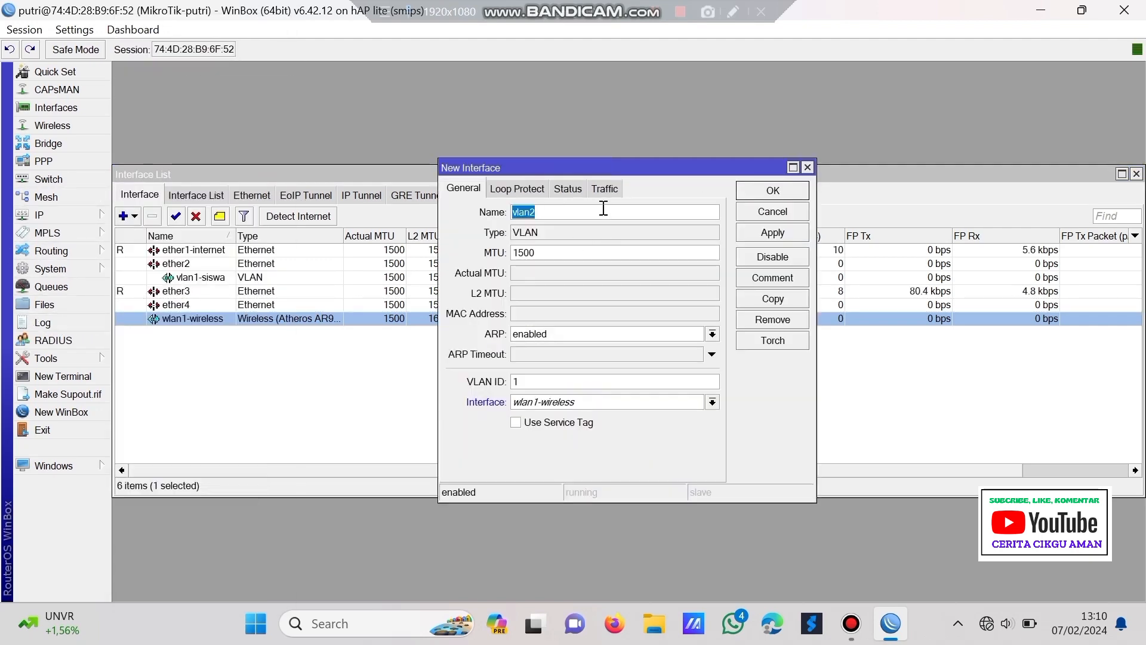
click(606, 212)
text(-)
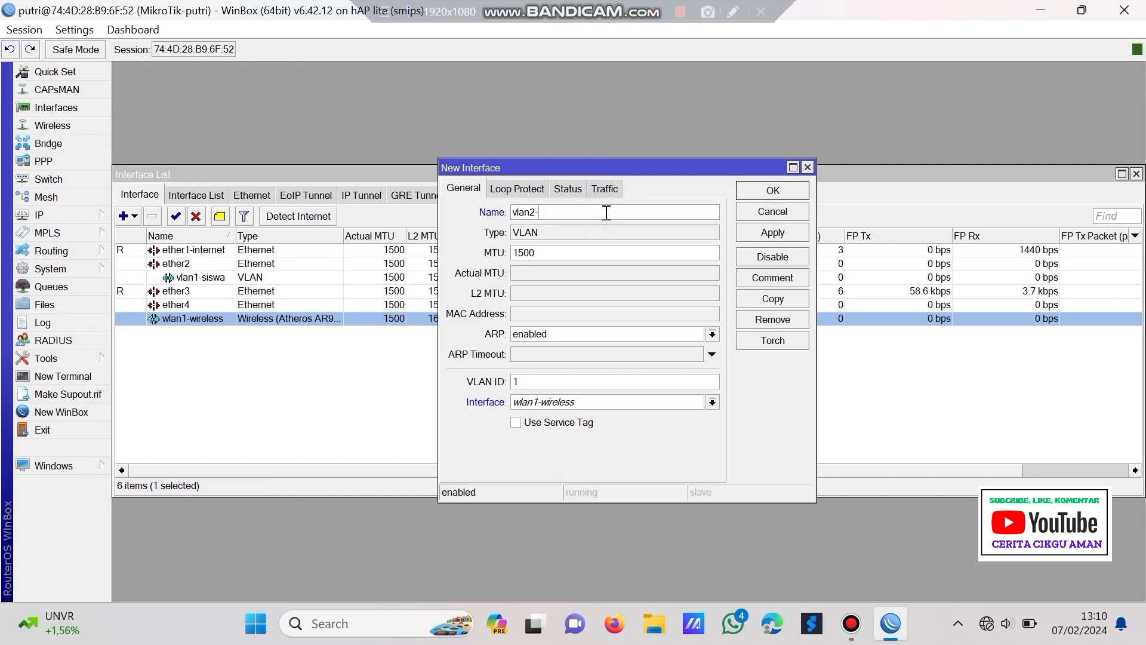
text(guru)
click(614, 380)
key(BackSpace)
text(20)
click(626, 407)
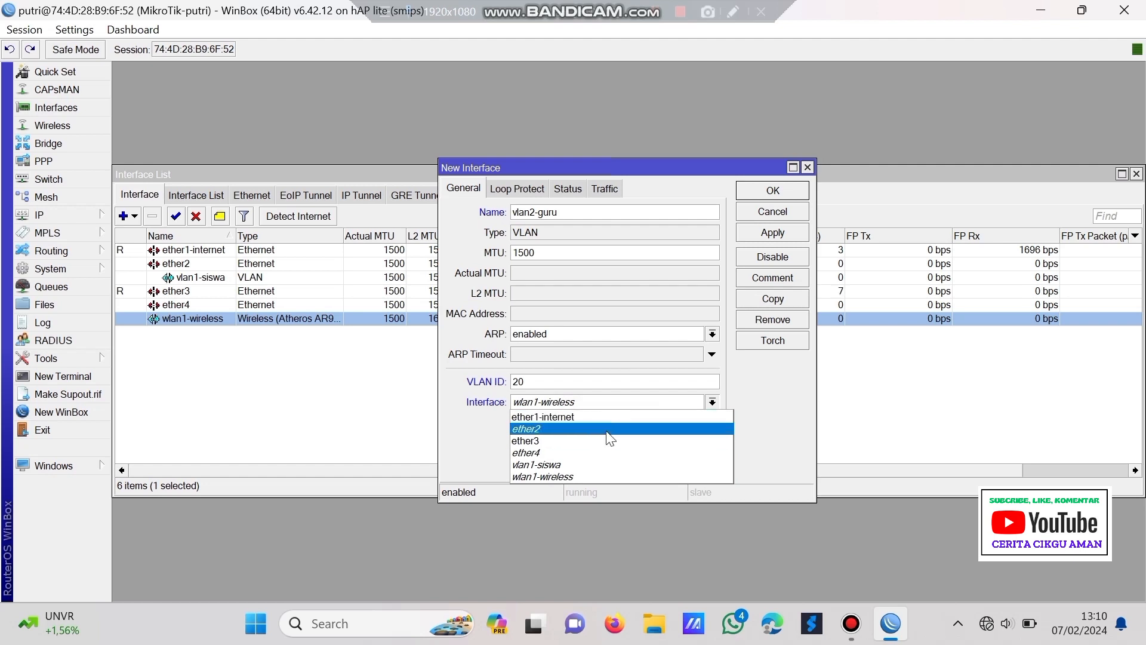
click(608, 430)
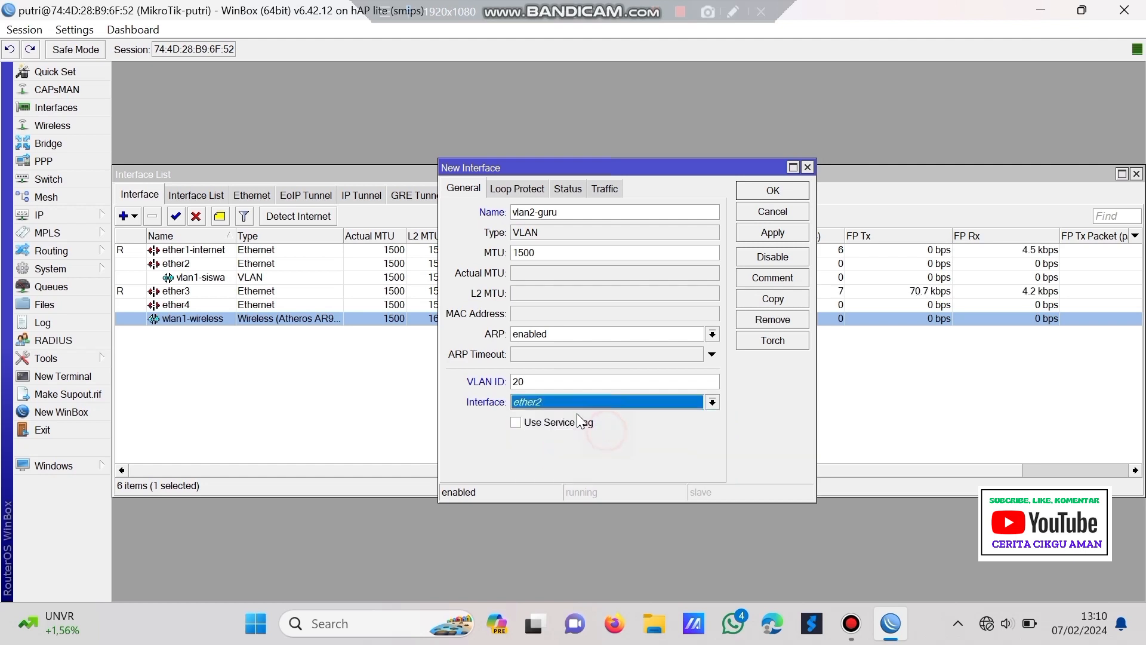
click(790, 236)
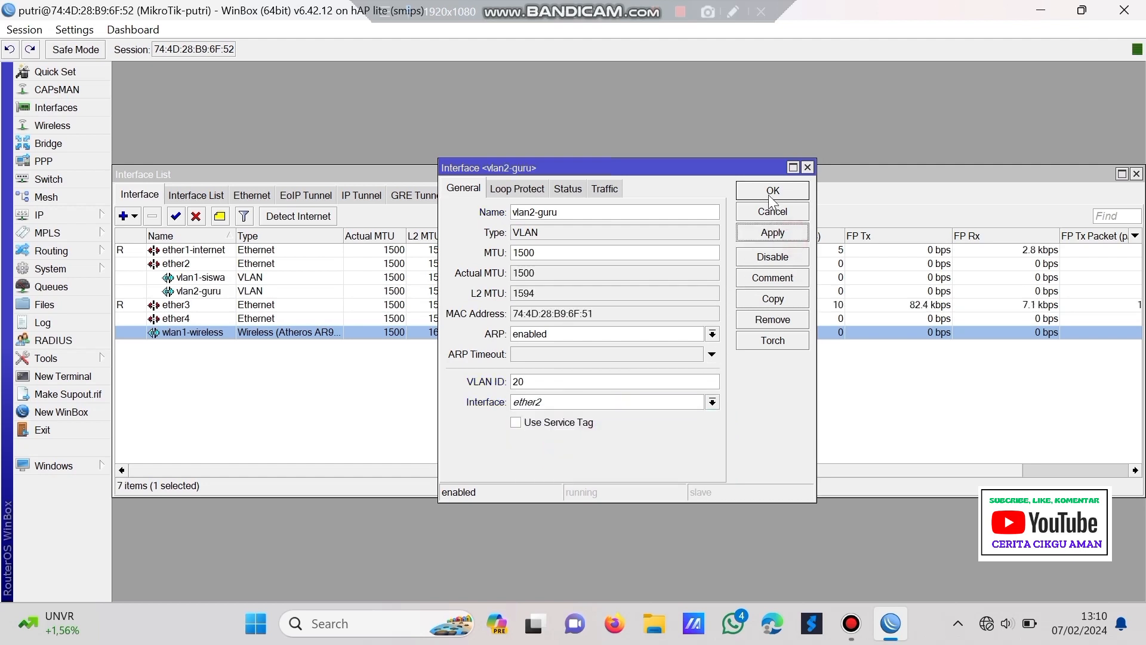
click(769, 189)
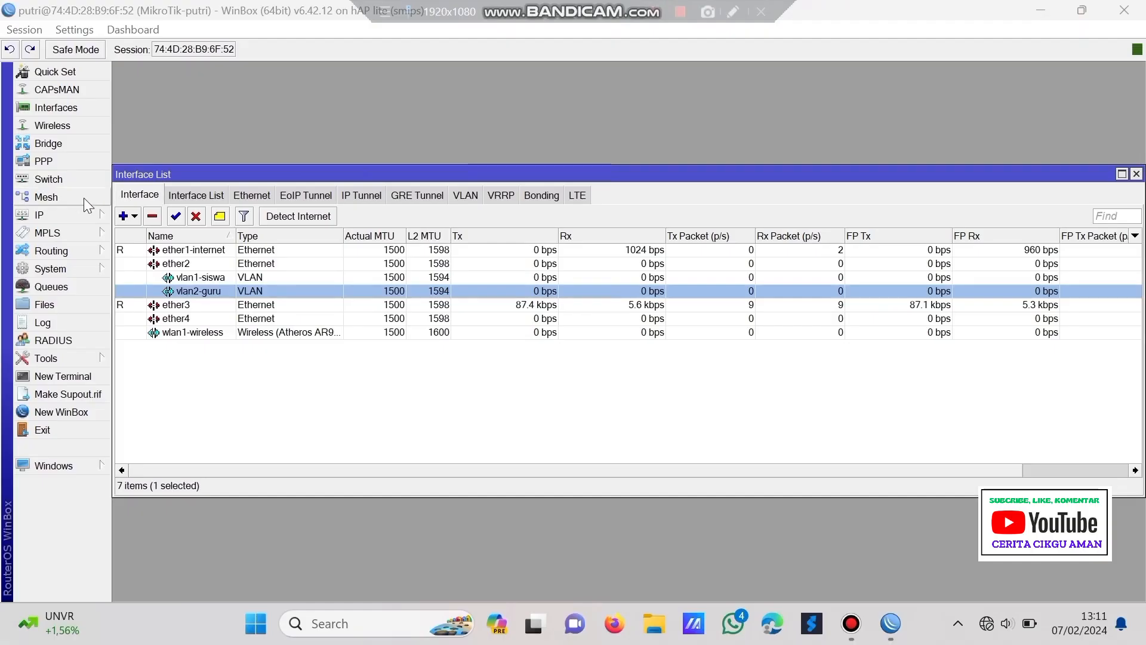
- Add a DHCP client on ether1-internet, which obtains the address 192.168.1.23/24
click(54, 215)
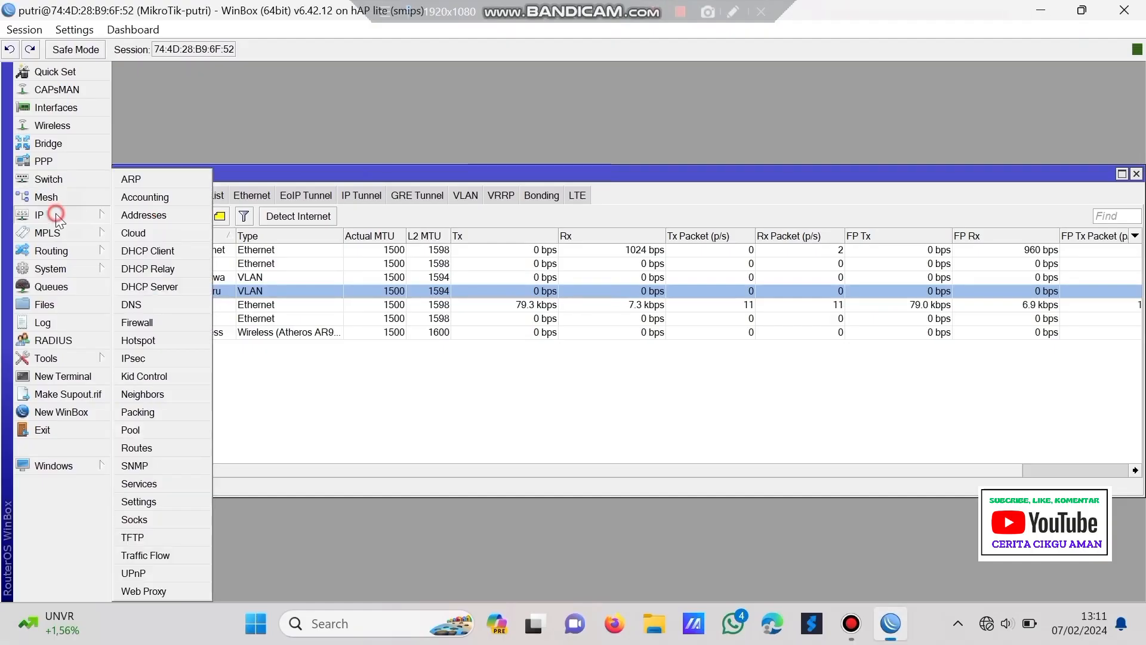
click(168, 248)
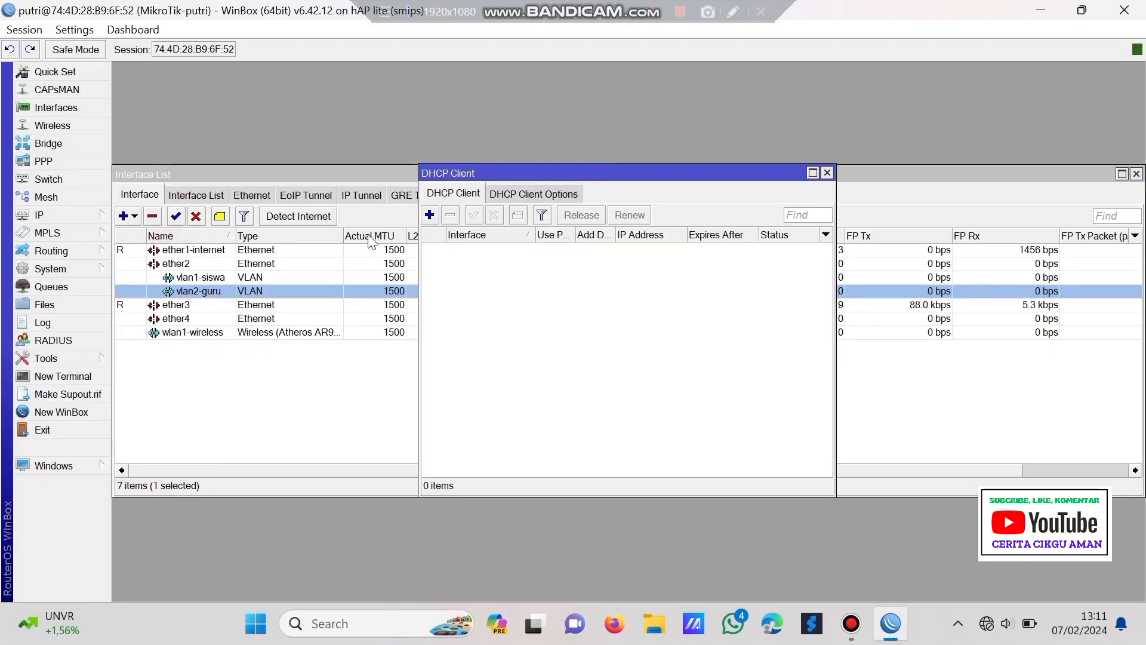
click(430, 216)
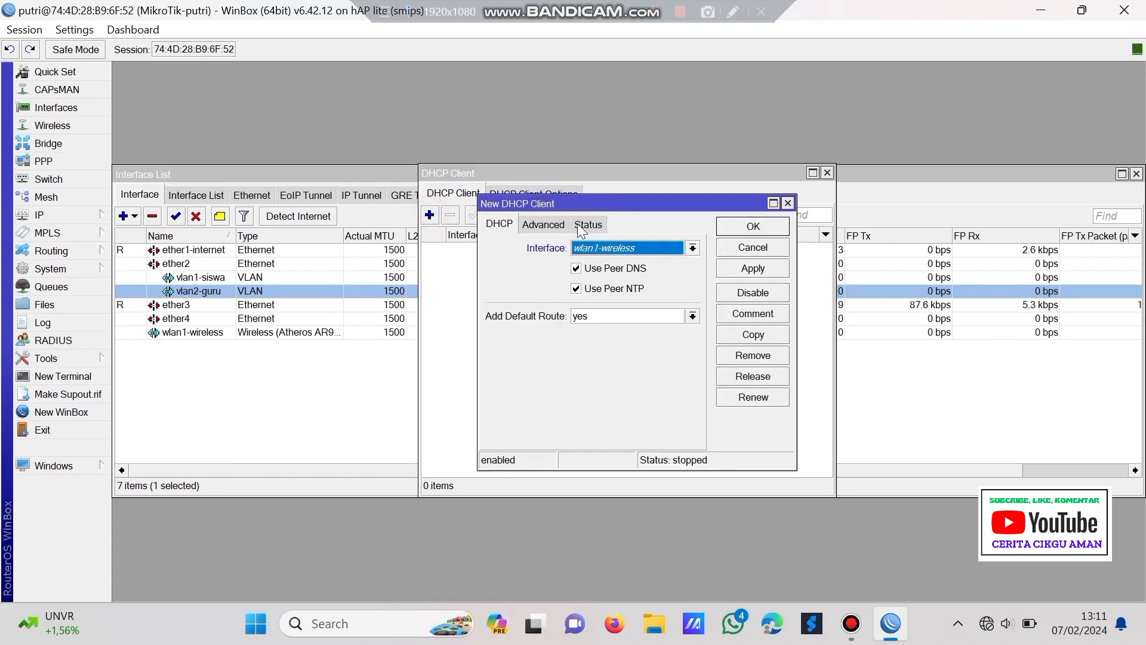
click(602, 242)
click(636, 262)
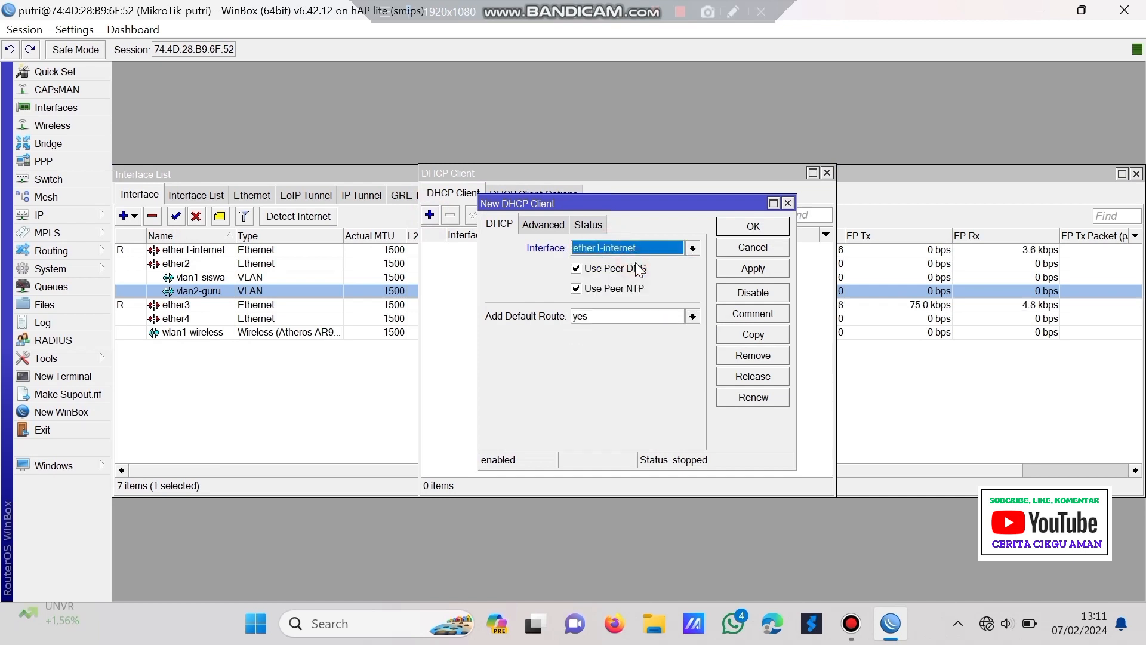
click(755, 270)
click(736, 228)
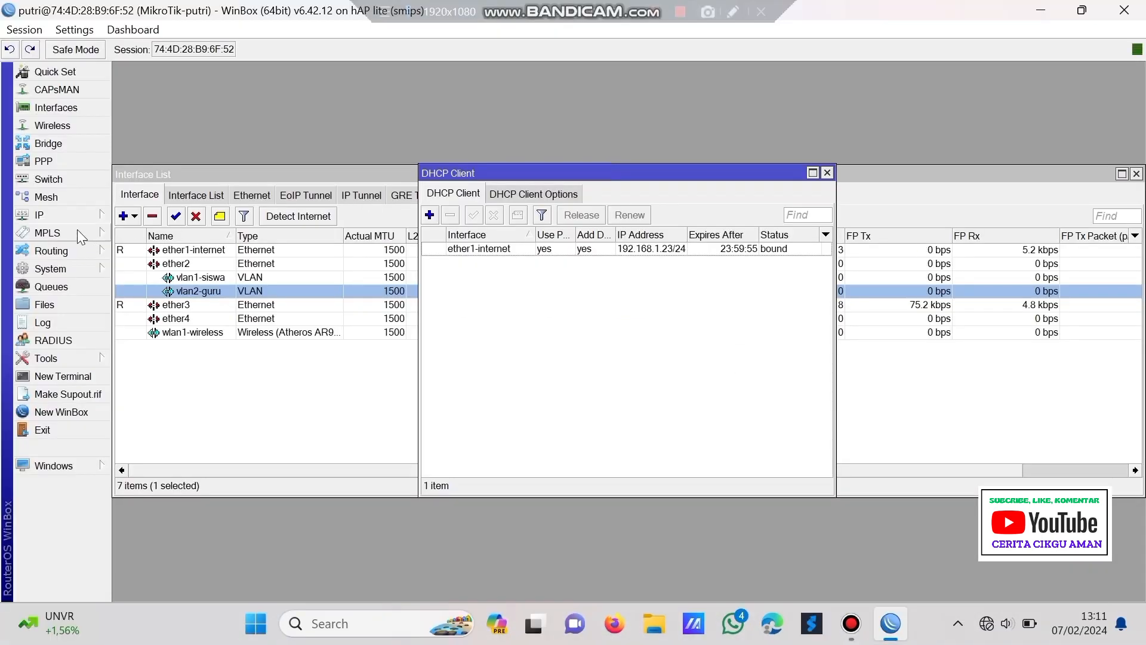
click(66, 215)
- Add the IP address 192.168.40.1/24 on vlan1-siswa
click(195, 213)
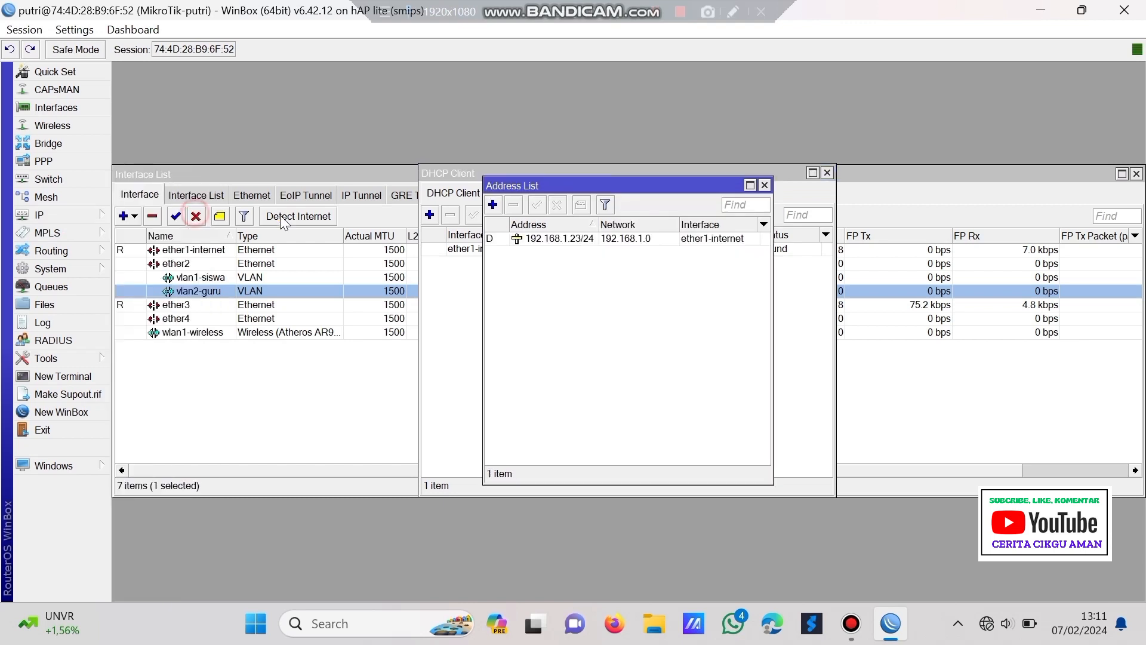
click(493, 205)
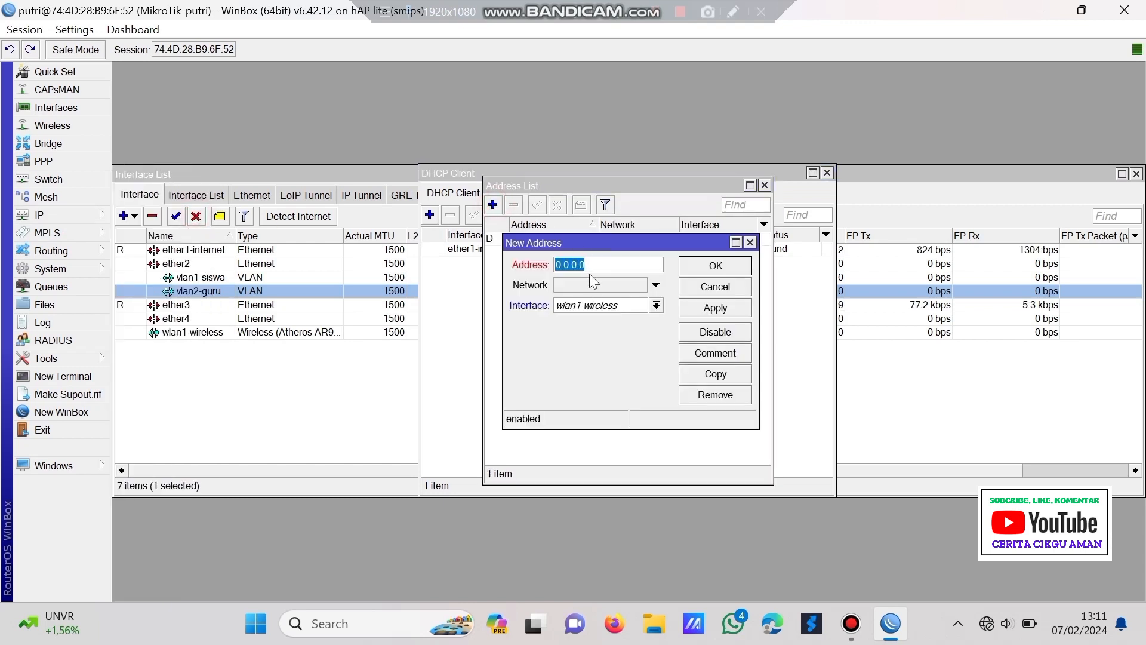
text(192.168.)
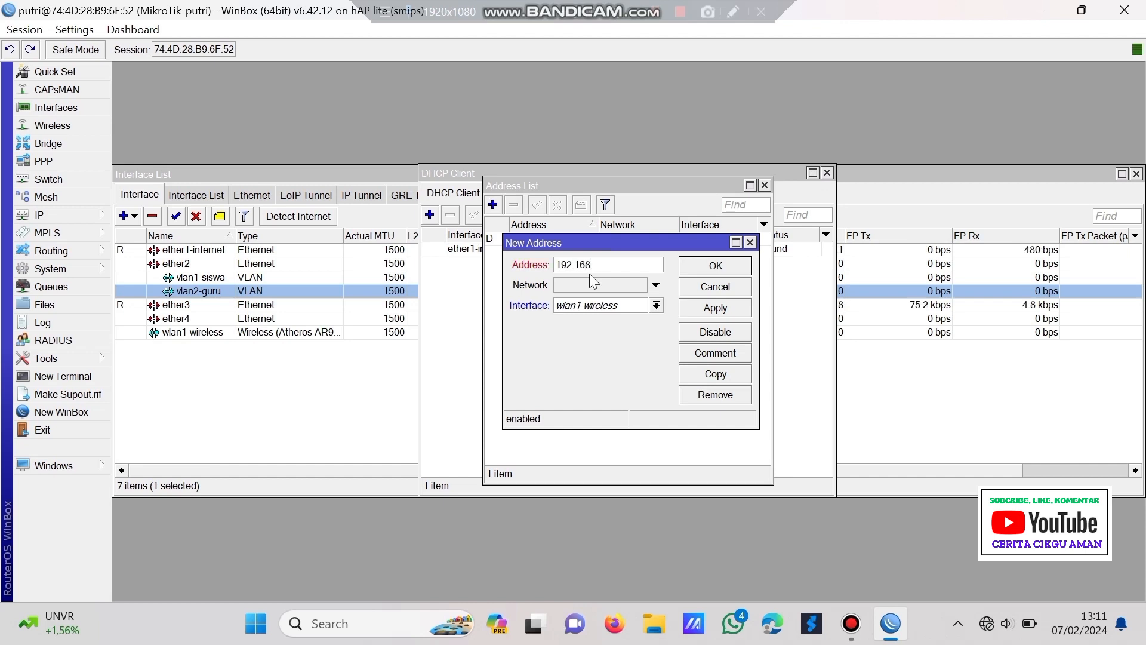
text(40.1/24)
click(686, 307)
click(644, 309)
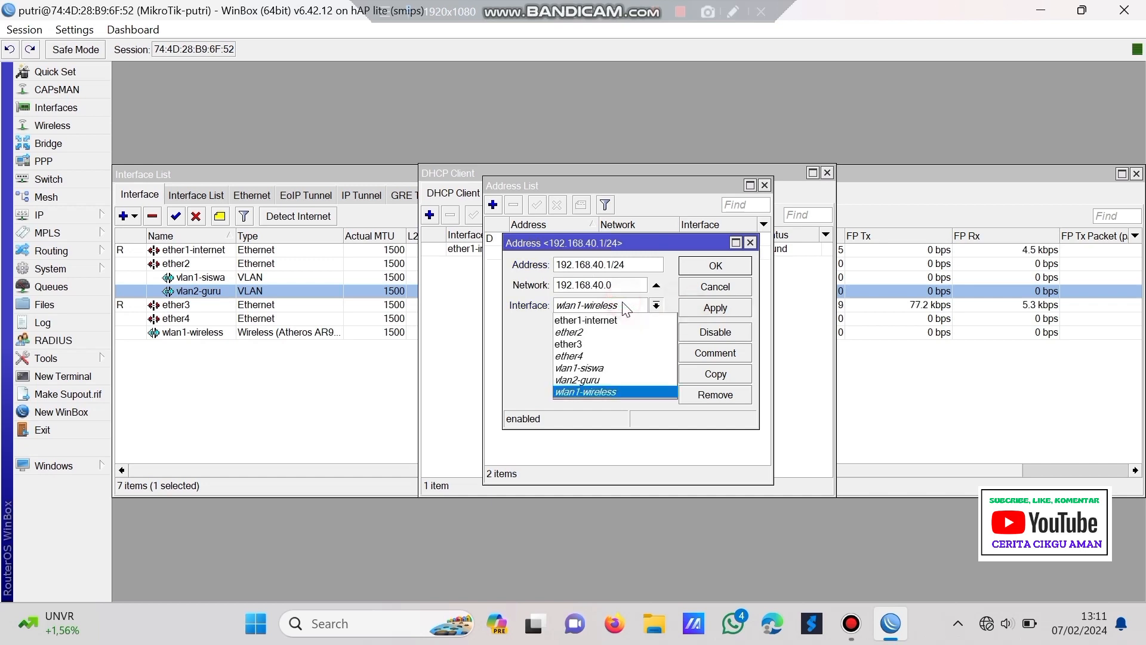
click(632, 375)
click(730, 310)
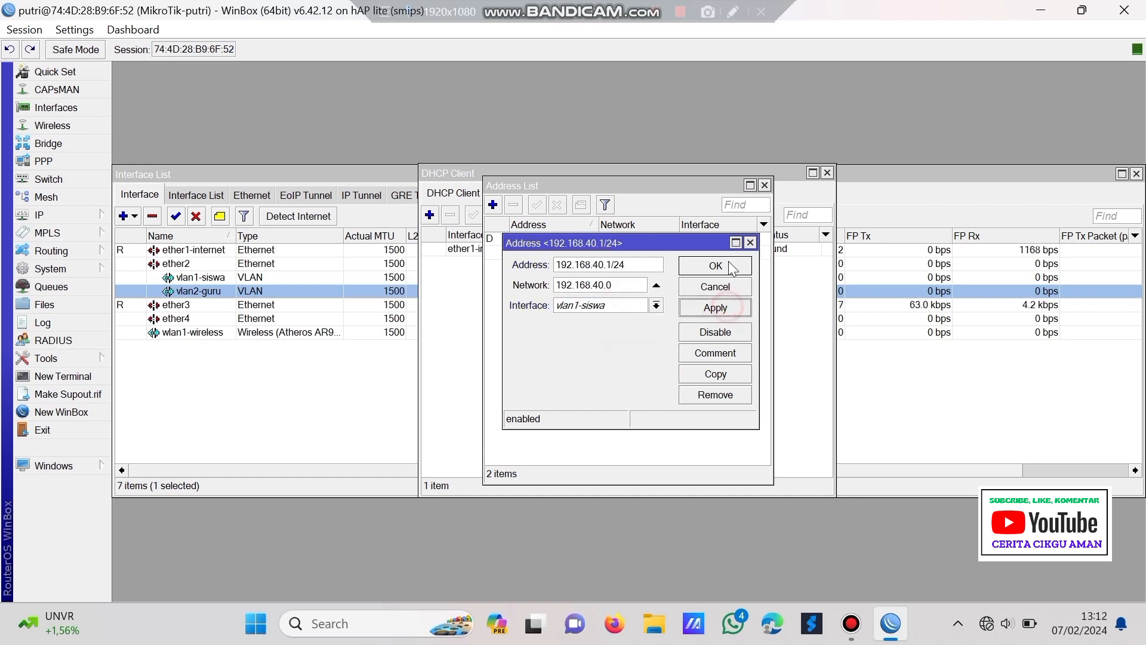
click(731, 266)
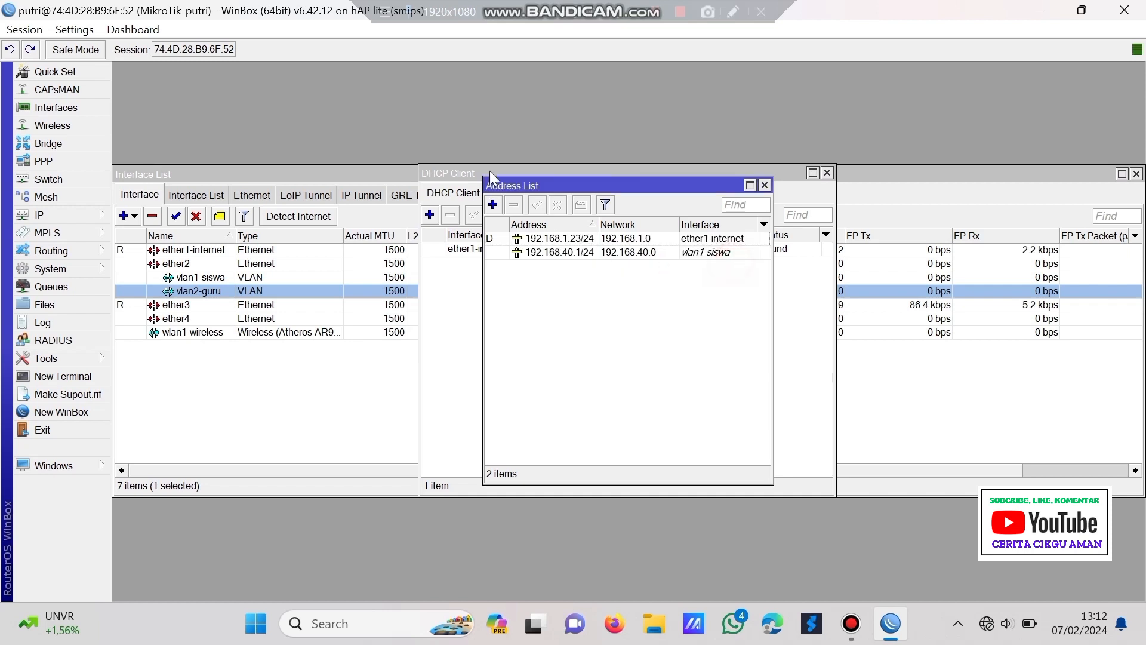
- Add the IP address 192.168.60.1/24 on vlan2-guru
click(492, 205)
text(19)
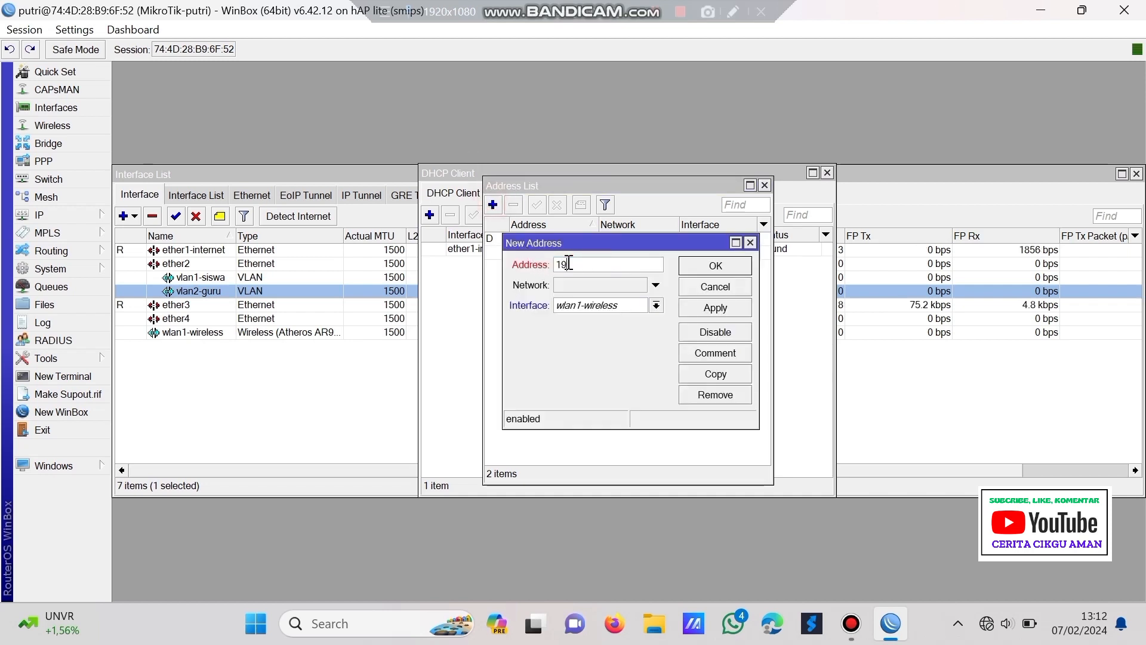
text(2.168.)
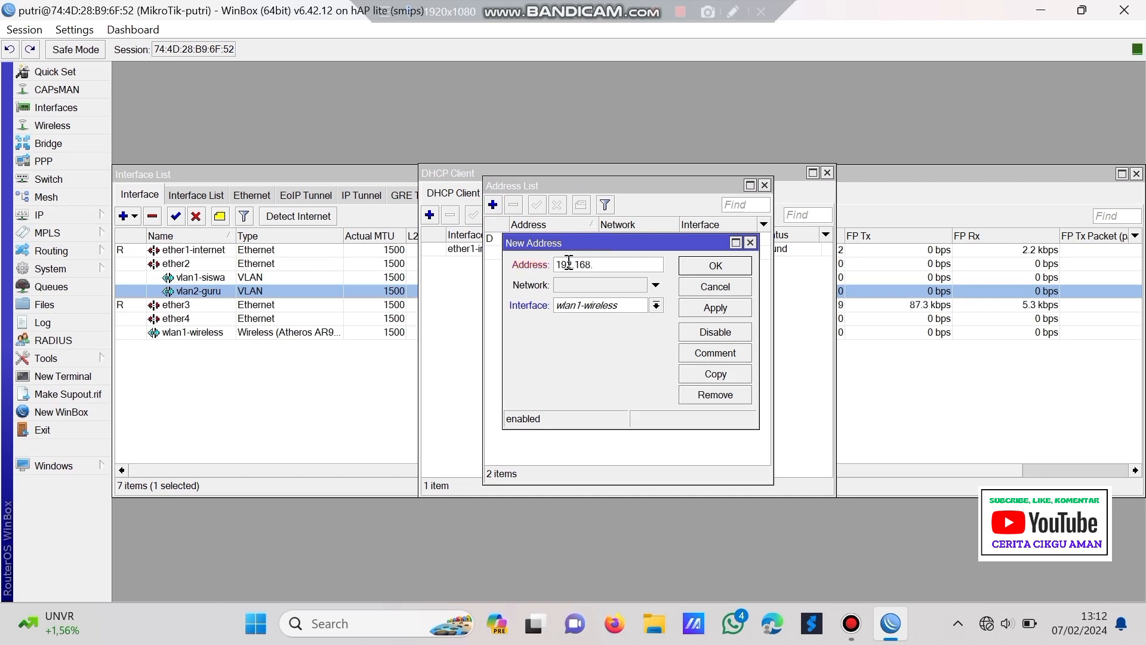
text(60.1/24)
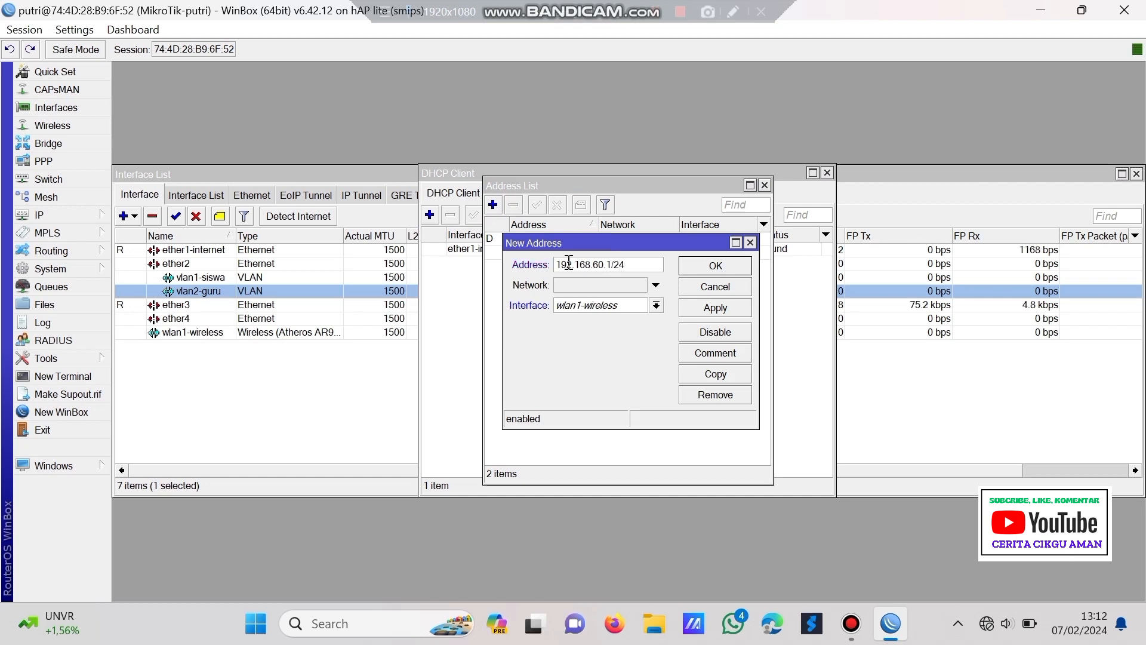
click(575, 307)
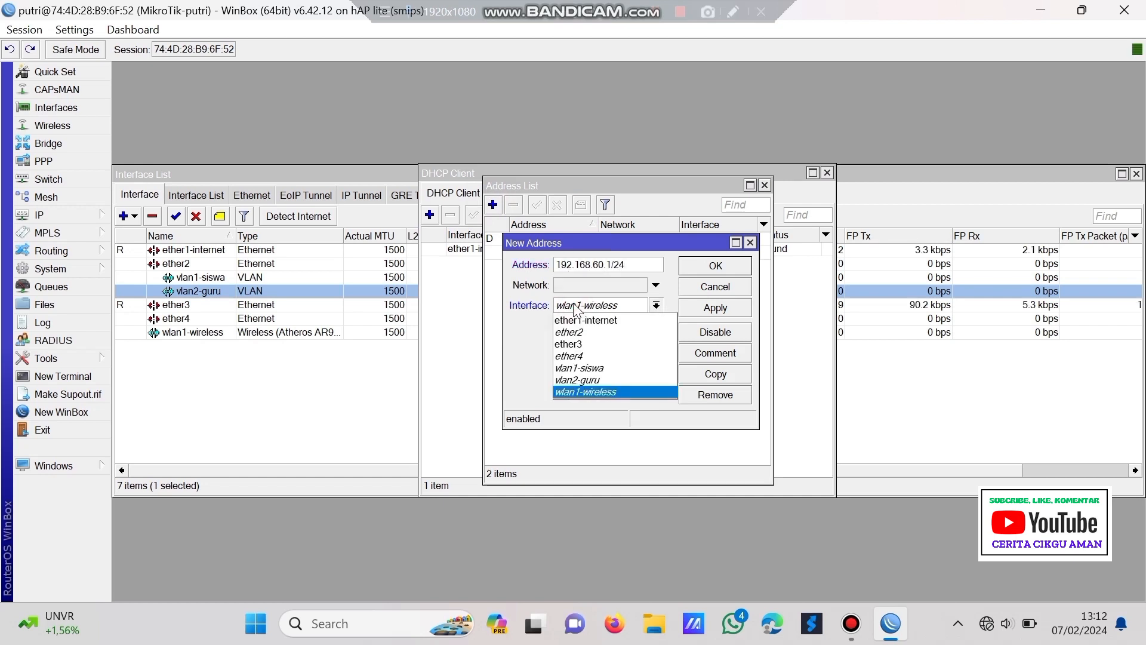
click(578, 380)
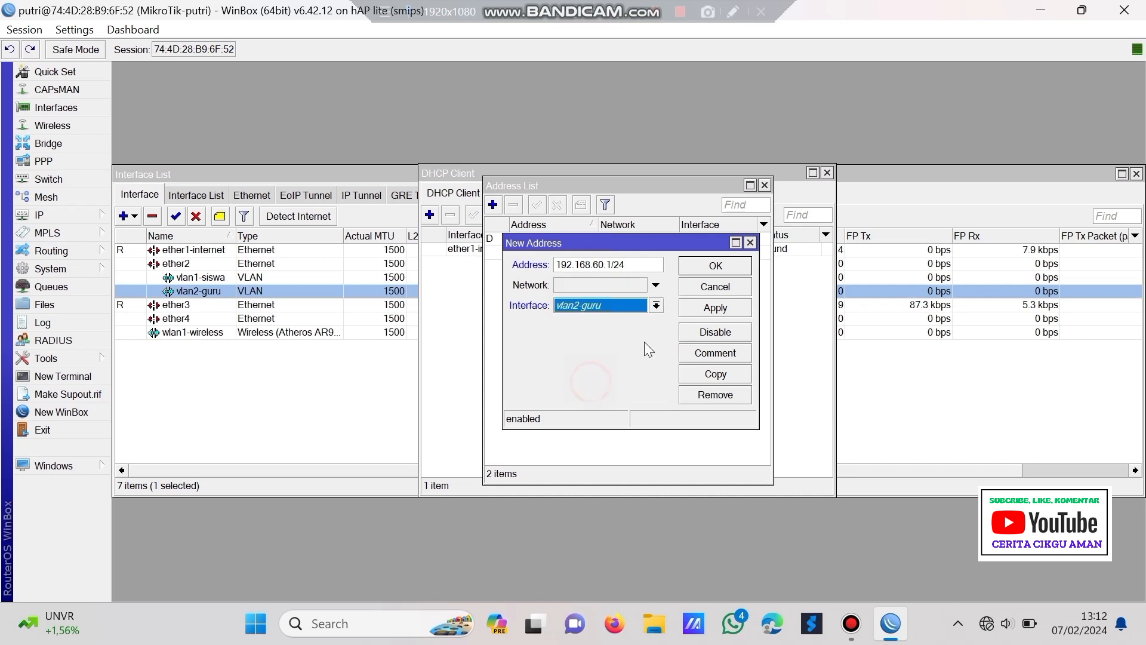
click(693, 308)
click(716, 265)
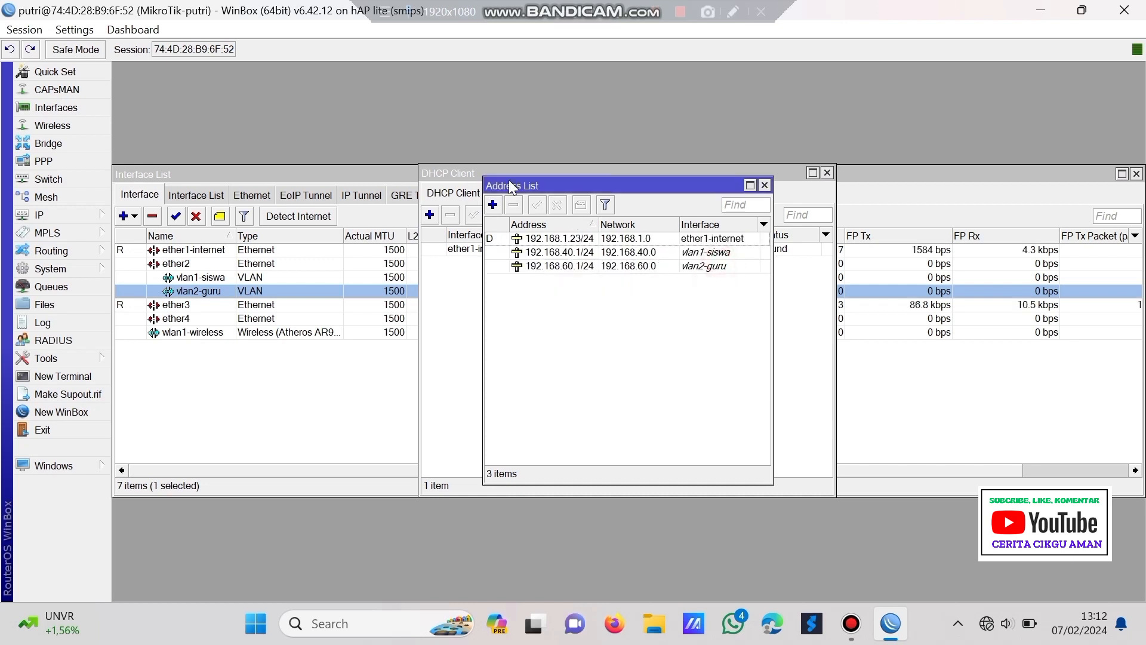
- Add the IP address 192.168.20.1/24 on wlan1-wireless
click(493, 205)
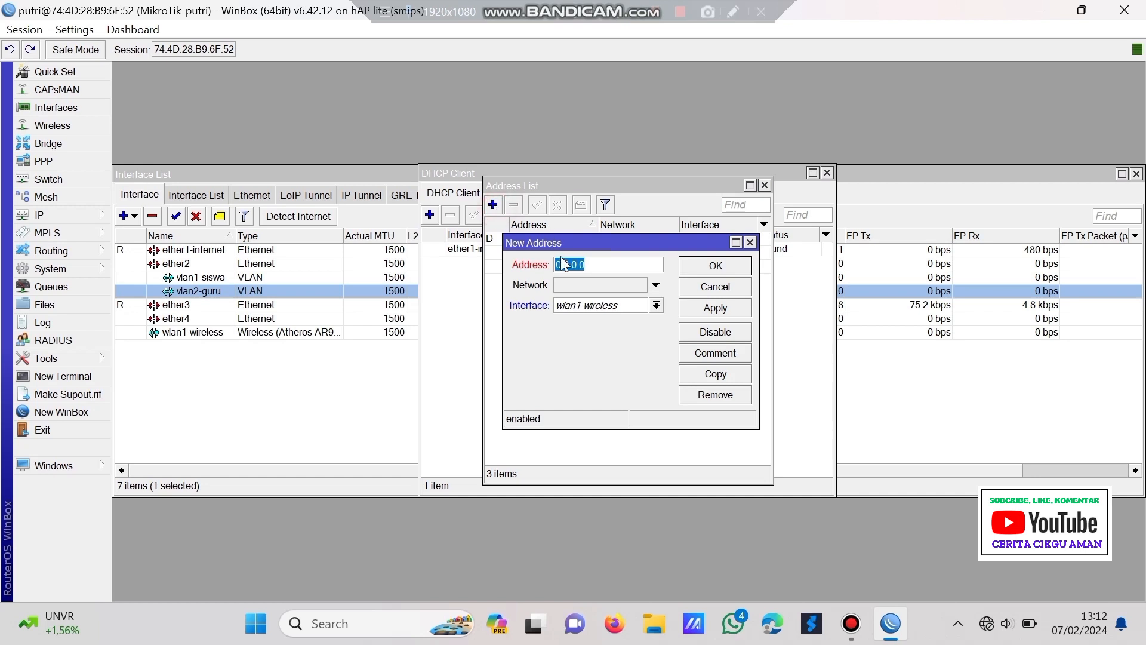
text(192)
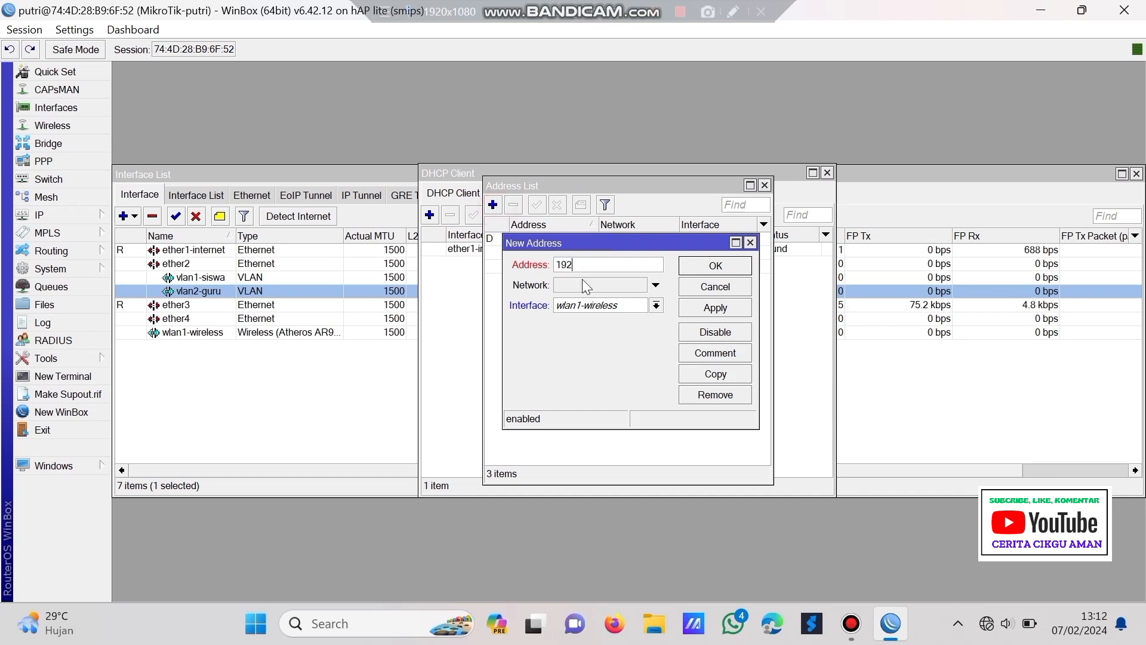
text(.168.20.1/24)
click(611, 305)
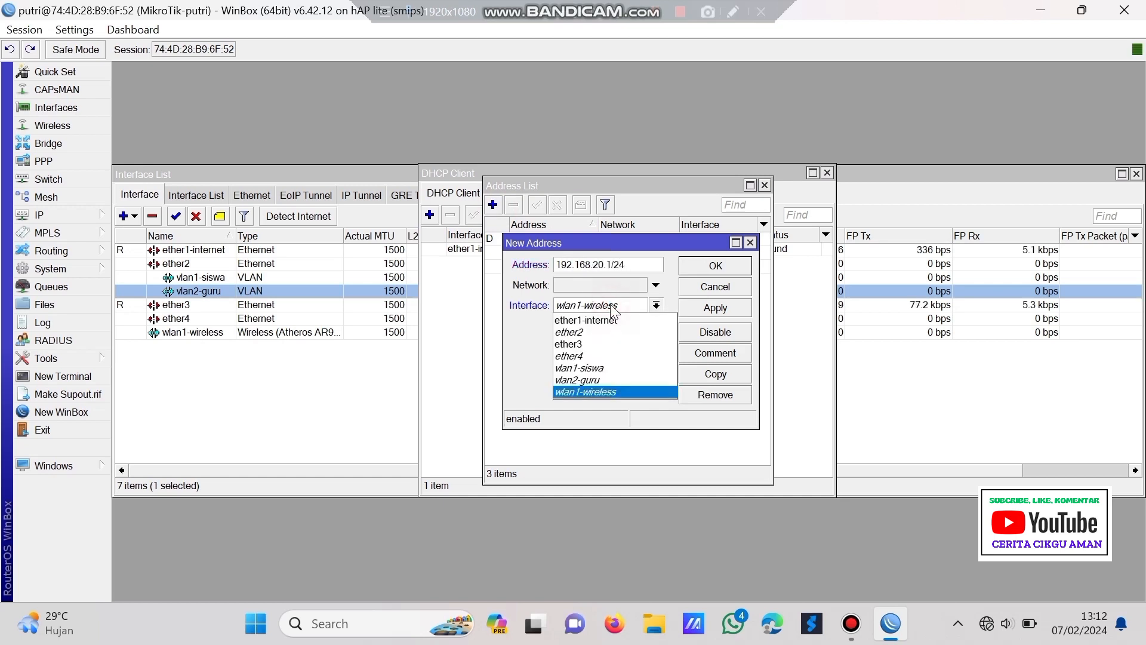
click(637, 394)
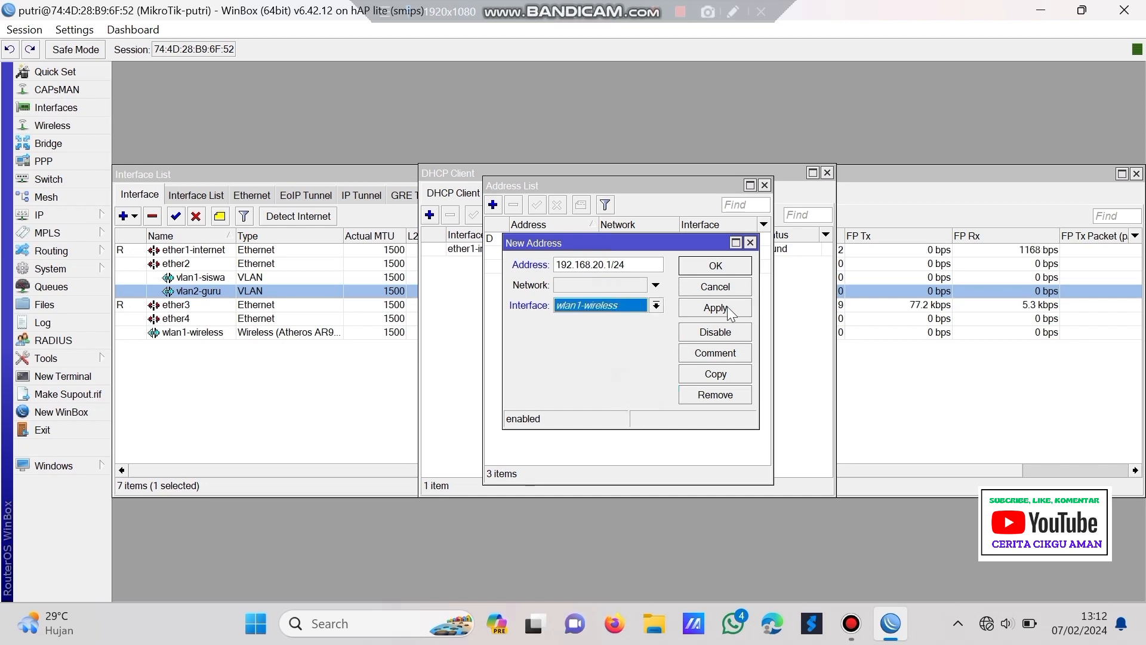
click(719, 307)
click(735, 265)
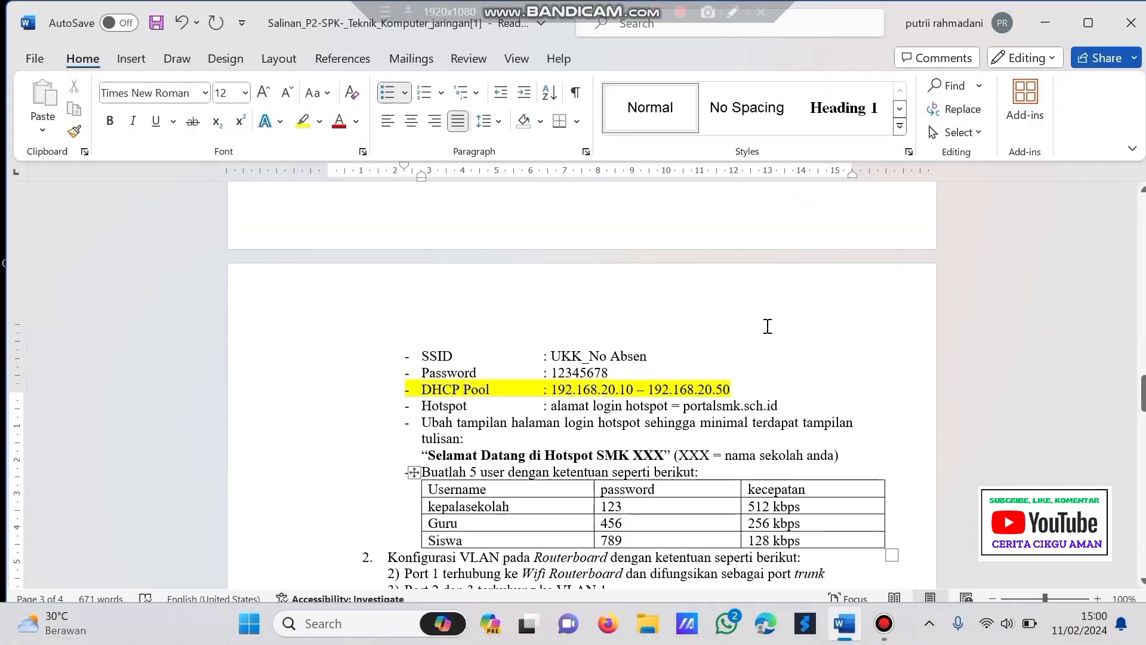
scroll(768, 326, up, 4)
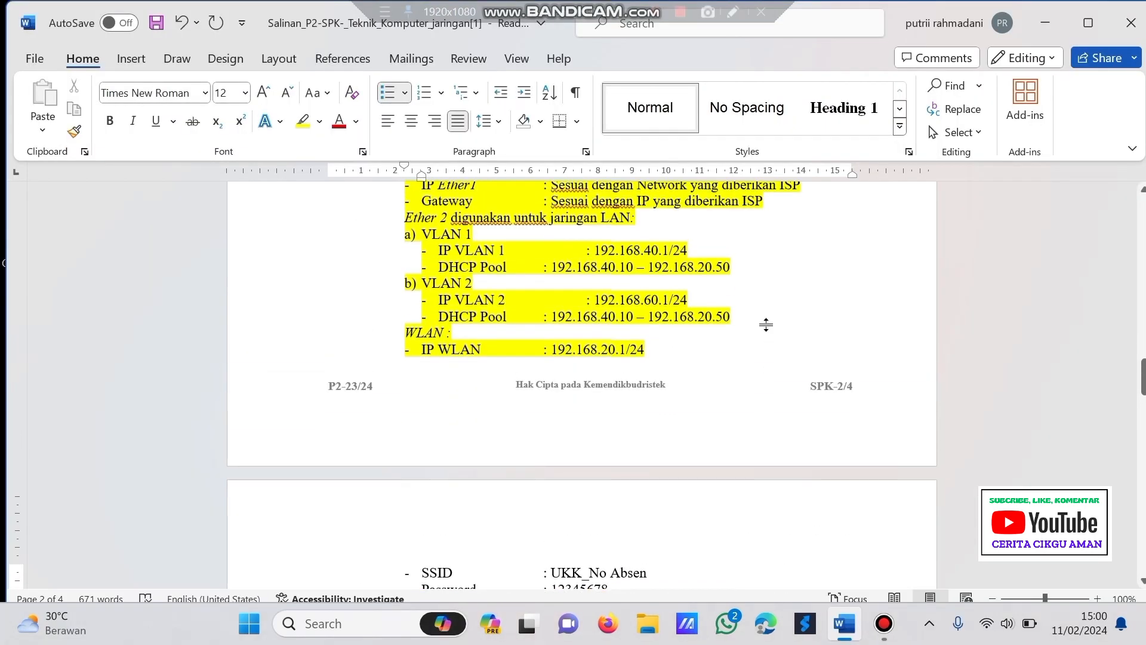
scroll(766, 325, down, 4)
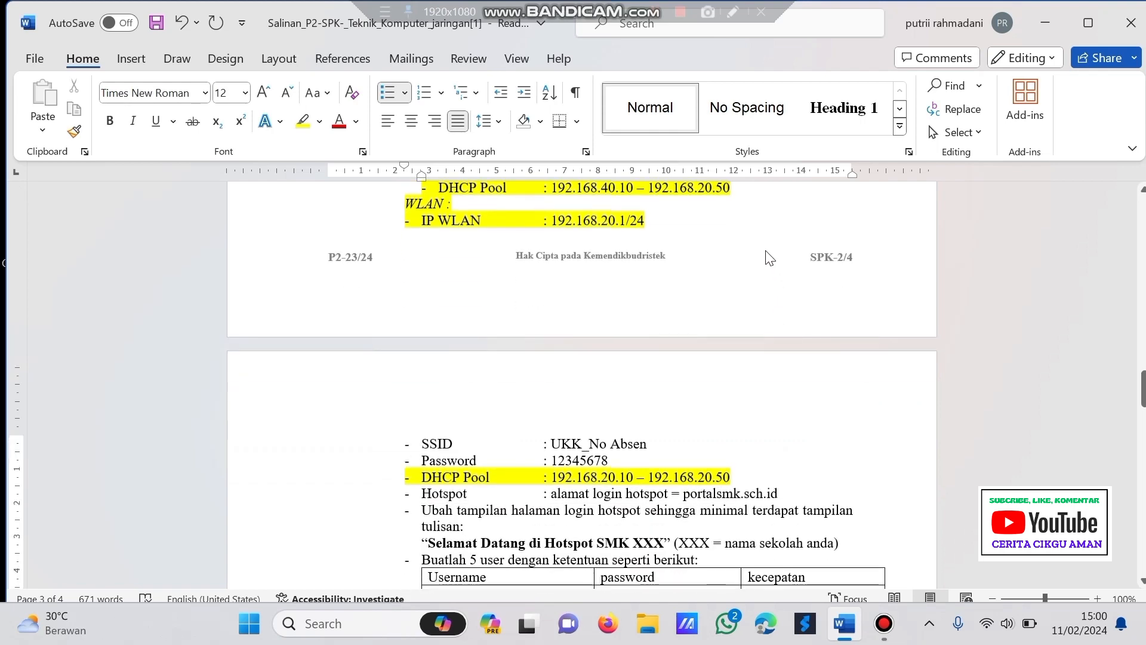
scroll(457, 245, down, 4)
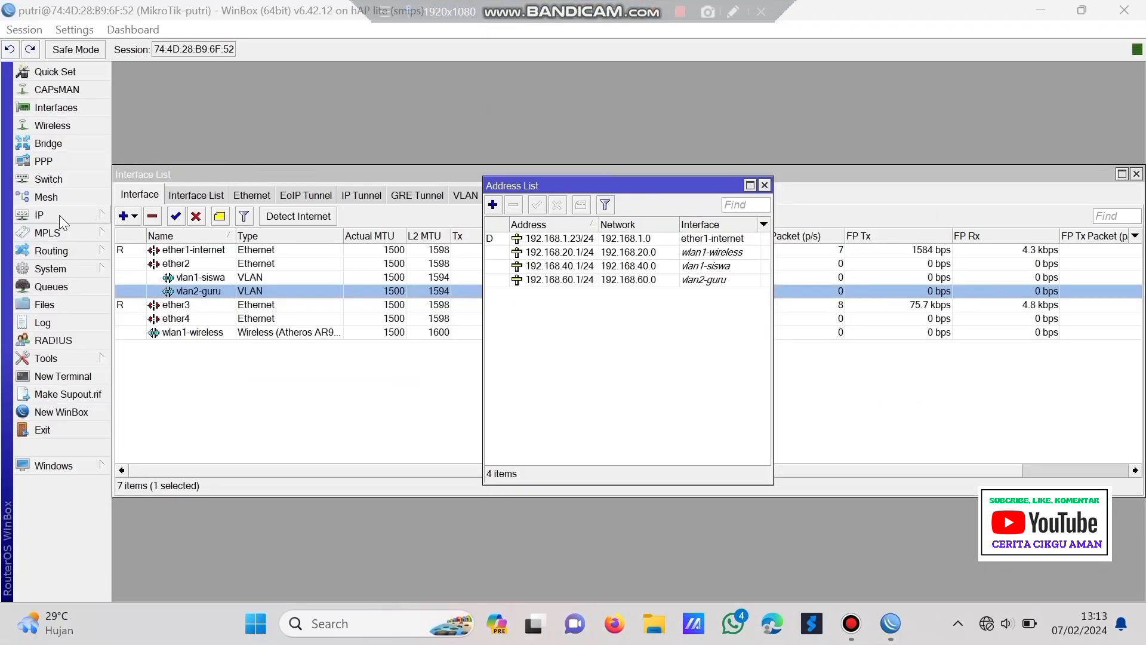
- Start DHCP Setup on vlan1-siswa, accepting the 192.168.40.0/24 address space and gateway
click(59, 215)
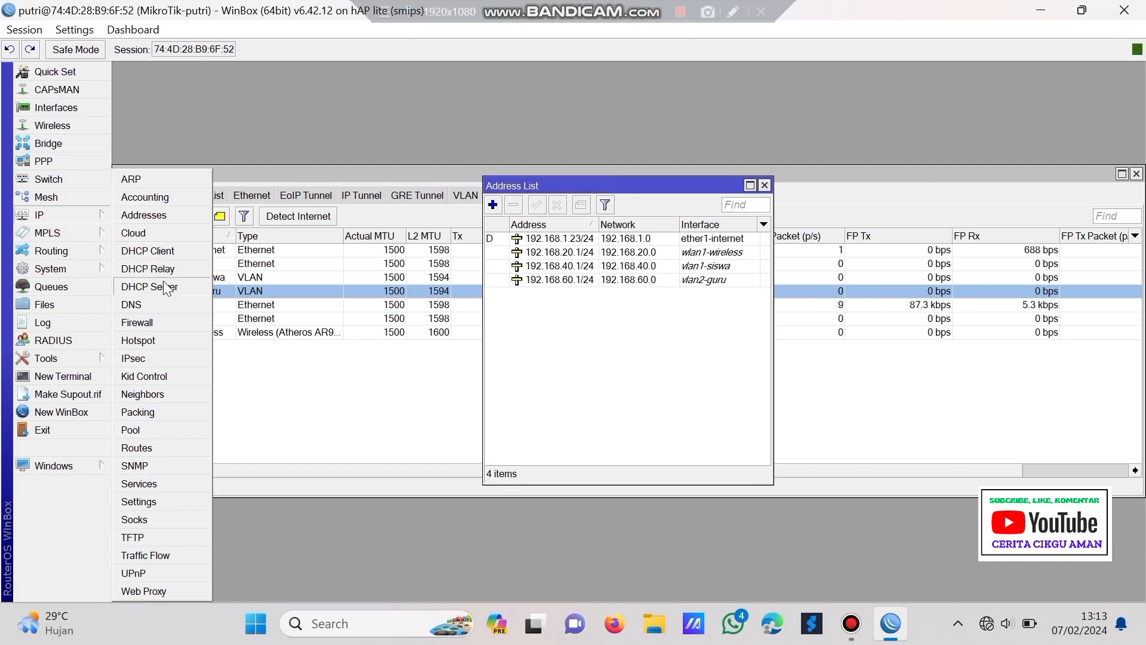
click(166, 288)
click(479, 215)
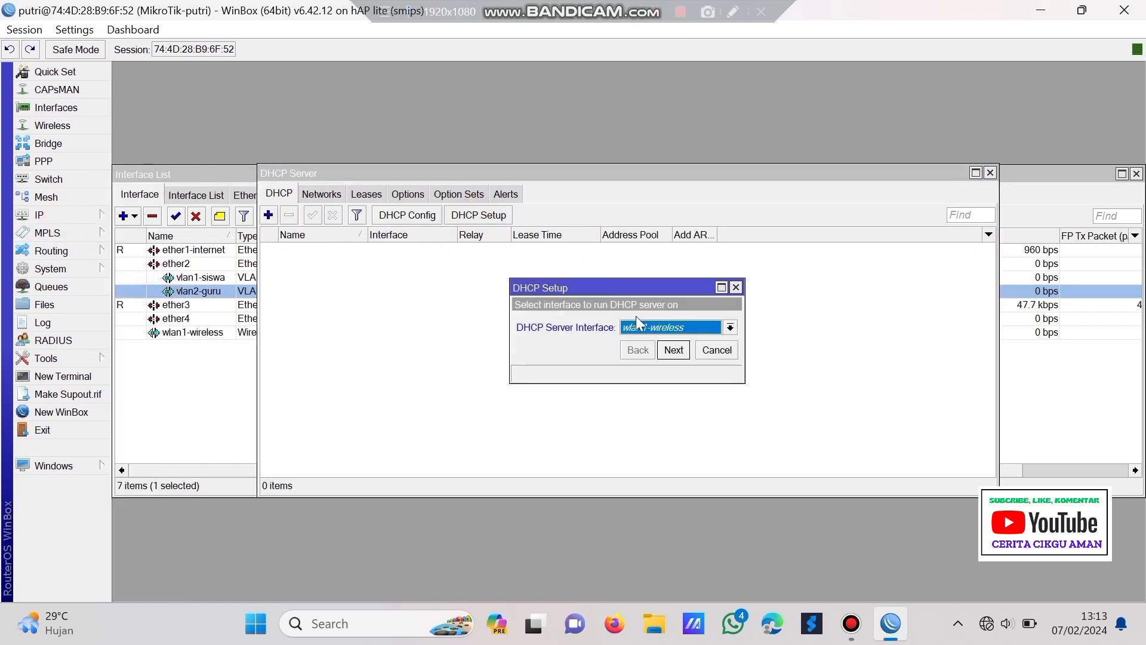
click(685, 328)
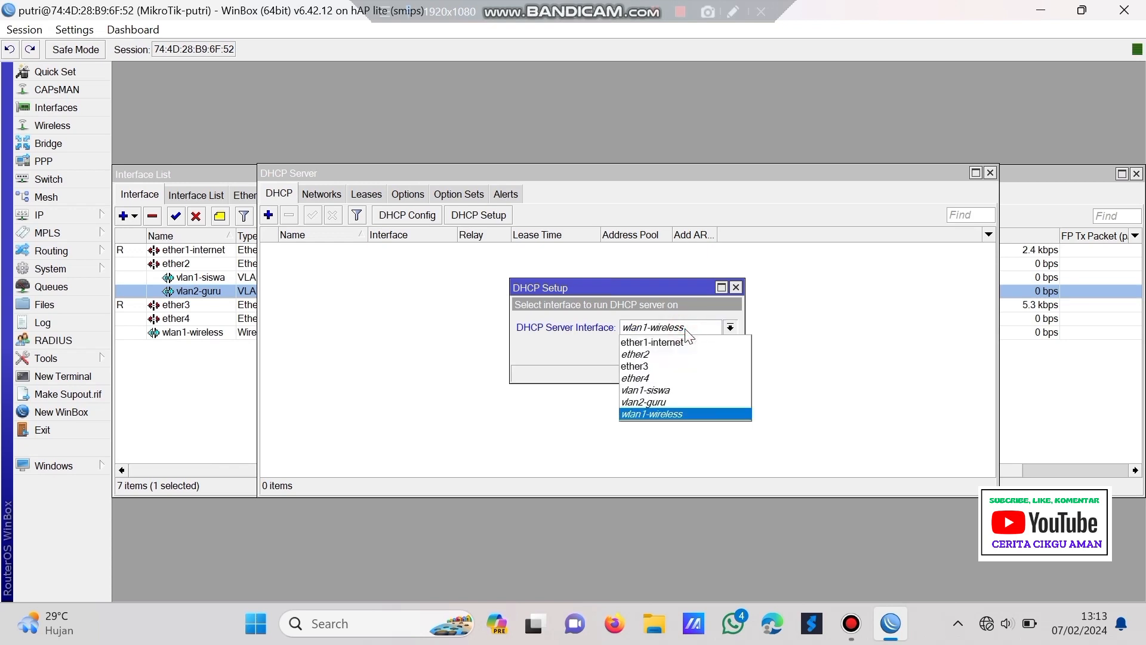
click(692, 391)
click(681, 351)
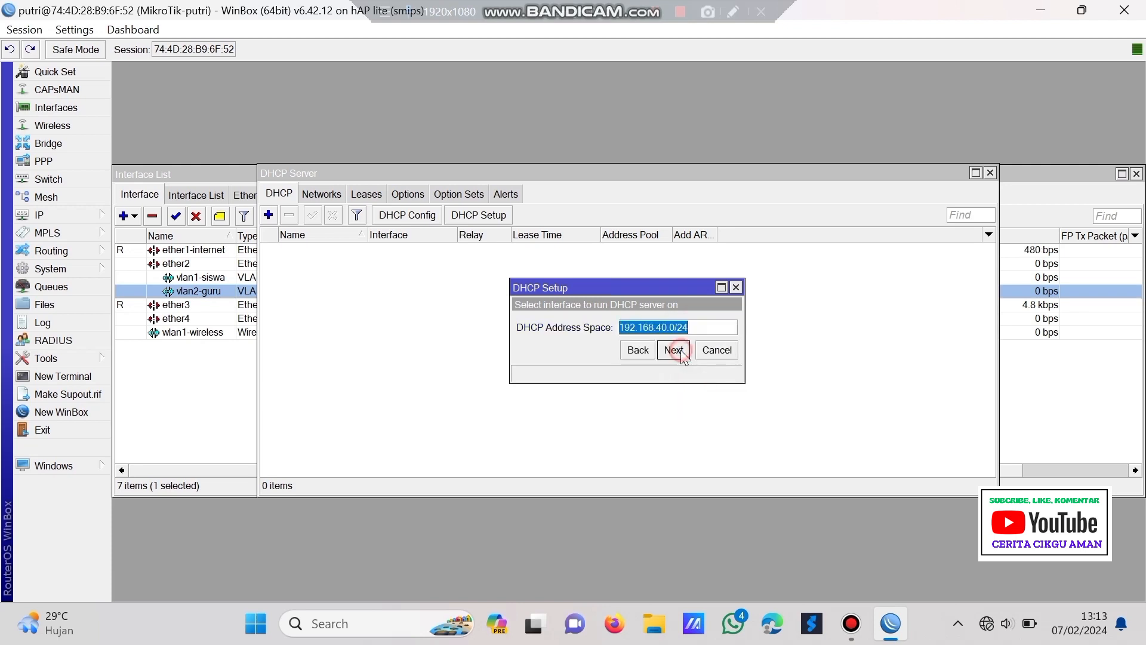
click(681, 351)
click(682, 352)
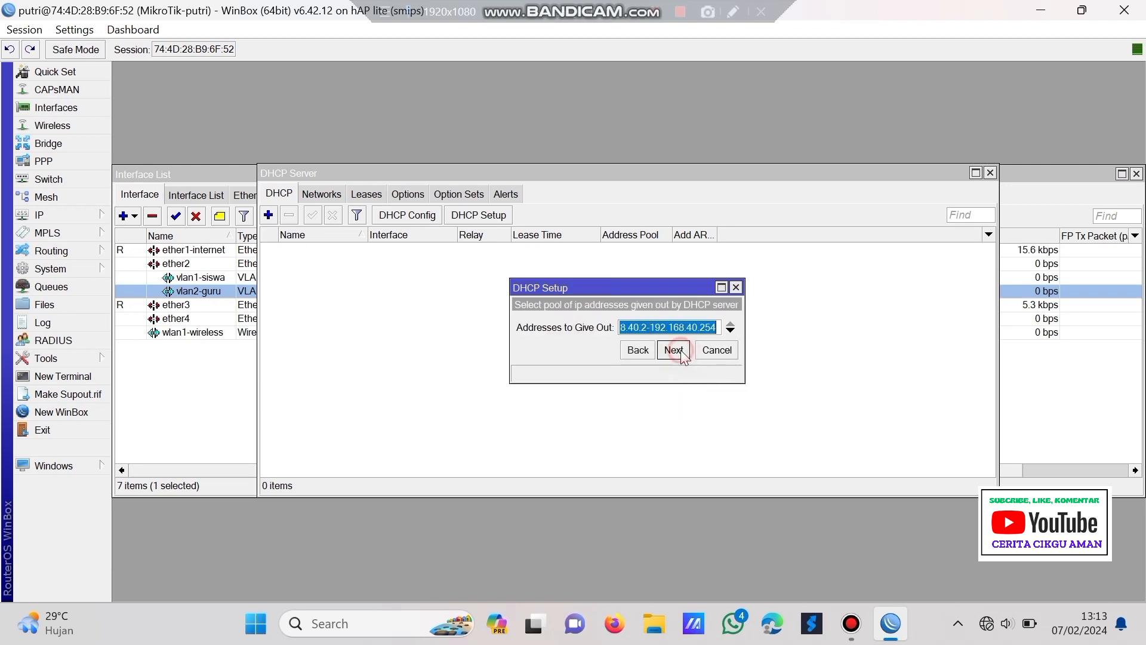
- Set the pool to 192.168.40.10–192.168.40.50, then finish with default DNS and a 00:10:00 lease
click(722, 287)
click(278, 109)
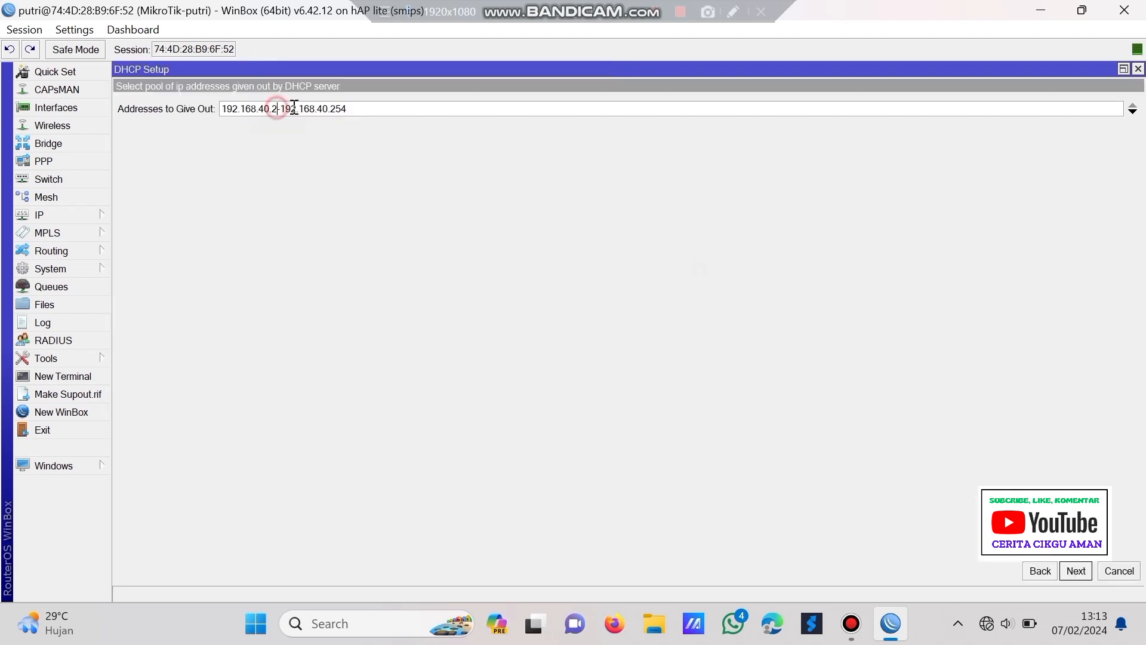
key(BackSpace)
text(10)
click(354, 110)
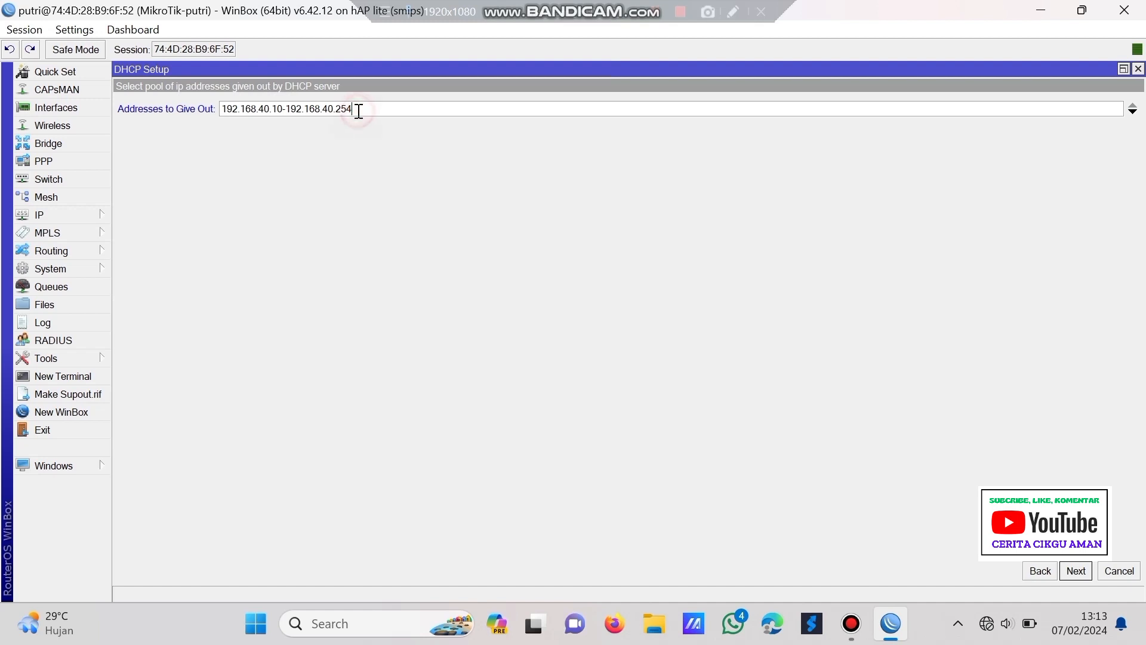
key(BackSpace)
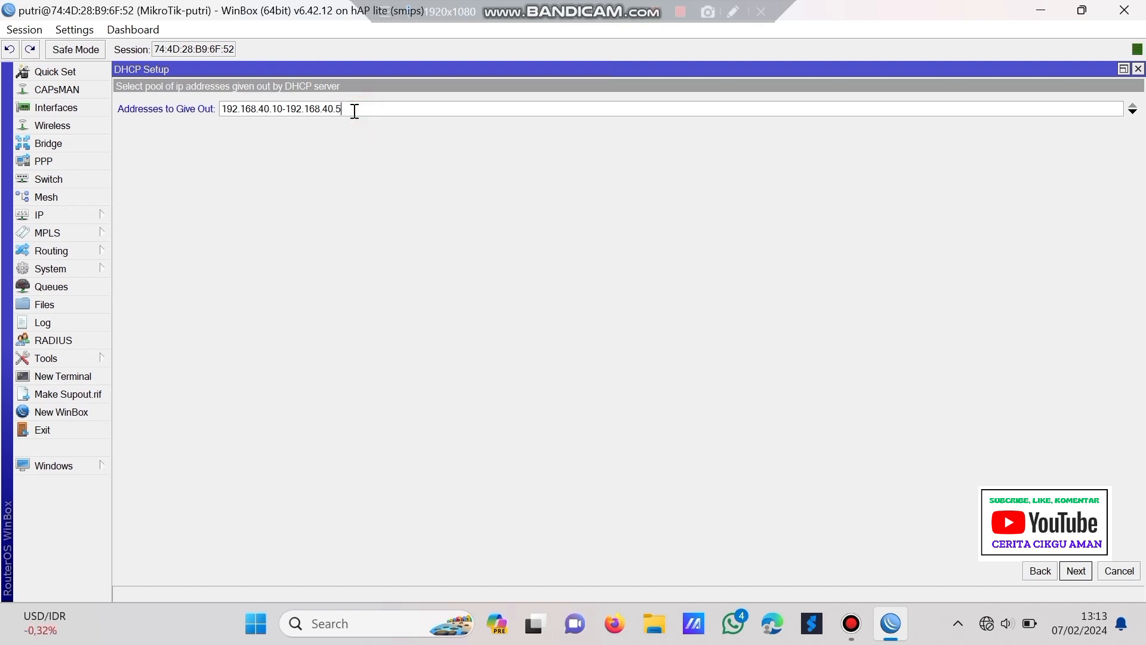
text(0)
click(1123, 69)
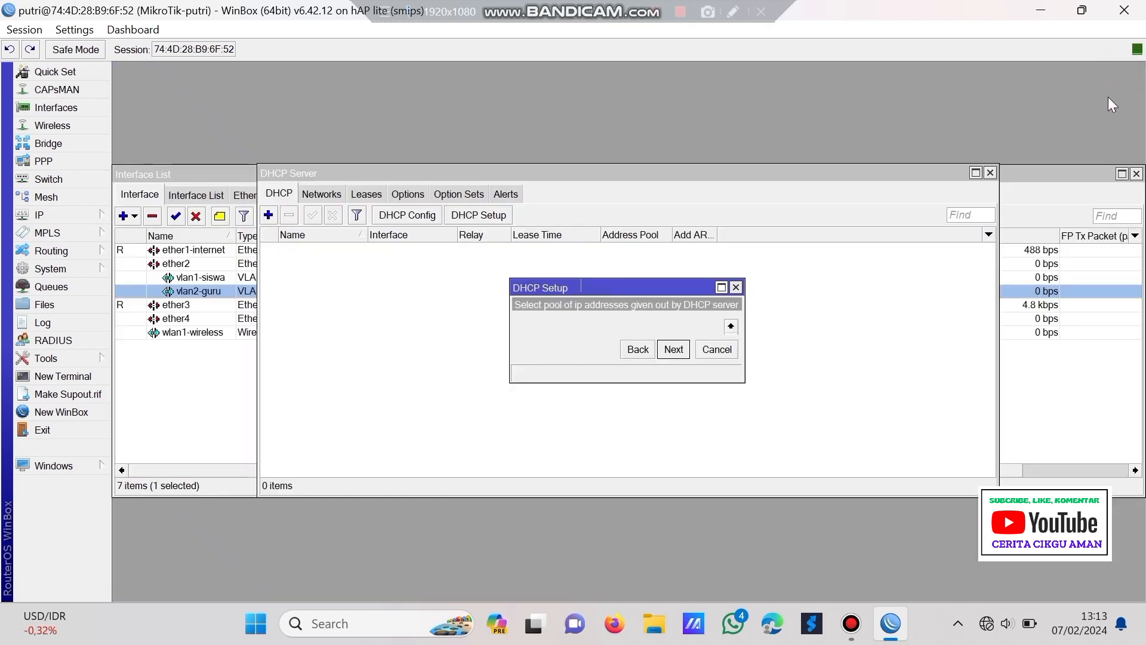
click(673, 351)
click(672, 353)
click(671, 352)
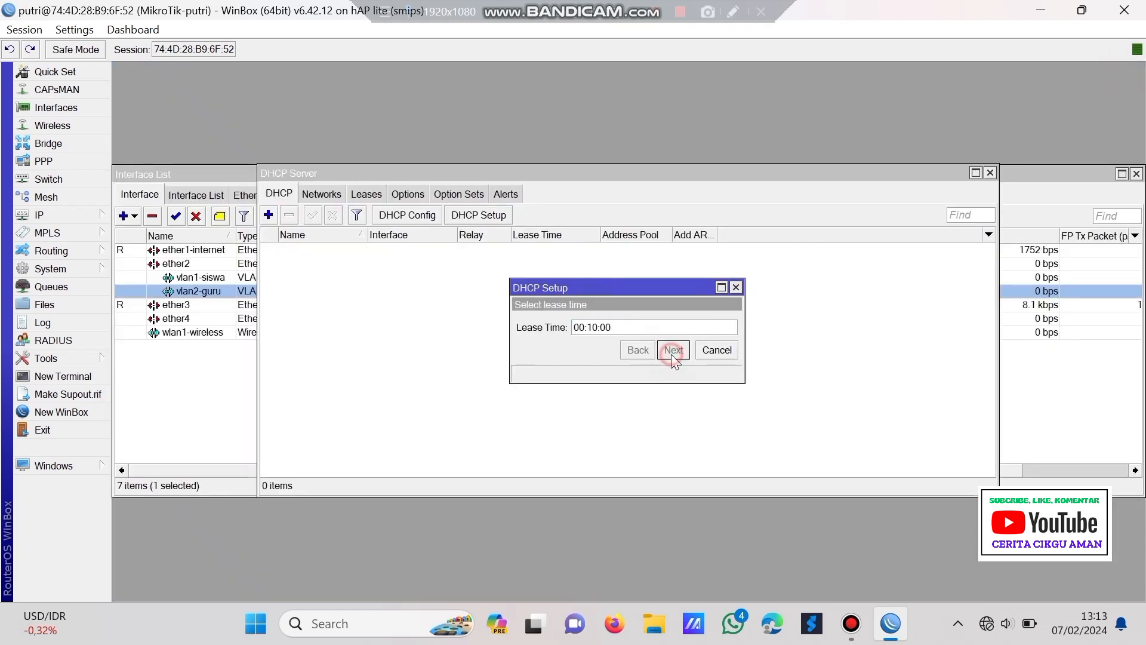
click(635, 325)
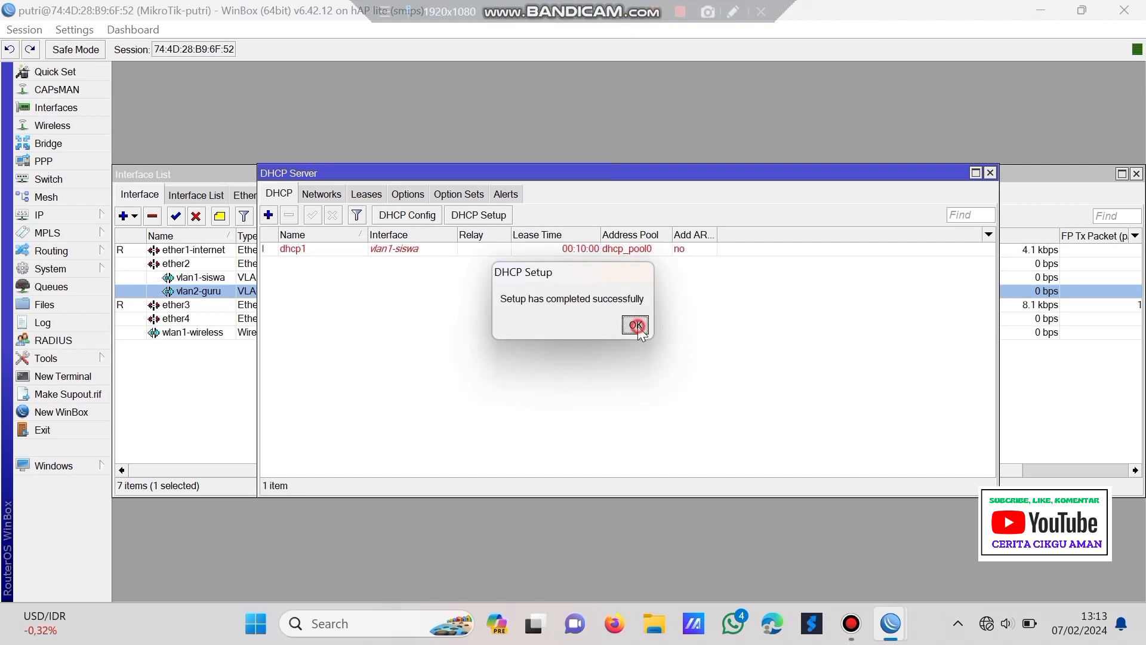
- Start DHCP Setup on vlan2-guru, accepting the 192.168.60.0/24 address space and gateway
click(476, 215)
click(658, 332)
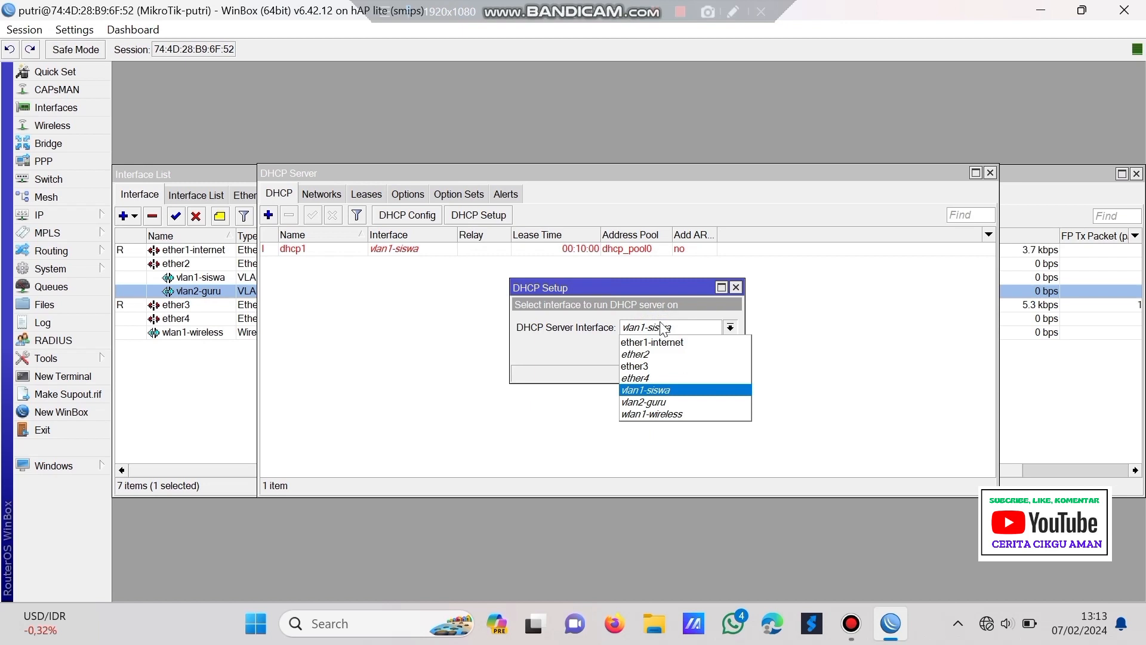
click(675, 402)
click(674, 350)
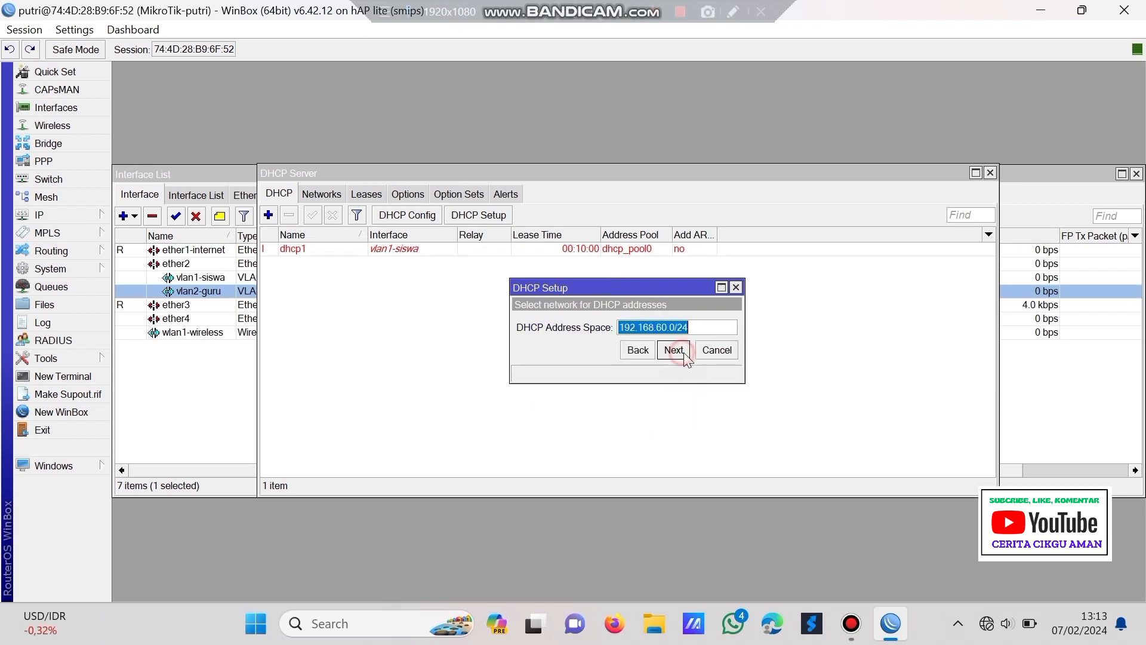
click(675, 350)
click(675, 350)
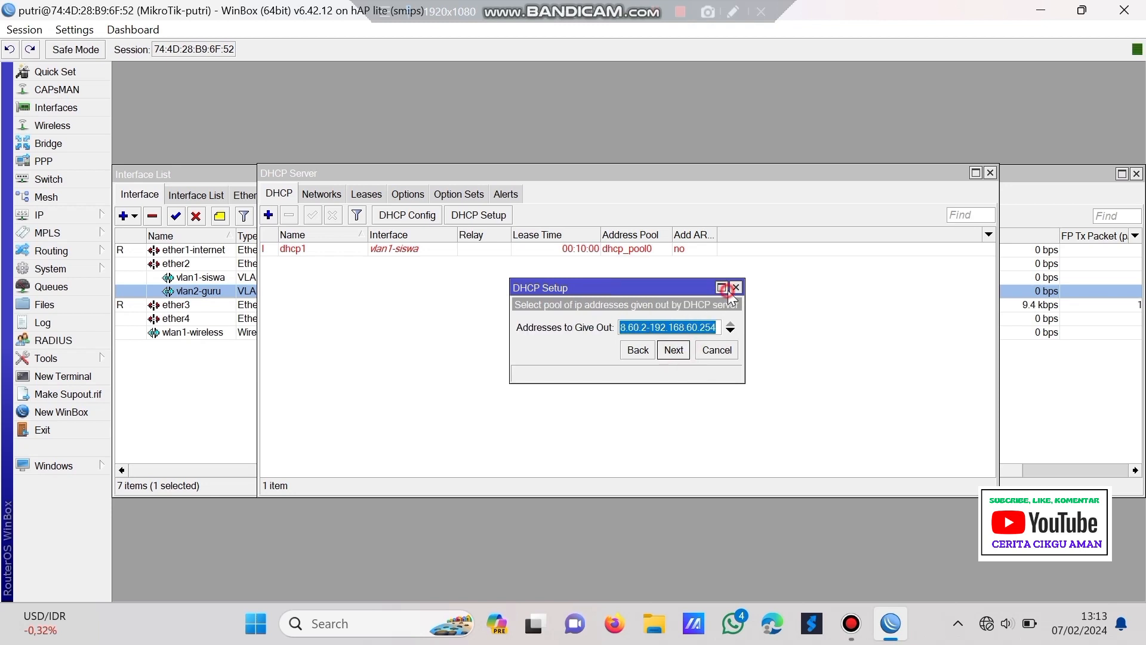
- Set the pool to 192.168.60.10–192.168.60.50, then finish with default DNS and lease
click(721, 289)
click(277, 109)
key(BackSpace)
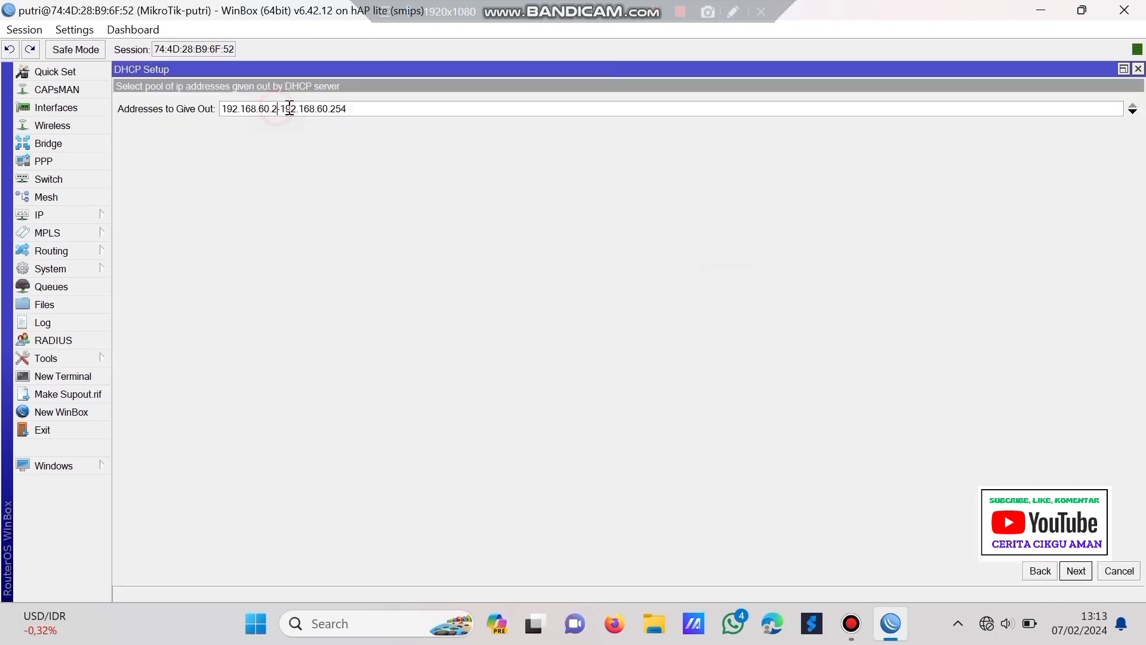
text(10)
click(366, 108)
key(BackSpace)
key(BackSpace)
text(5)
click(1124, 69)
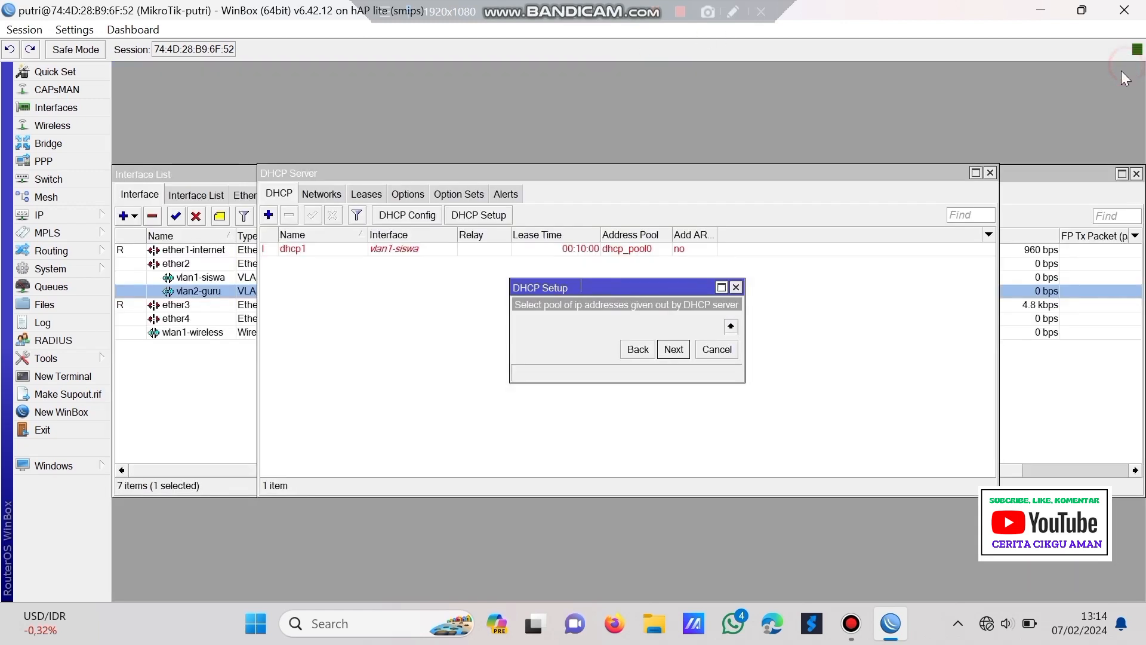
click(663, 350)
click(663, 350)
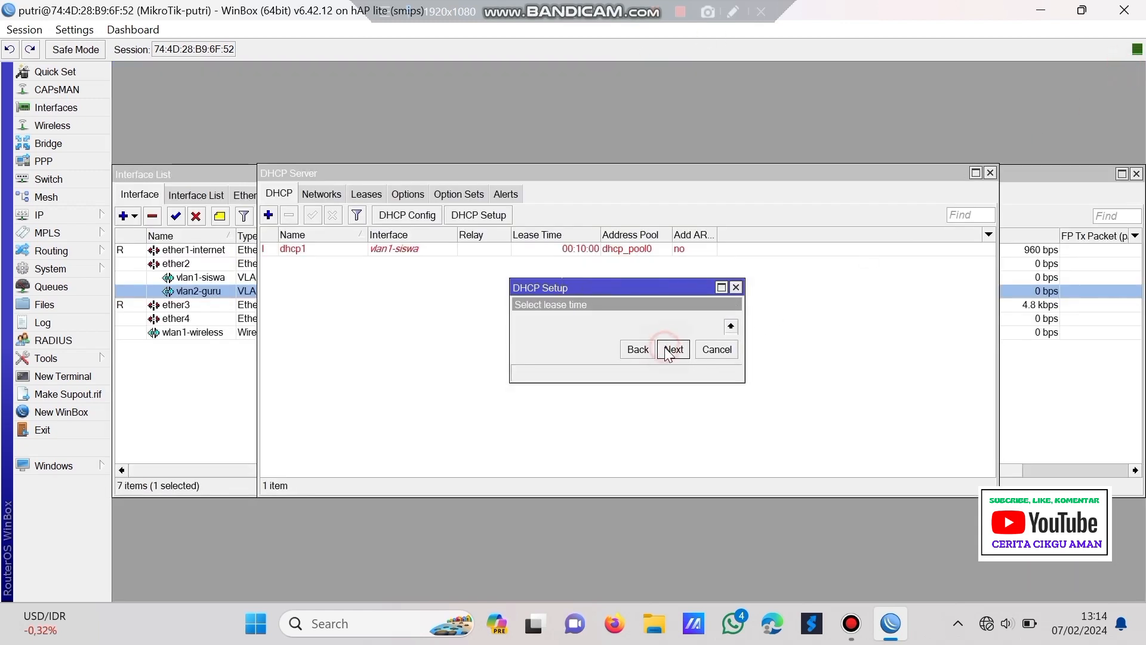
click(662, 350)
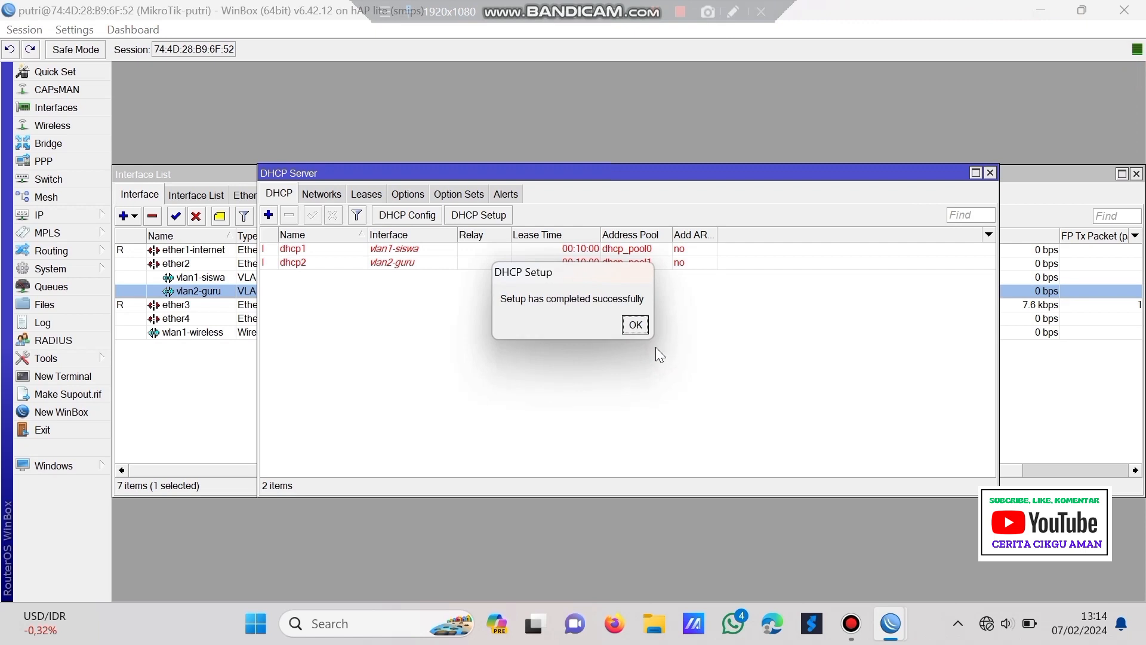
click(636, 323)
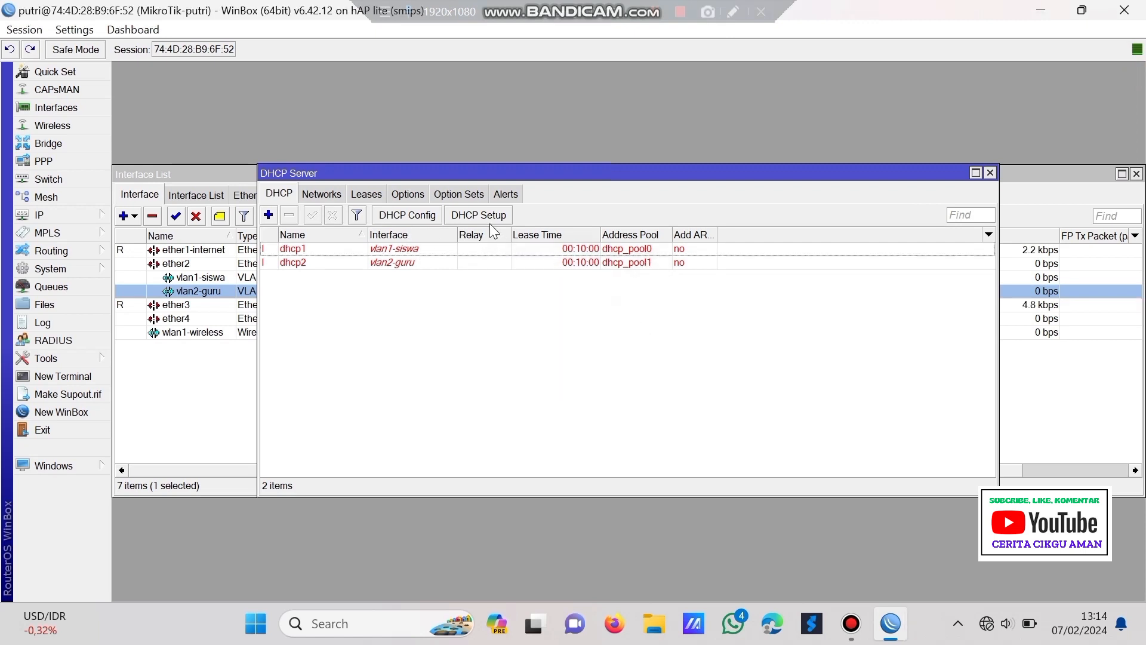
- Start DHCP setup on wlan1-wireless using the 192.168.20.0/24 address space
click(505, 221)
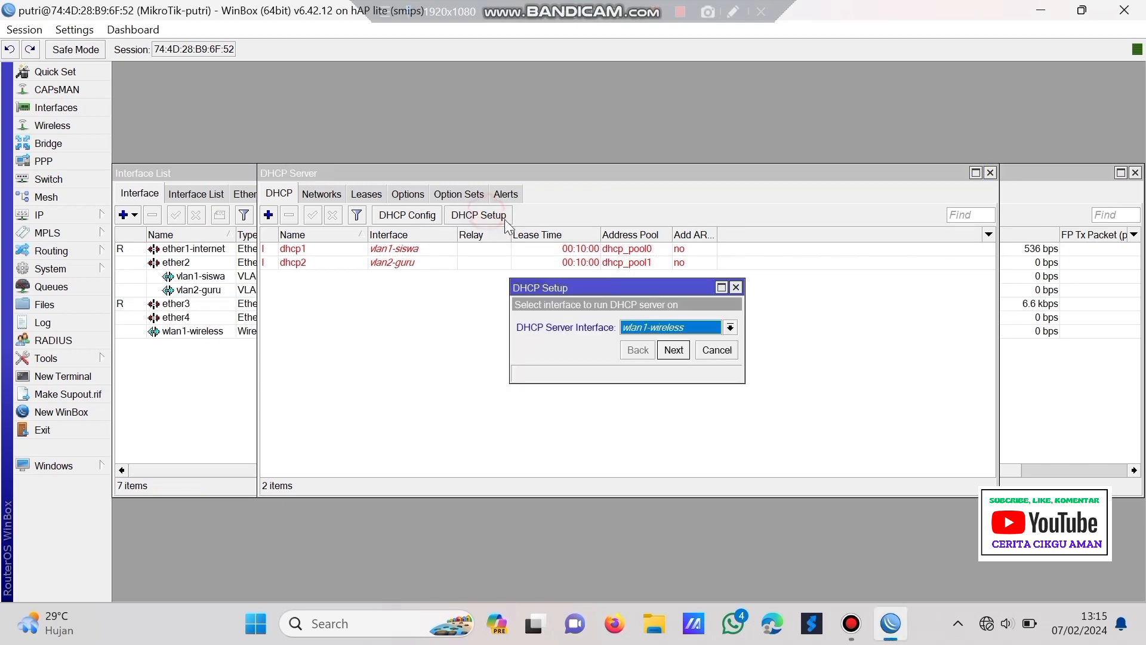
click(673, 350)
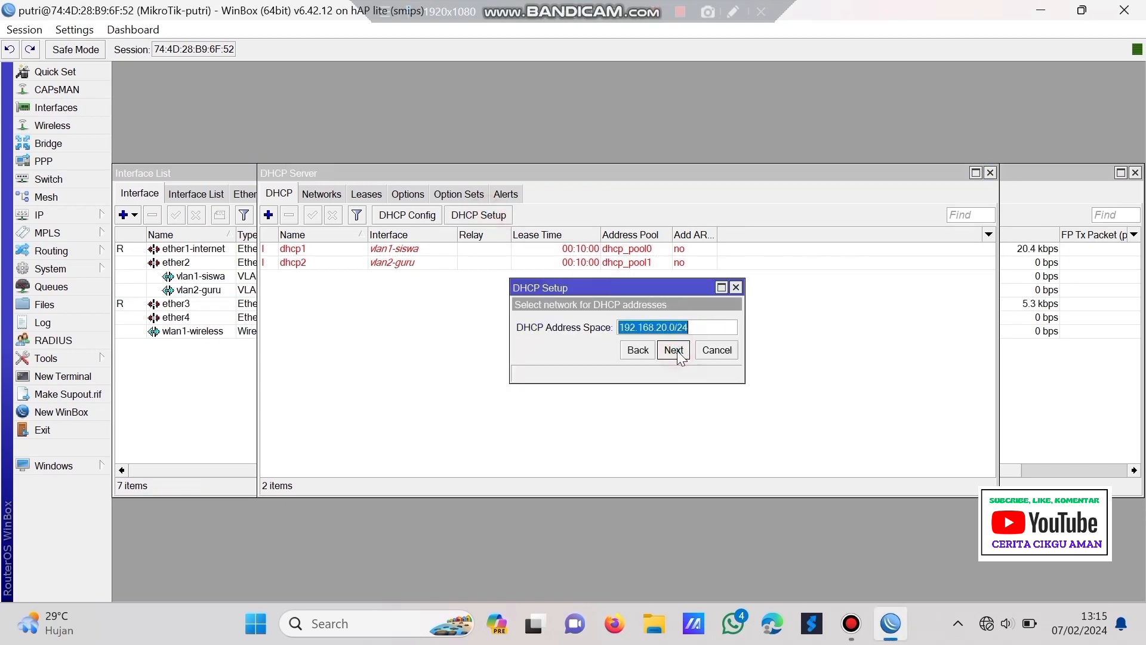
click(674, 351)
click(675, 350)
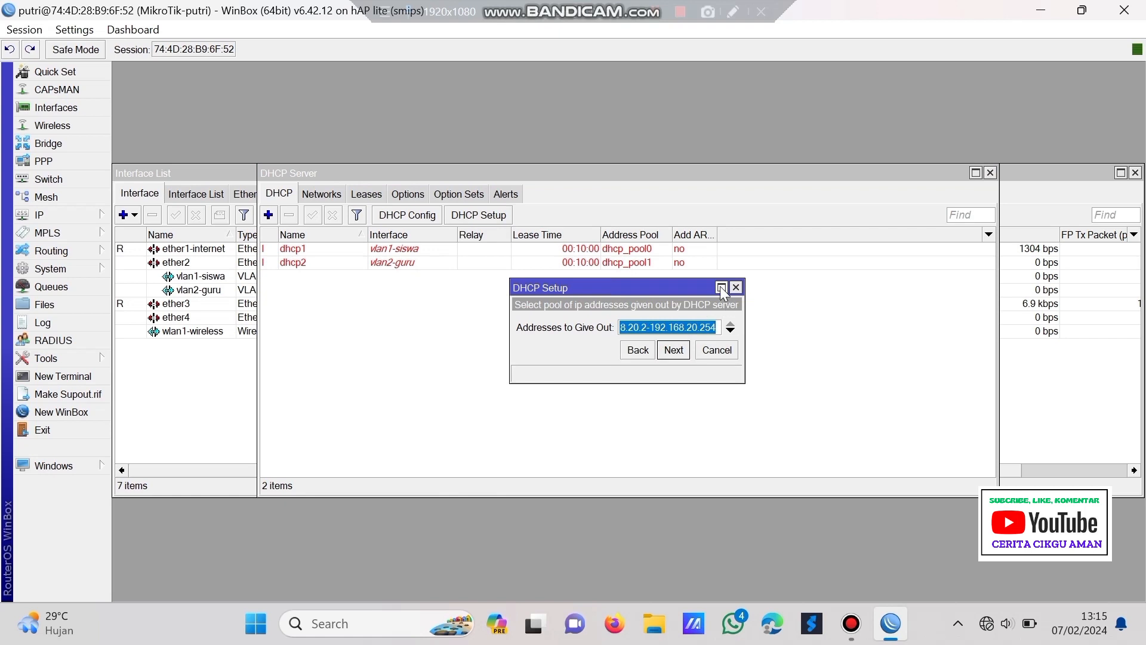
- Set the addresses to give out to 192.168.20.10–192.168.20.50
click(722, 287)
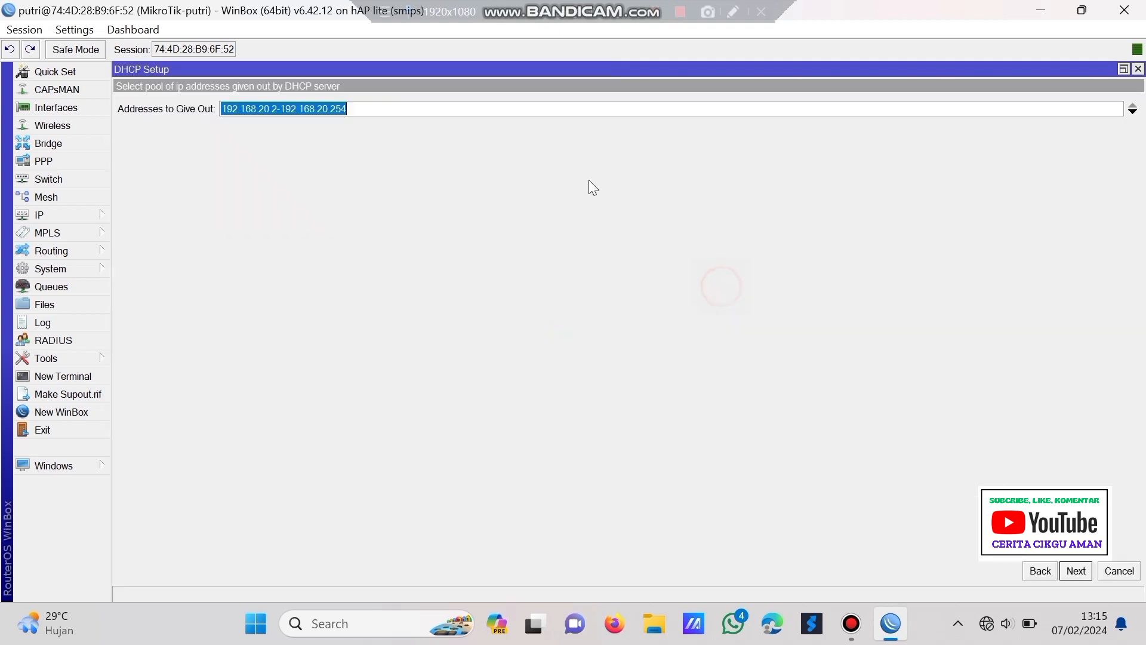
click(276, 108)
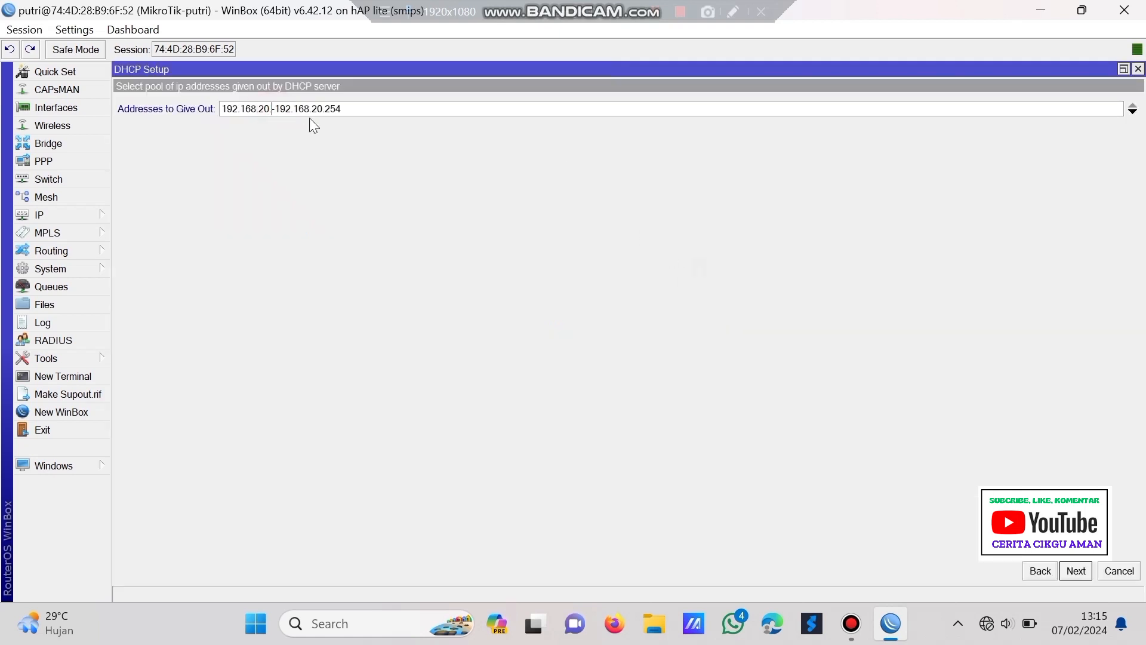
click(382, 115)
key(BackSpace)
key(BackSpace)
key(BackSpace)
text(50)
click(1125, 70)
- Accept DNS server 192.168.1.1 and the default lease time to finish dhcp3
click(676, 351)
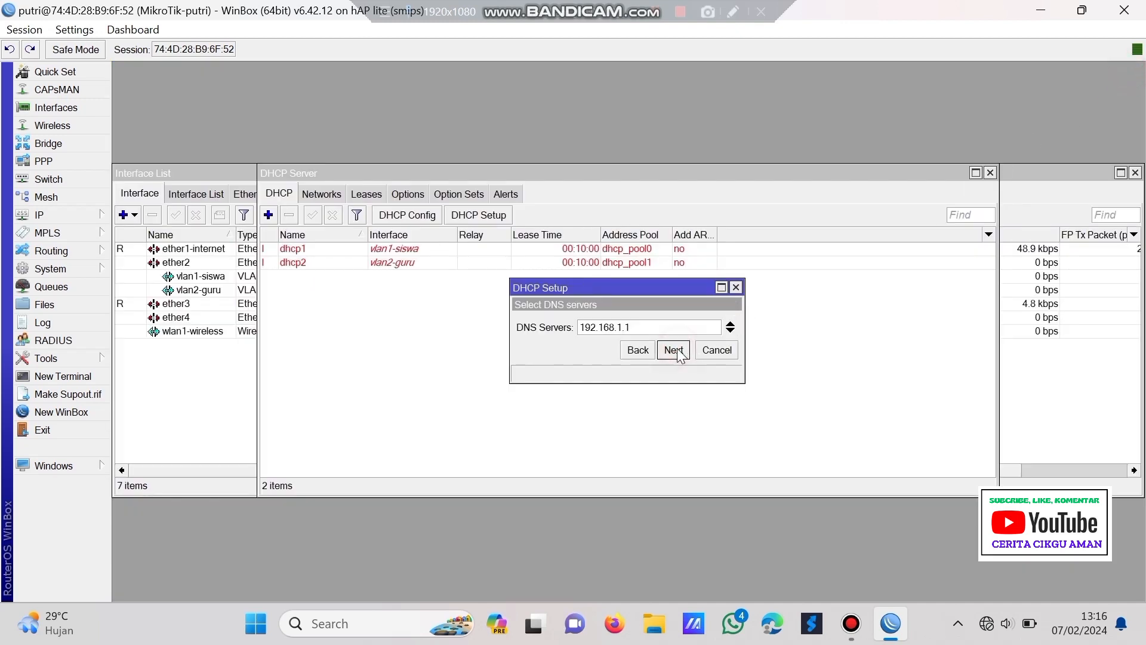
click(674, 351)
click(674, 349)
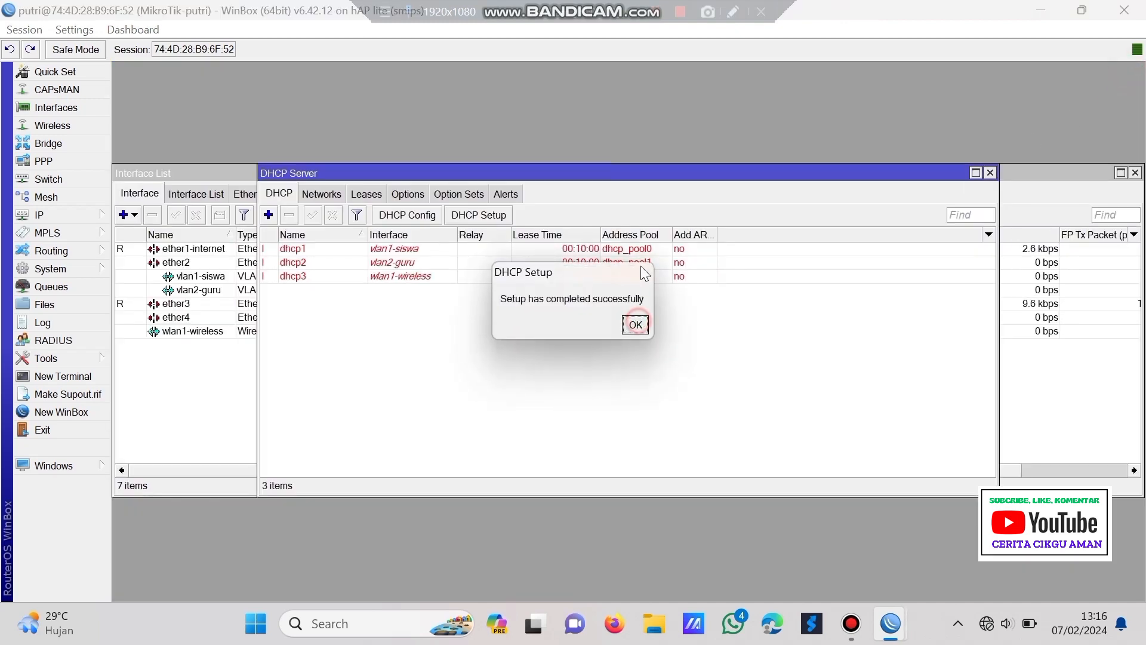
click(635, 325)
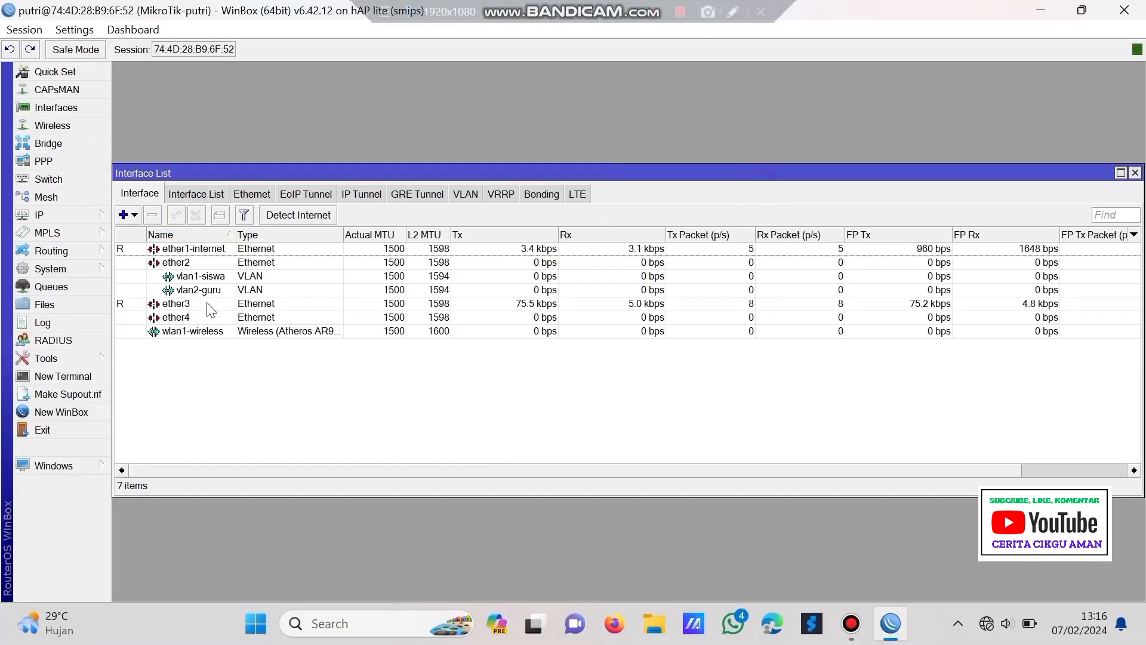
- Set wlan1-wireless to ap bridge mode, band 2GHz-B/G/N, channel width 20/40MHz Ce
click(207, 333)
double_click(207, 333)
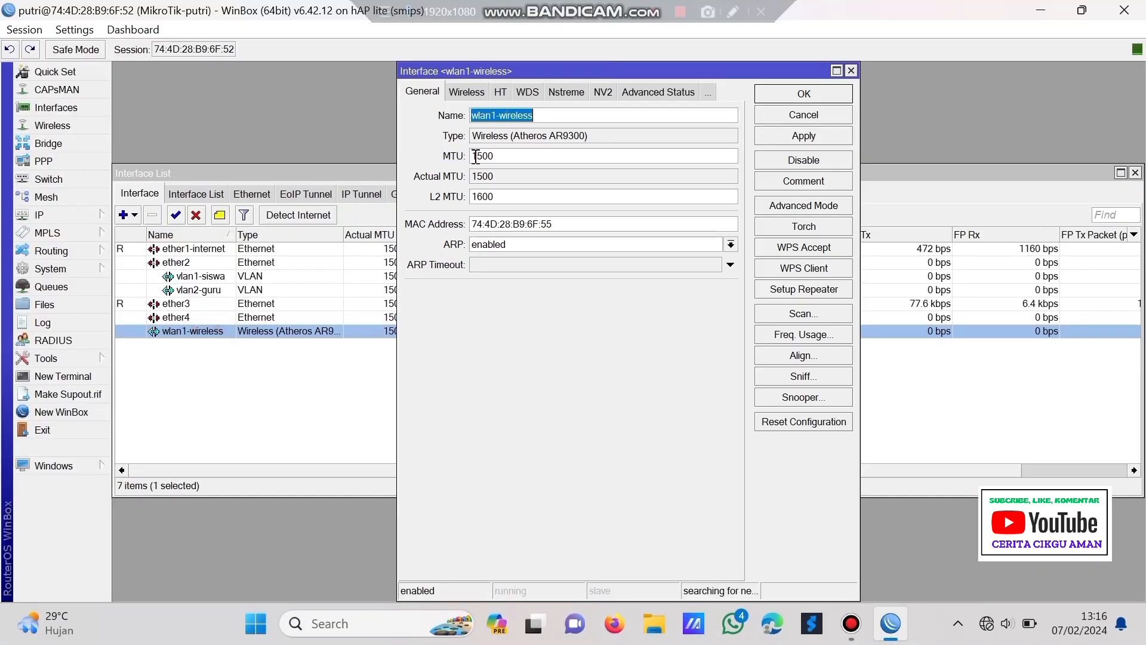
click(466, 91)
click(550, 115)
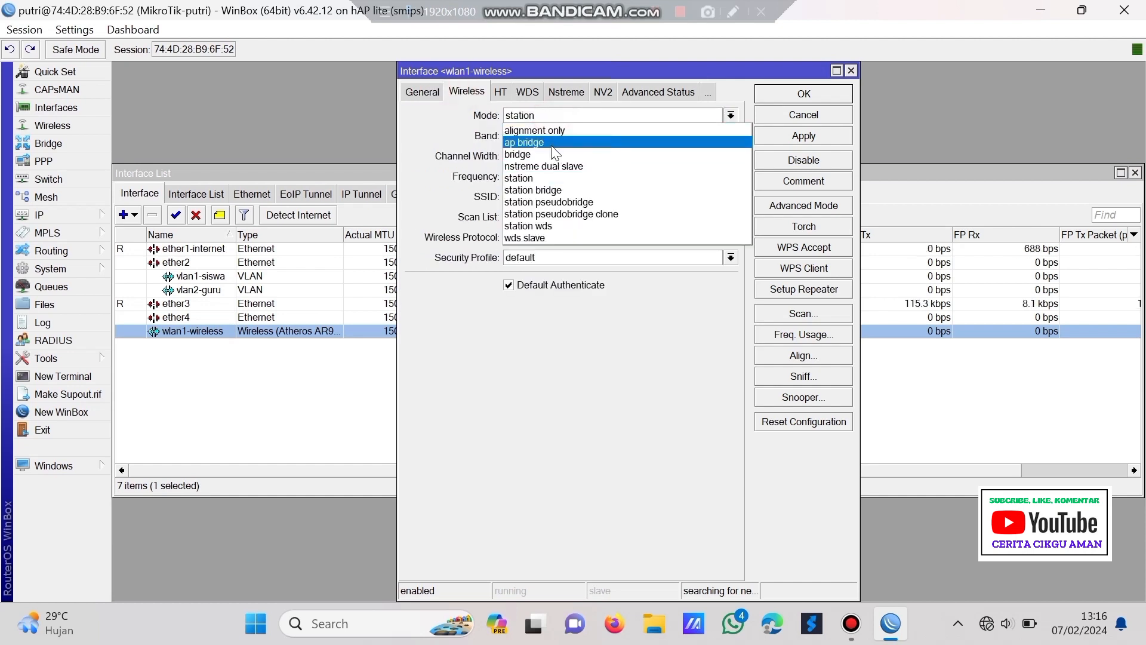
click(551, 143)
click(553, 135)
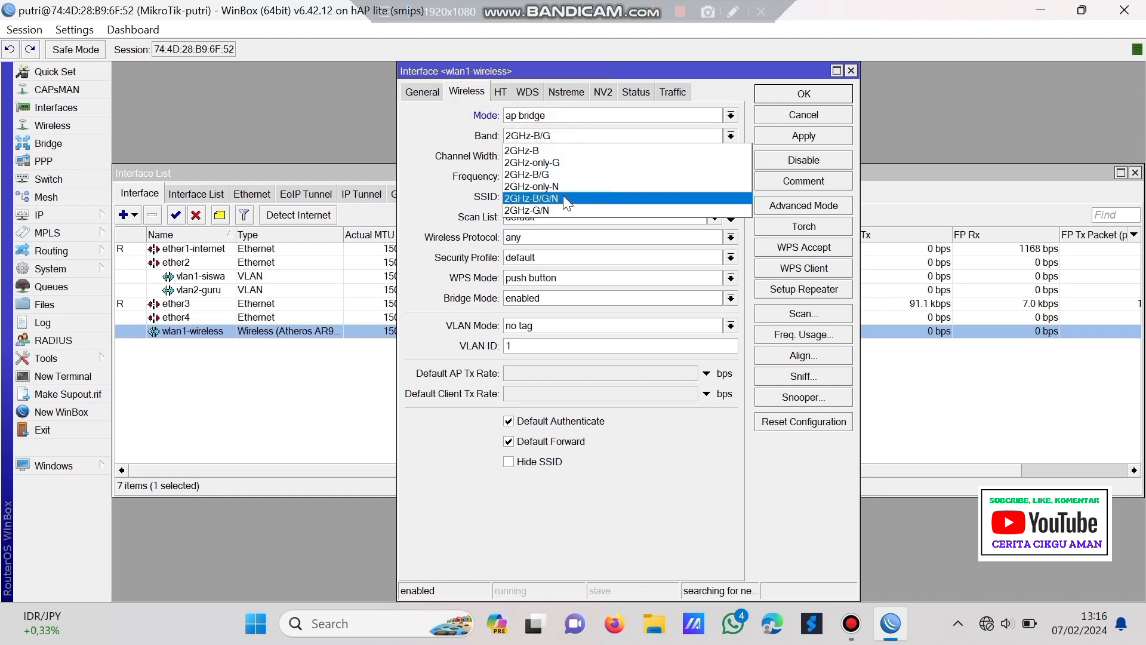
click(554, 198)
click(554, 158)
click(561, 219)
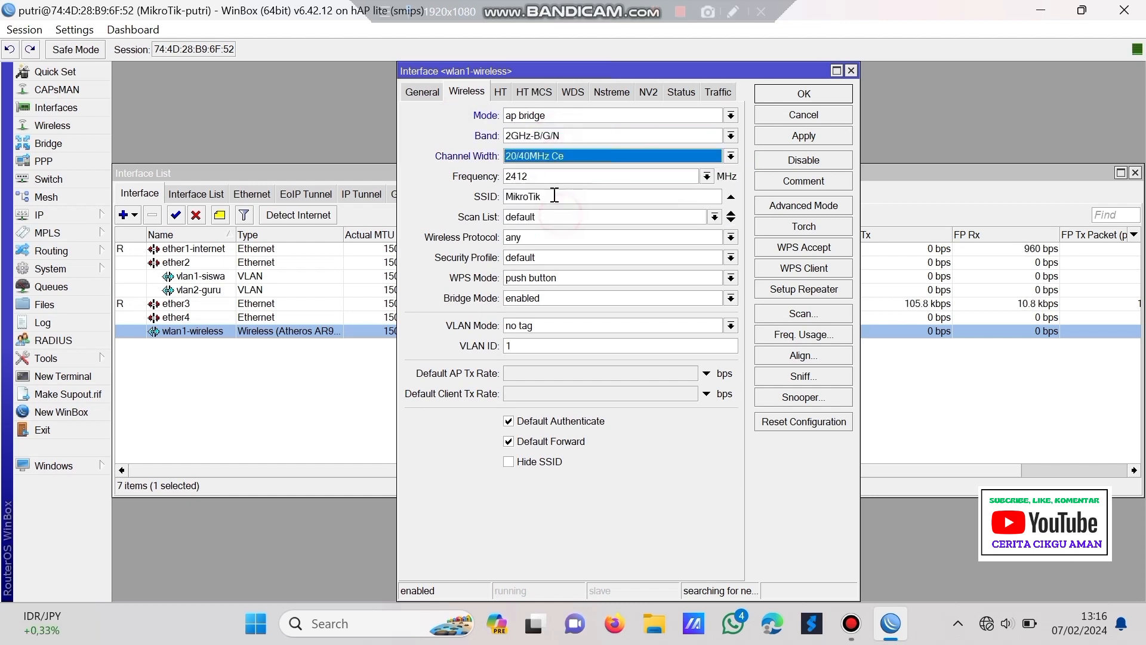
- Append the student's name to the MikroTik SSID and save the interface settings
click(564, 197)
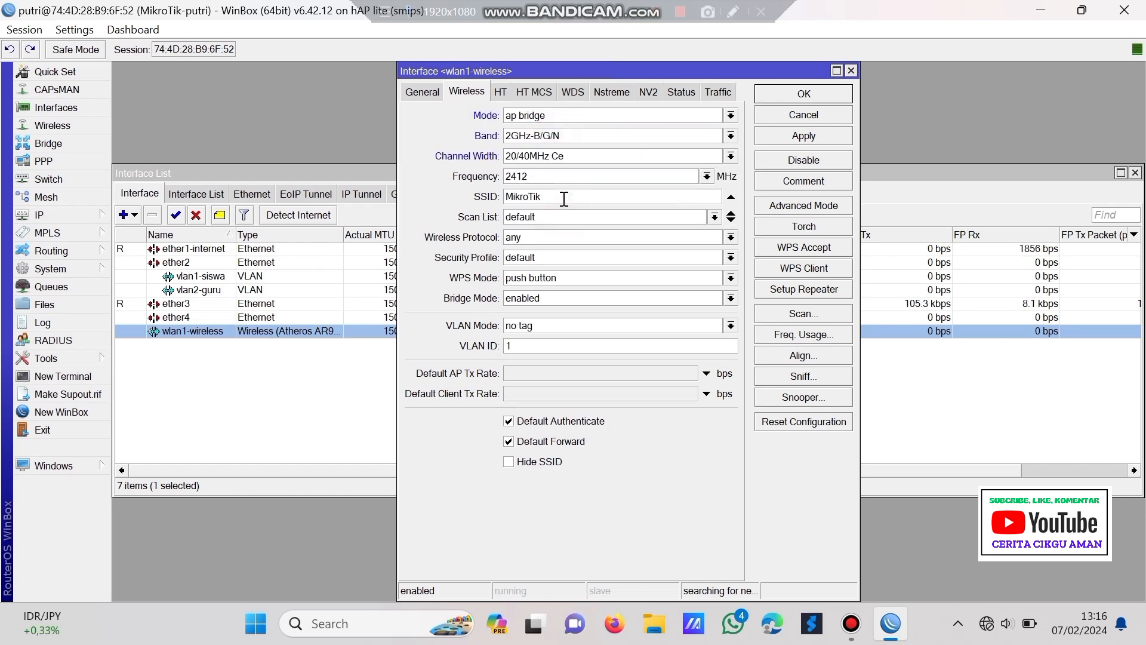
text(_putri)
click(804, 138)
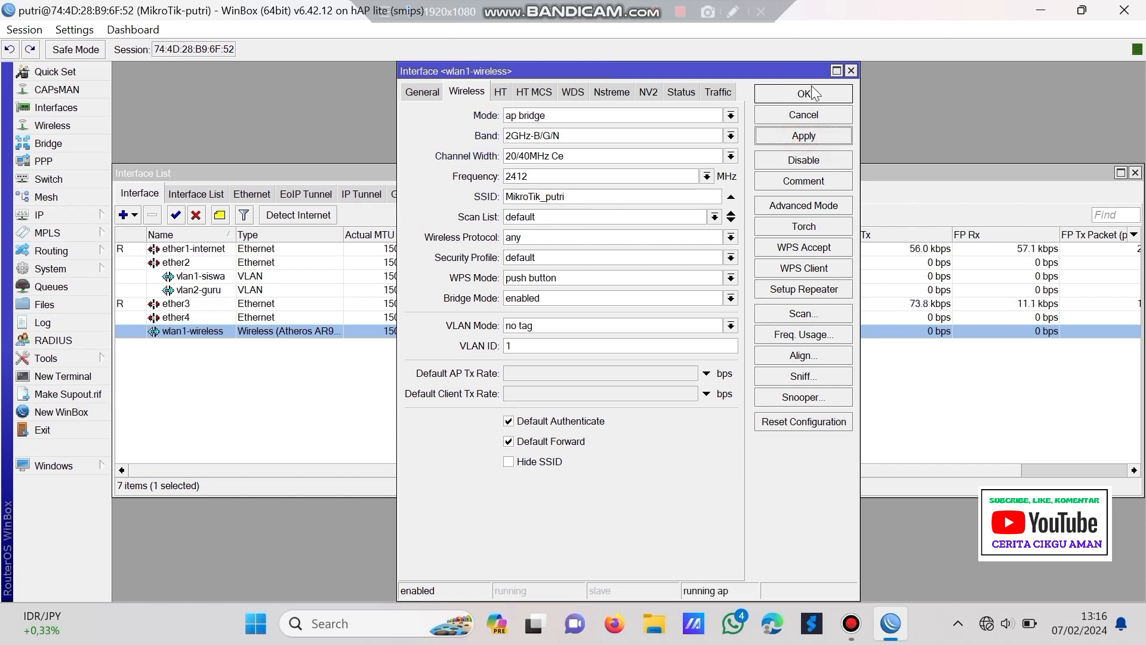
click(811, 92)
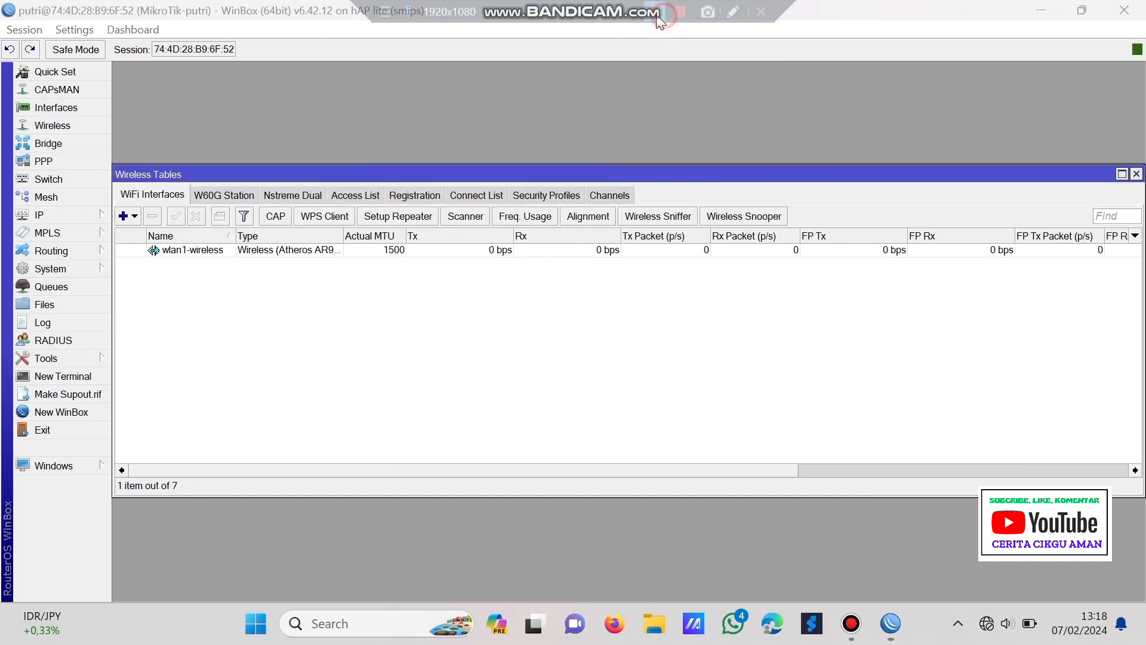
- Create security profile tkj with dynamic keys, WPA PSK and a pre-shared key
click(554, 196)
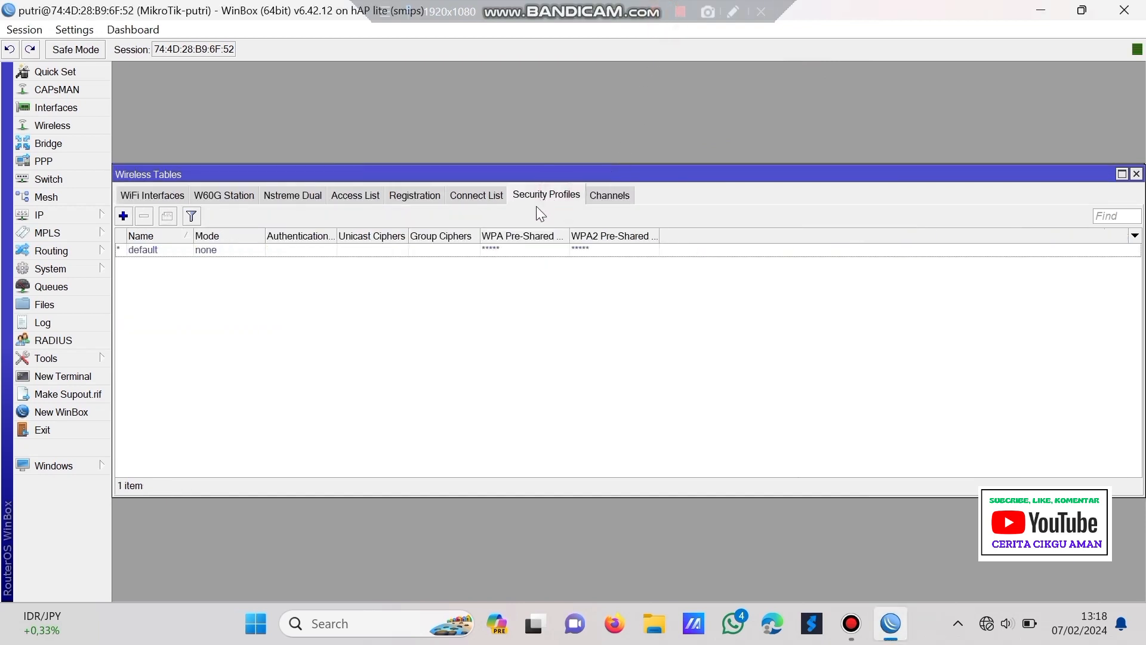
click(124, 215)
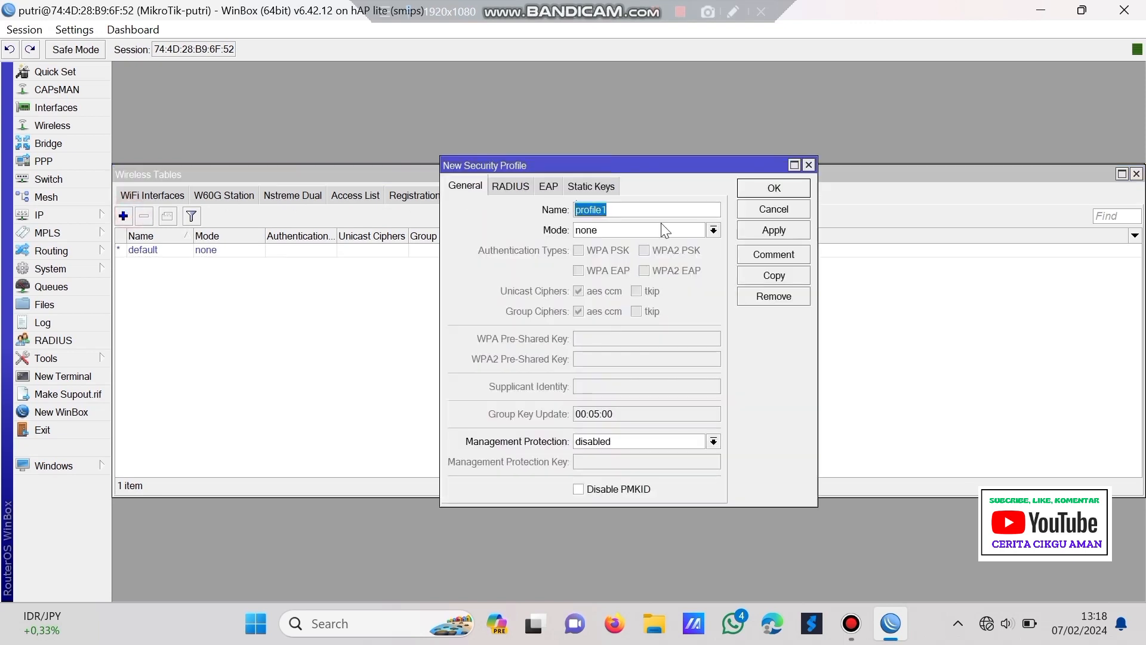
text(tkj)
click(661, 229)
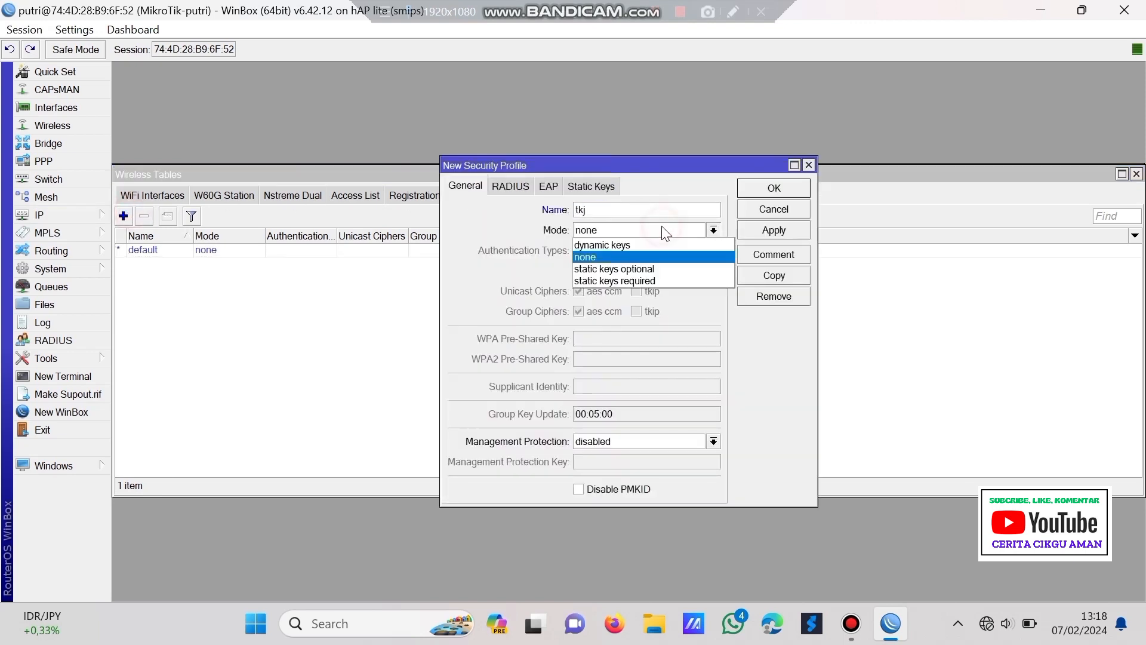
click(660, 247)
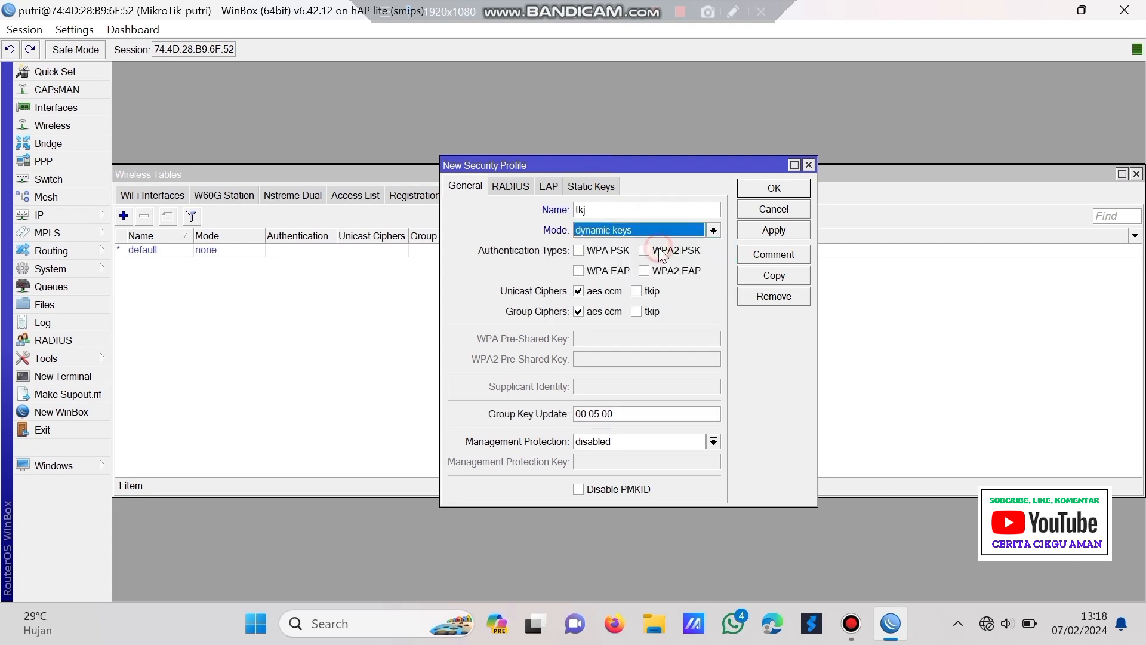
click(604, 252)
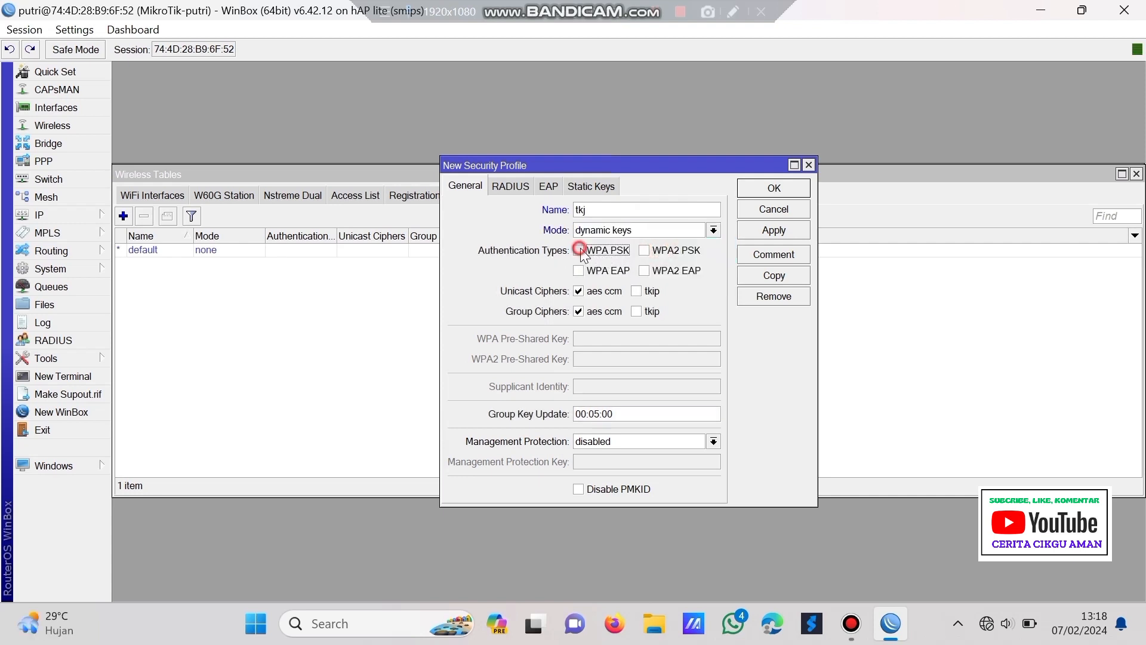
click(605, 339)
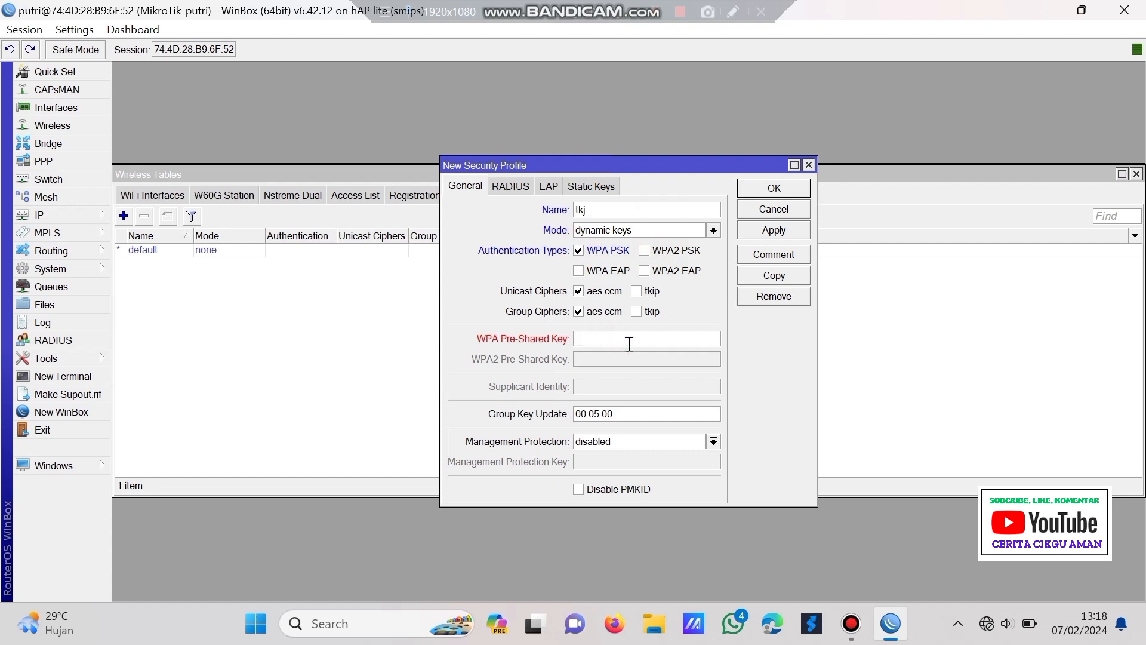
text(1)
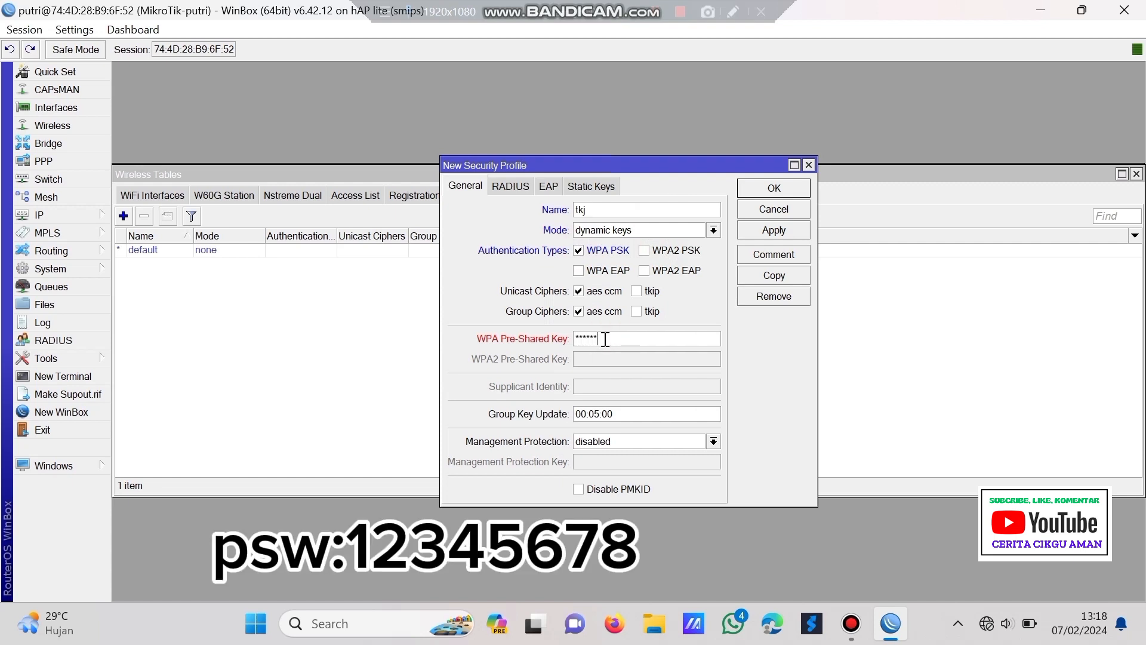
text(2345678)
click(771, 230)
click(773, 188)
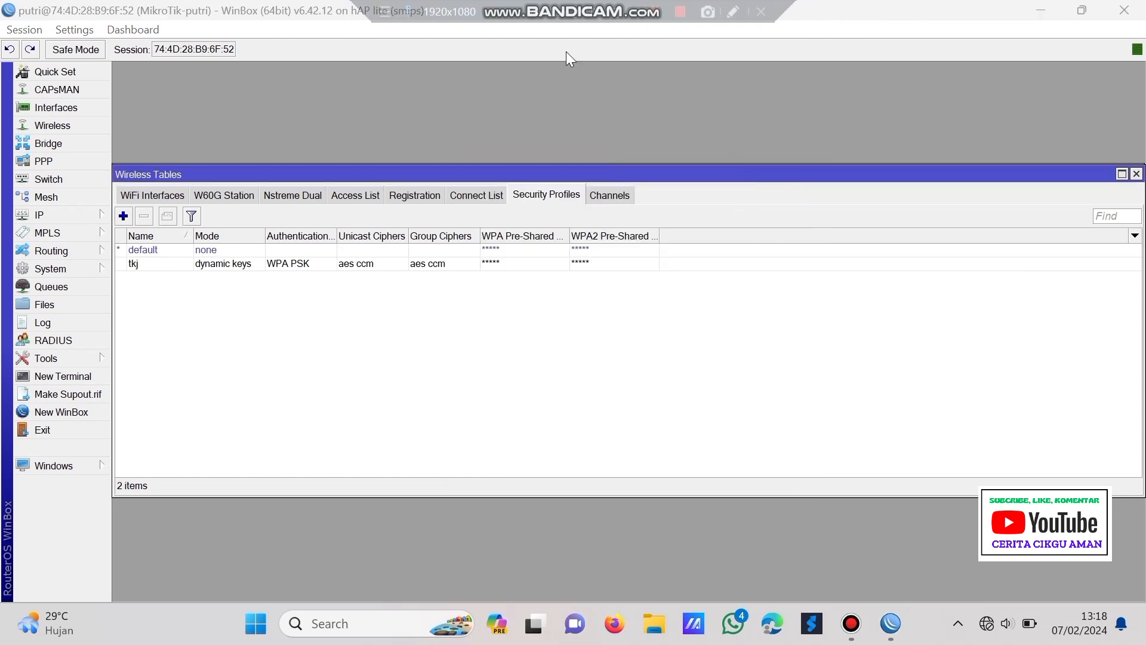
- Assign the tkj security profile to wlan1-wireless
click(141, 197)
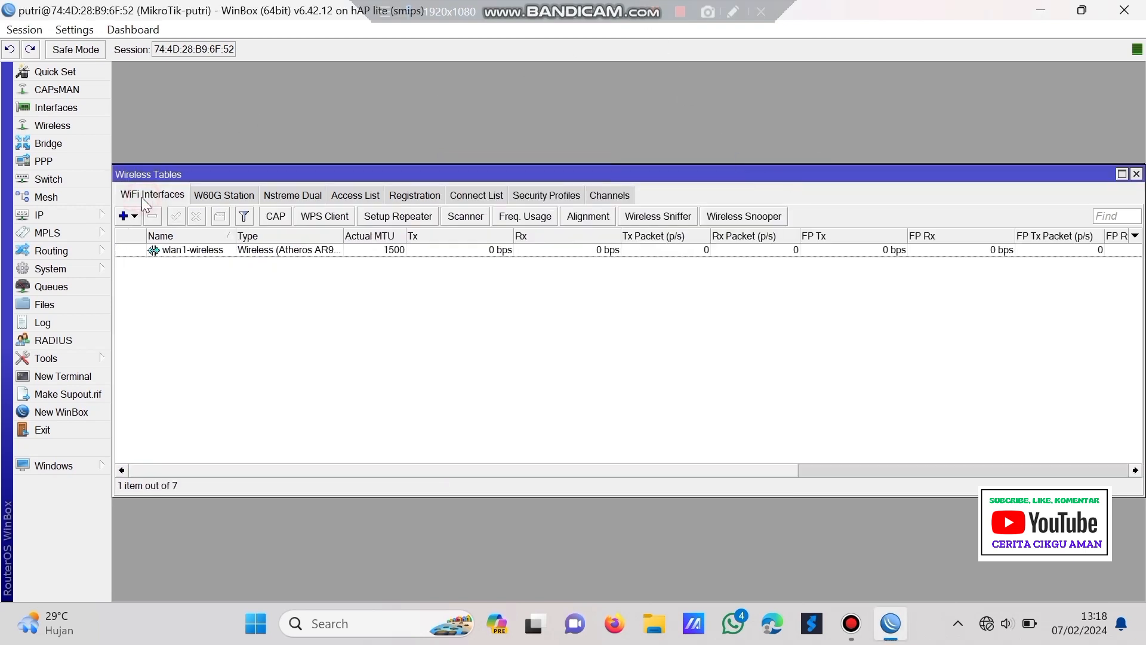
double_click(212, 255)
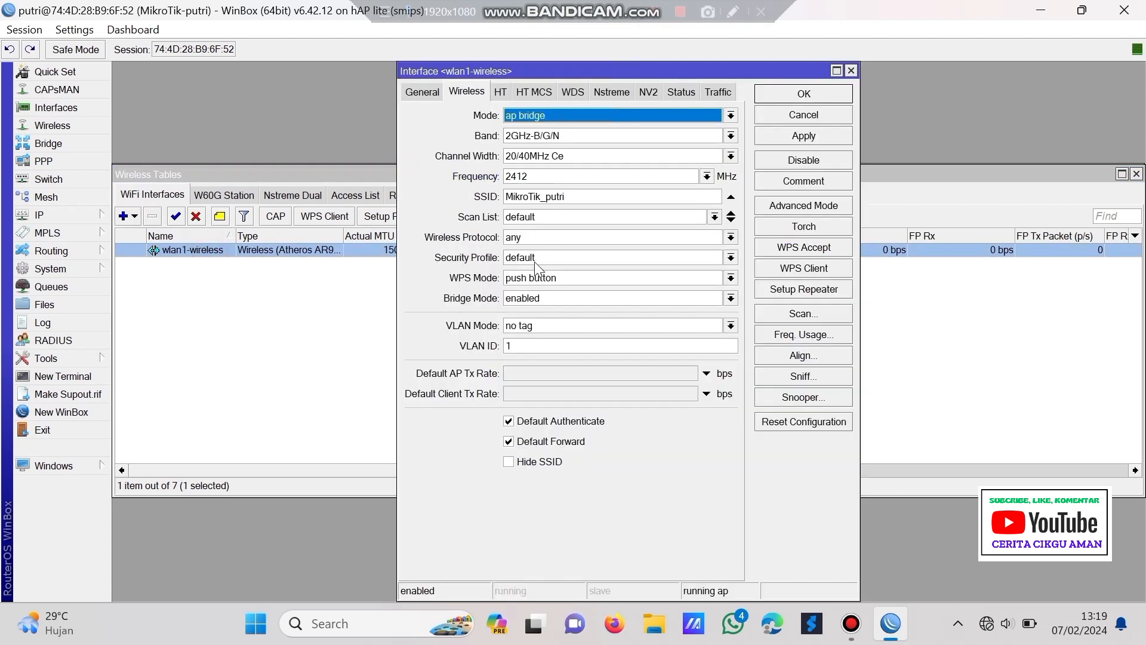
click(539, 258)
click(537, 294)
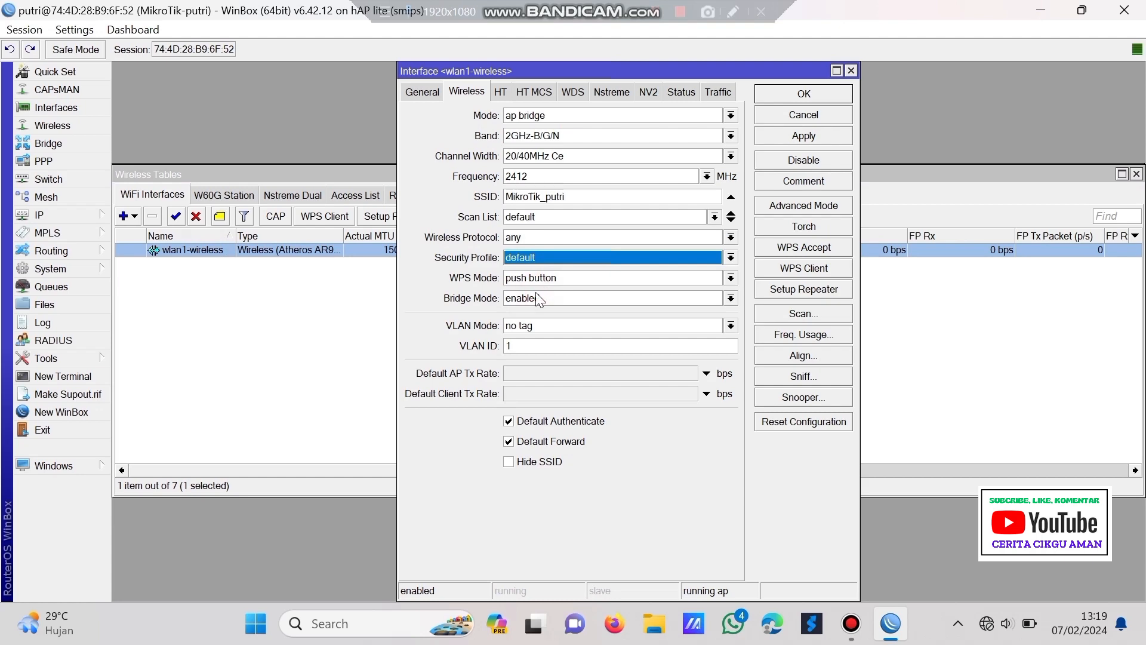
click(828, 136)
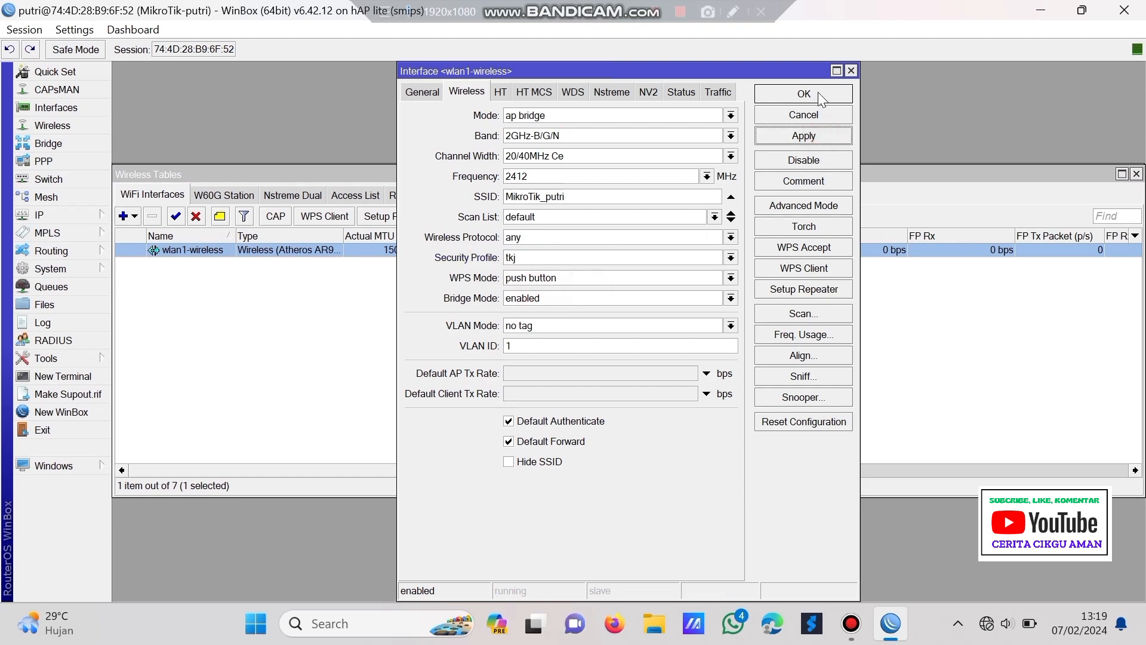
click(804, 94)
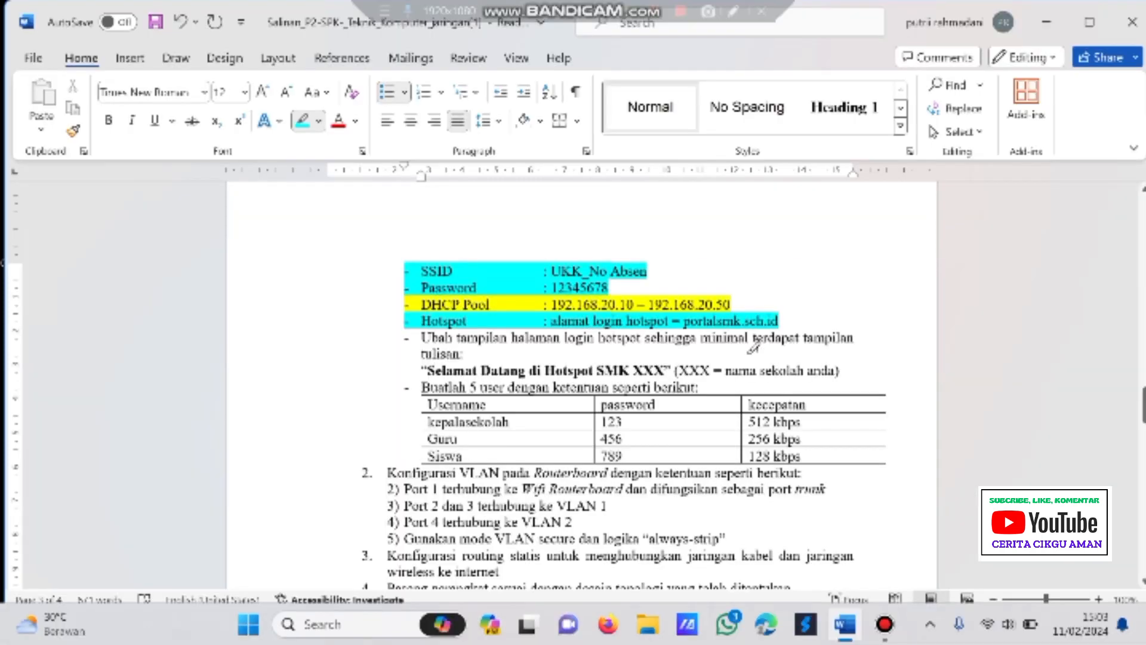
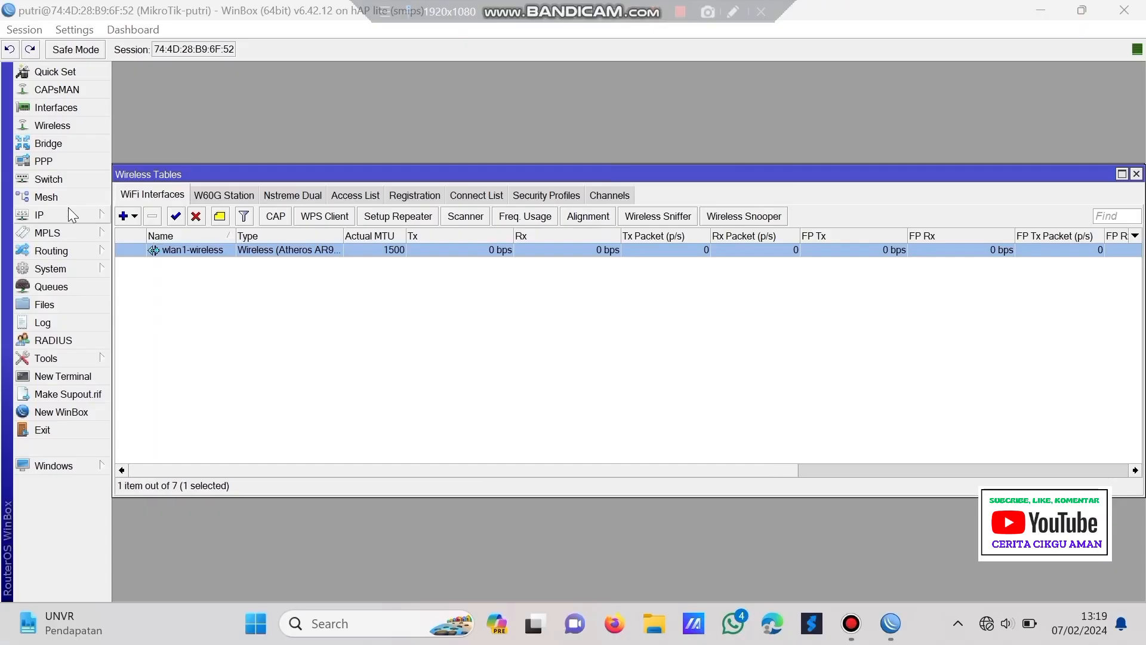
- Run Hotspot Setup on wlan1-wireless, accepting default address, pool, certificate, SMTP and DNS servers
click(72, 215)
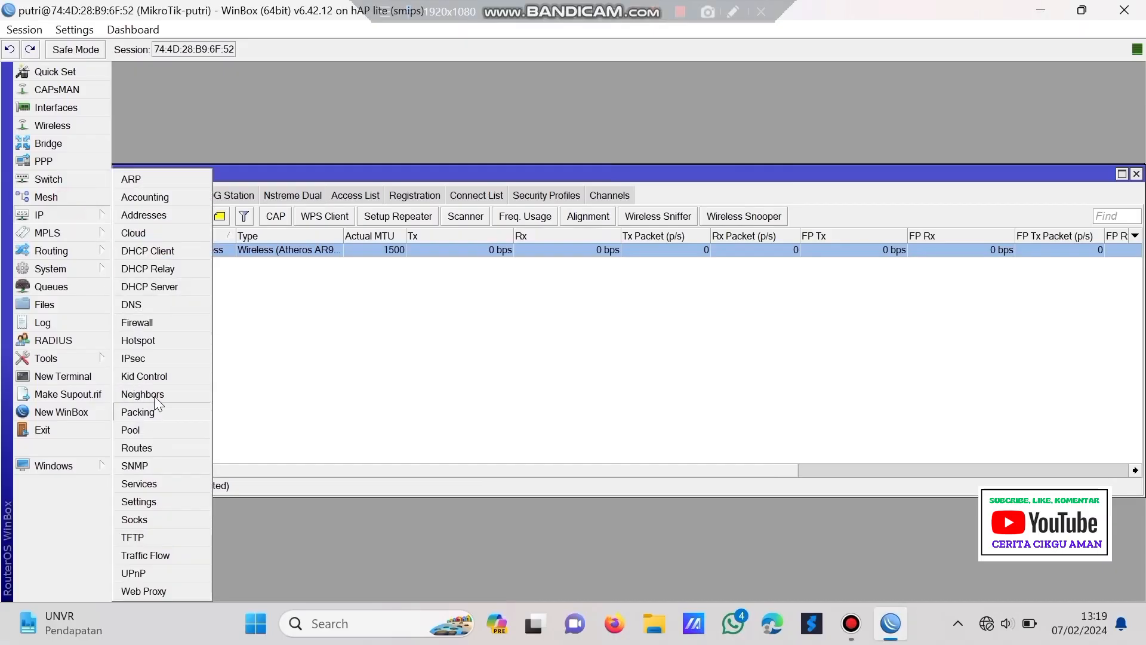
click(178, 343)
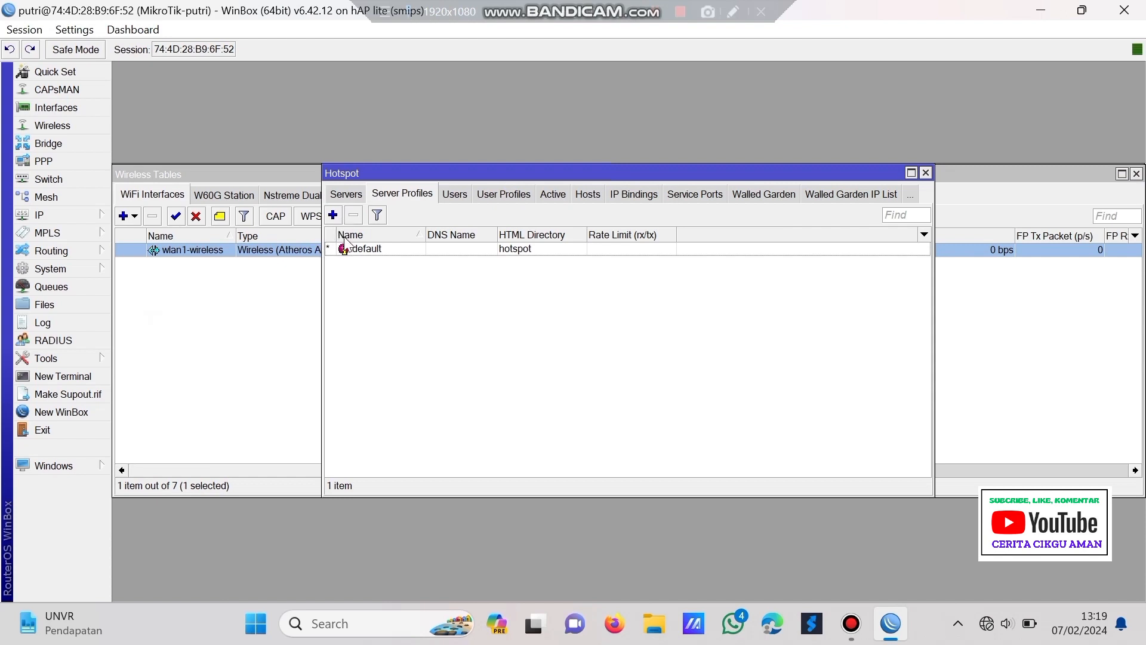
click(338, 198)
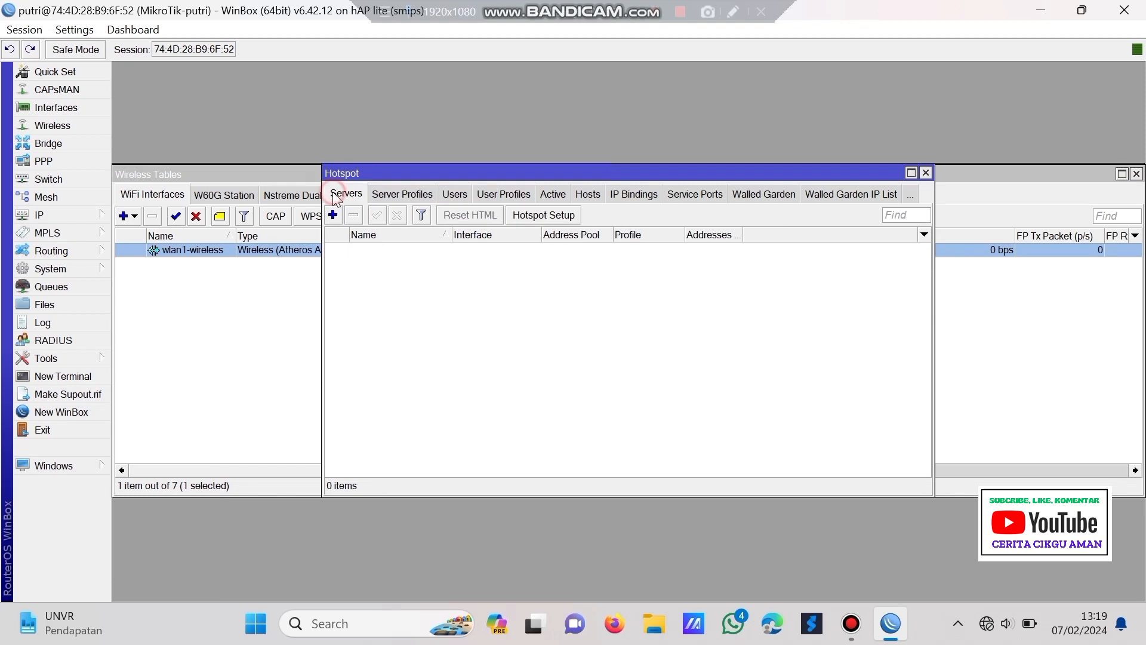
click(559, 222)
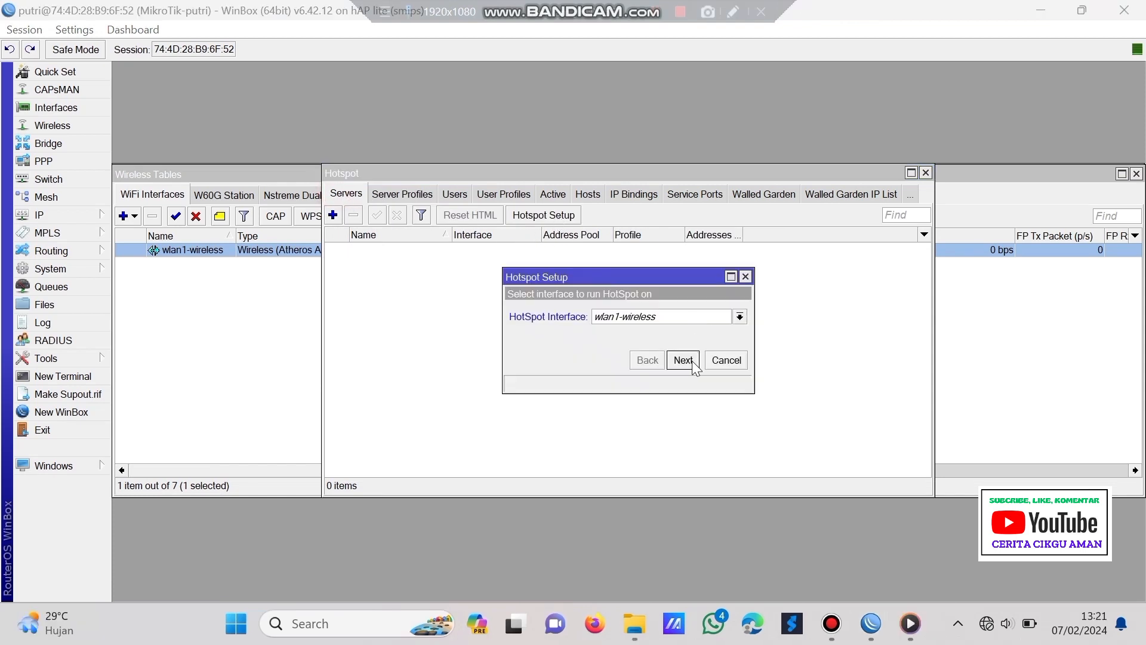
click(685, 361)
click(684, 360)
click(684, 361)
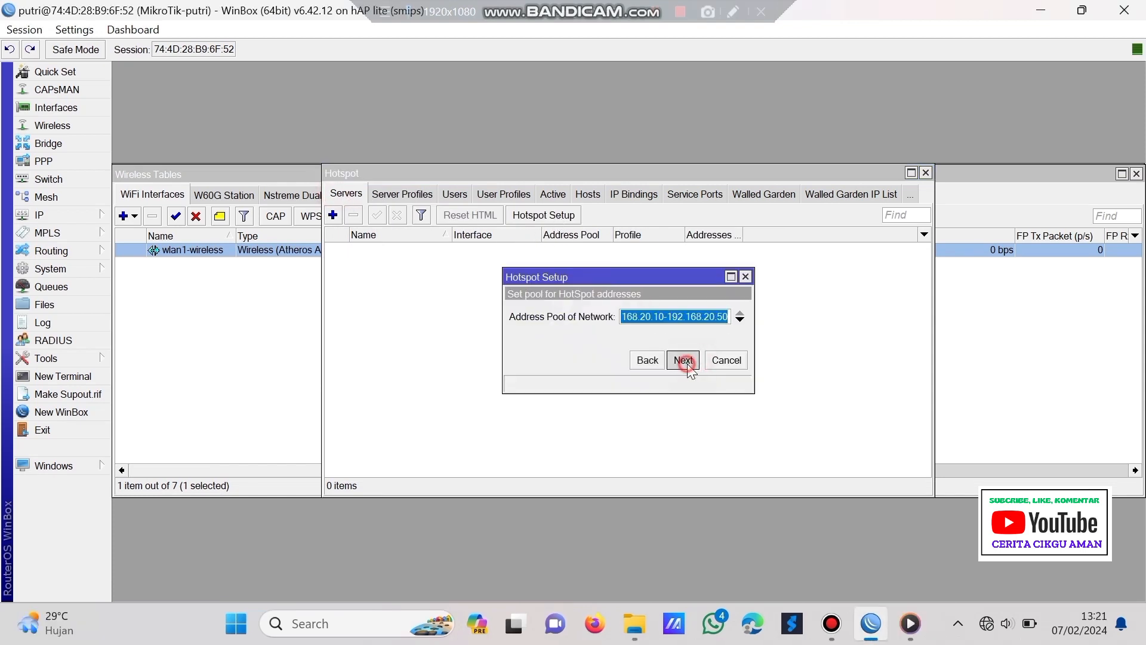
click(683, 361)
click(686, 363)
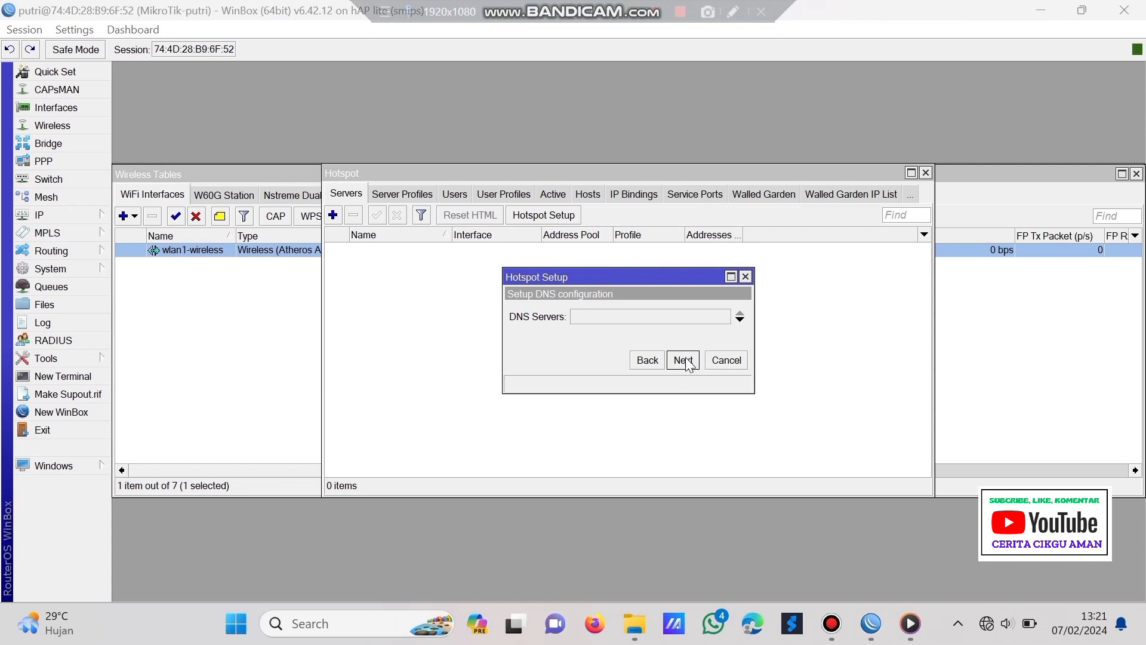
click(683, 362)
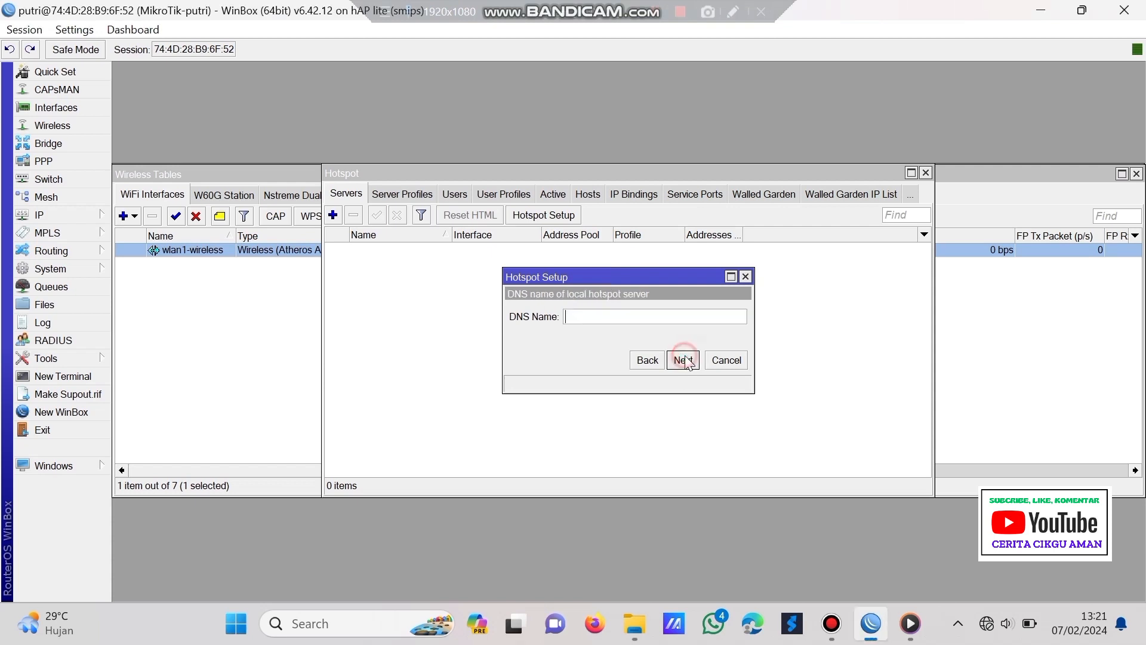
- Set DNS name portalsmk.sch.id and a local user password, then finish the hotspot setup
click(638, 316)
text(portalsm)
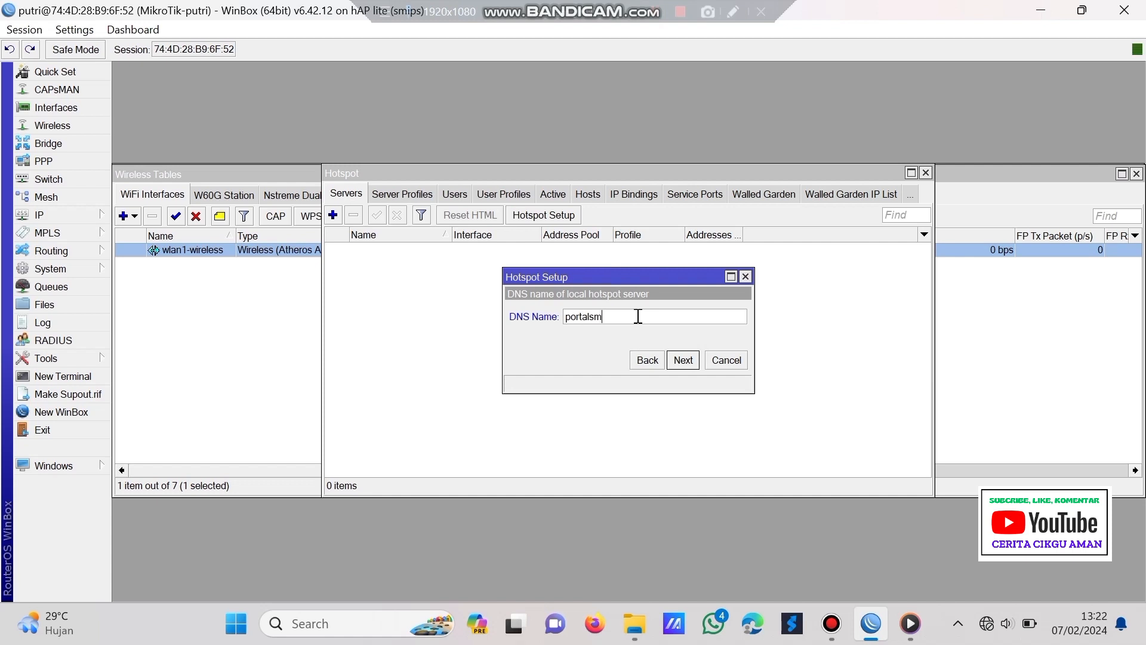
text(k.sch.id)
click(691, 364)
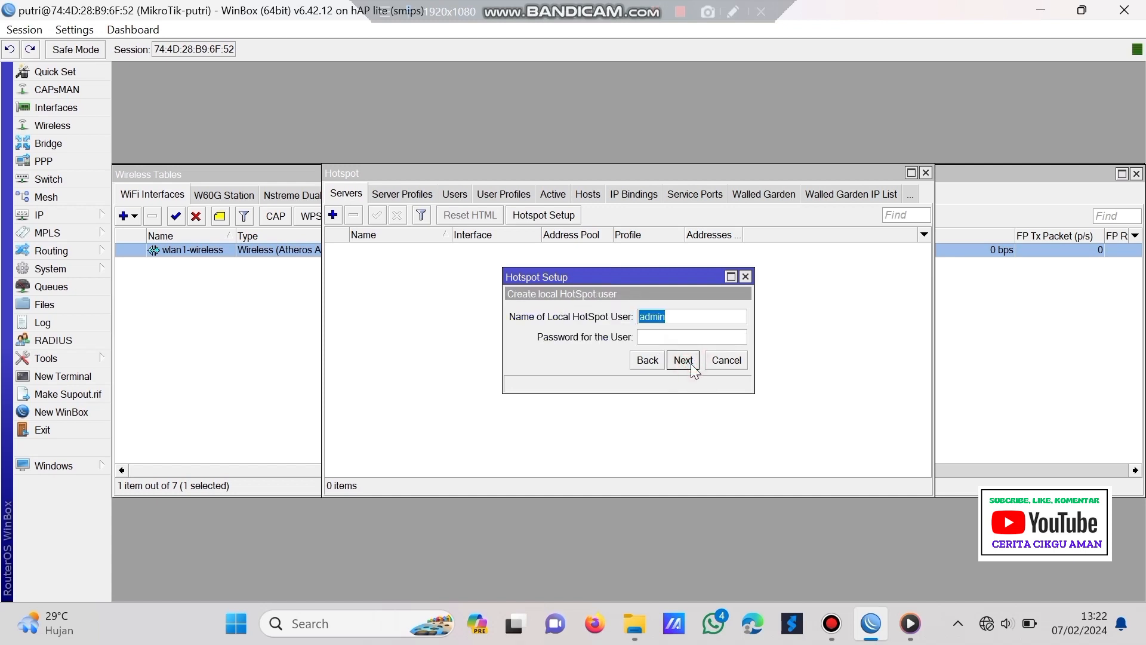
click(689, 338)
text(12345)
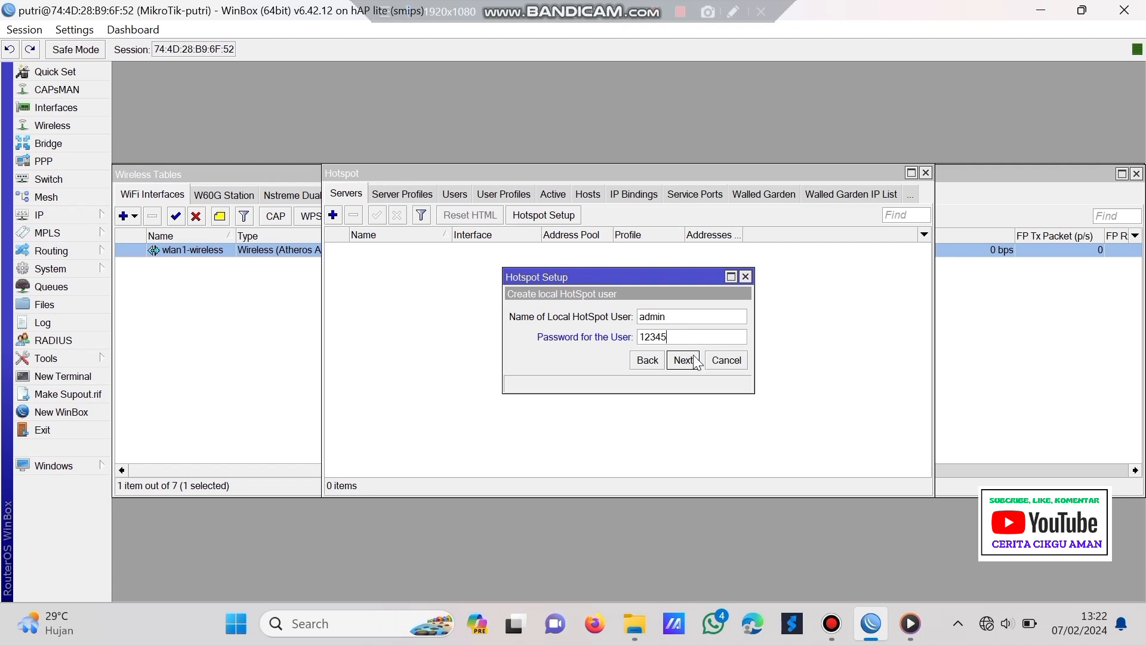
click(683, 360)
click(645, 333)
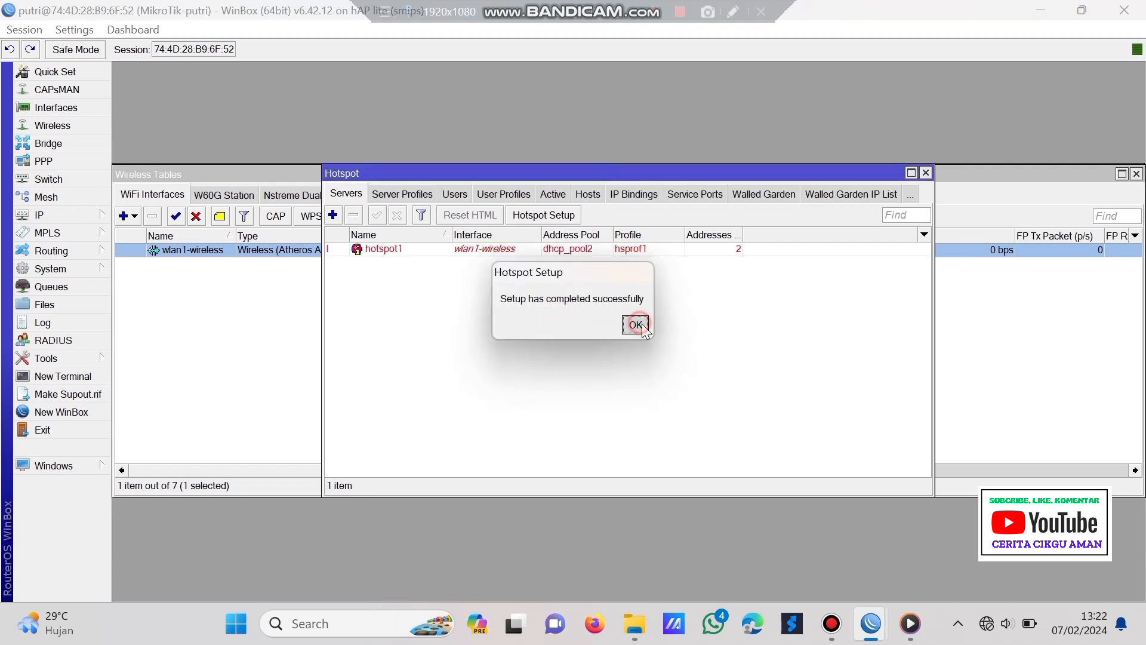
- Uncheck Cookie login in the hsprof1 server profile, leaving HTTP CHAP, and apply
click(649, 12)
click(410, 195)
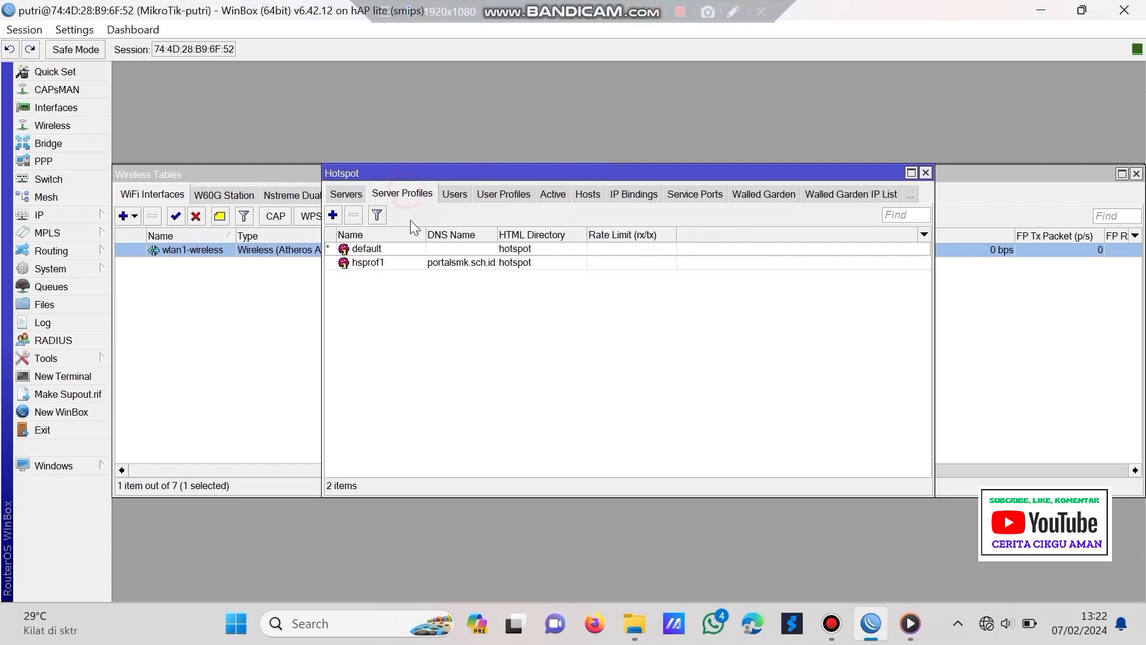
click(404, 261)
double_click(405, 262)
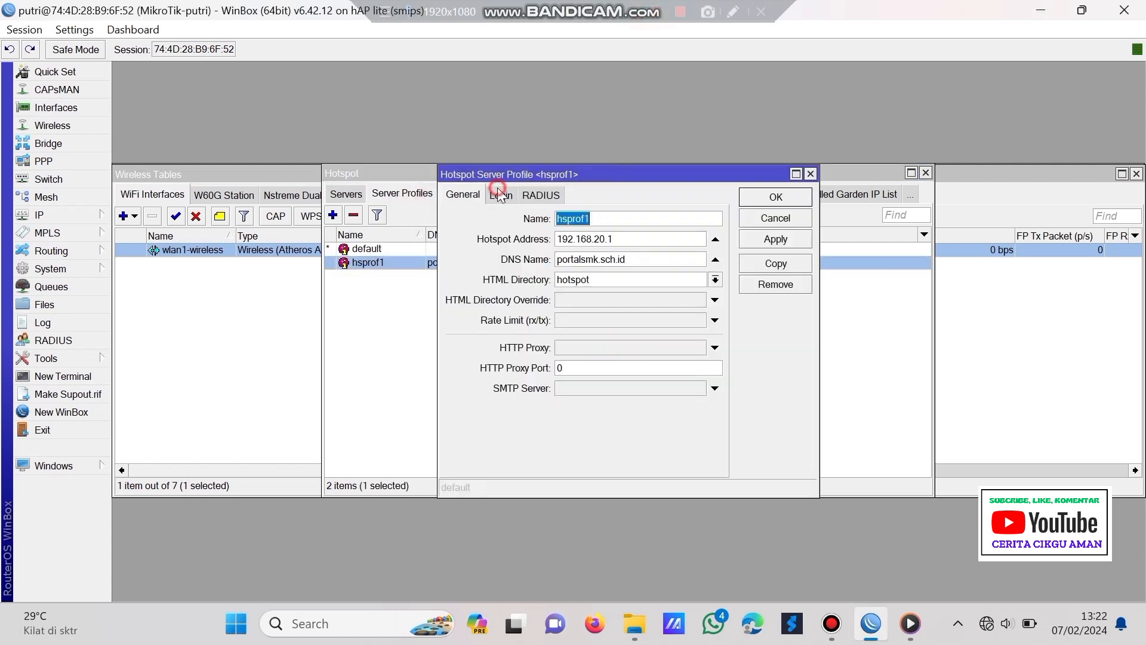
click(501, 196)
click(621, 220)
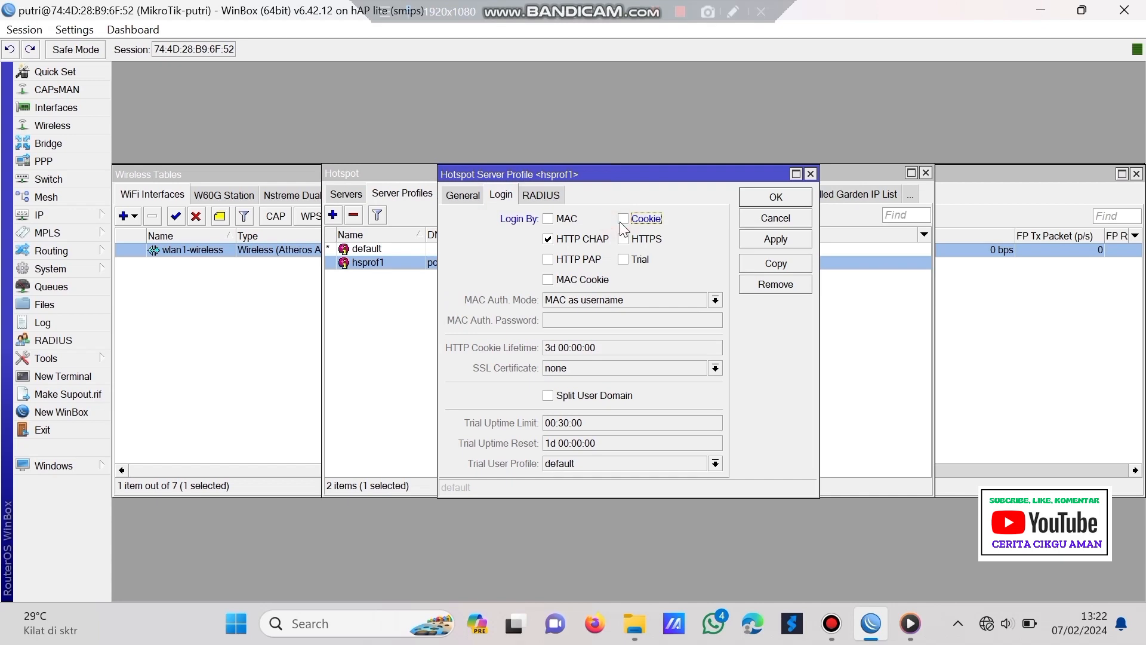
click(765, 238)
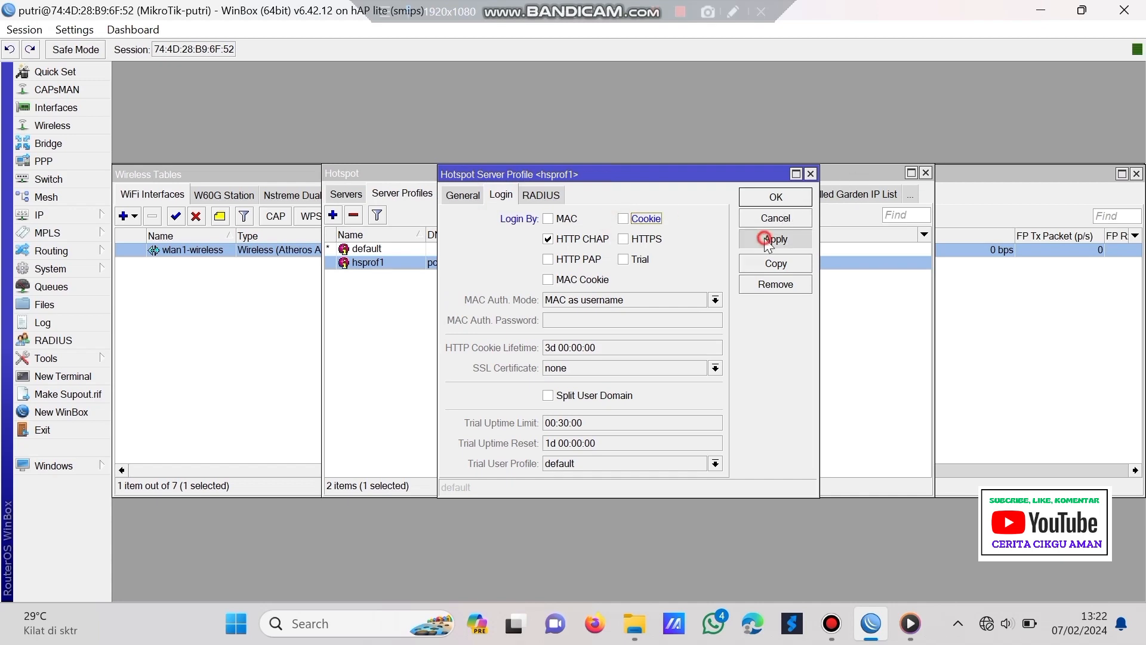
click(775, 197)
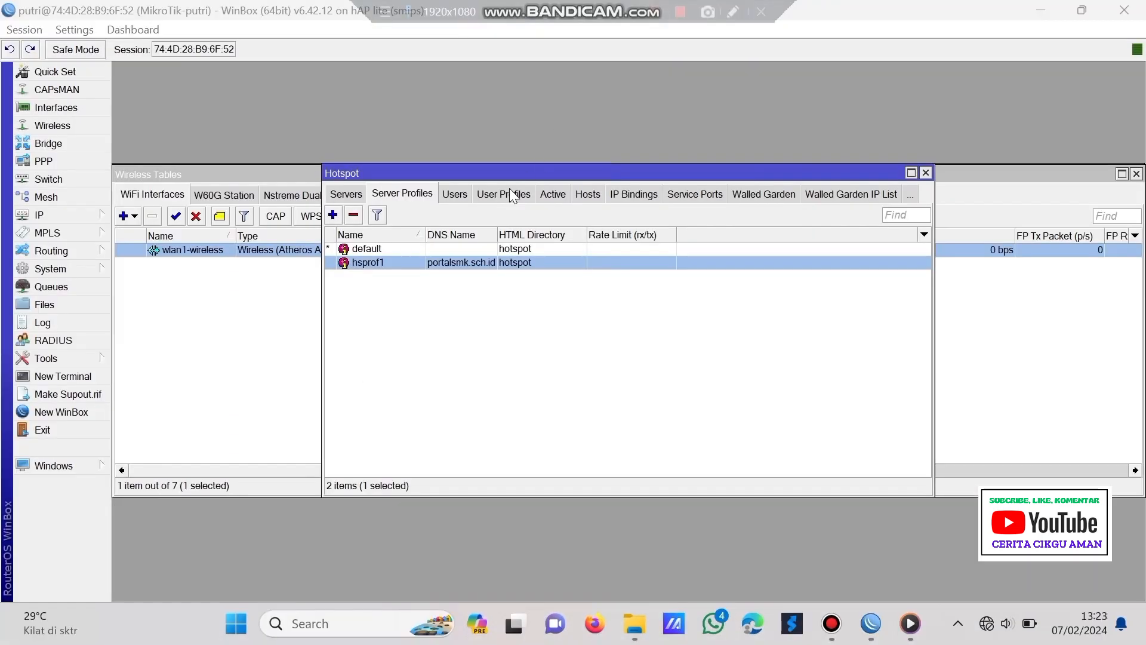
- Back in WinBox, show the hotspot User Profiles list
click(508, 190)
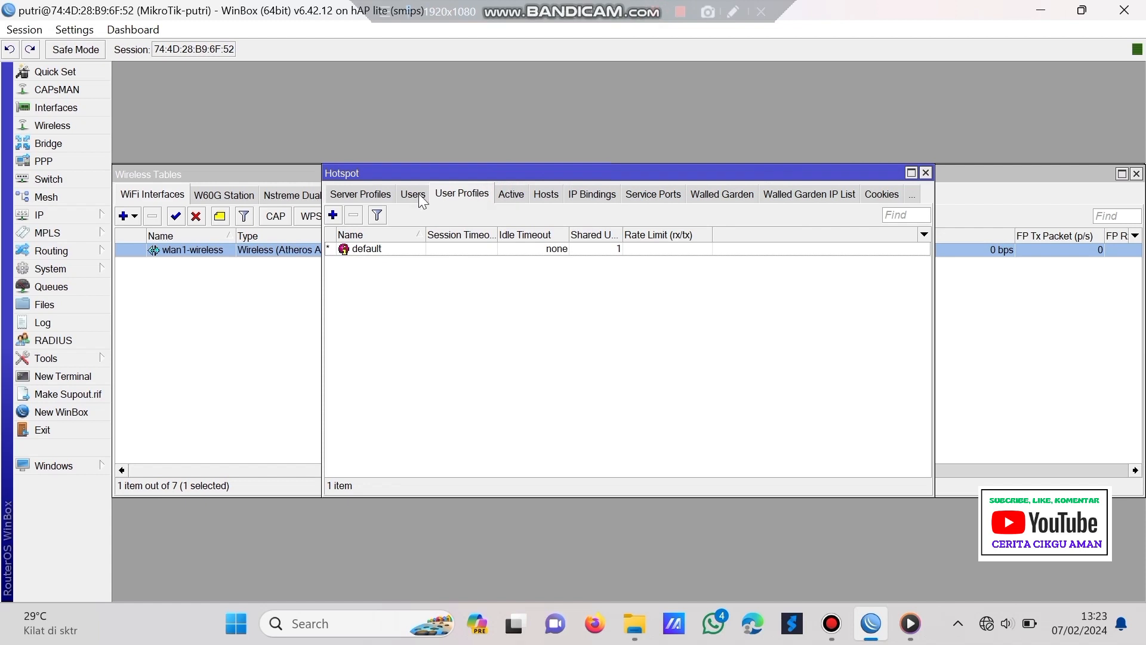
- Add user profile kepsek with address pool dhcp_pool2 and rate limit 5m/5m
click(333, 215)
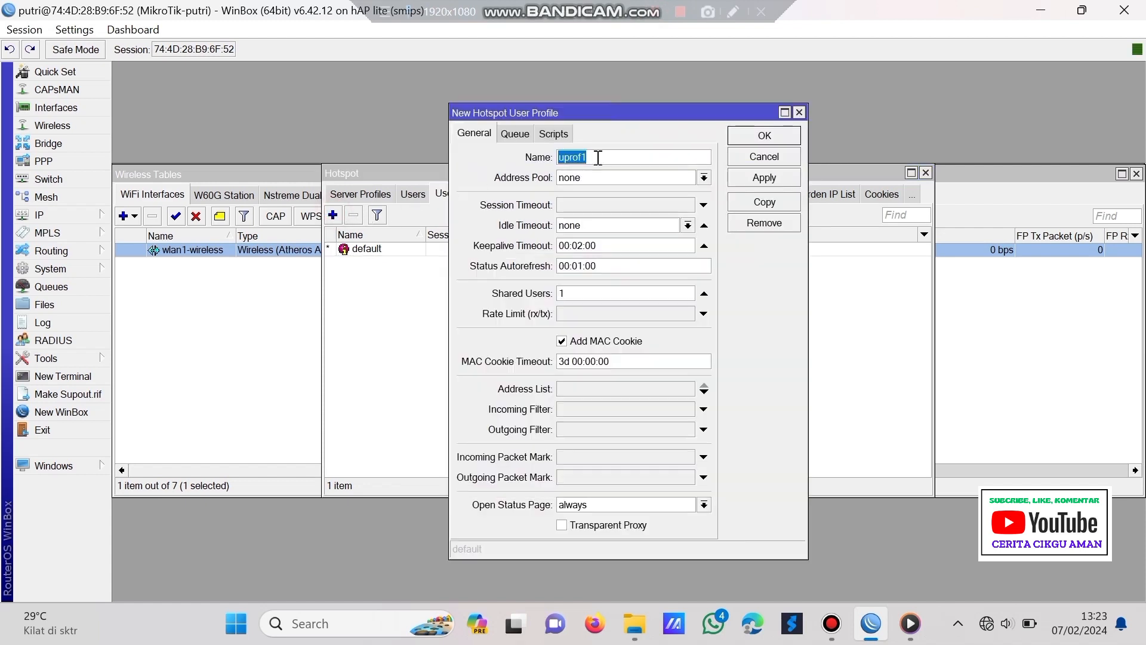
click(600, 162)
key(BackSpace)
key(BackSpace)
key(BackSpace)
key(BackSpace)
key(BackSpace)
key(BackSpace)
click(603, 178)
click(612, 216)
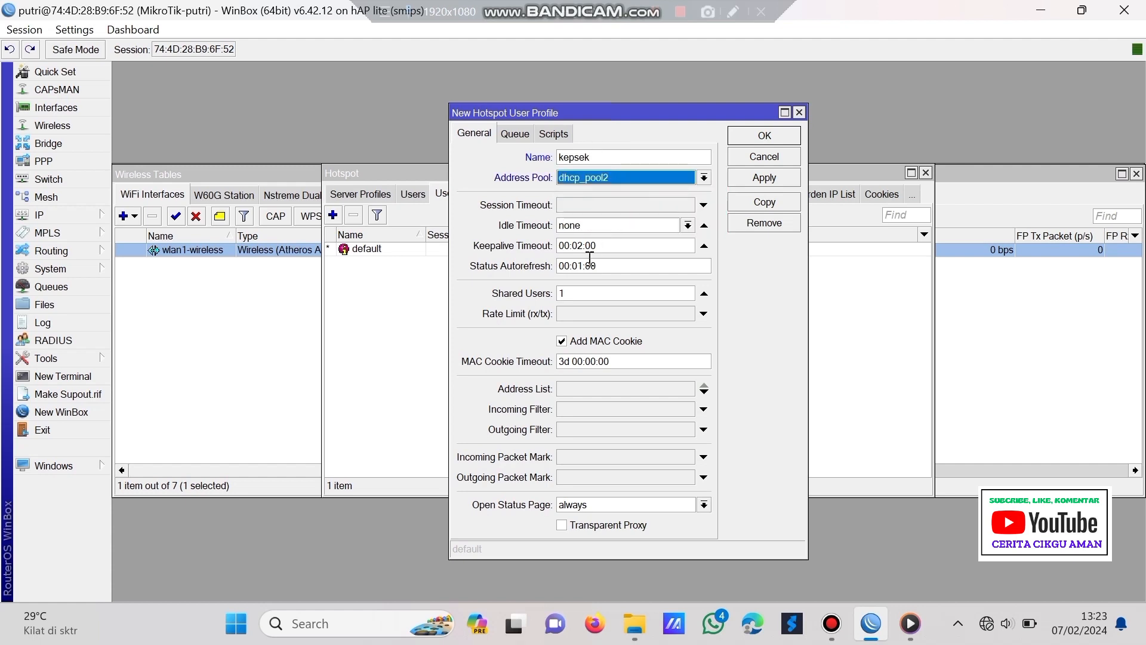
click(579, 313)
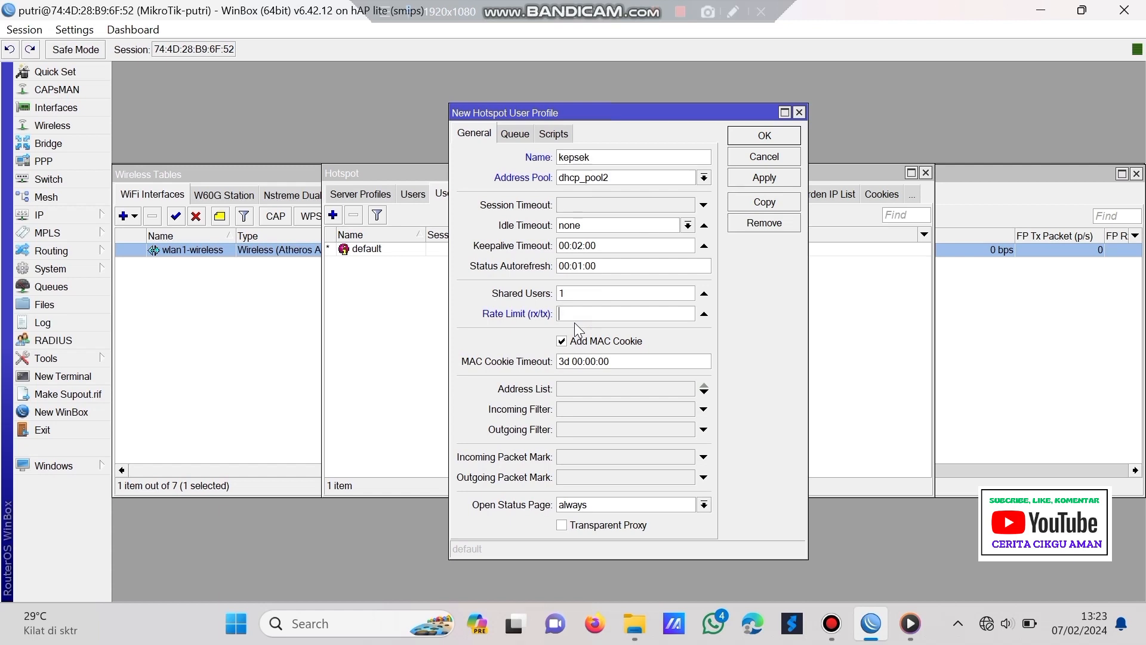
text(5m/5m)
click(525, 135)
click(578, 174)
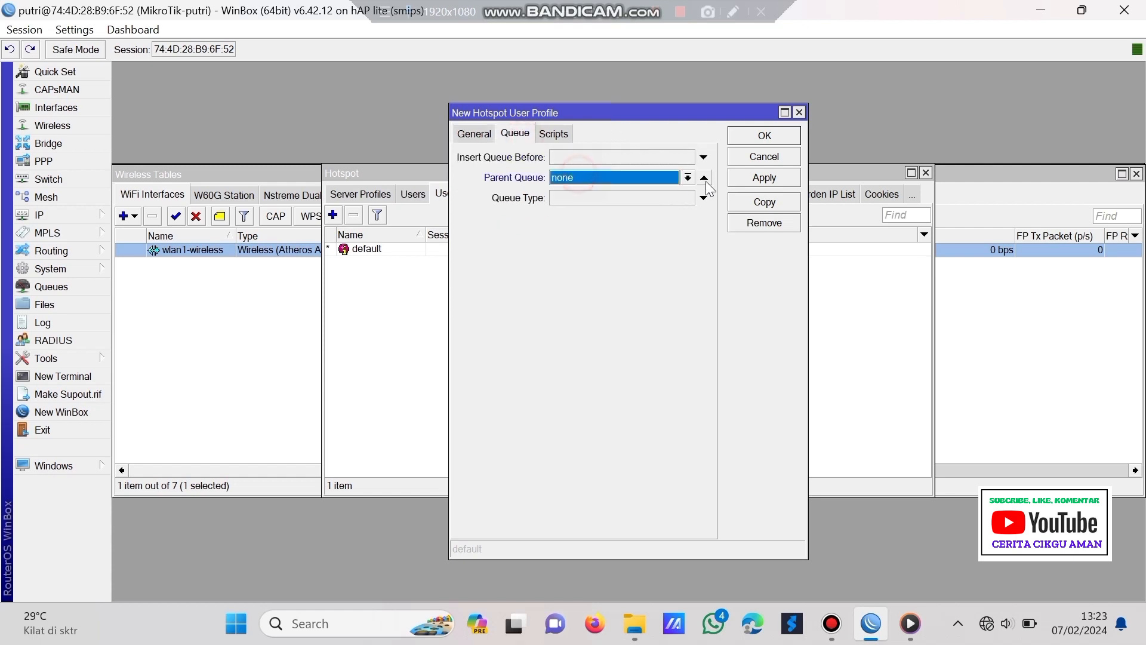
click(741, 178)
click(773, 134)
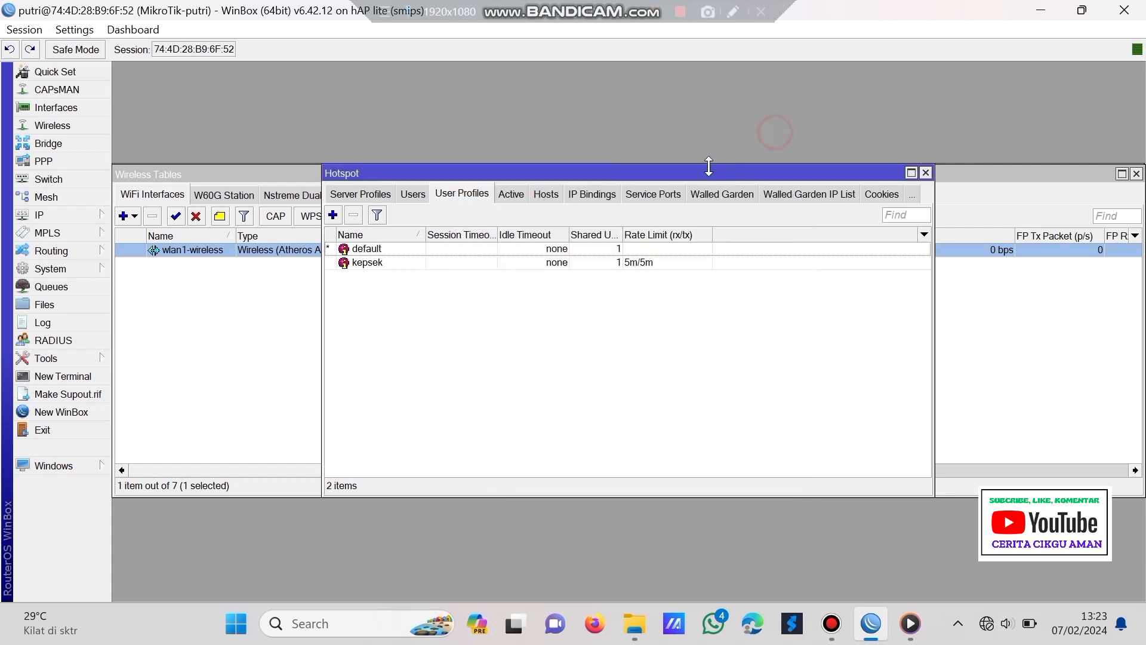
- Add user profile guru with address pool dhcp_pool2 and rate limit 3m/3m
click(332, 215)
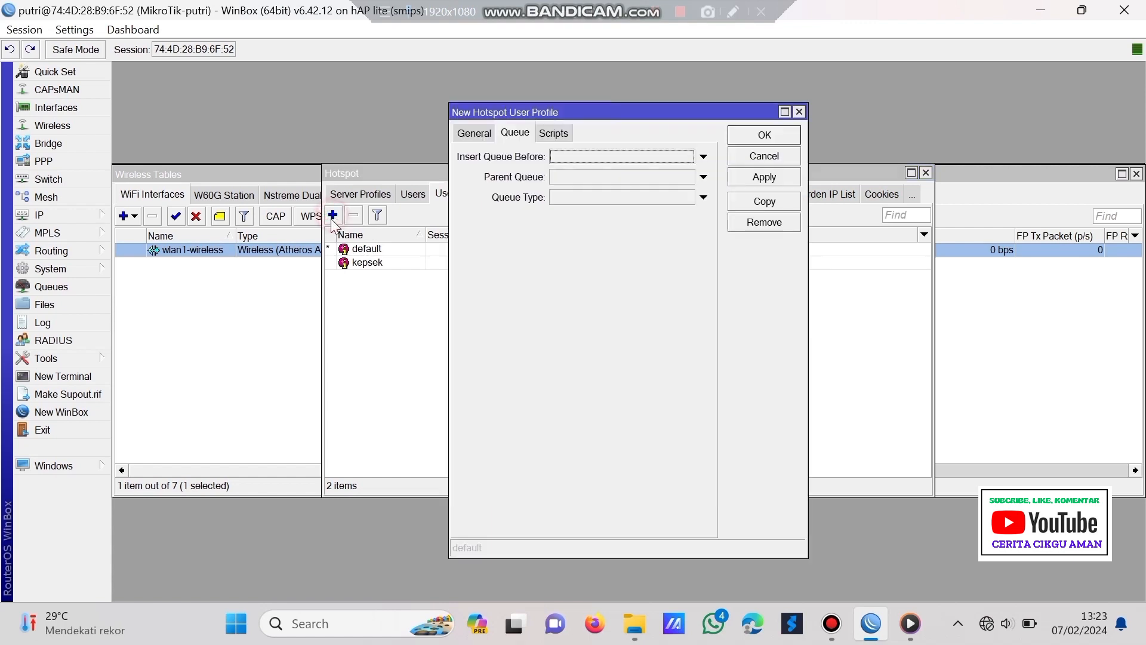
click(558, 174)
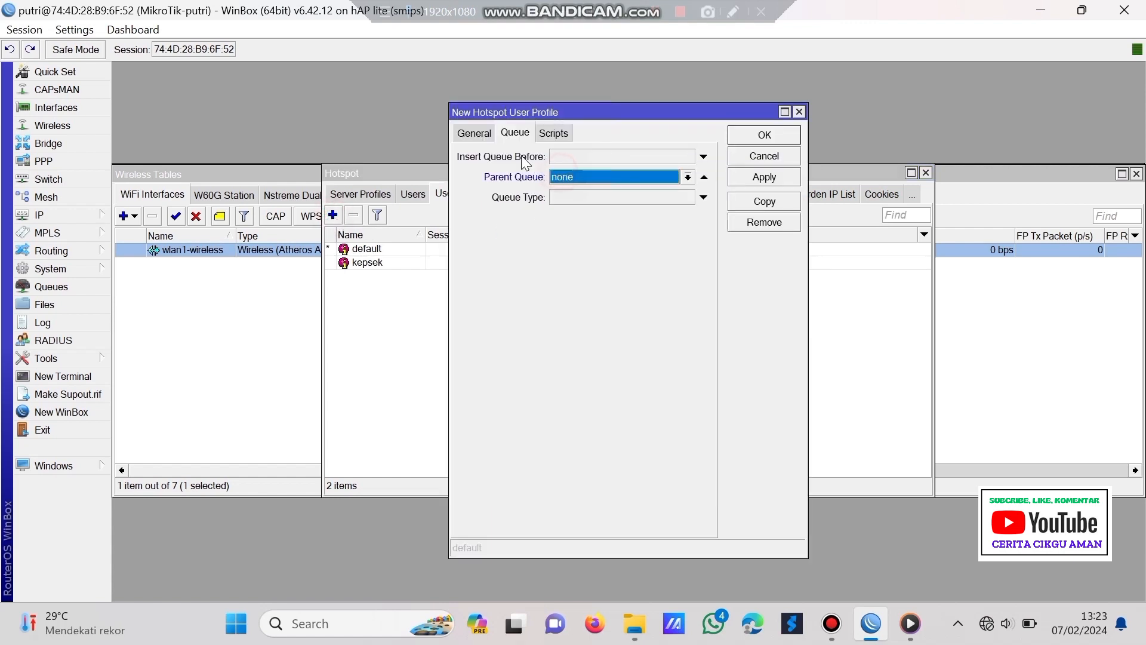
click(480, 135)
text(guru)
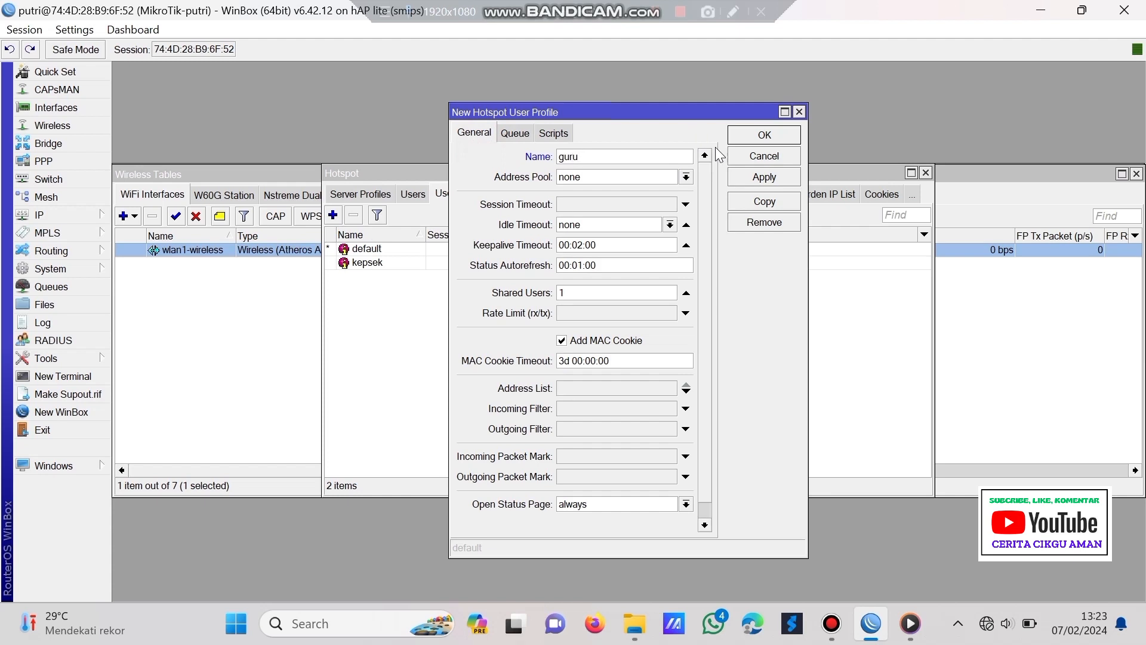
click(641, 175)
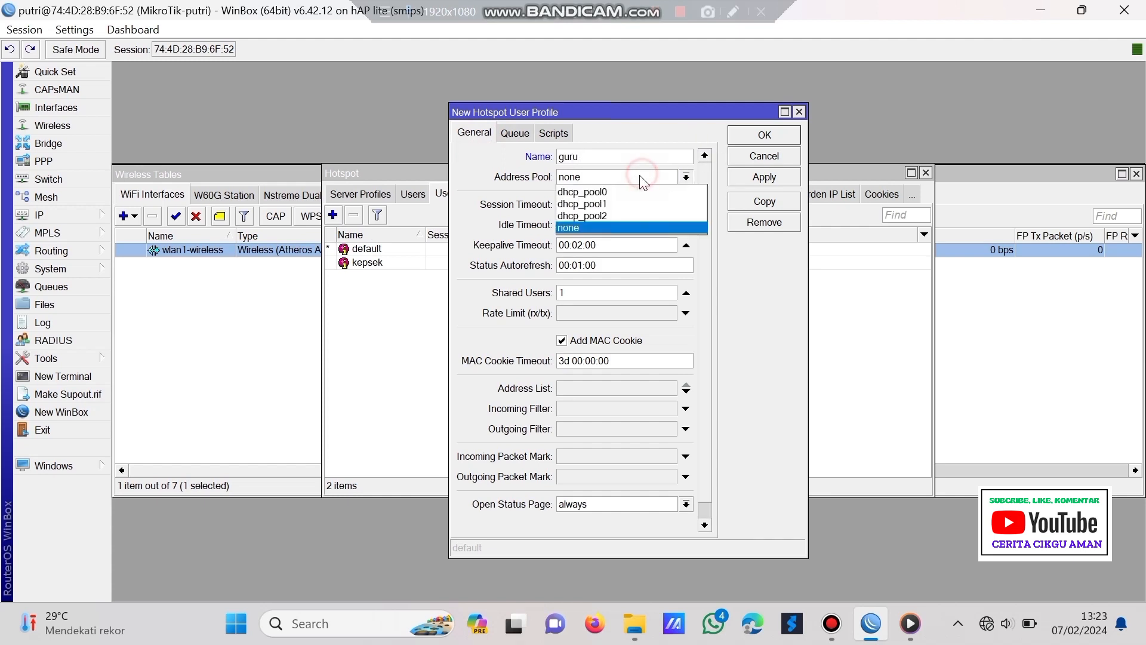
click(635, 215)
click(615, 313)
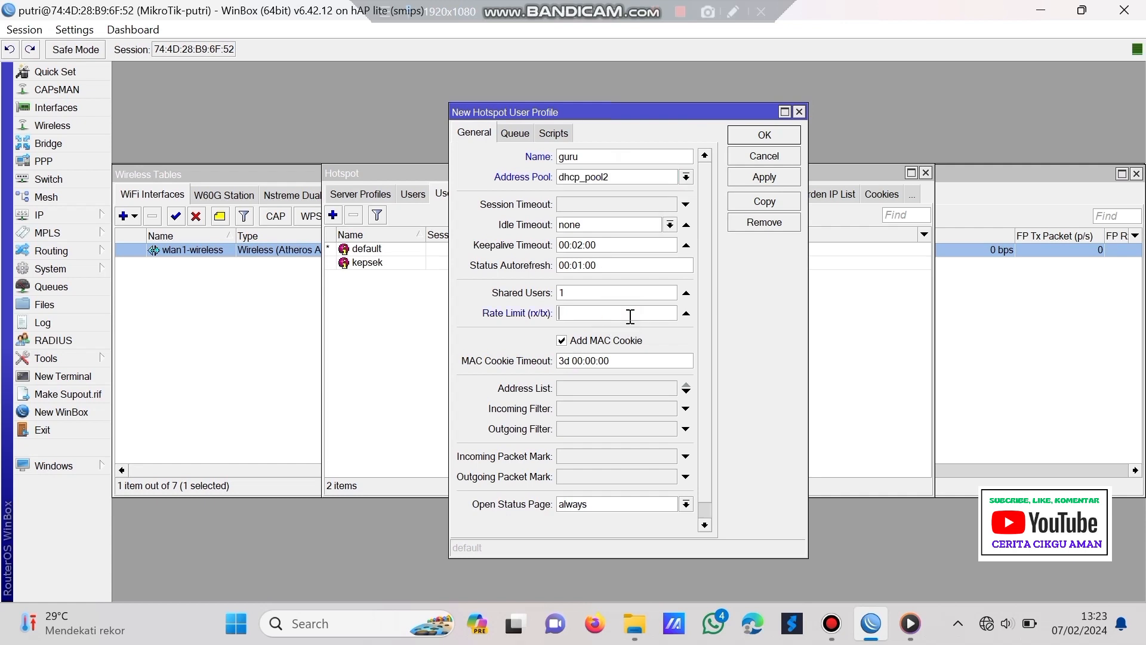
text(3m/3m)
click(516, 134)
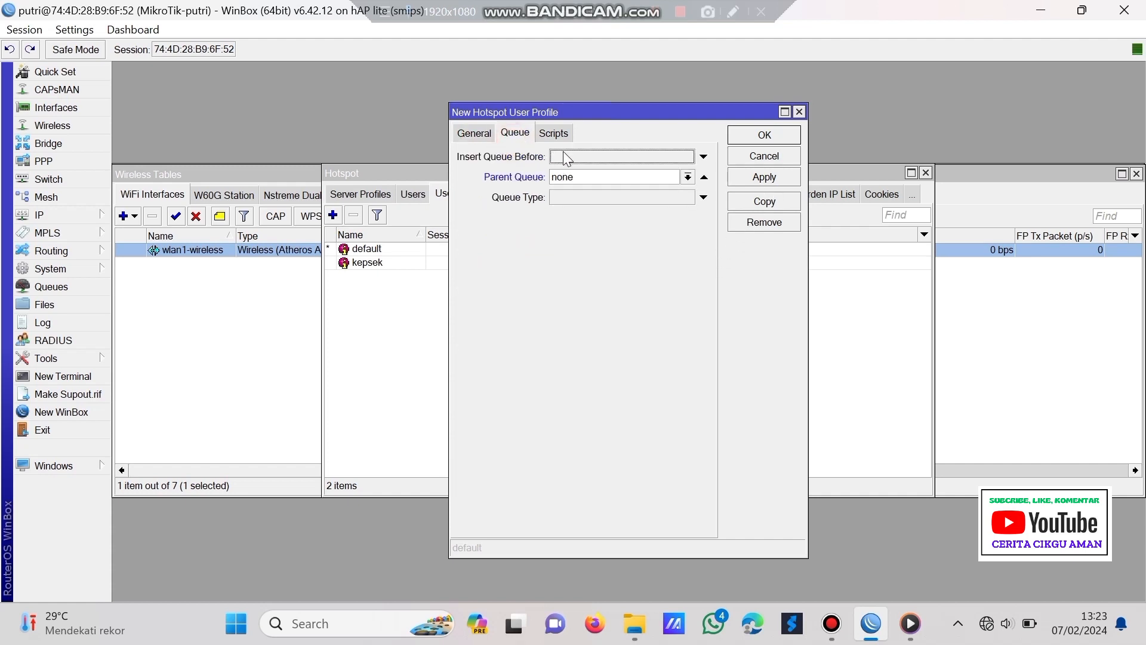
click(758, 178)
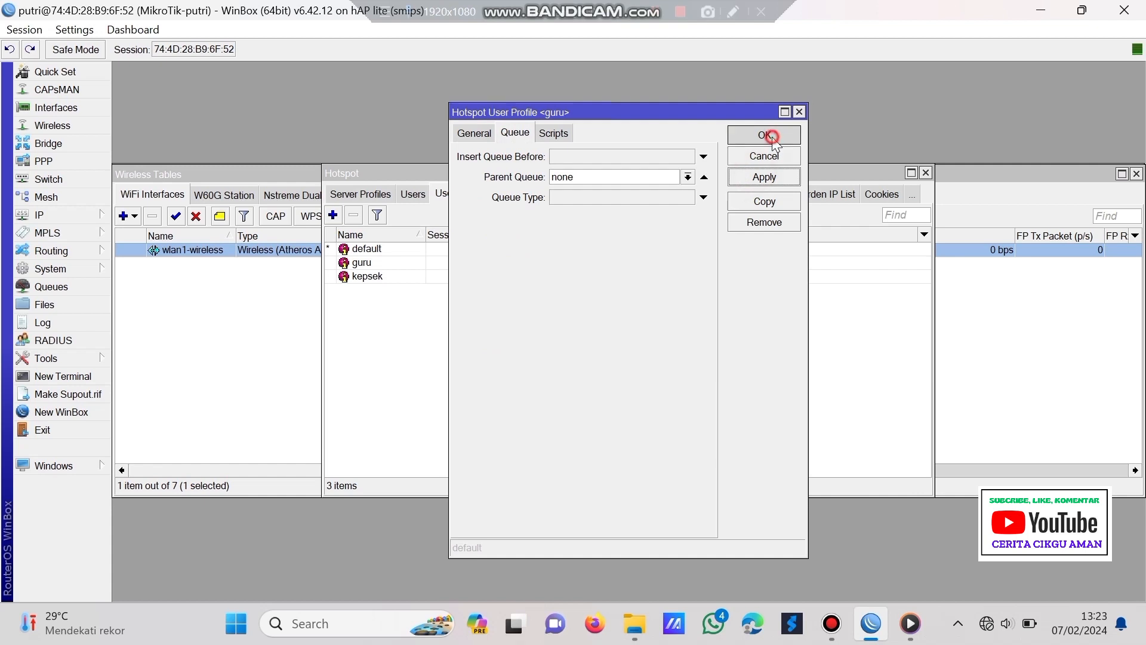
click(764, 135)
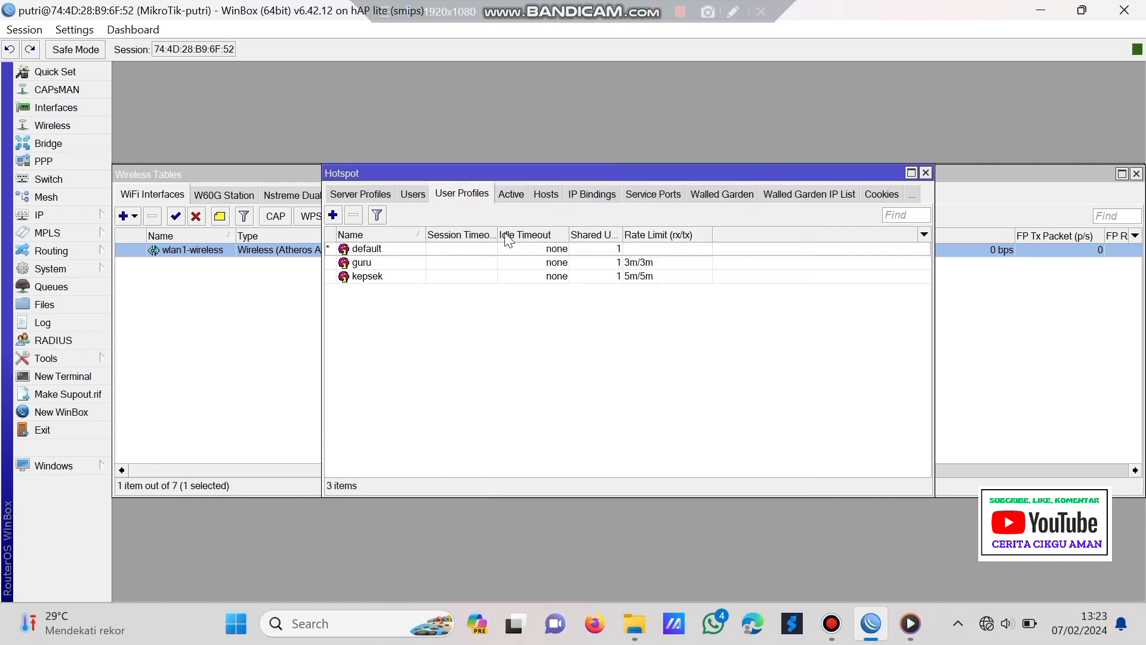
- Add user profile siswa with address pool dhcp_pool2 and rate limit 2m/2m
click(332, 215)
click(570, 173)
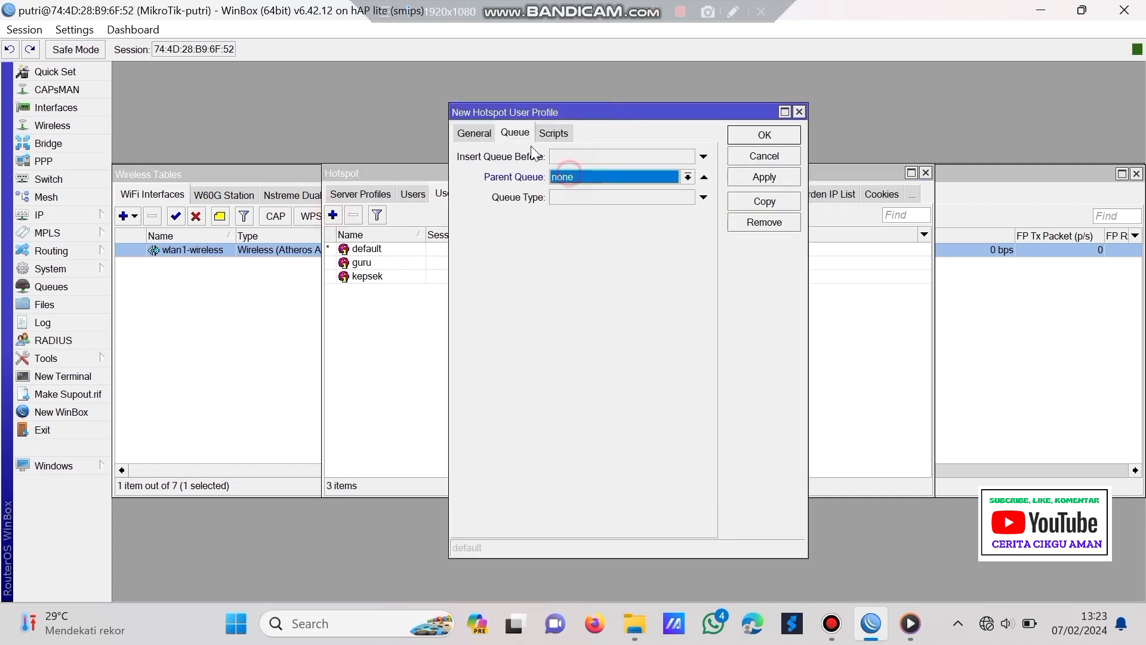
click(472, 134)
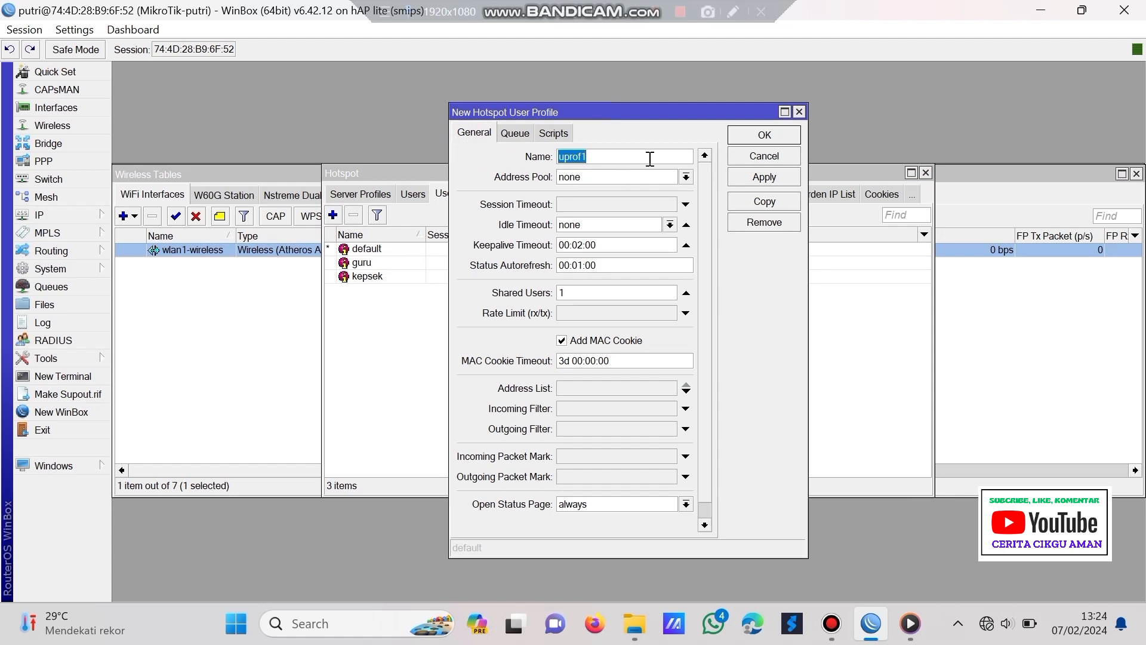
text(siswa)
click(649, 176)
click(628, 216)
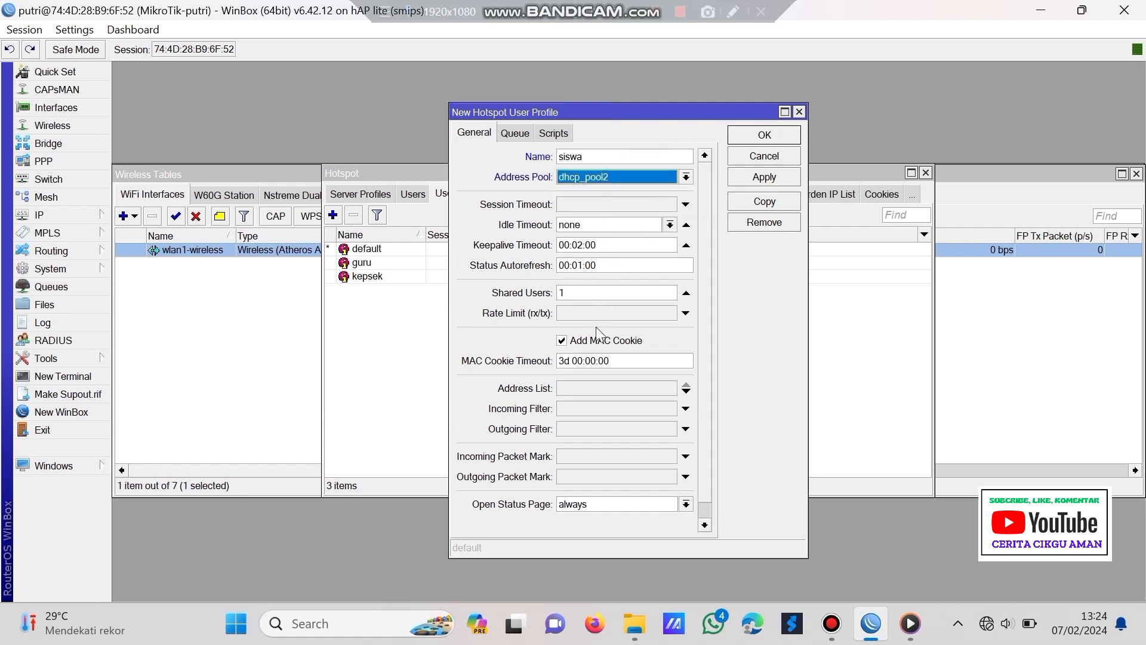
click(571, 315)
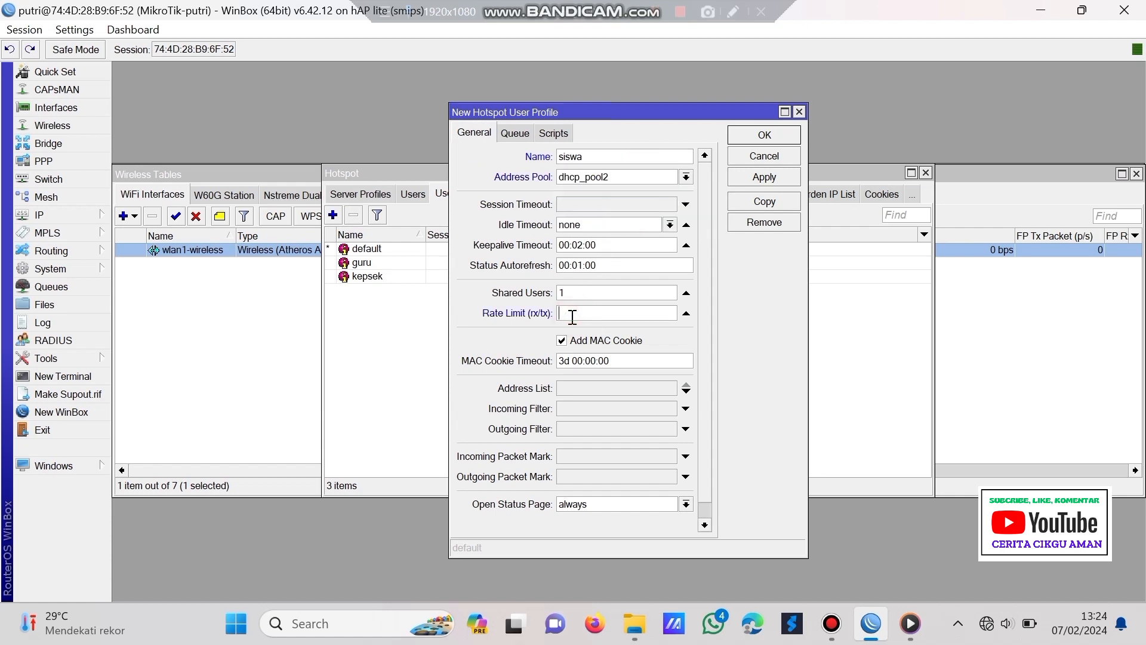
text(2m/2m)
click(746, 177)
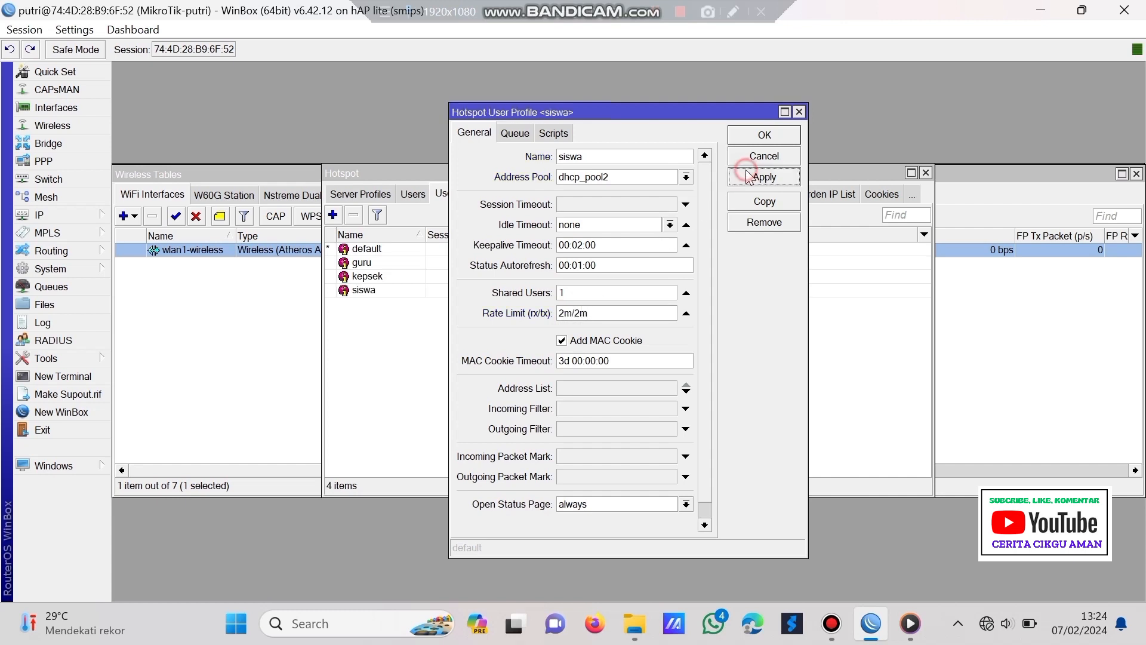
click(765, 136)
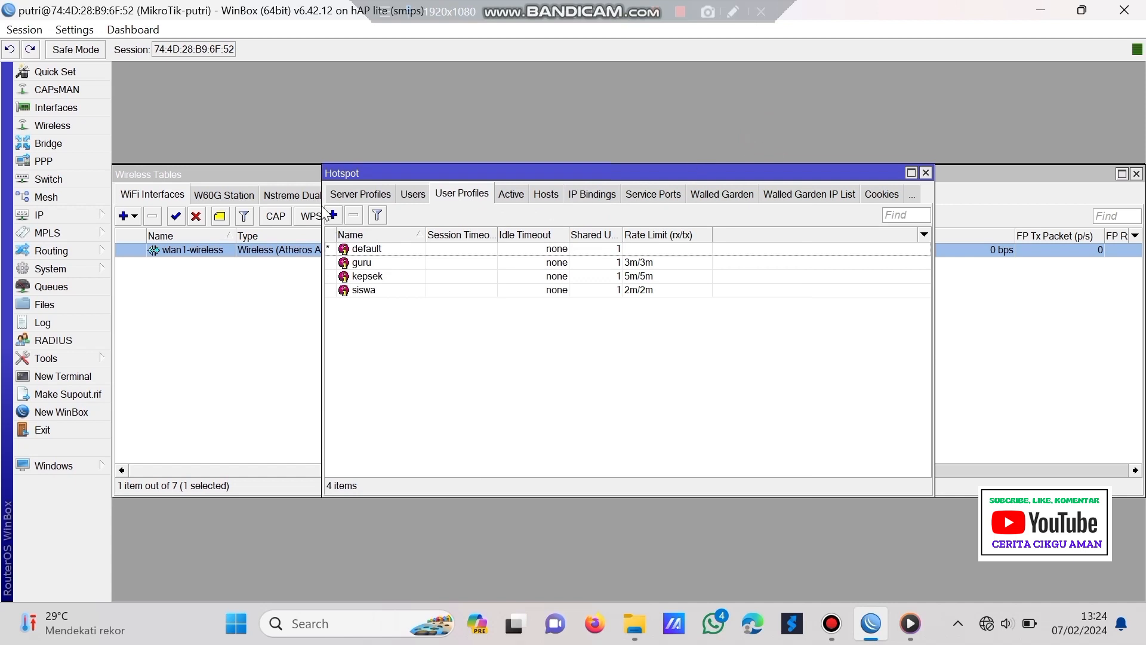
- Add user profile penguji with address pool dhcp_pool2 and rate limit 5m/5m
click(332, 215)
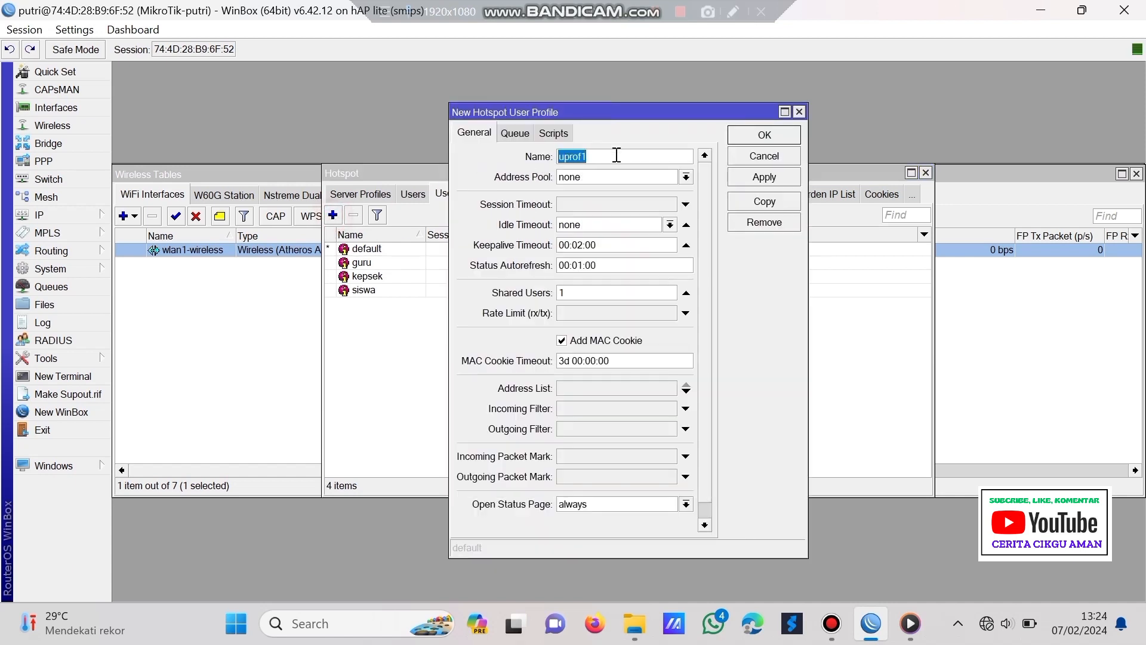
text(penguji)
click(642, 169)
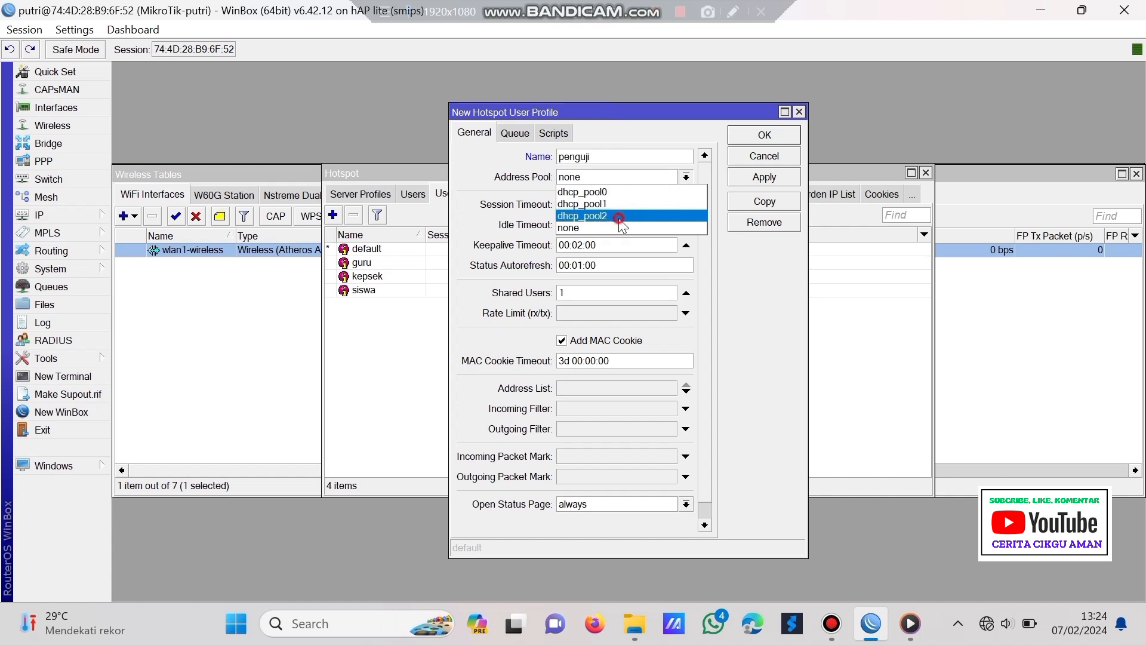
click(621, 212)
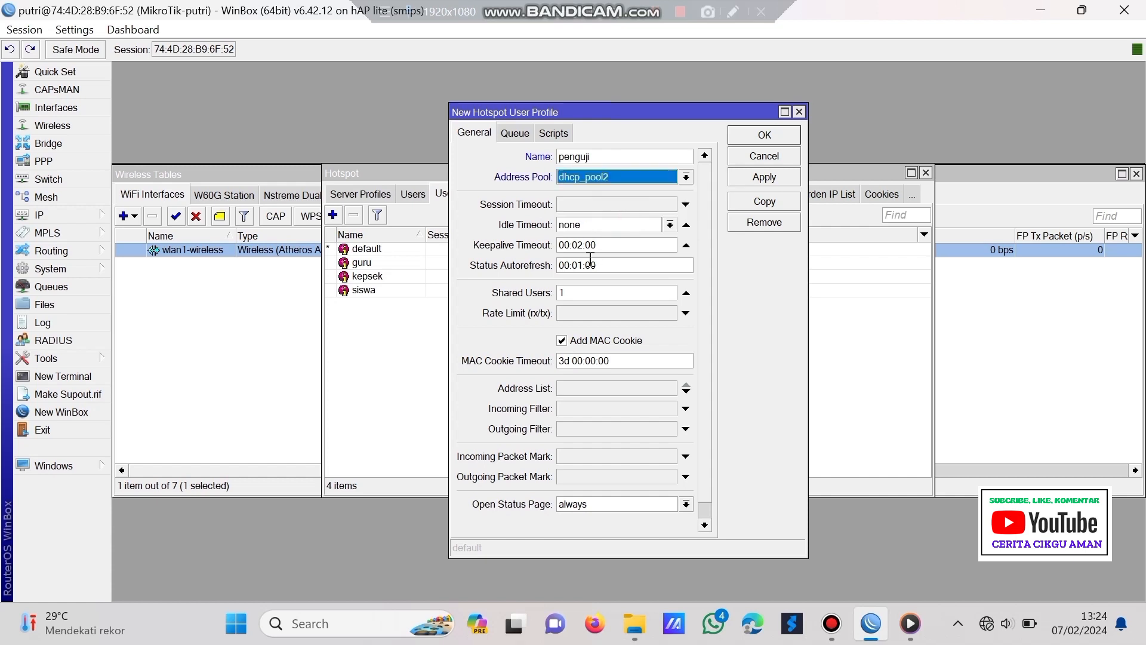
click(602, 314)
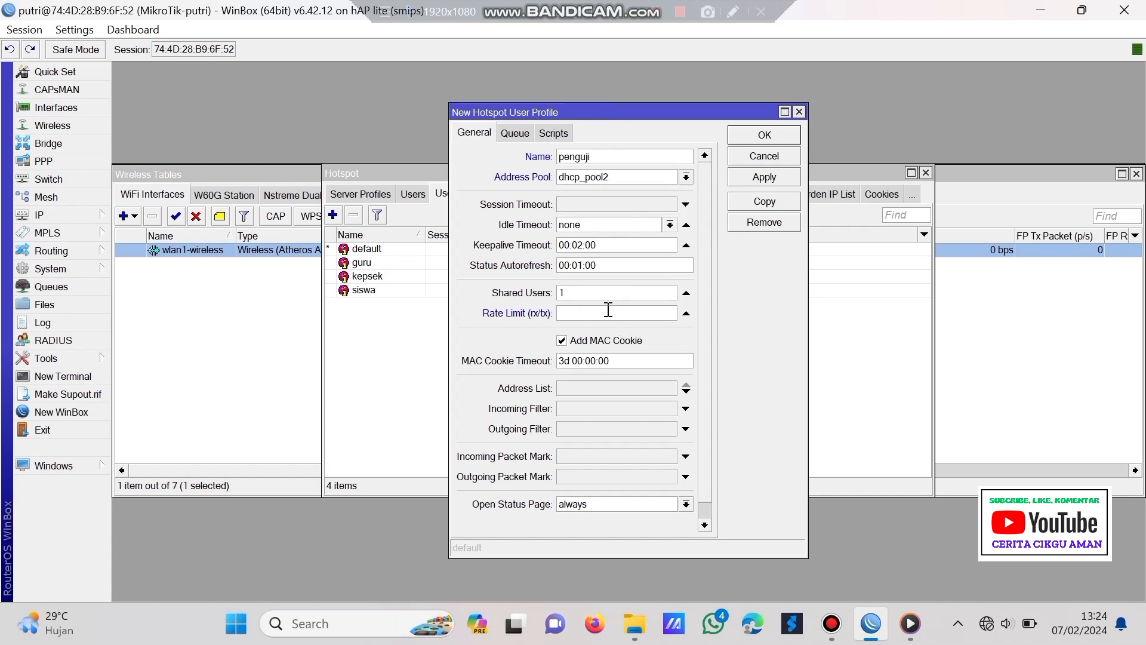
text(5m/5m)
click(515, 133)
click(587, 177)
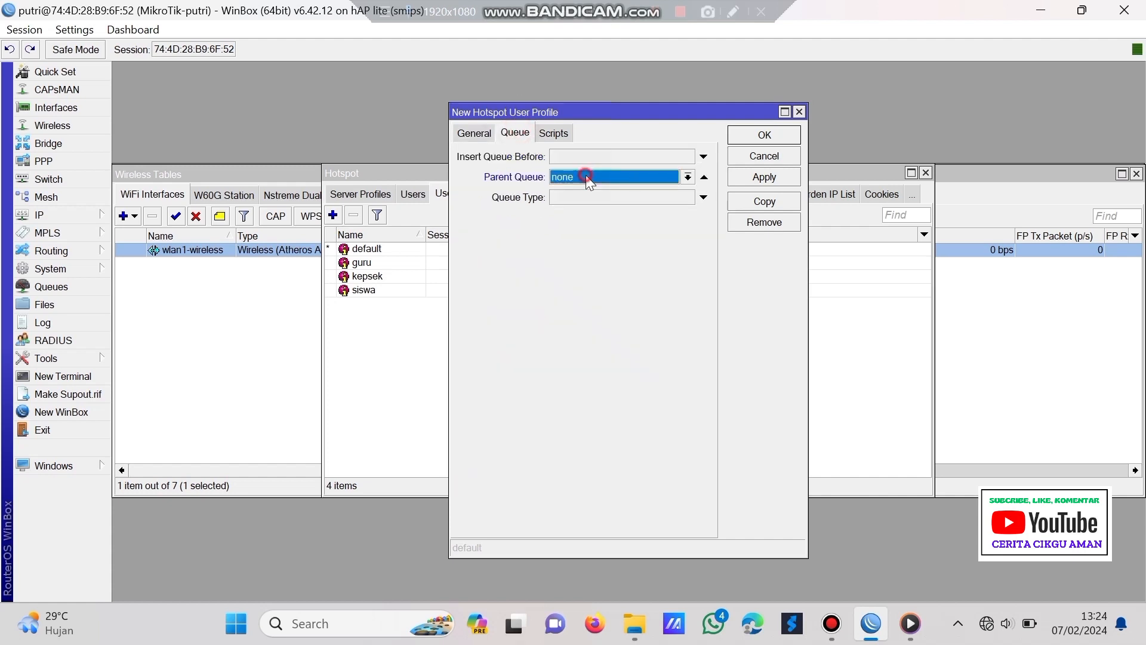
click(766, 178)
click(747, 136)
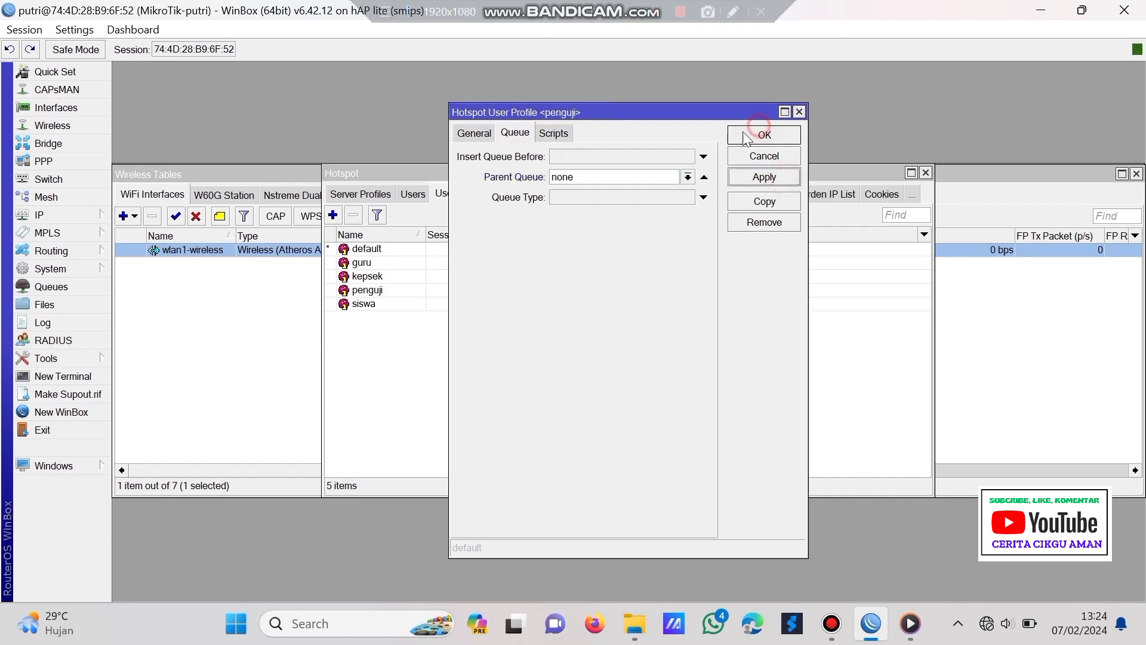
click(755, 126)
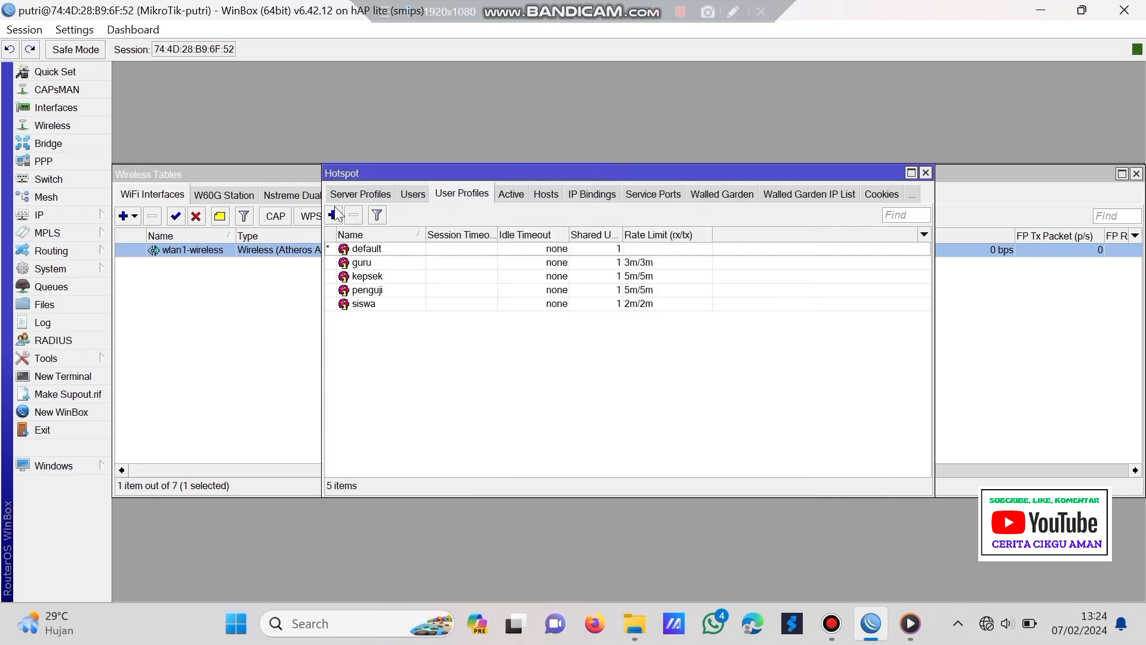
- Add user profile admin with address pool dhcp_pool2 and rate limit 5m/5m
click(334, 214)
click(590, 176)
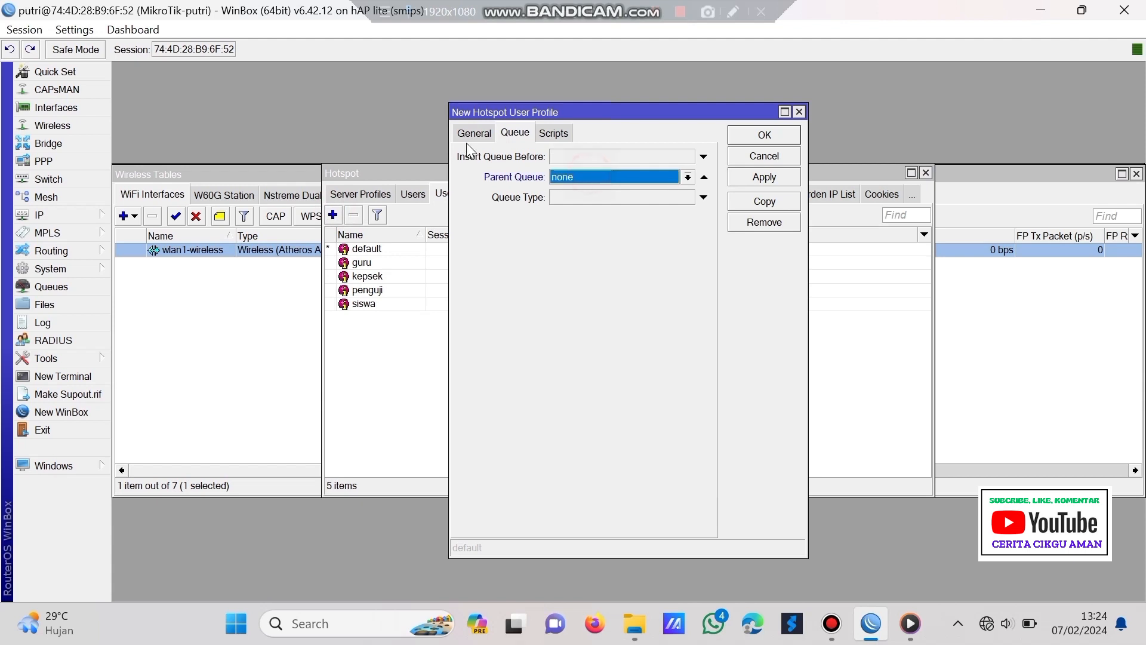
click(479, 131)
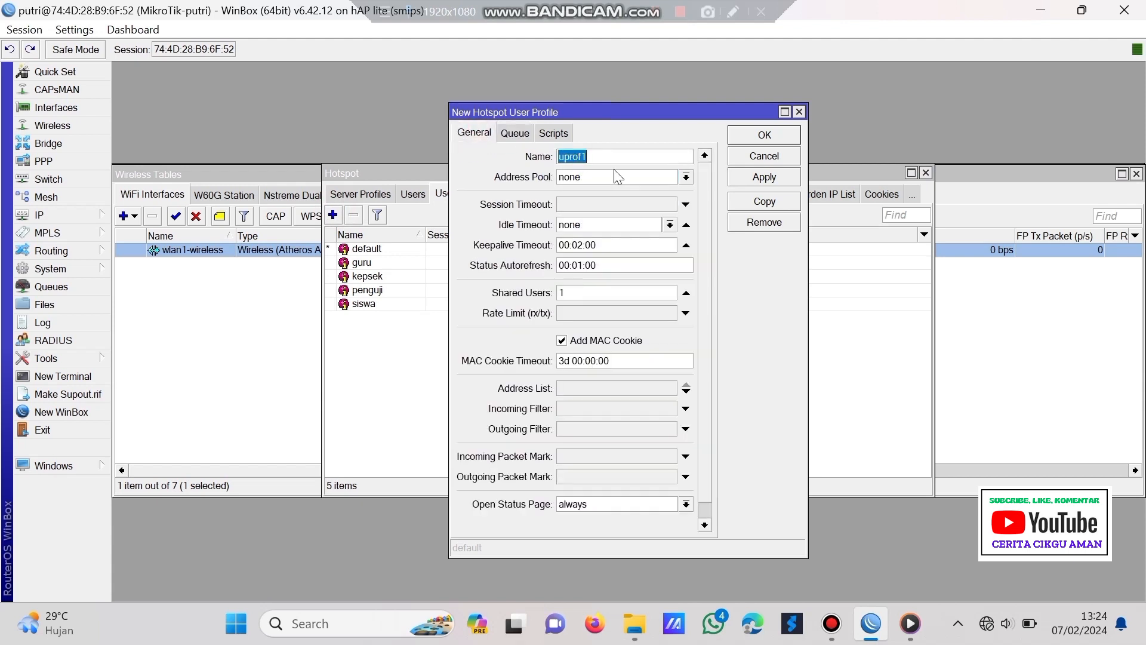
text(admin)
click(617, 178)
click(627, 225)
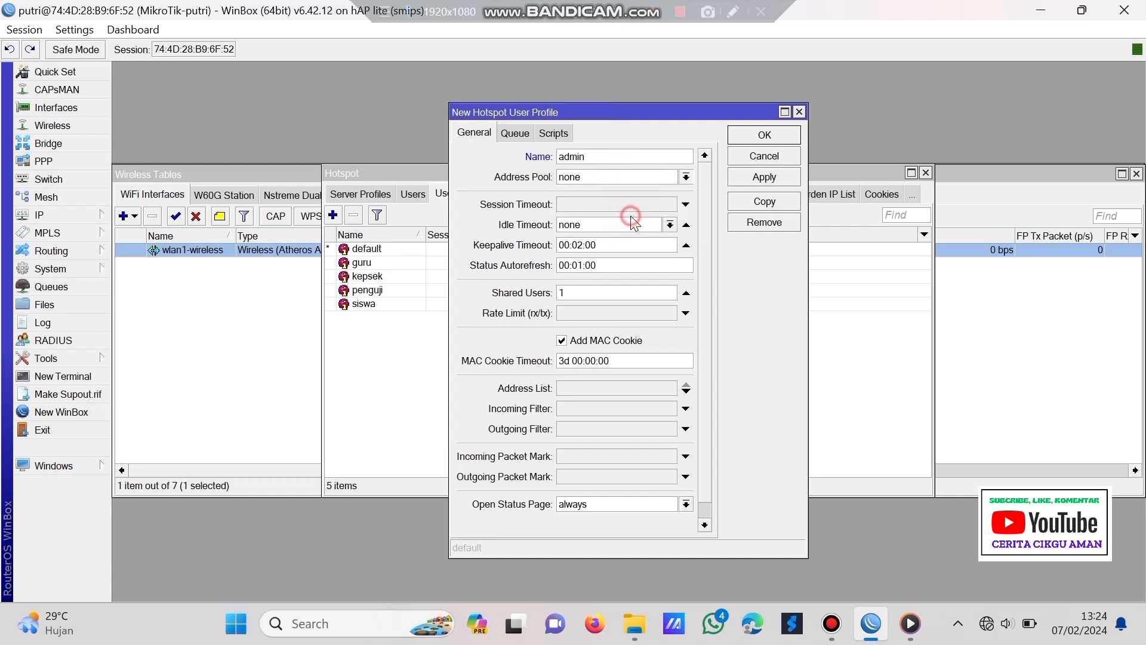
click(610, 312)
text(5m/5m)
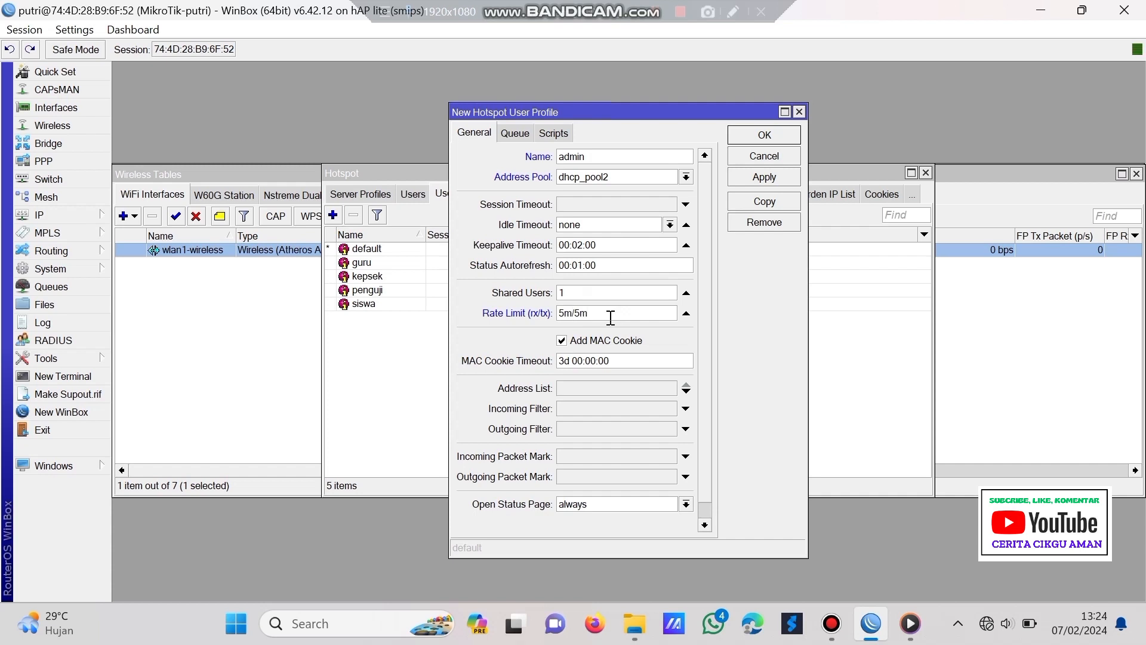
click(774, 178)
click(771, 139)
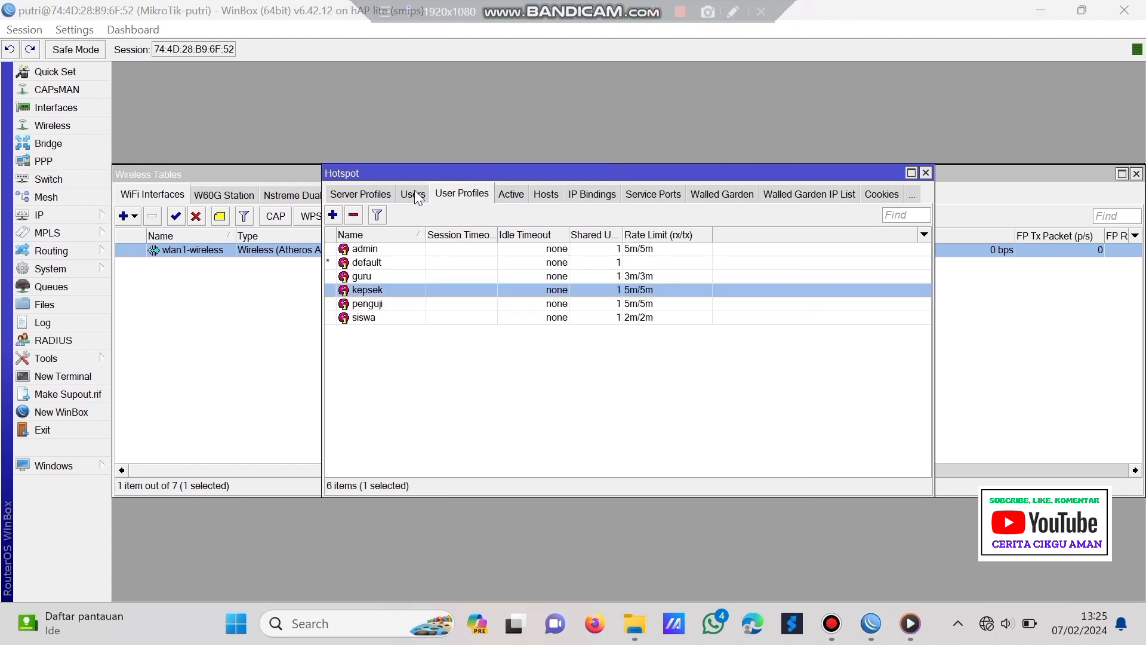
- Give the existing admin hotspot user the admin profile, keeping server all
click(413, 194)
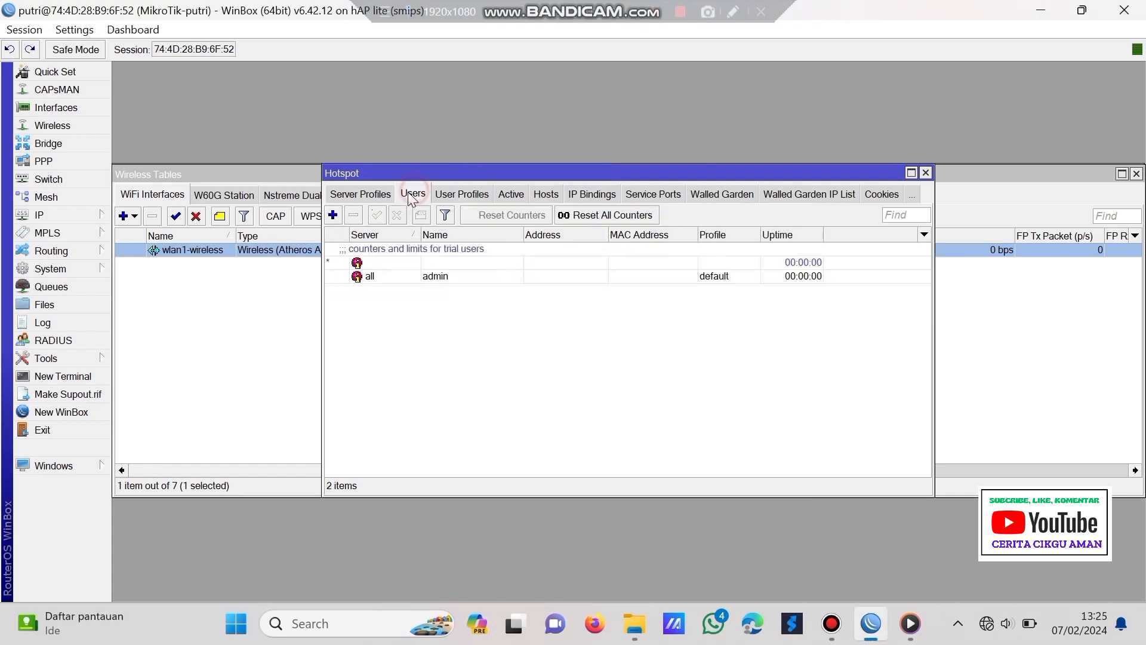
double_click(418, 277)
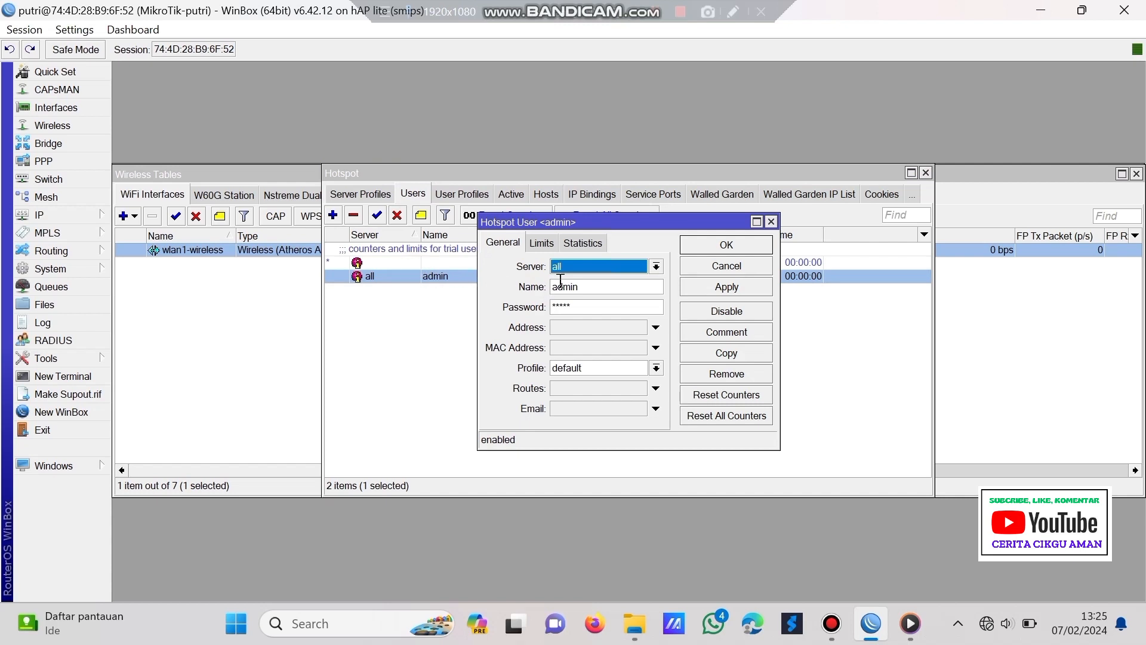
click(596, 264)
click(597, 282)
click(573, 370)
click(592, 383)
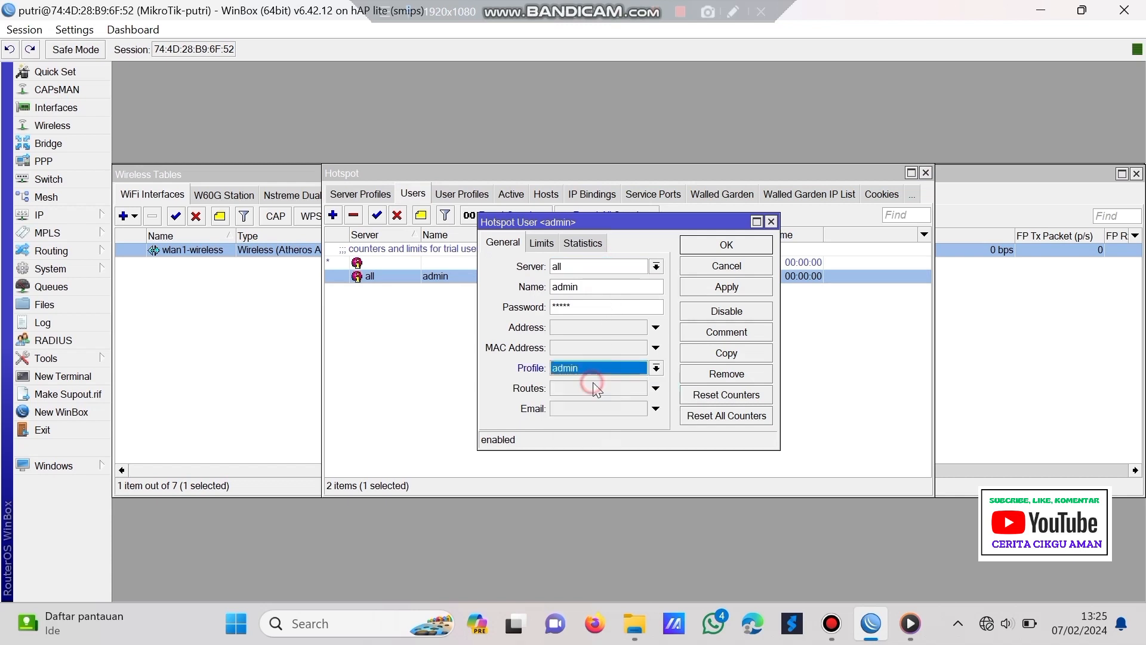
click(733, 289)
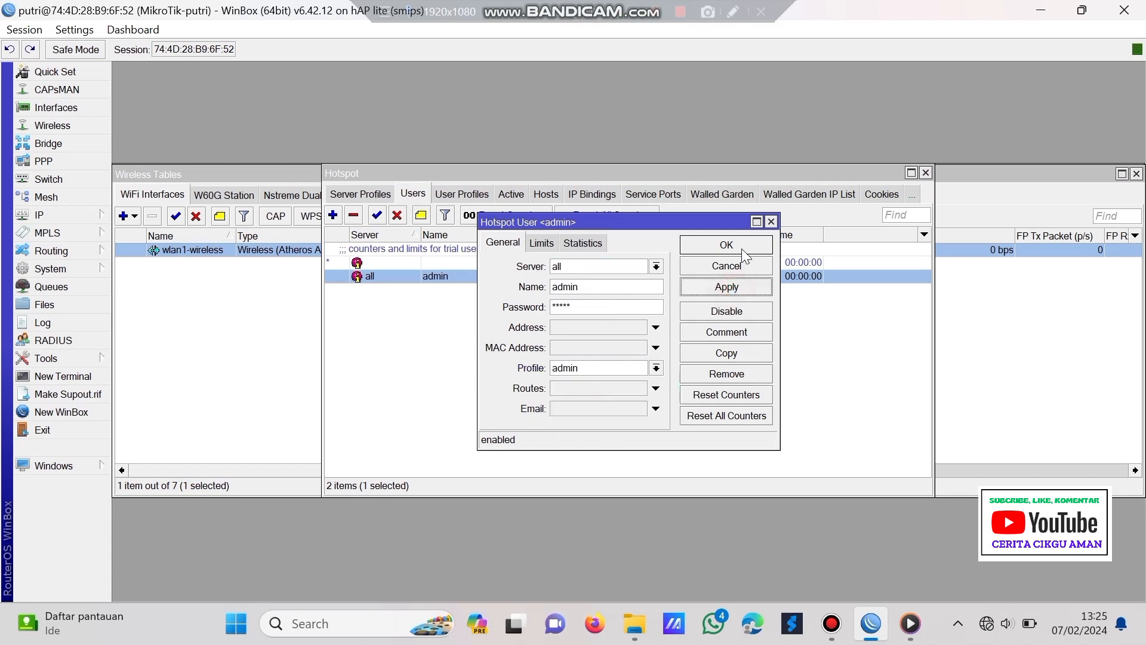
click(742, 249)
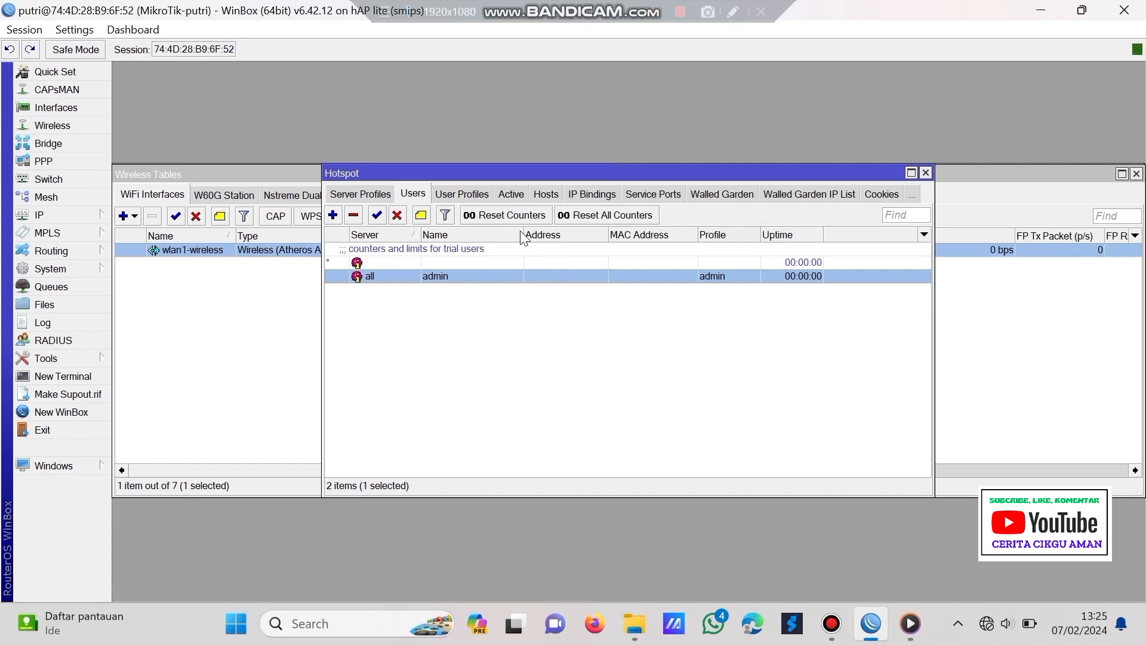
- Add hotspot1 user kepsek with the kepsek profile and a password
click(335, 216)
click(604, 266)
click(602, 286)
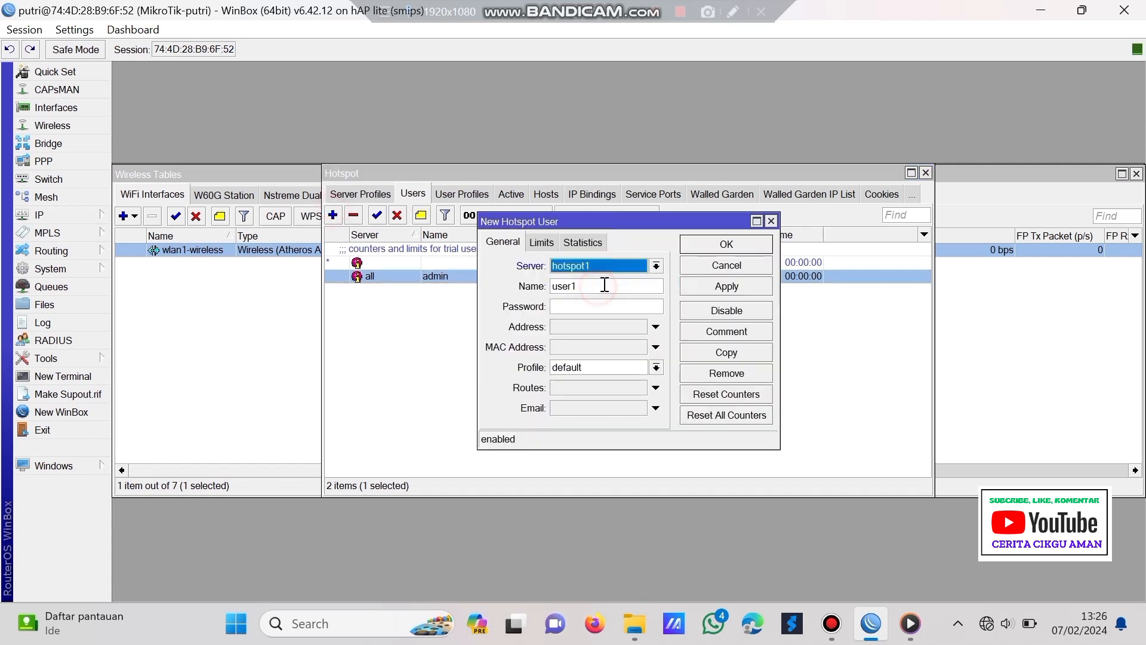
key(BackSpace)
key(BackSpace)
key(BackSpace)
key(BackSpace)
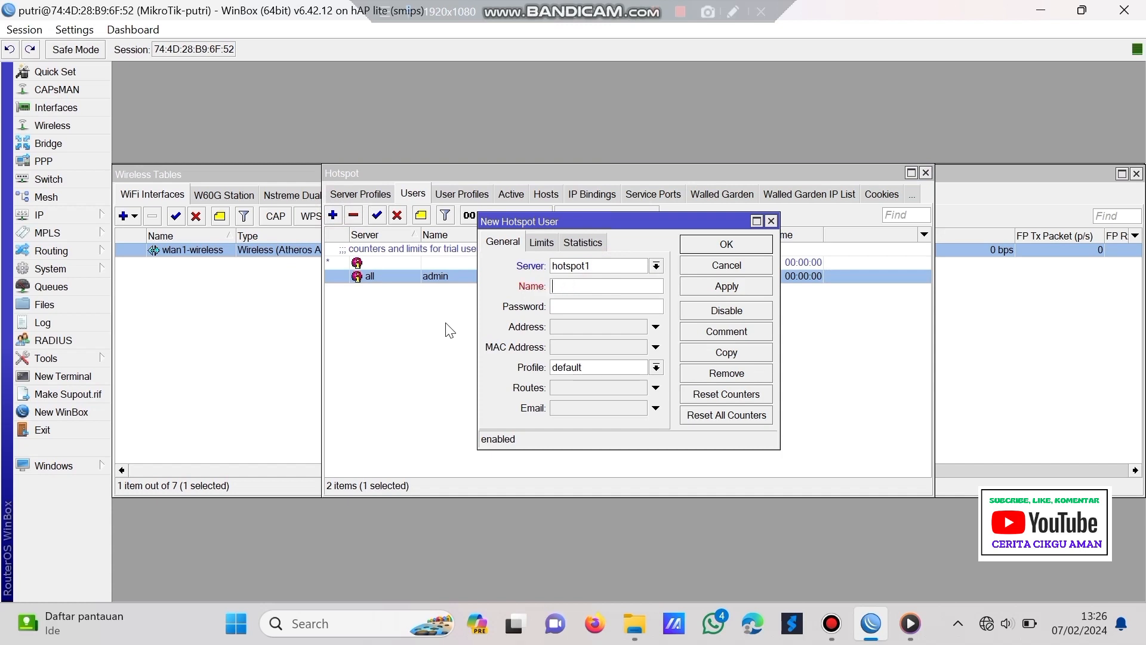
text(kepsek)
click(632, 366)
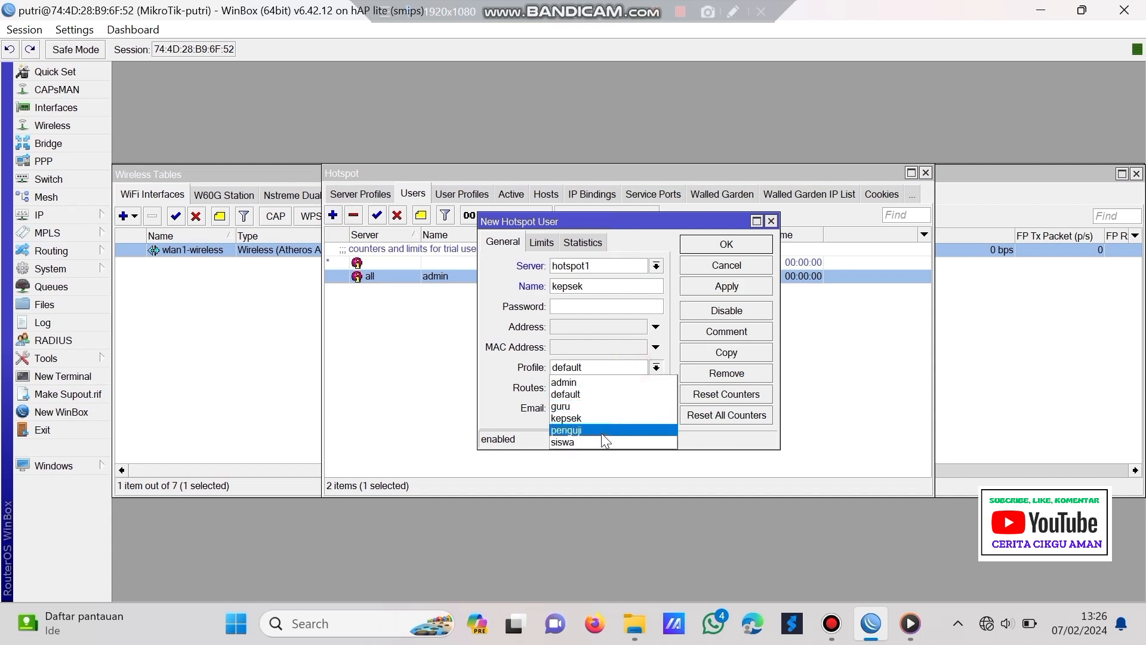
click(626, 418)
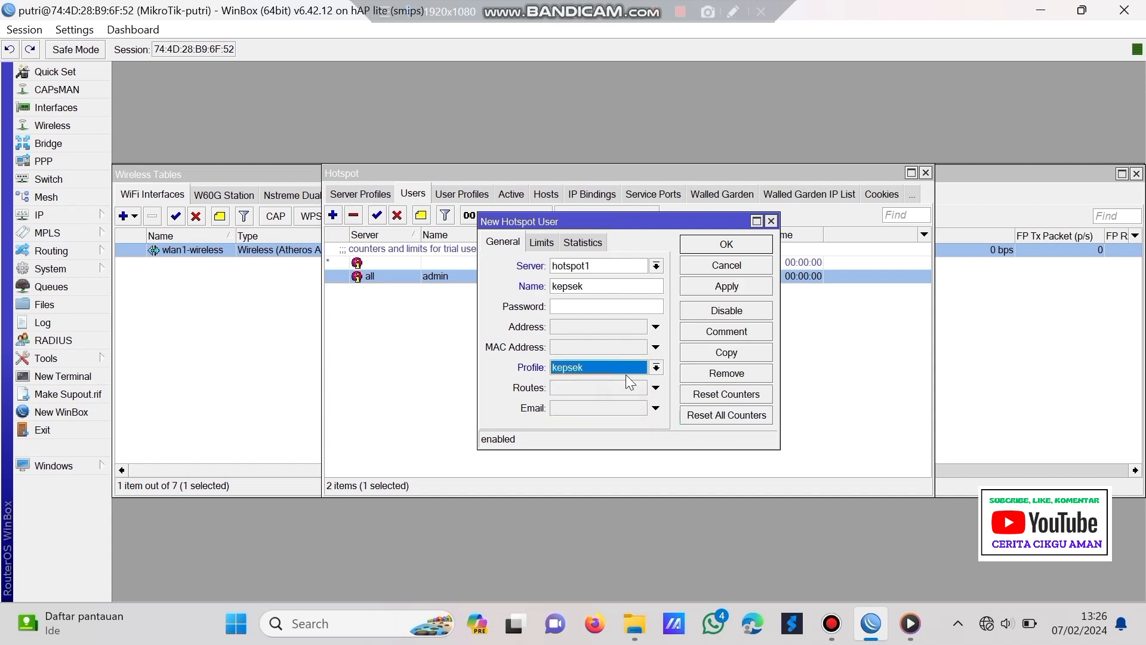
click(588, 306)
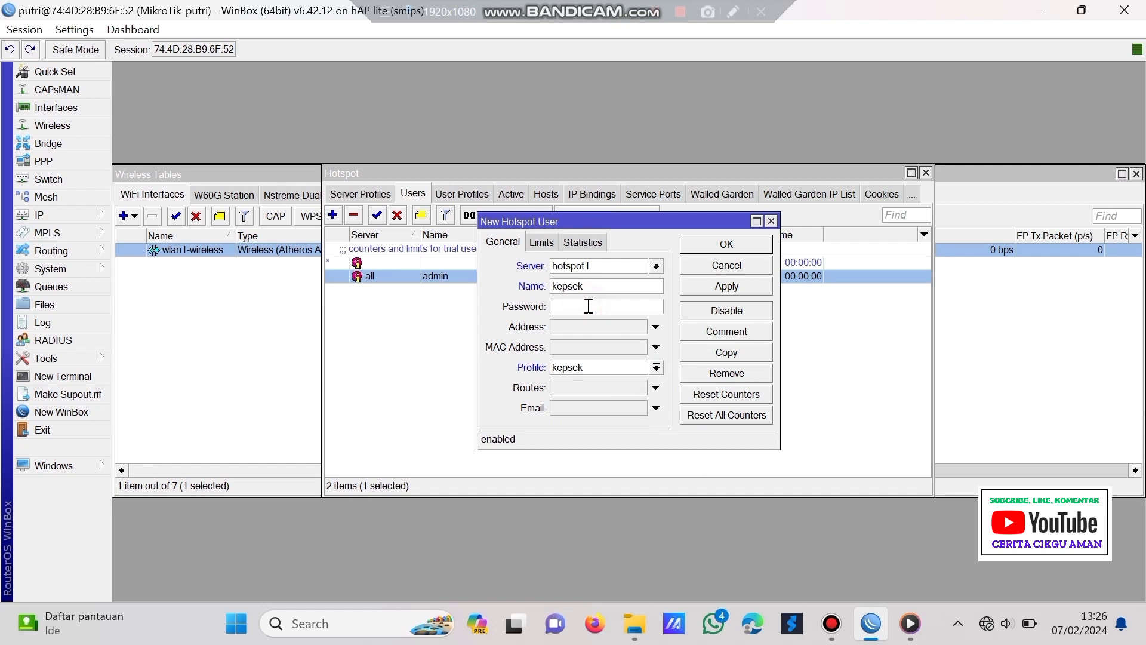
text(***)
key(BackSpace)
key(BackSpace)
text(**)
click(733, 286)
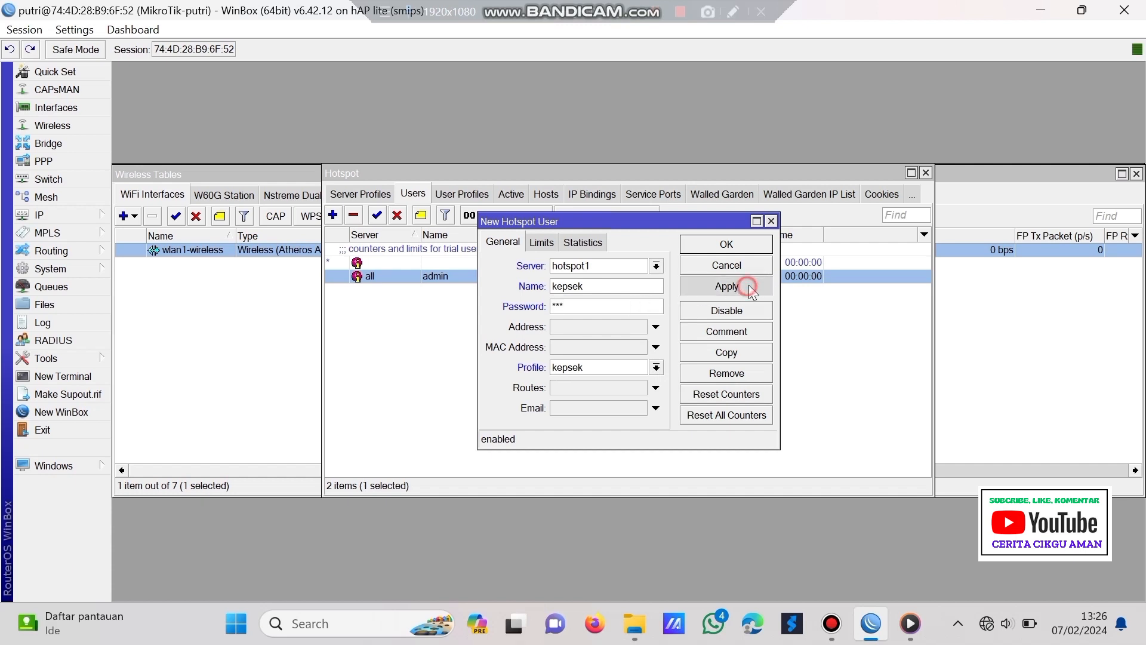
click(727, 244)
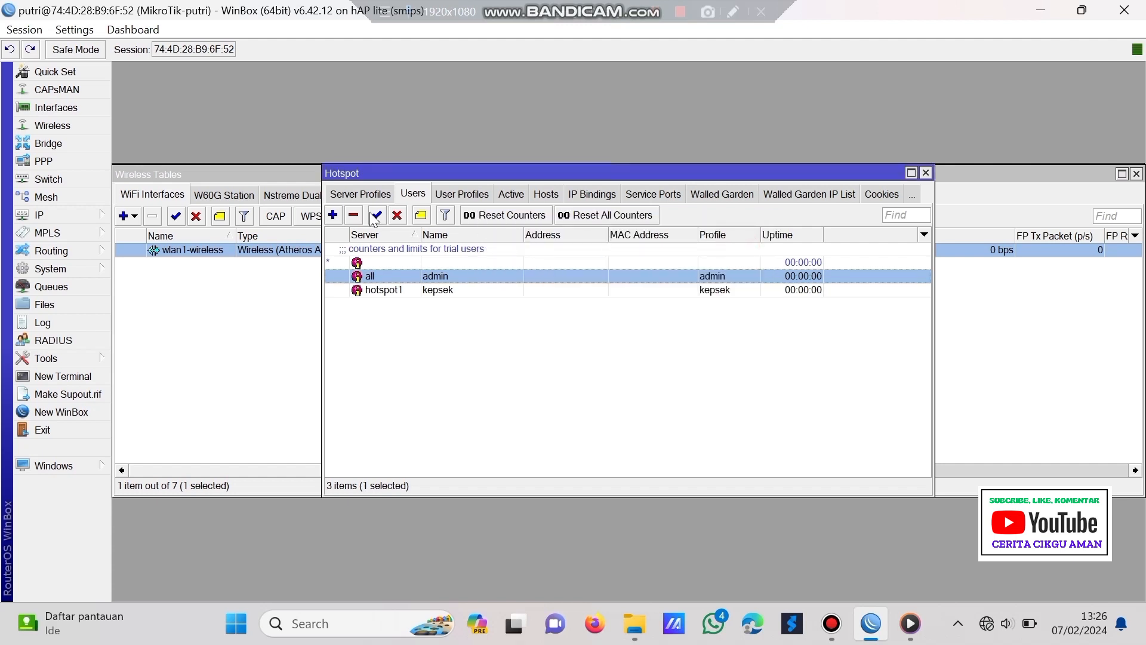
click(333, 214)
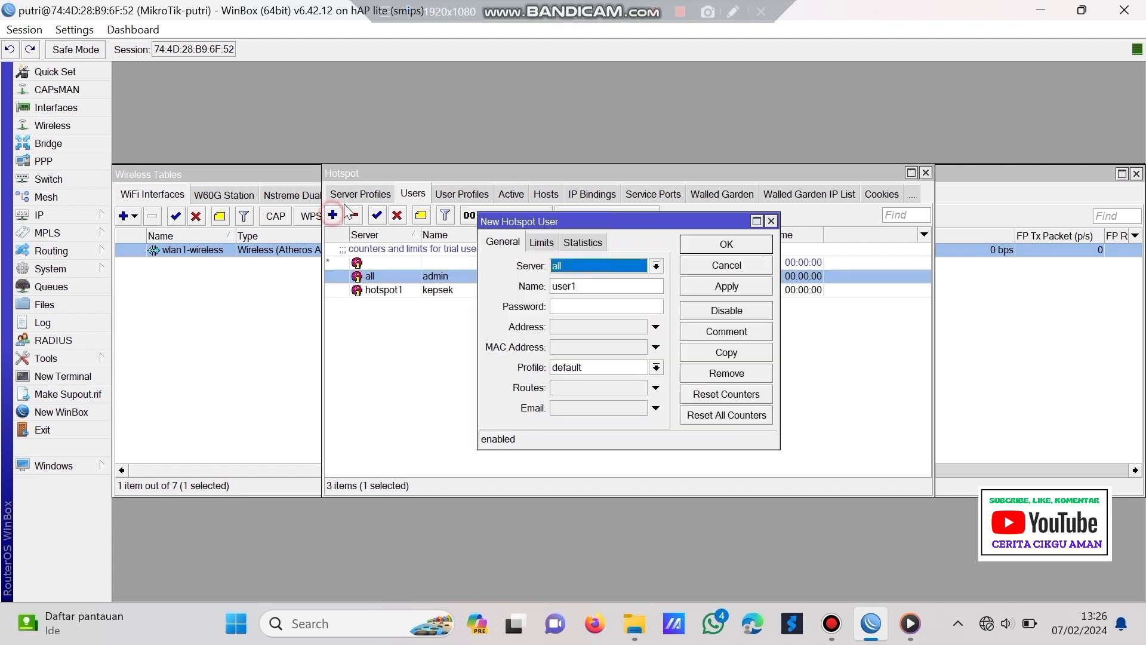
- Add hotspot1 user guru123 with the guru profile
click(586, 266)
click(587, 292)
click(596, 287)
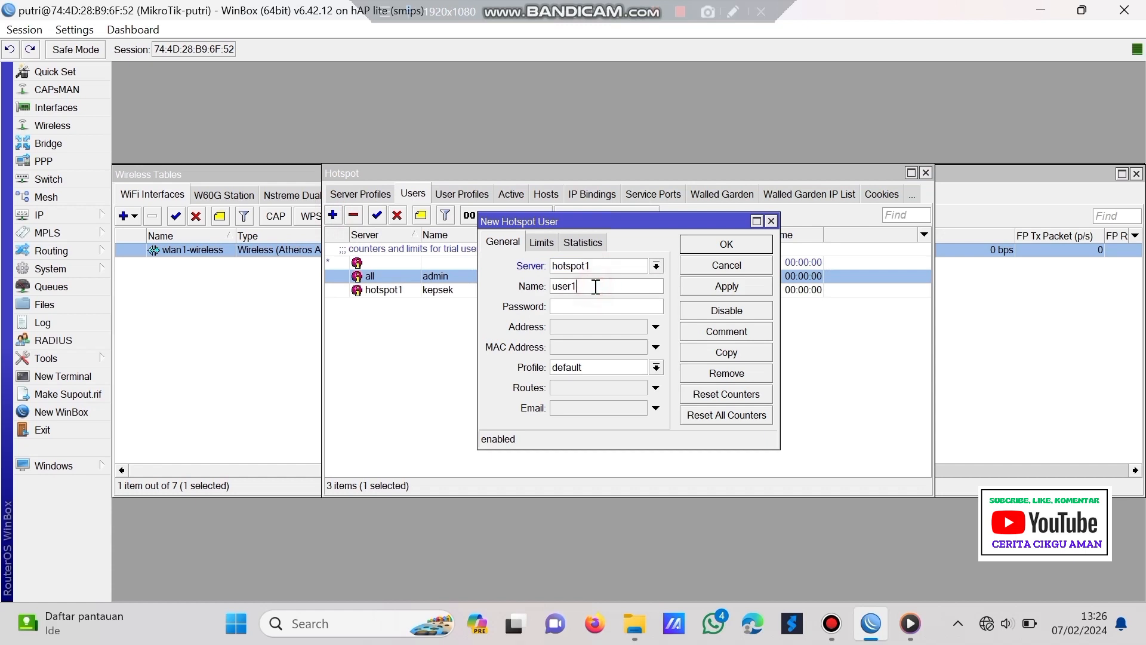
key(BackSpace)
key(BackSpace)
key(BackSpace)
key(BackSpace)
key(BackSpace)
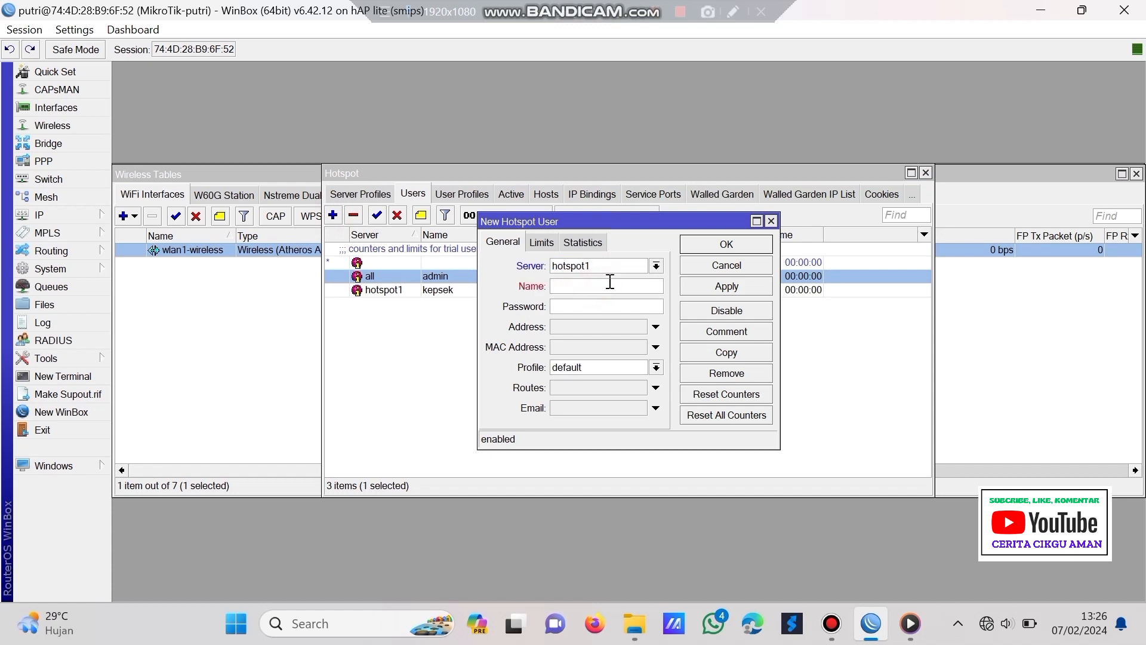
text(guru123)
click(633, 370)
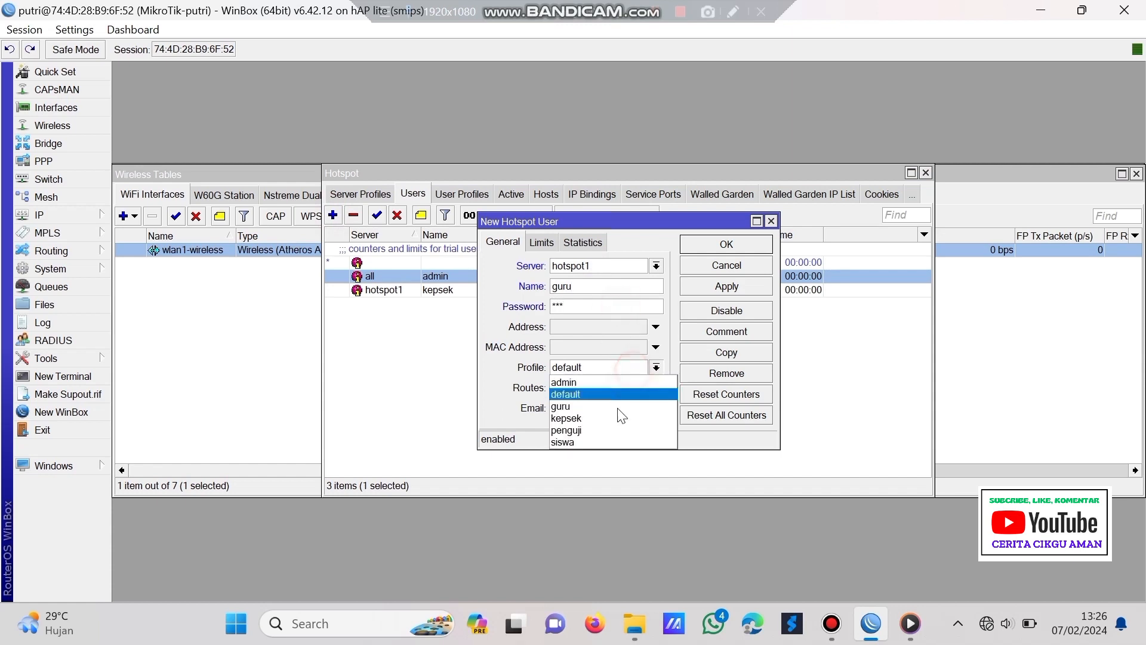
click(621, 401)
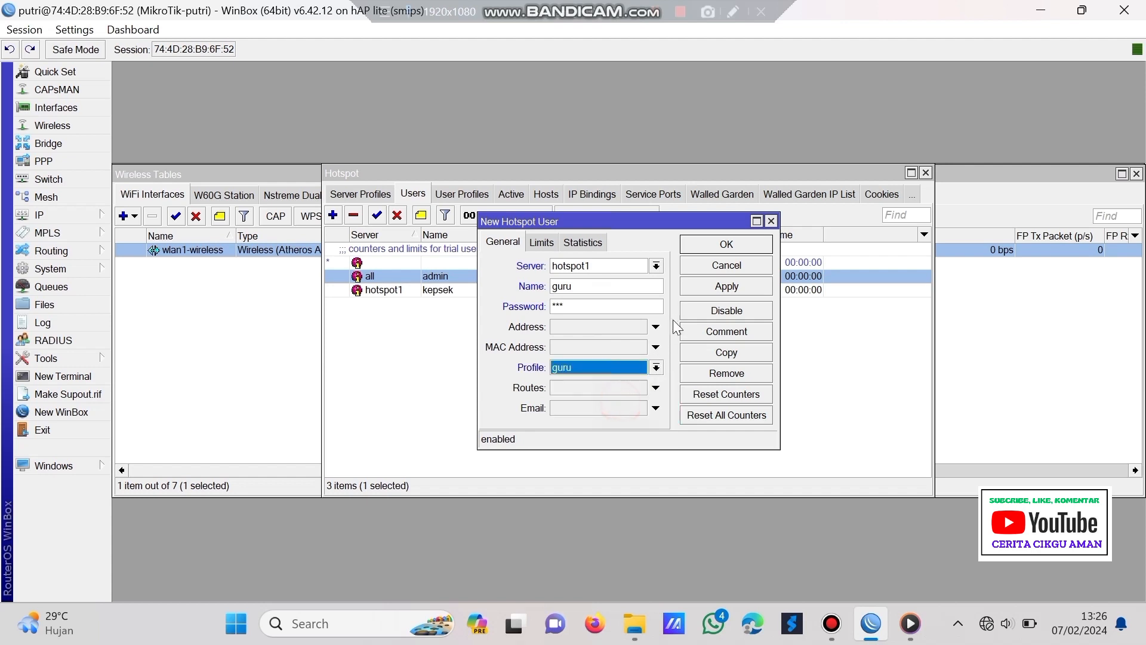
click(726, 289)
click(735, 240)
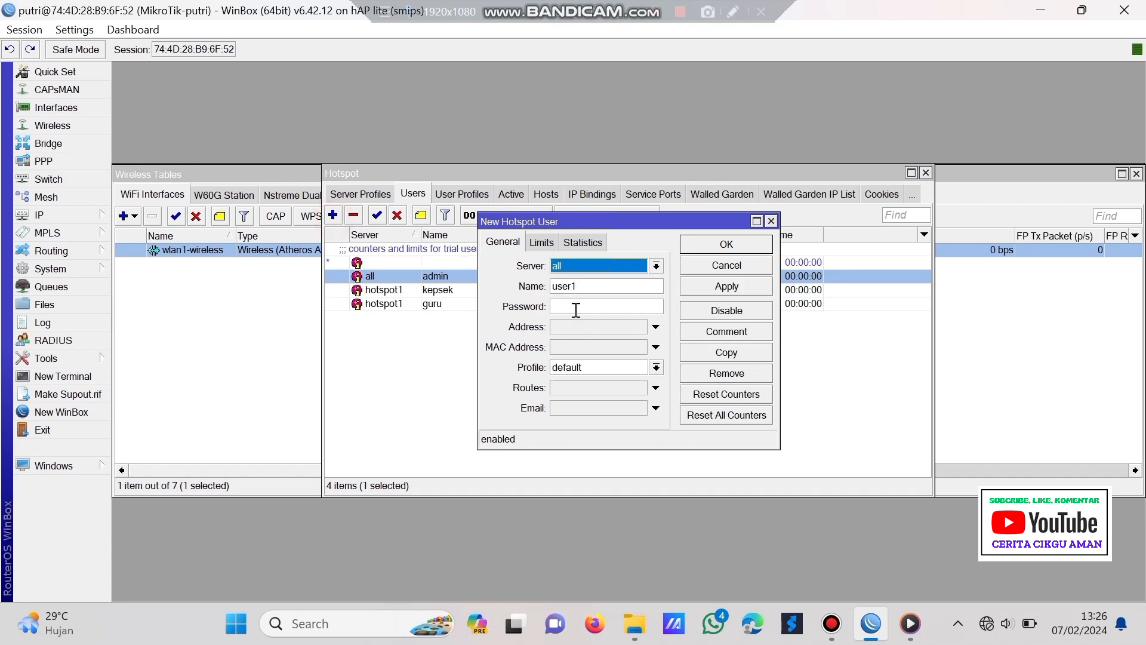
- Add hotspot1 user user1 with a password and the siswa profile
click(604, 266)
click(615, 293)
click(613, 286)
text(user1)
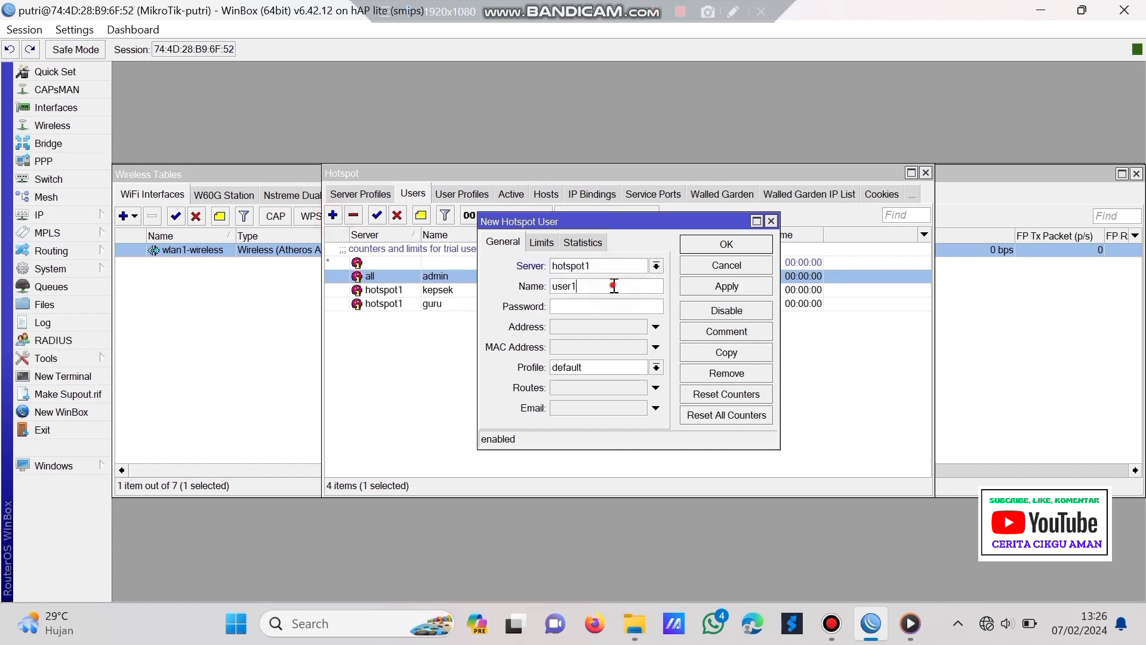
key(BackSpace)
key(BackSpace)
key(BackSpace)
click(611, 310)
text(123)
click(634, 367)
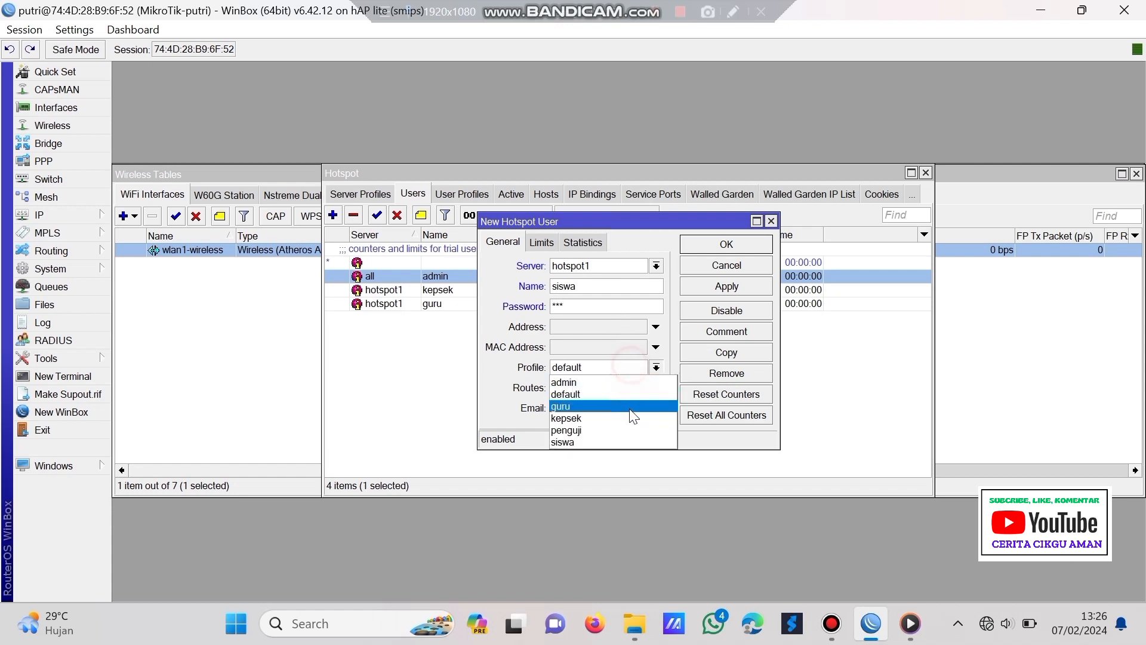
click(620, 443)
click(733, 286)
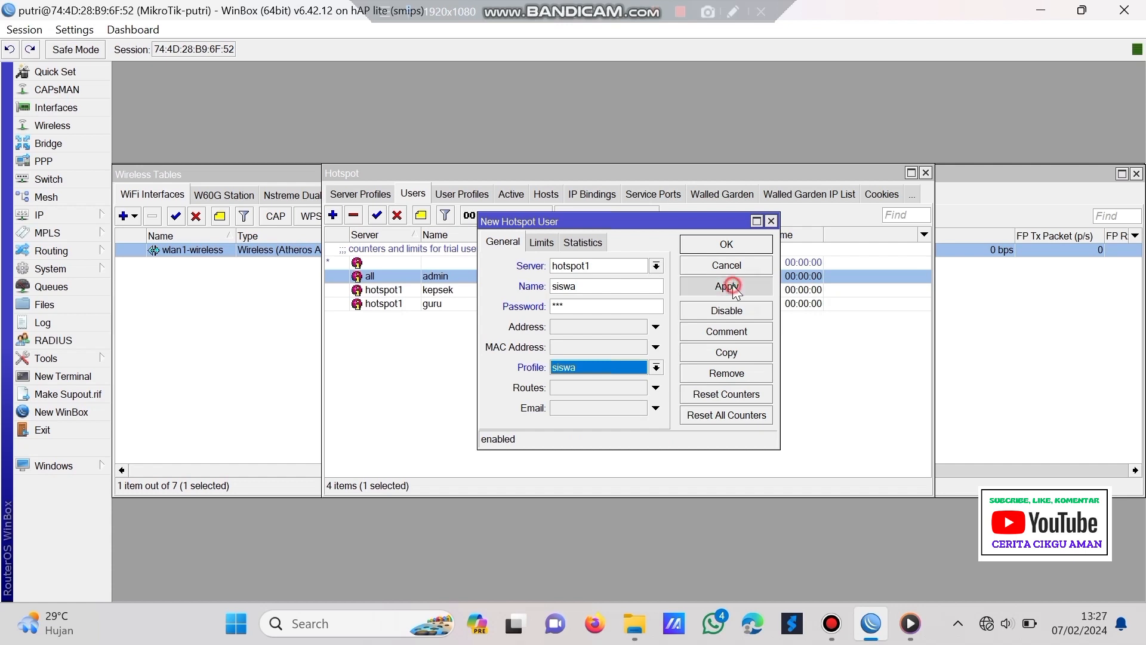
click(739, 242)
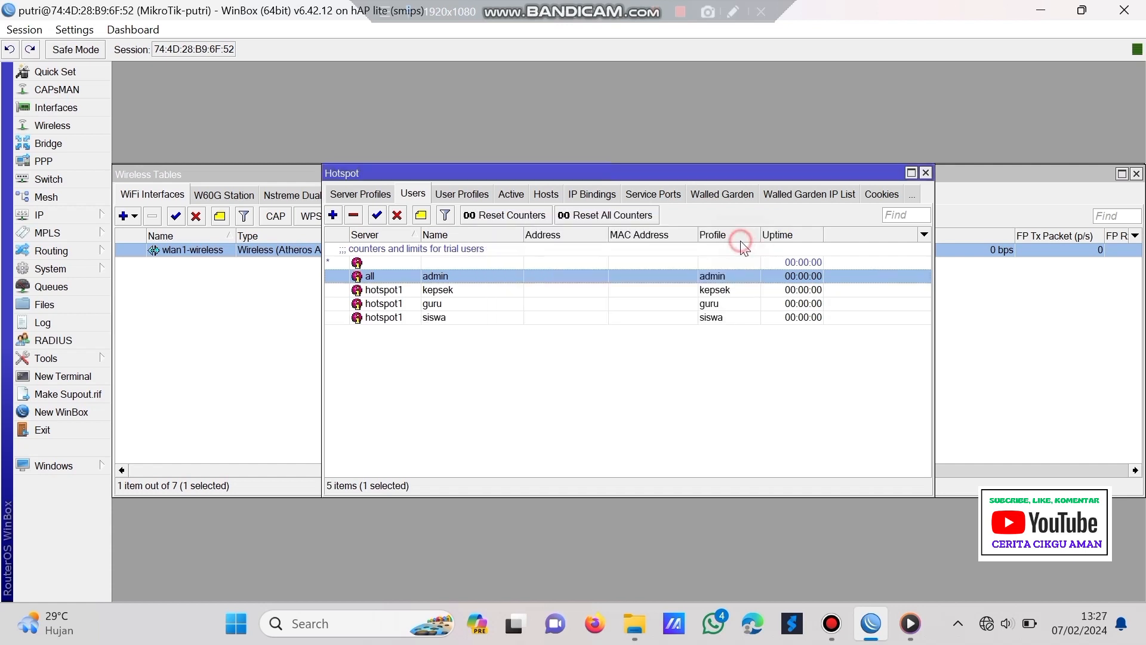
- Add a hotspot1 user with the penguji profile
click(333, 215)
click(601, 266)
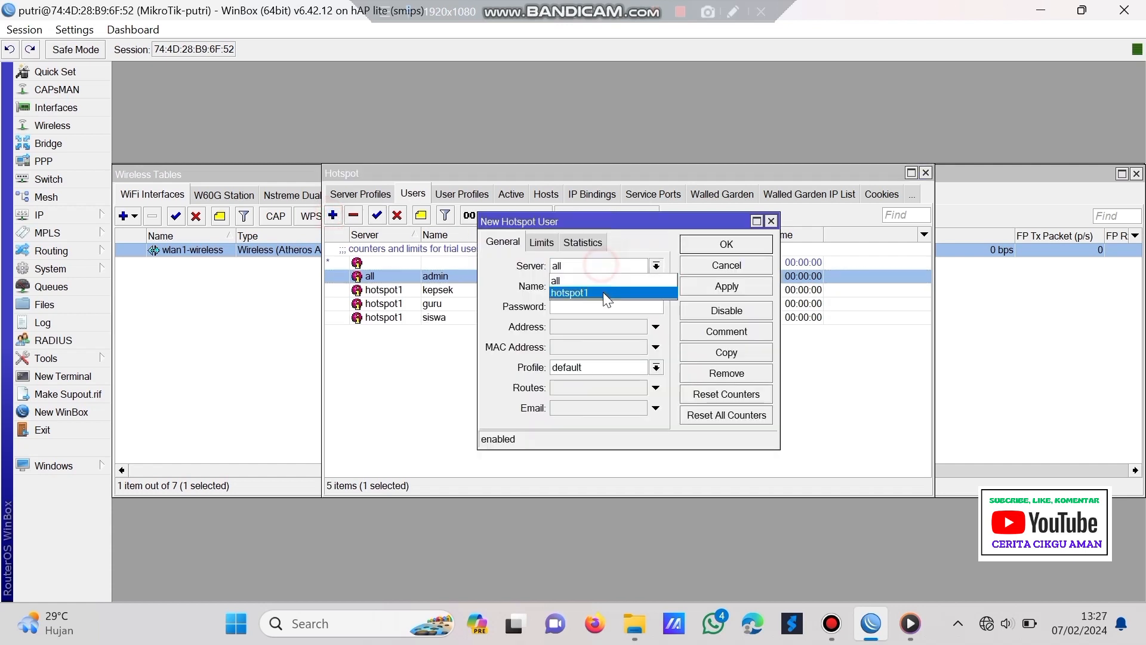
click(597, 287)
click(627, 286)
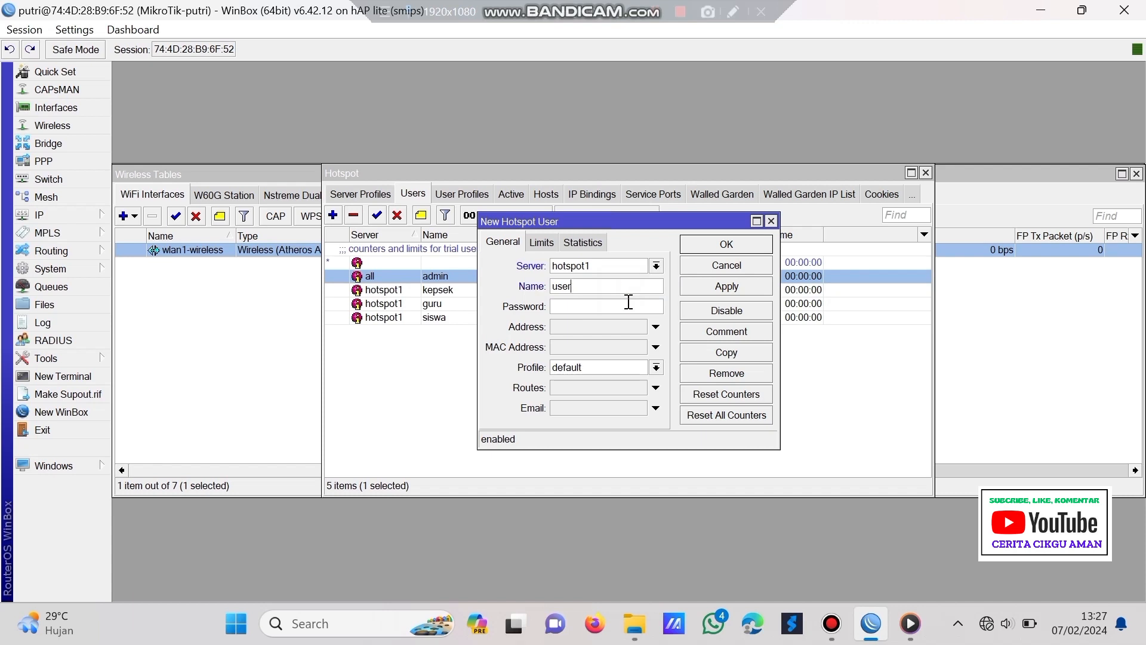
key(BackSpace)
key(BackSpace)
key(BackSpace)
key(BackSpace)
click(623, 307)
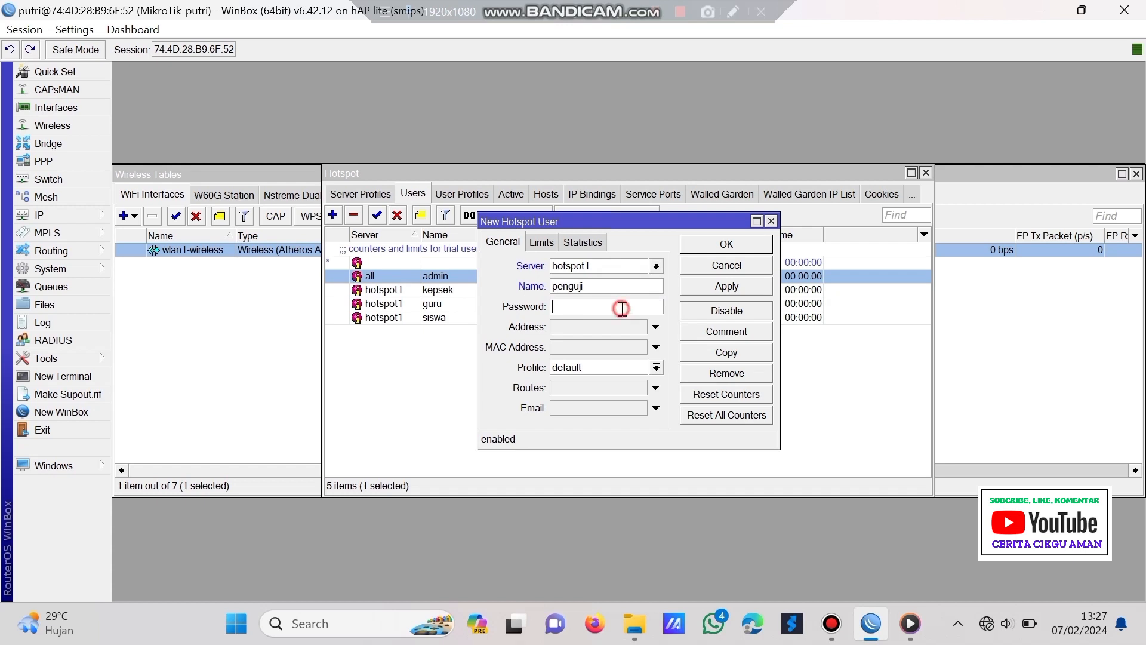
click(606, 372)
click(585, 427)
click(734, 289)
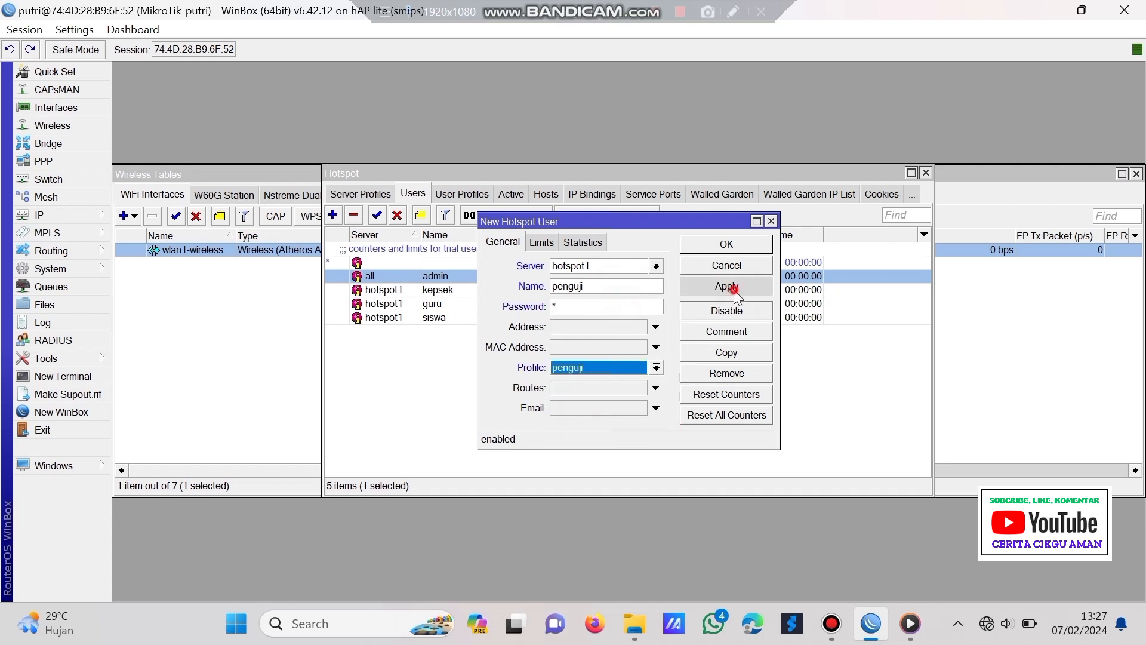
click(733, 245)
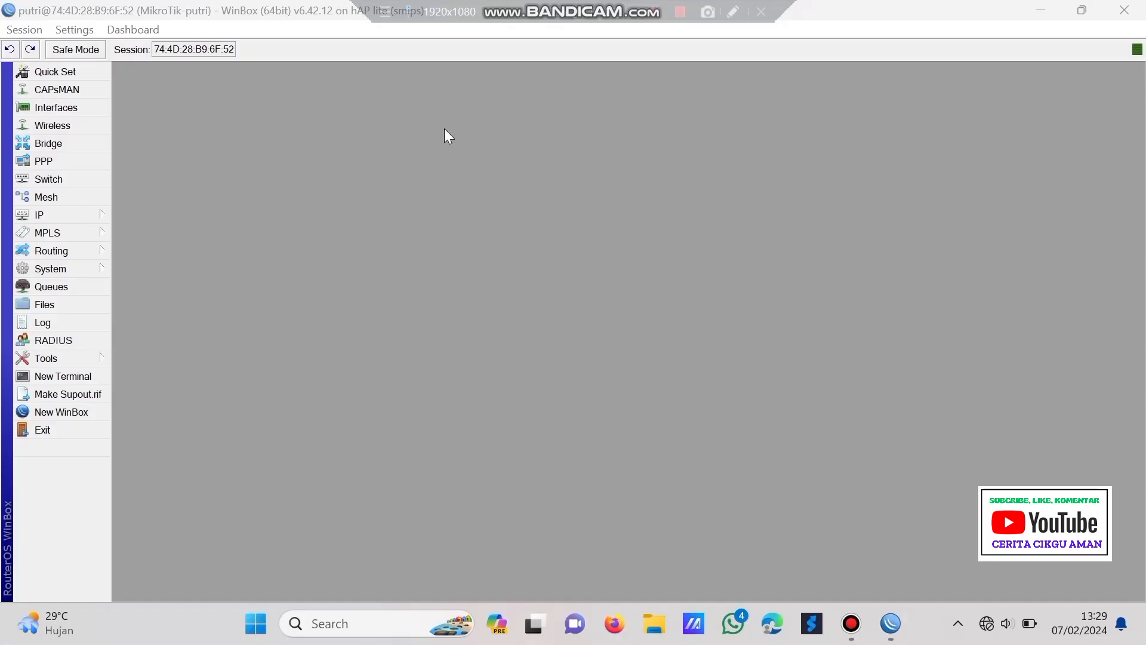
- Drag hotspot/login.html from the router's File List onto the Windows desktop
click(92, 305)
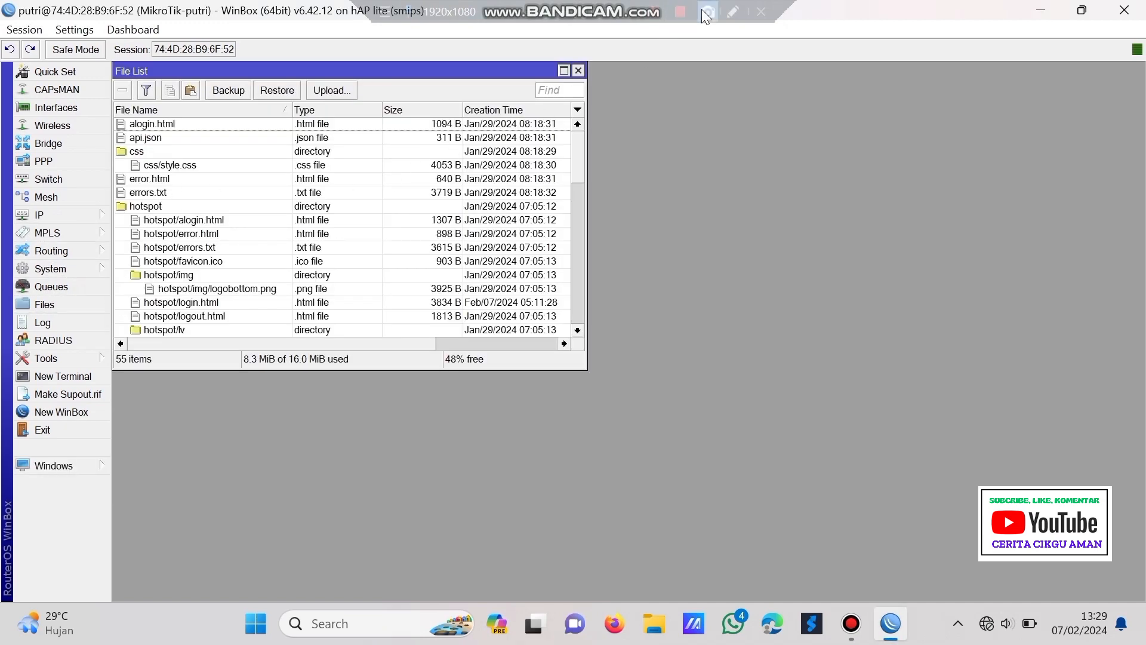
click(1079, 11)
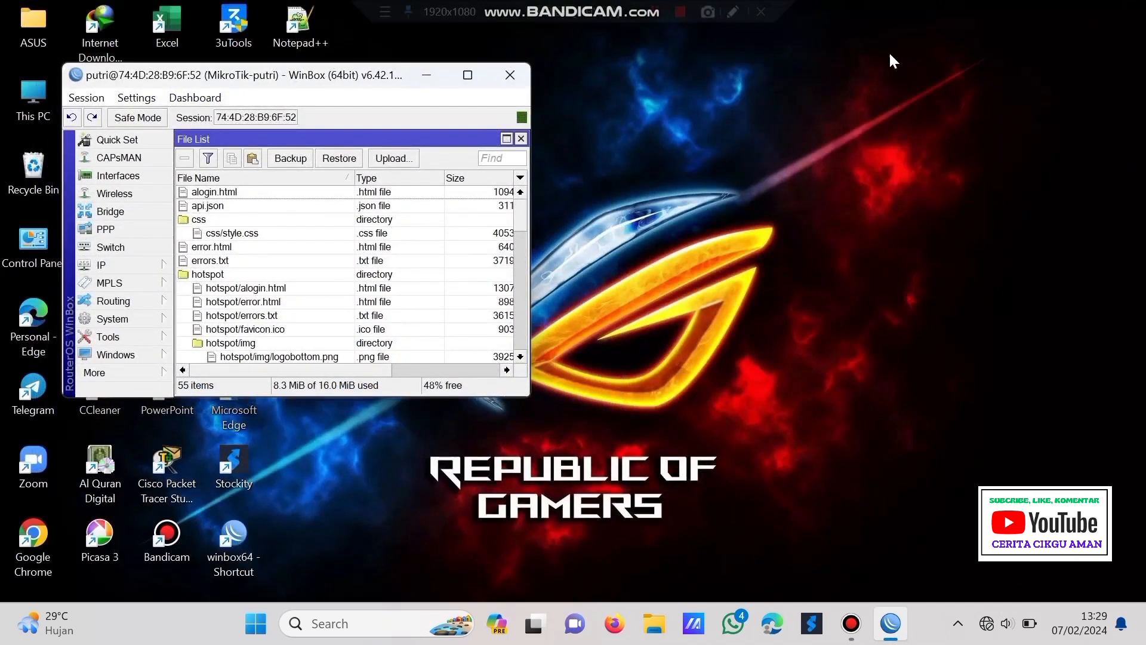
drag(351, 74, 671, 78)
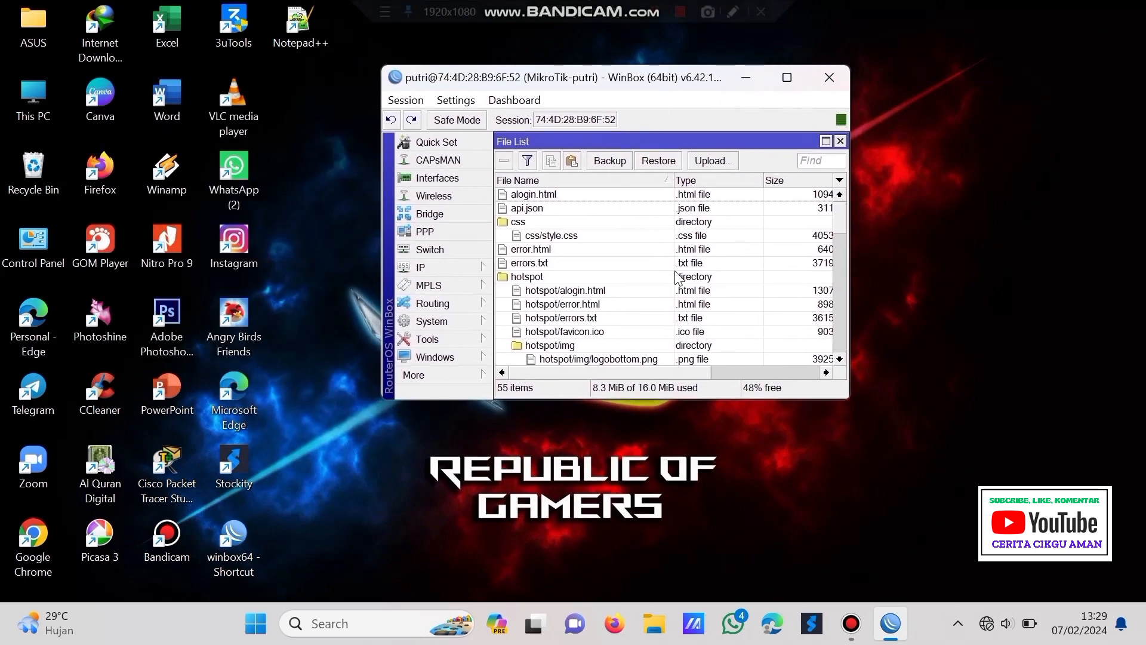
scroll(674, 269, down, 1)
scroll(675, 265, up, 1)
scroll(666, 287, down, 4)
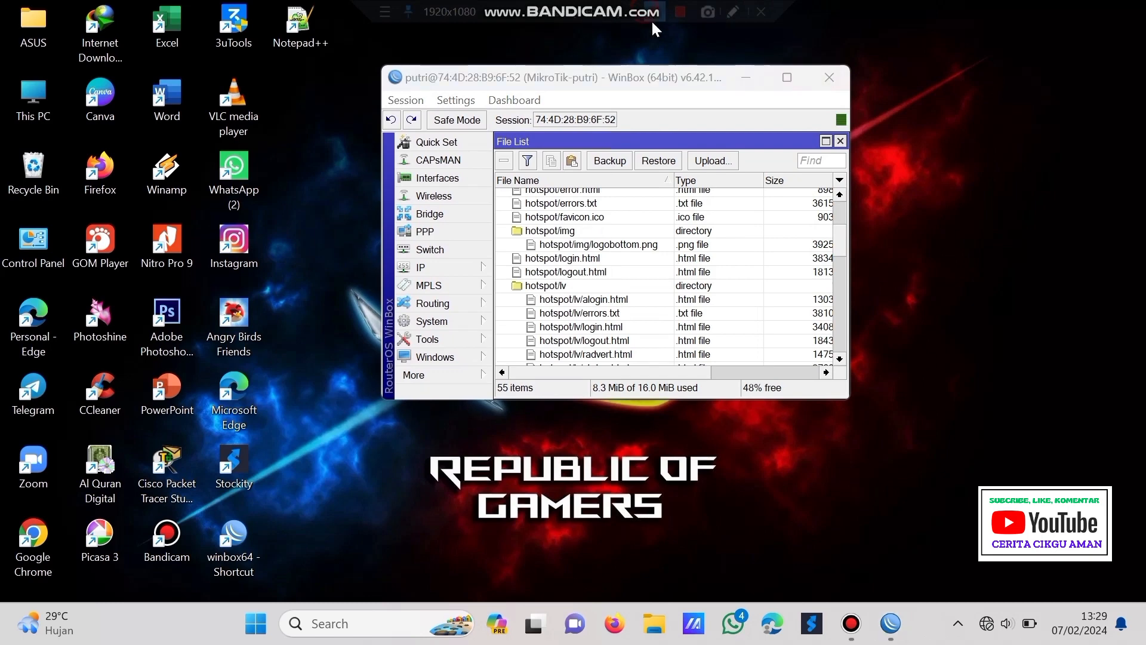
drag(593, 257, 444, 451)
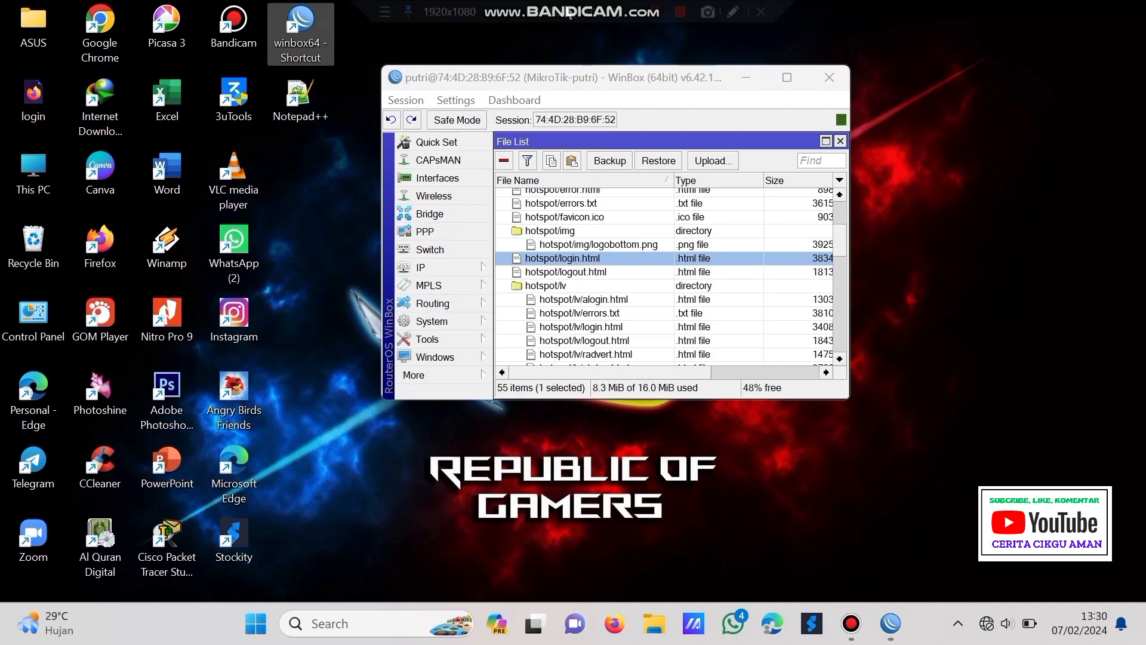
click(648, 9)
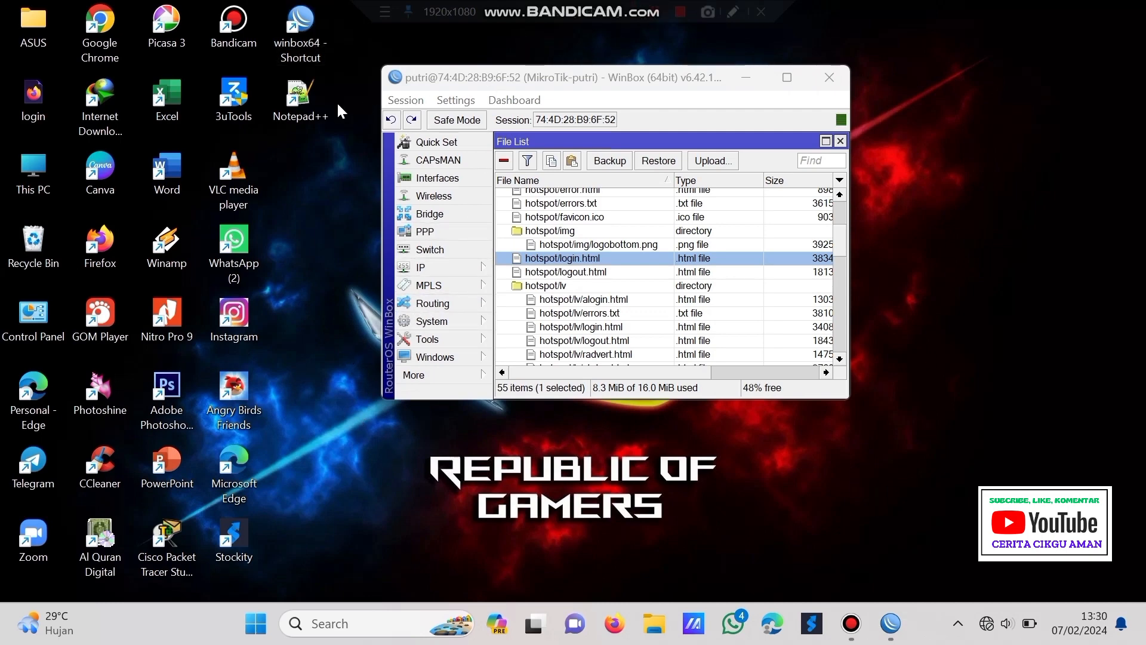
- Preview login.html in Firefox, copy the phrase 'Please log on', then close the browser
double_click(45, 95)
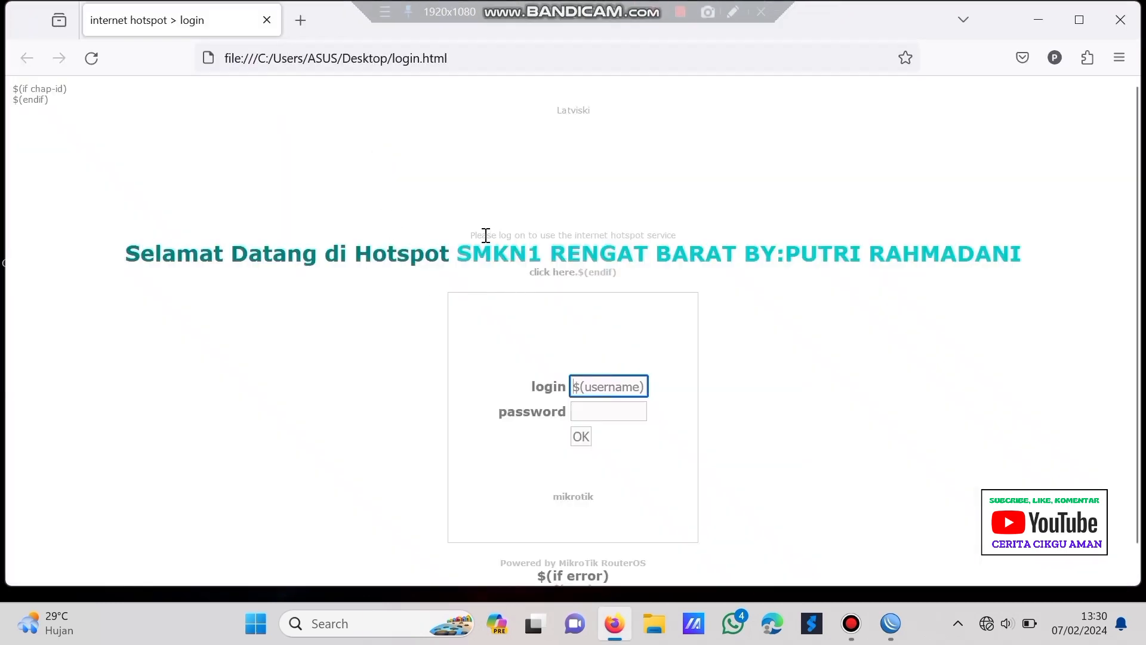
drag(471, 235, 524, 238)
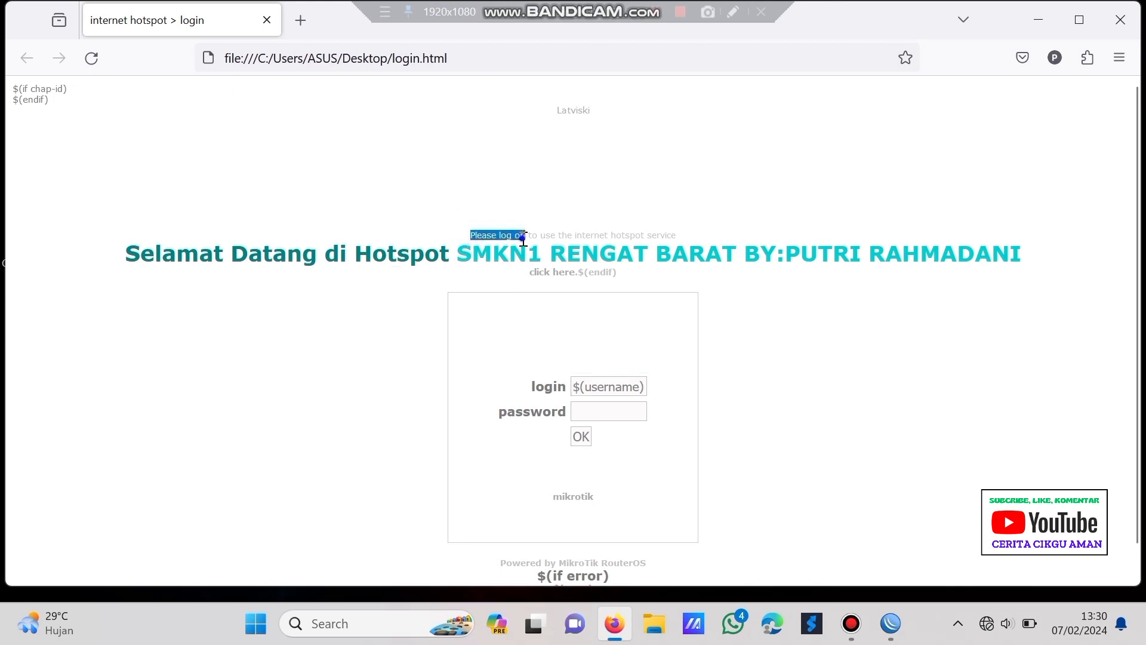
right_click(526, 238)
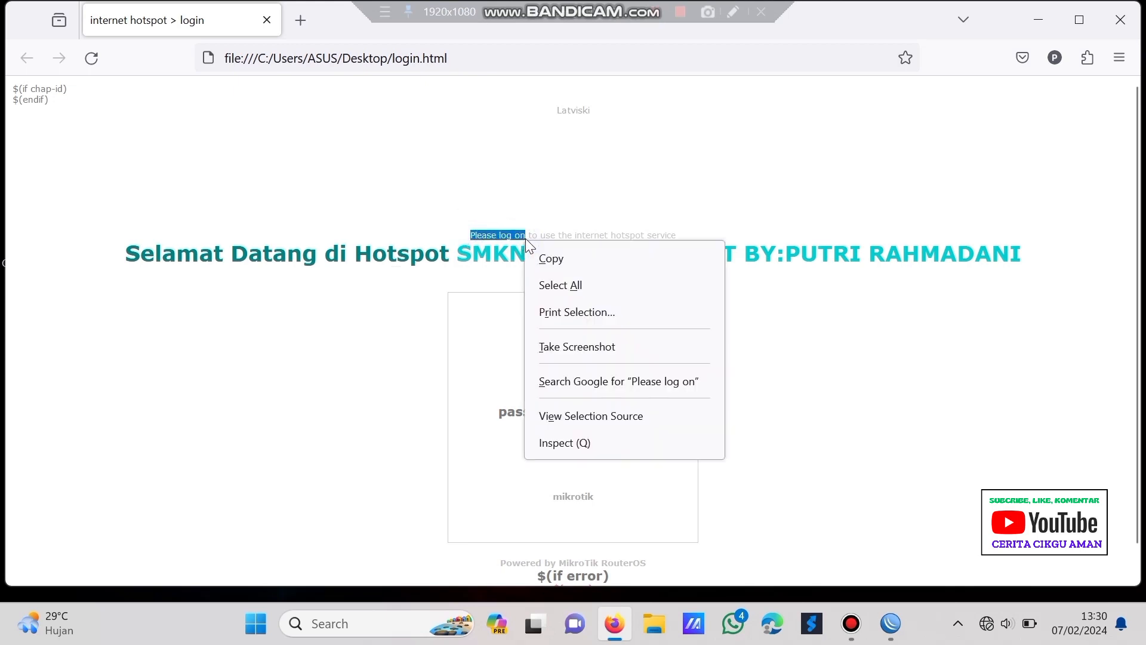
click(600, 261)
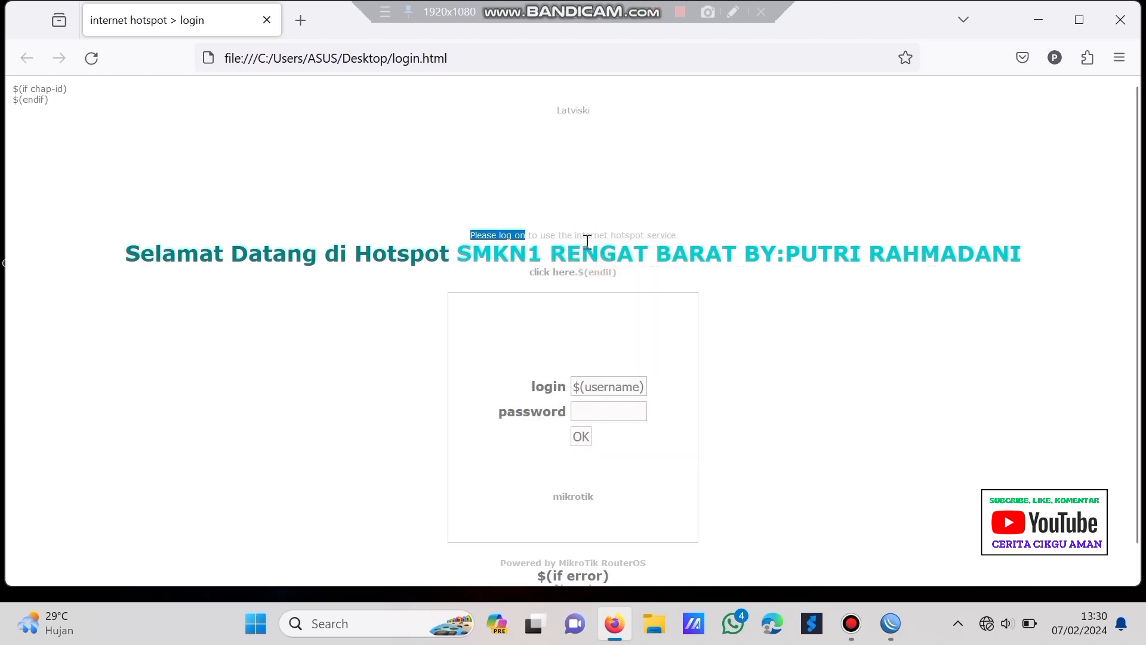
click(1122, 20)
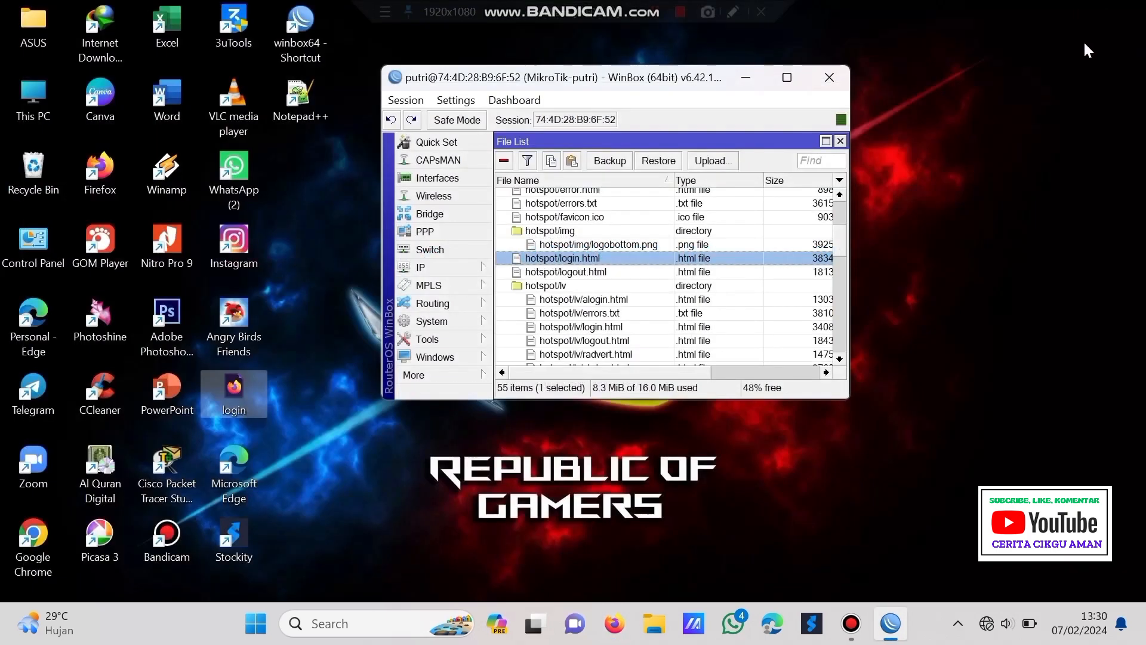
- Open the desktop login.html file with Edit with Notepad++
drag(714, 65, 839, 78)
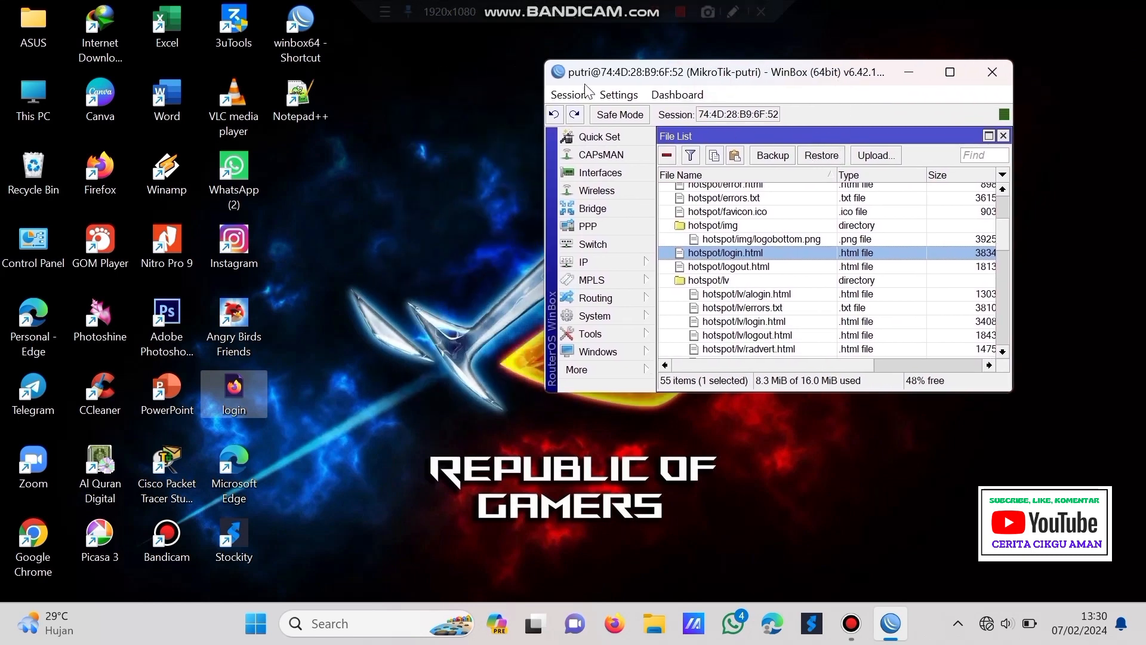
right_click(245, 396)
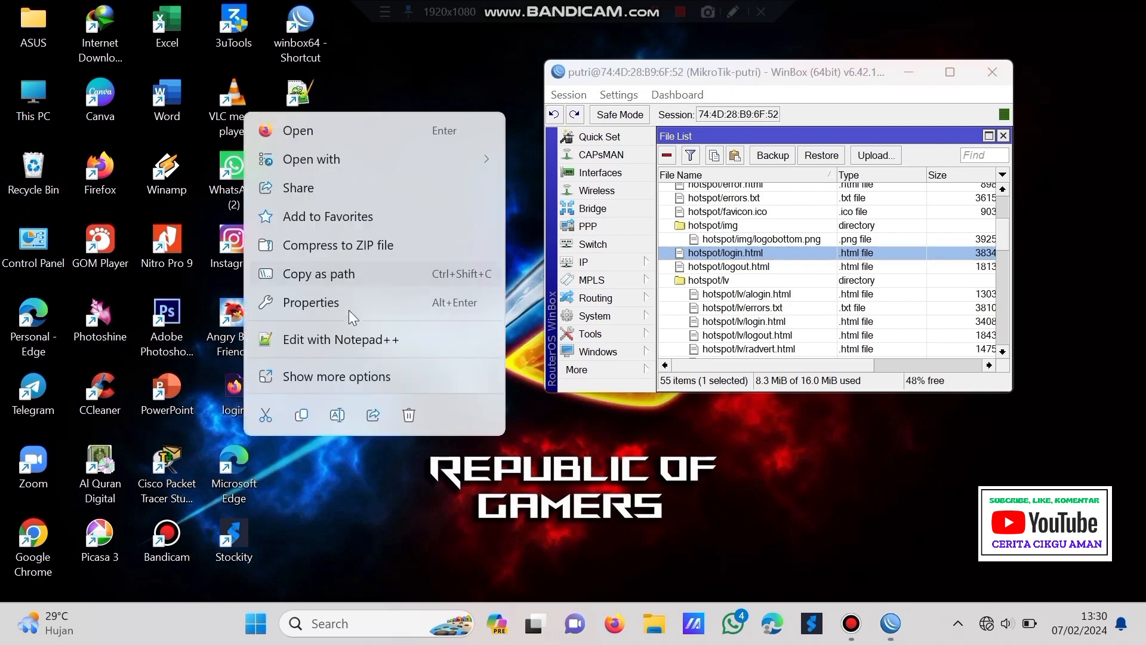
click(346, 339)
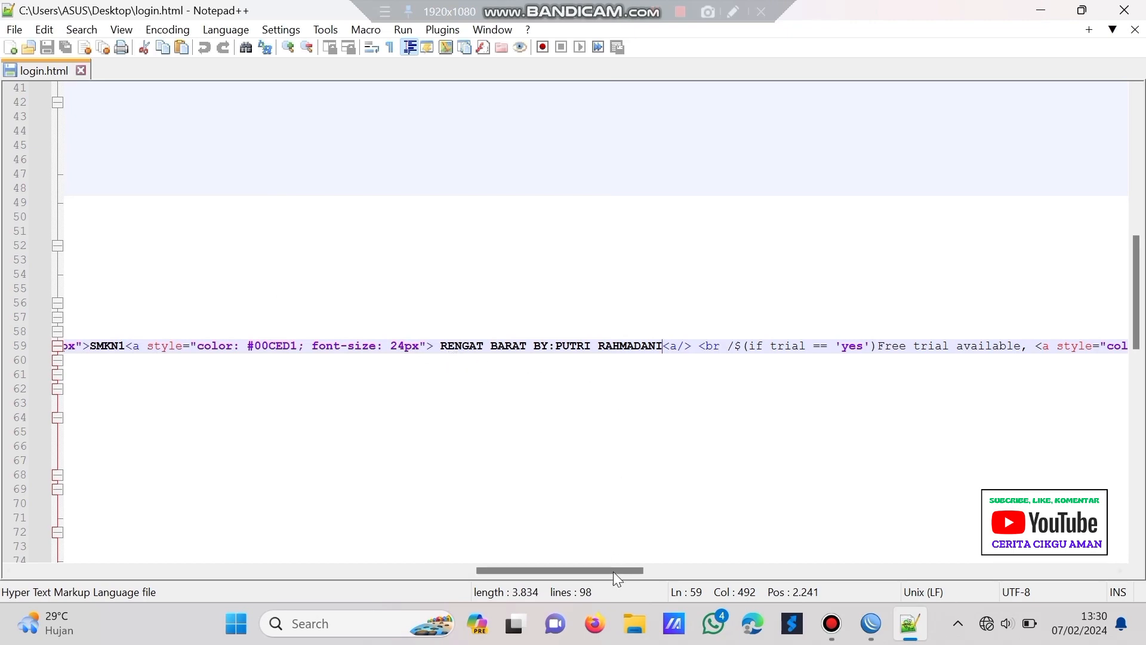
- Find the pasted 'Please log on' text on line 59, then save and close login.html
drag(612, 571, 179, 538)
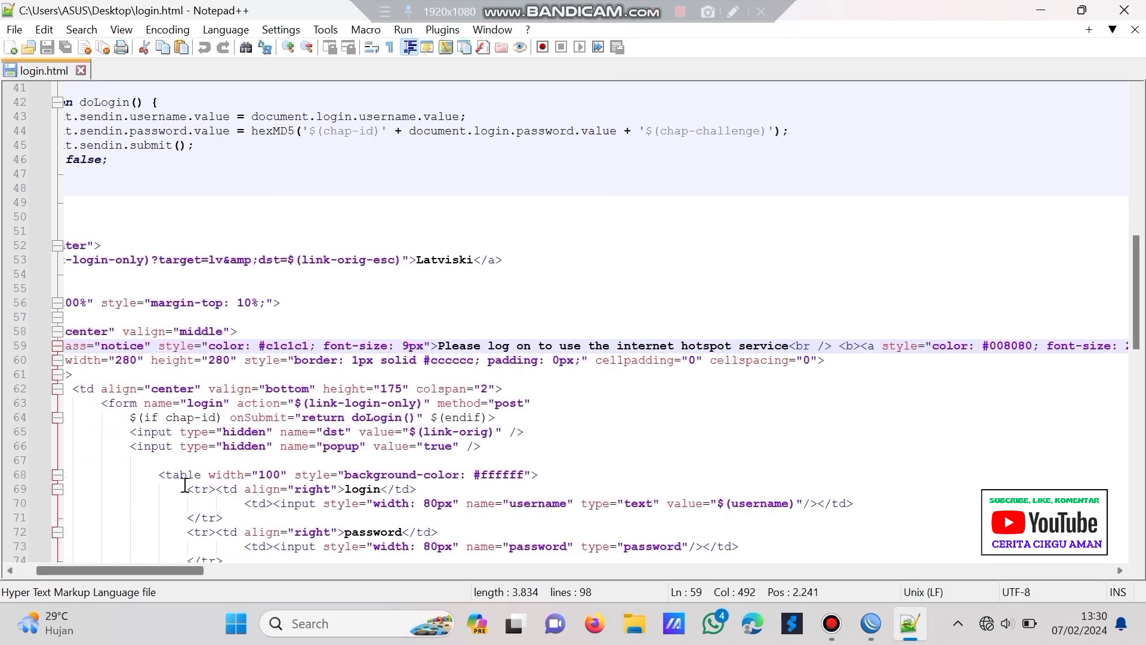
click(81, 30)
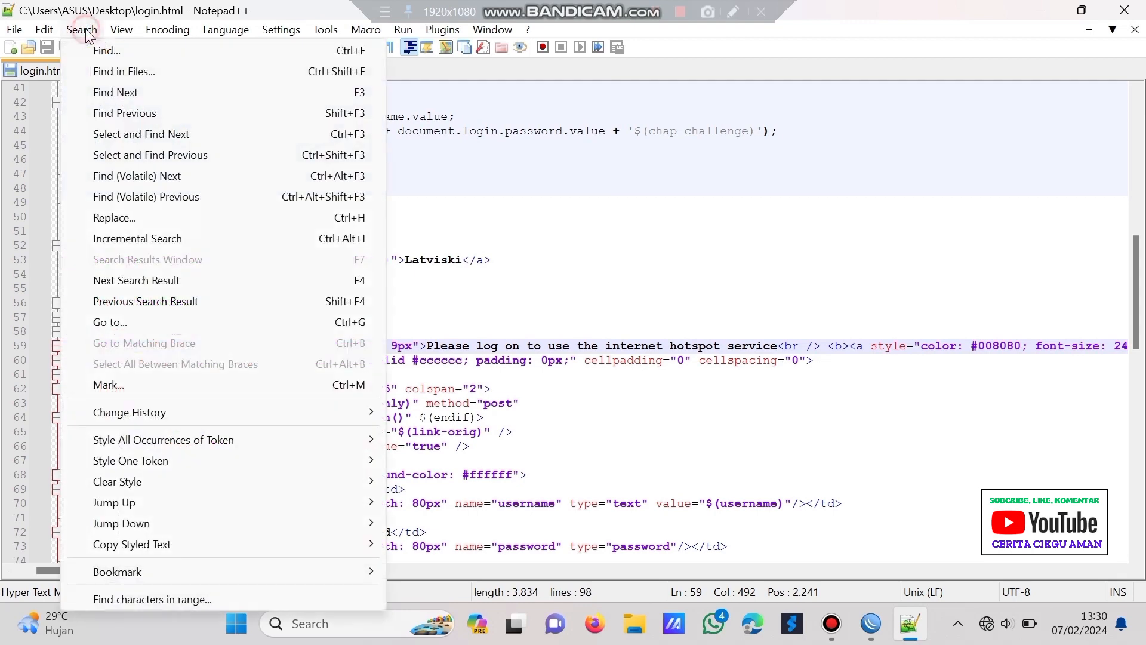
click(107, 51)
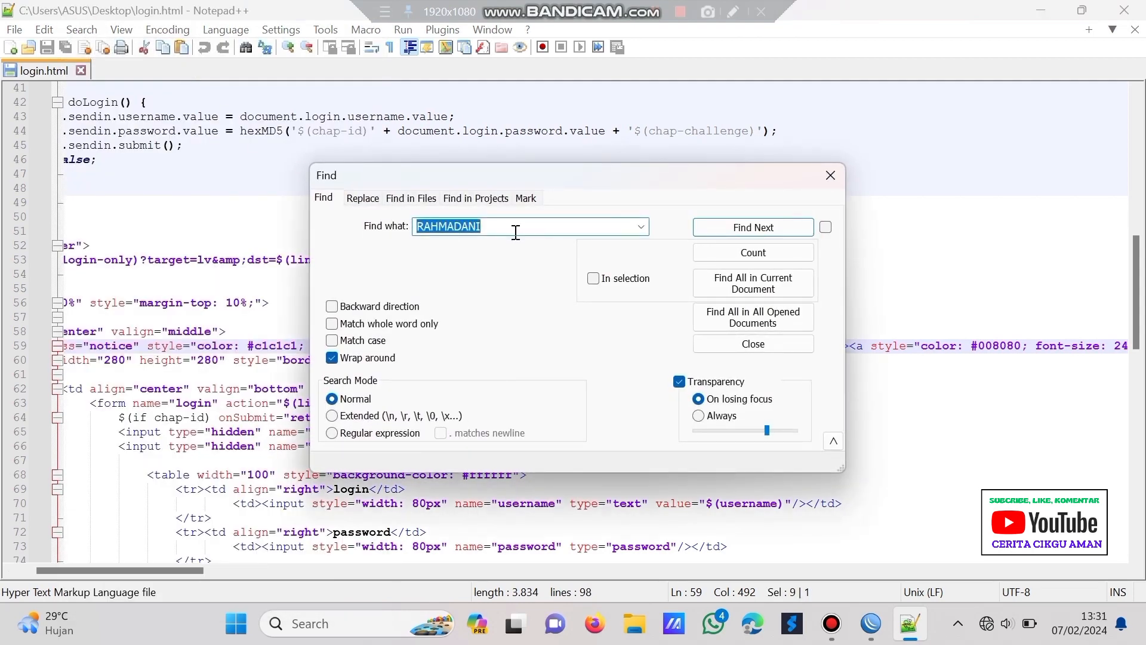
key(ctrl+v)
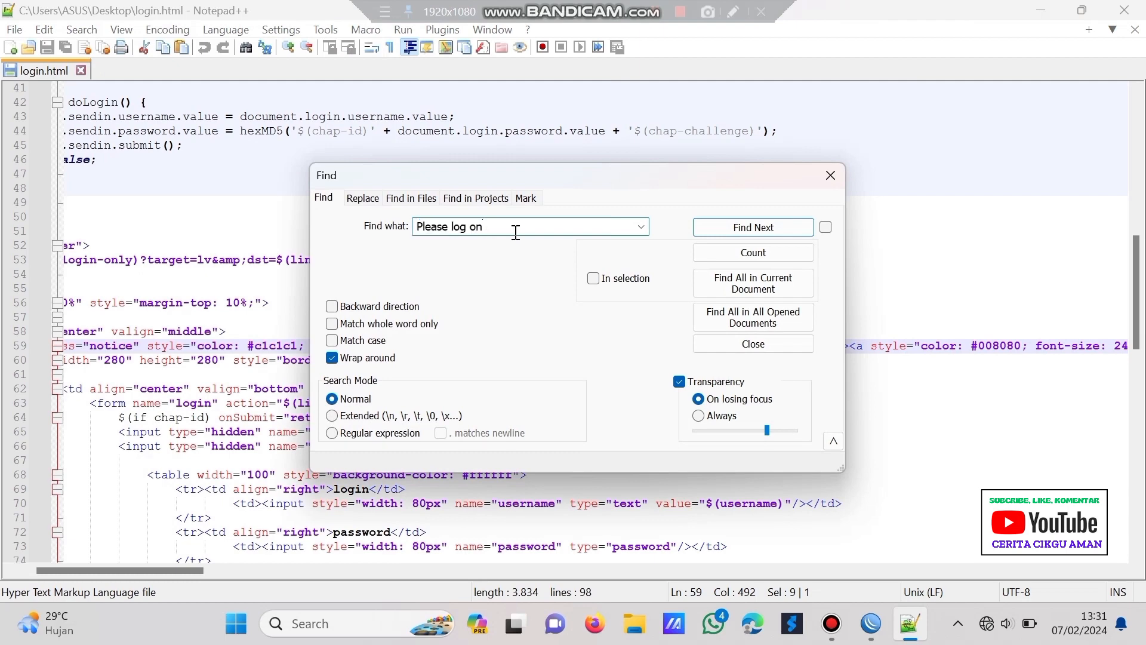
click(741, 225)
click(830, 174)
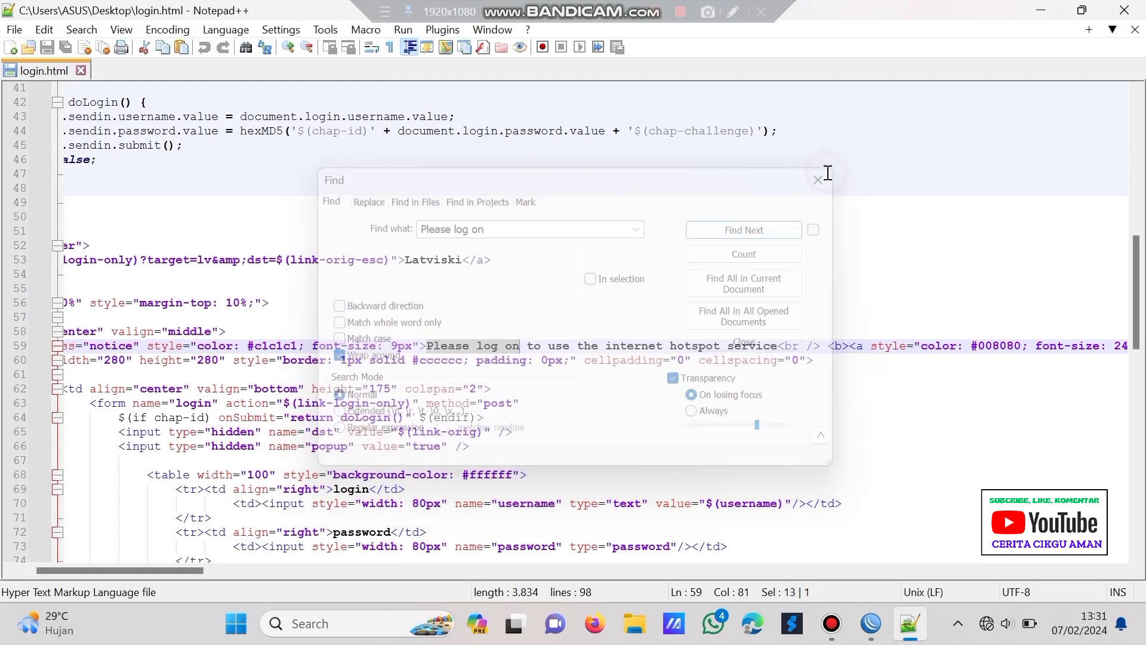
click(51, 48)
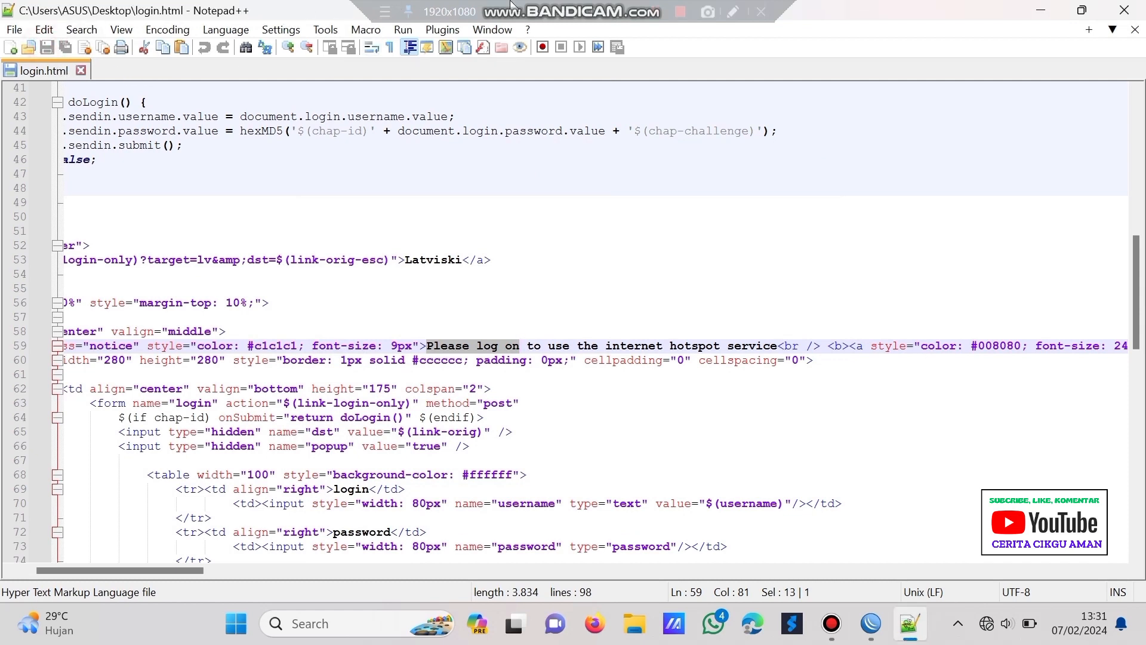
click(1135, 29)
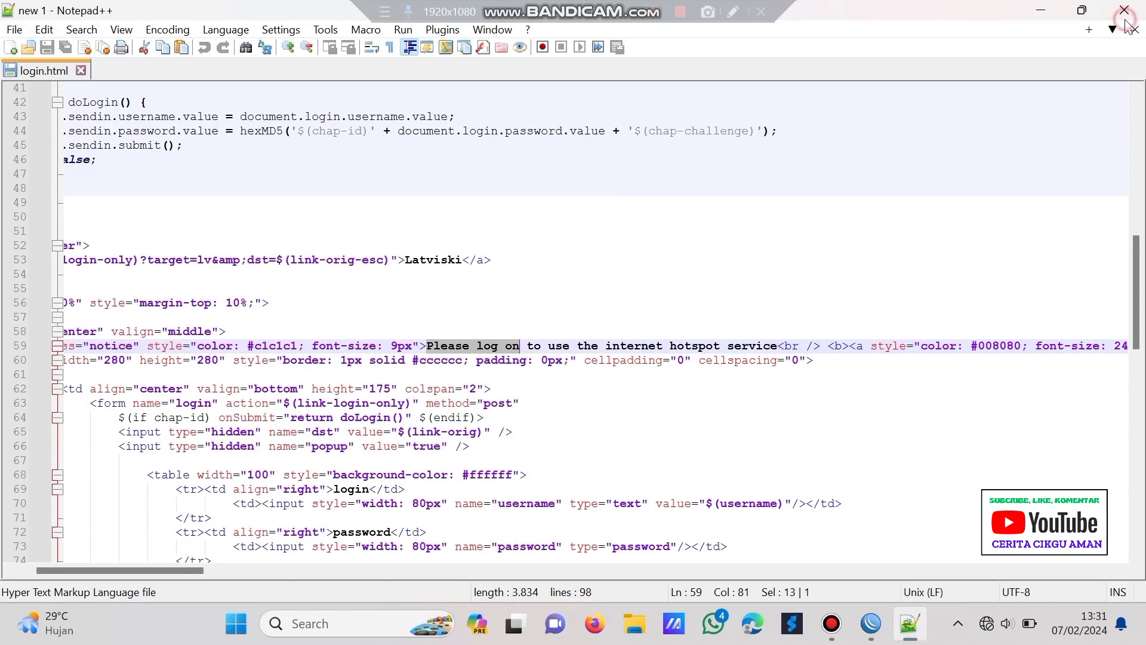
- Delete hotspot/img/login.html, upload the desktop login.html into the hotspot folder, and re-enable Wi-Fi
click(1125, 10)
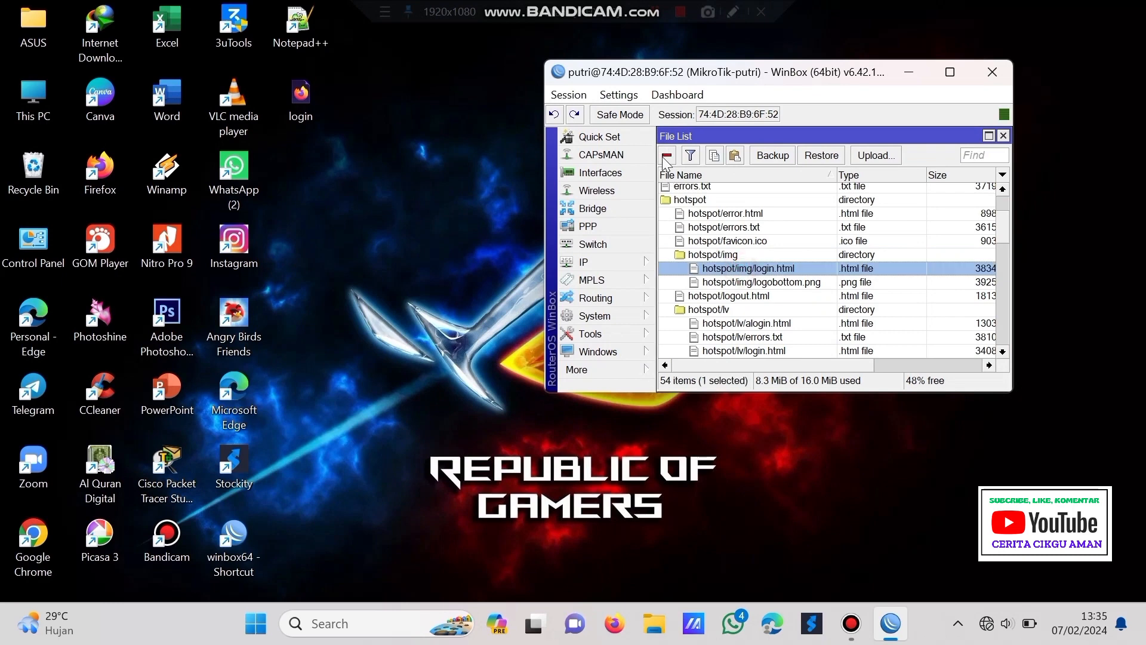
click(667, 157)
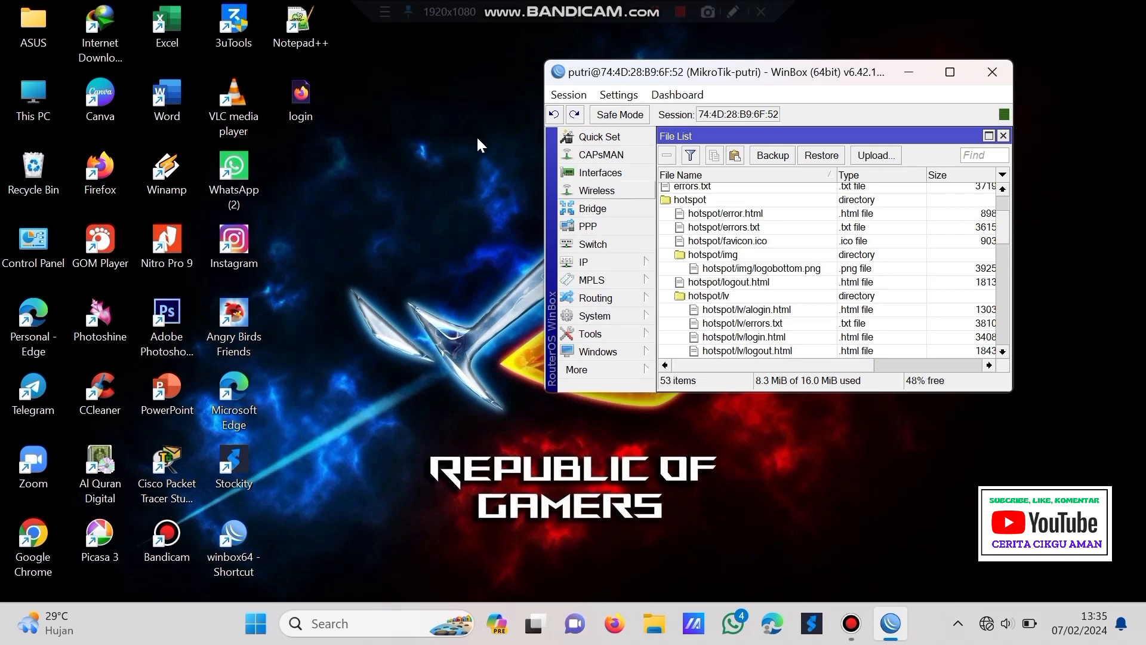
drag(296, 94, 741, 277)
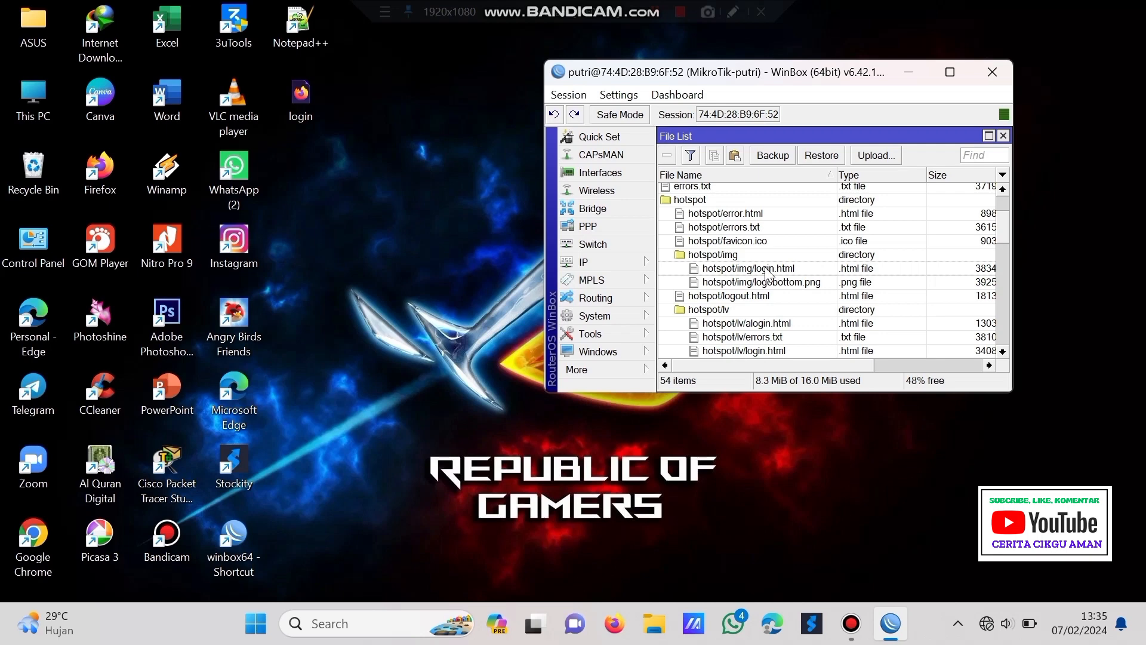
drag(768, 274, 778, 302)
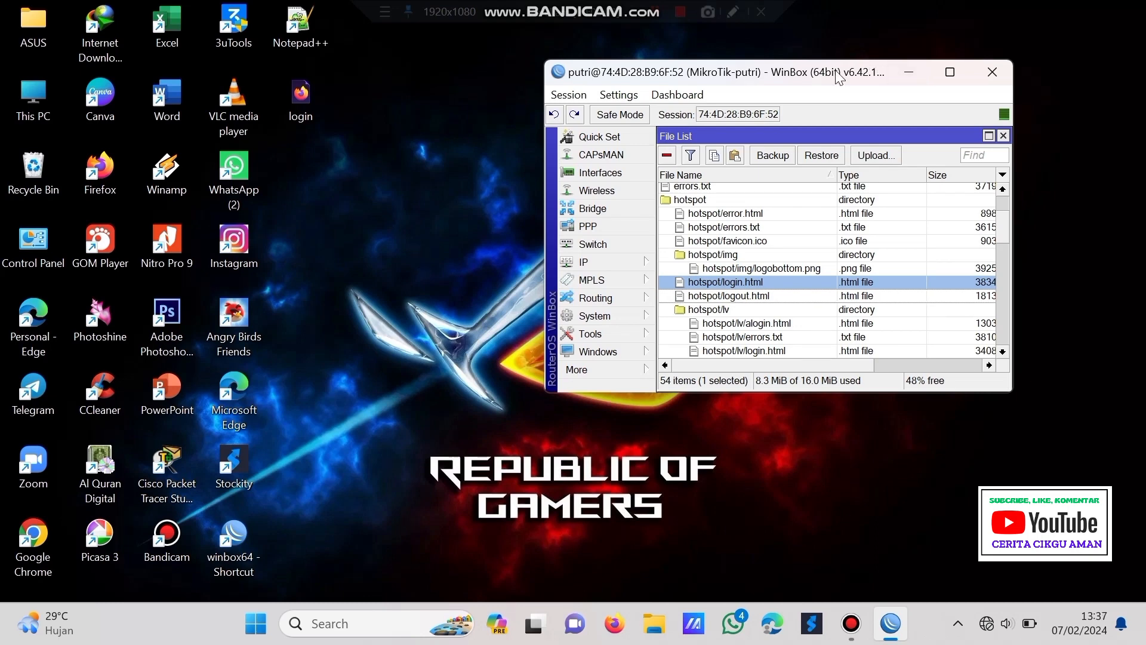
drag(837, 74, 660, 53)
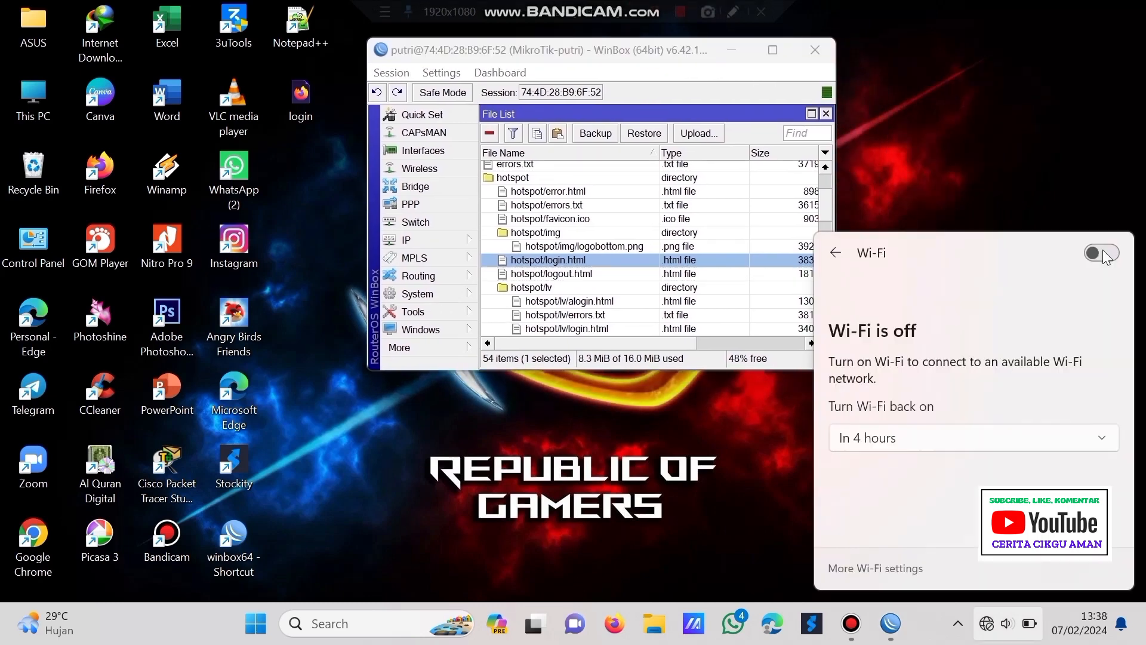
click(1102, 252)
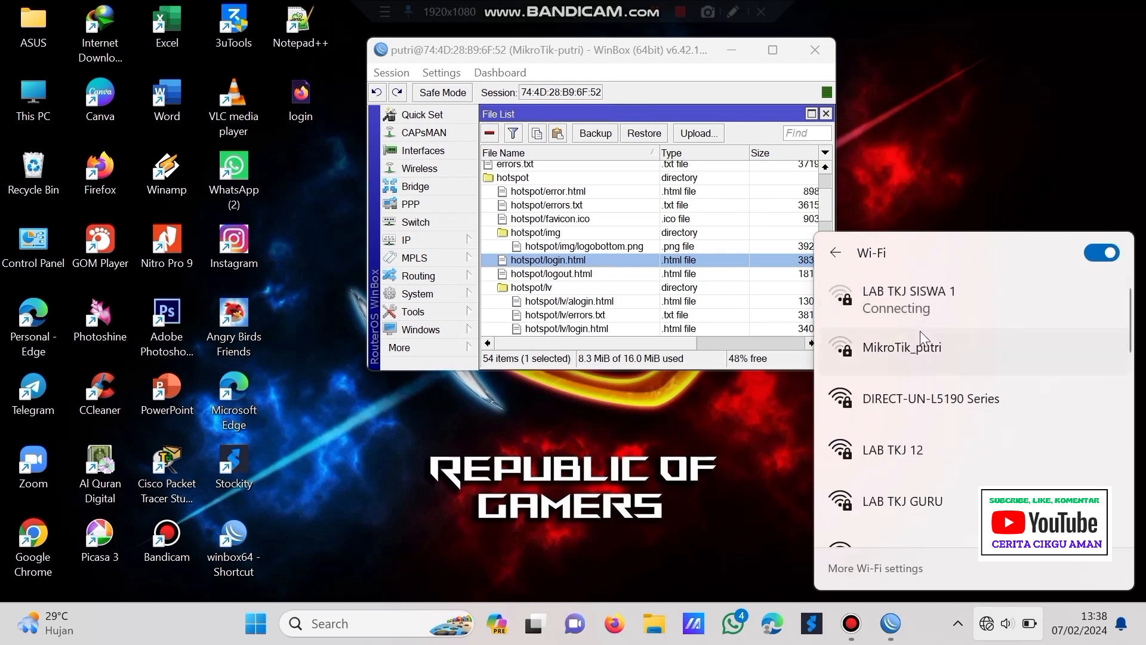
- Connect the laptop to the MikroTik_putri wireless network
scroll(926, 352, down, 10)
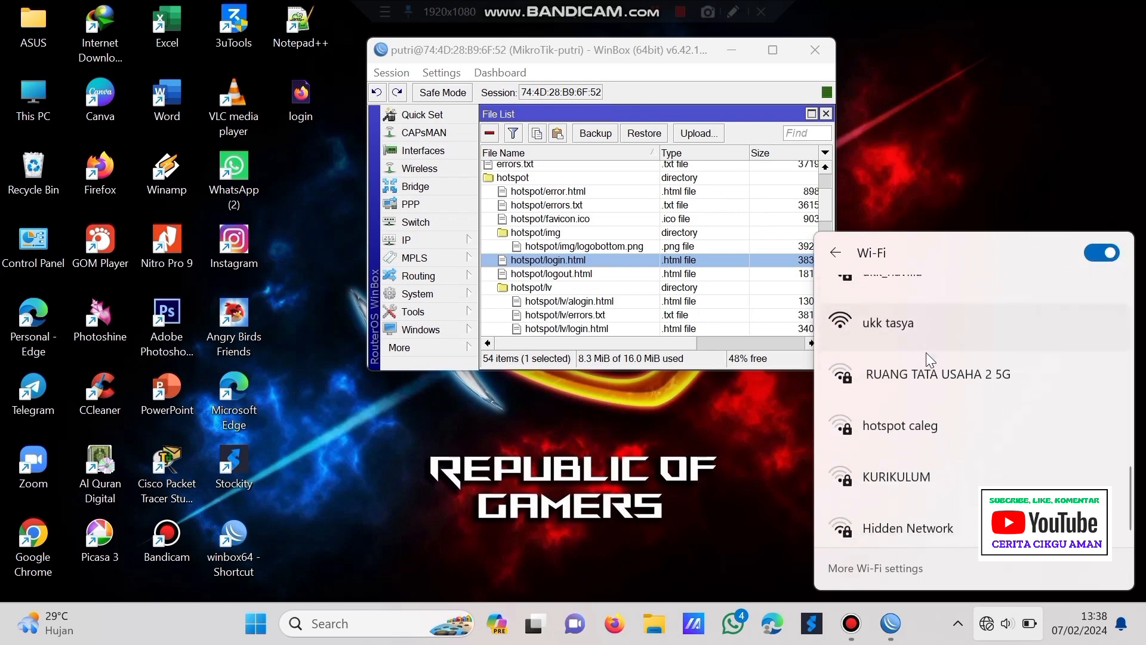
scroll(925, 352, up, 10)
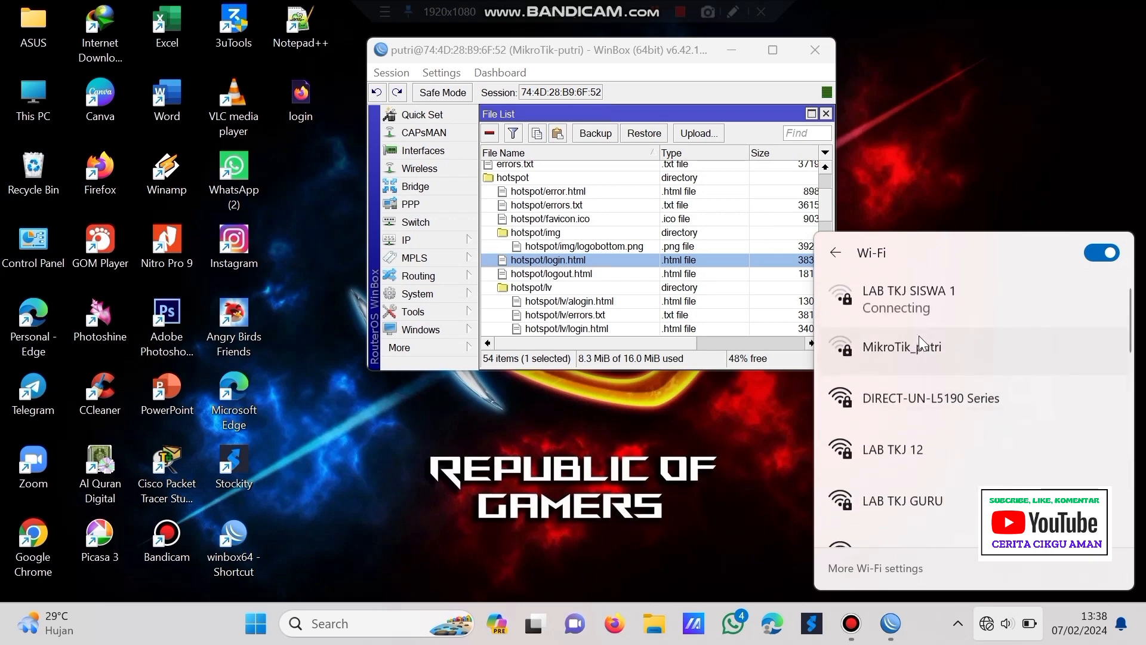
click(919, 348)
click(1015, 430)
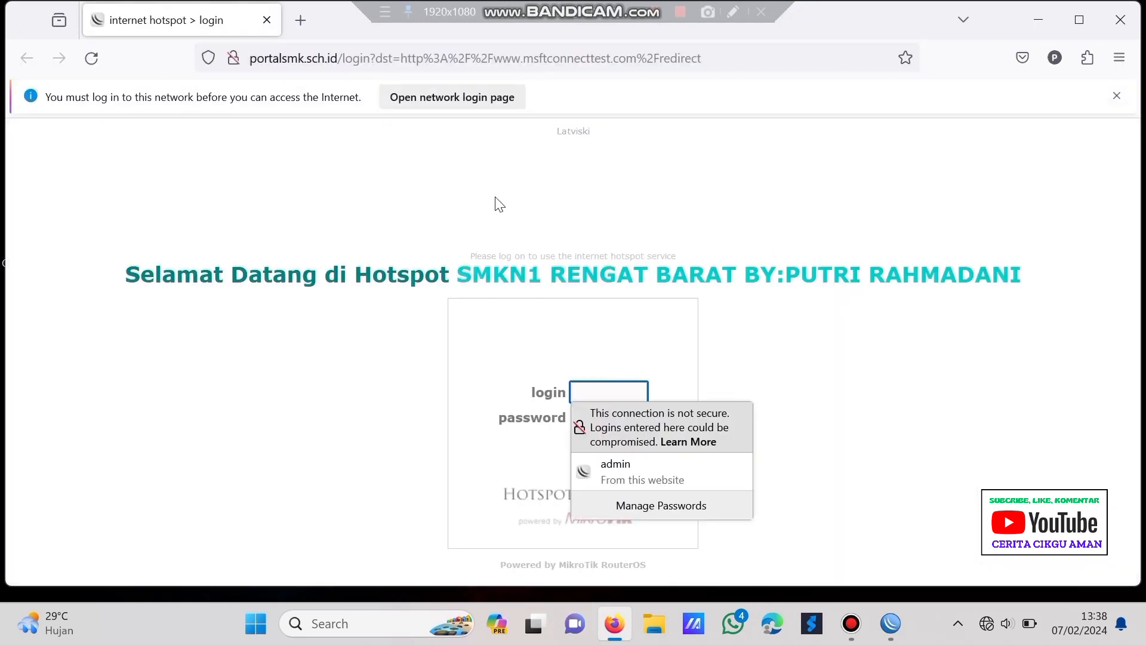
- Sign in on the hotspot page with the username and password, declining to save the password
click(603, 391)
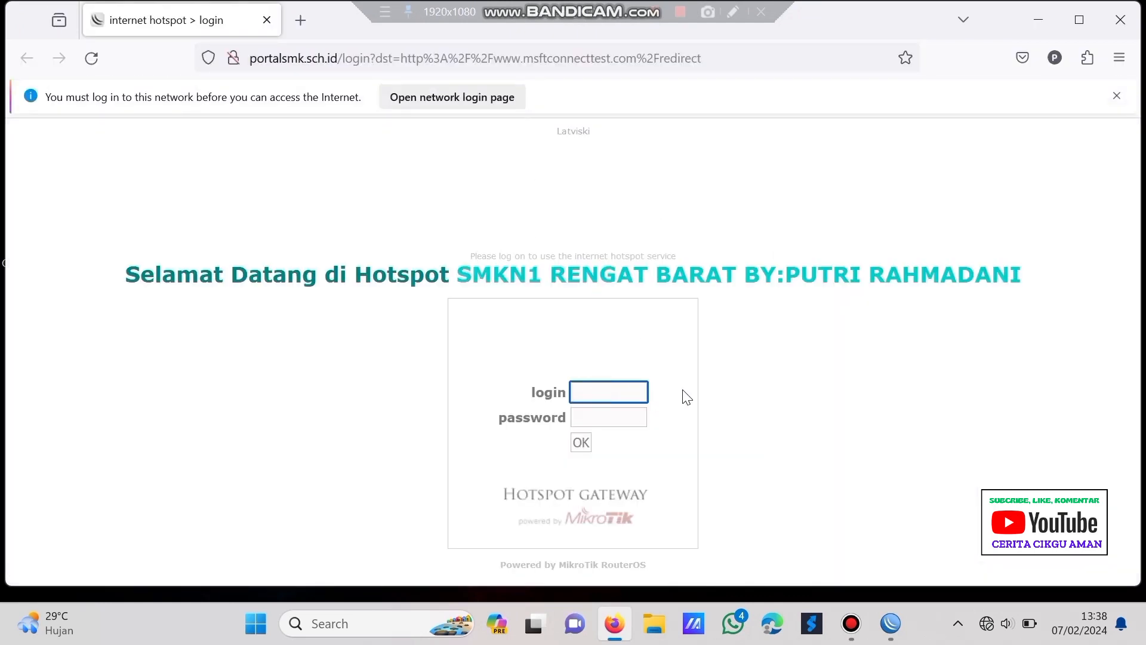
text(kepsek)
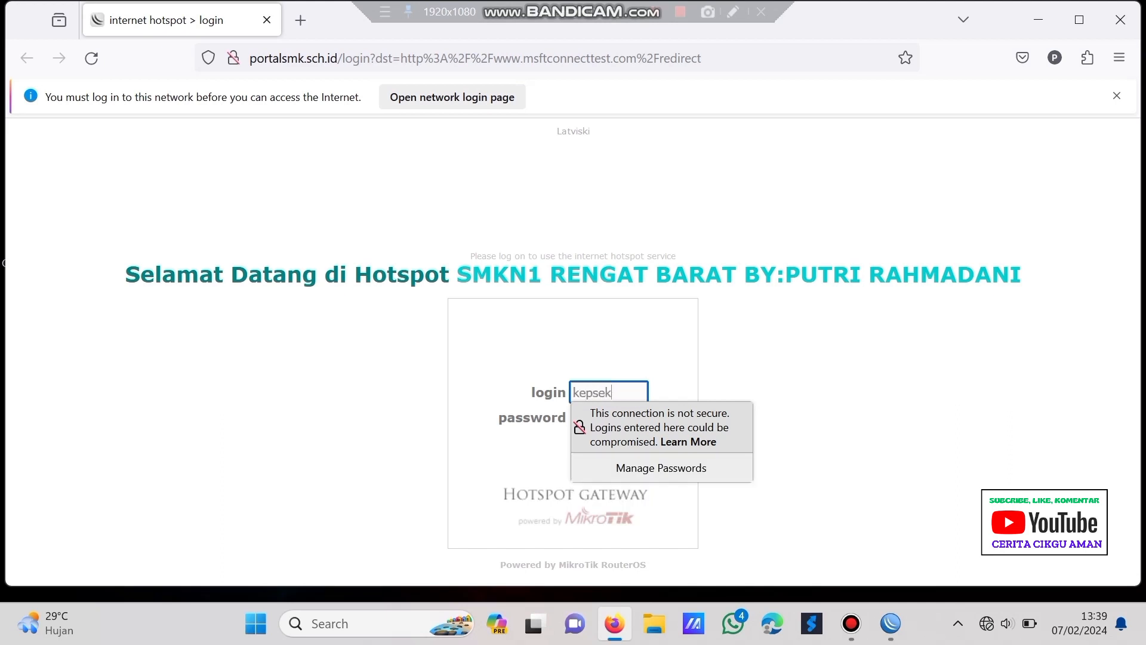
click(504, 369)
click(615, 418)
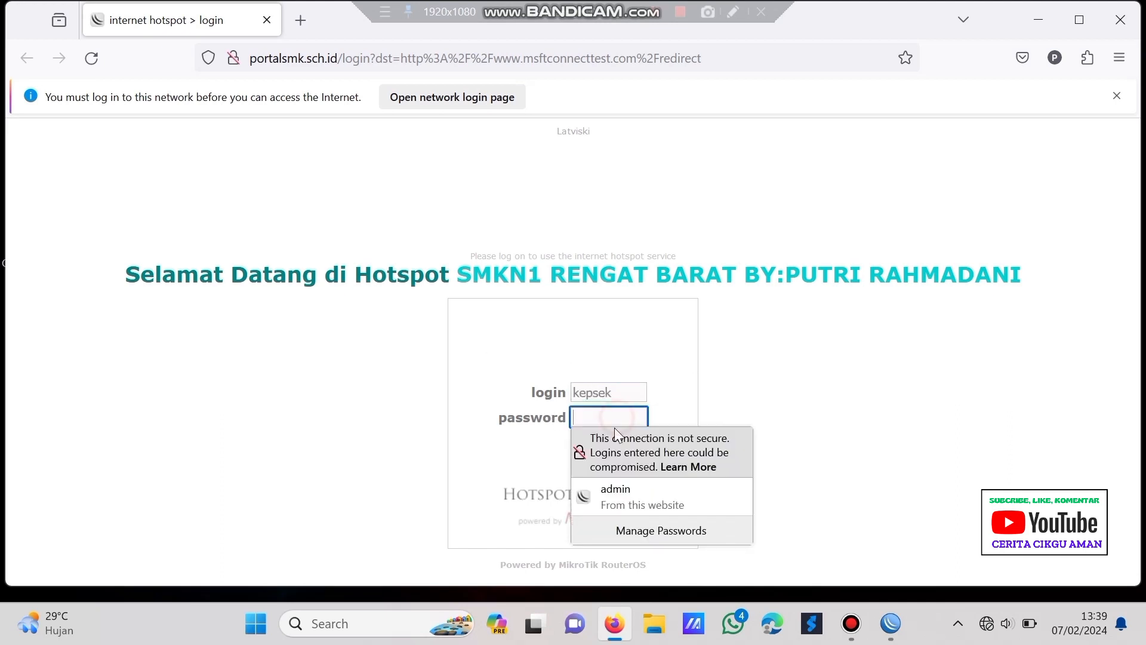
text(•••)
click(581, 443)
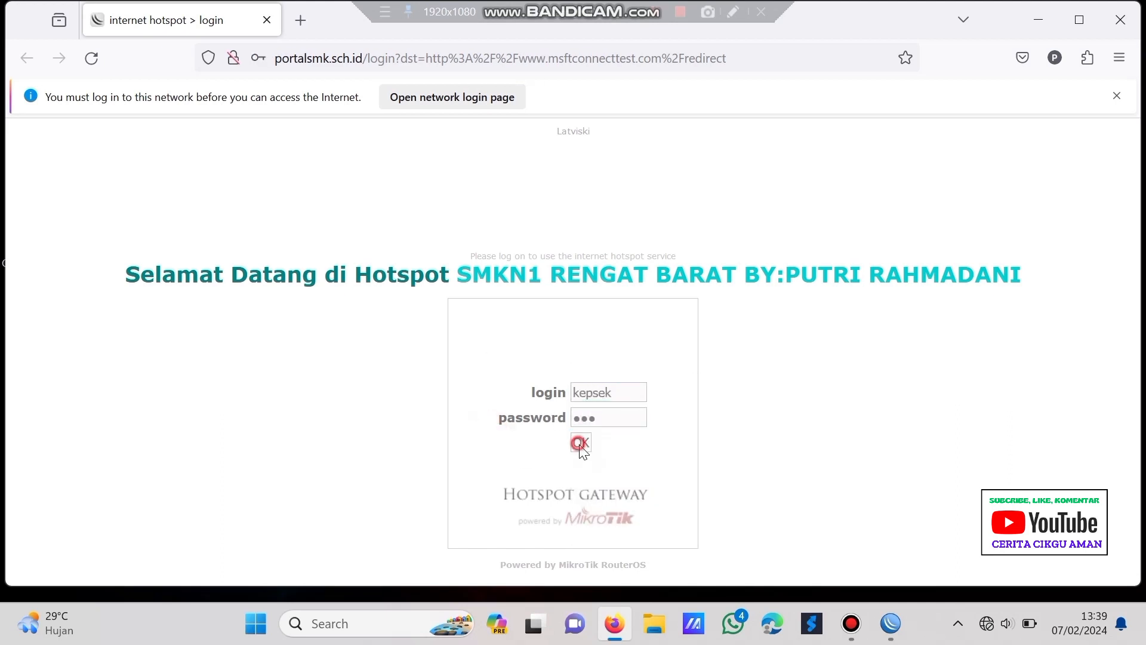
click(508, 282)
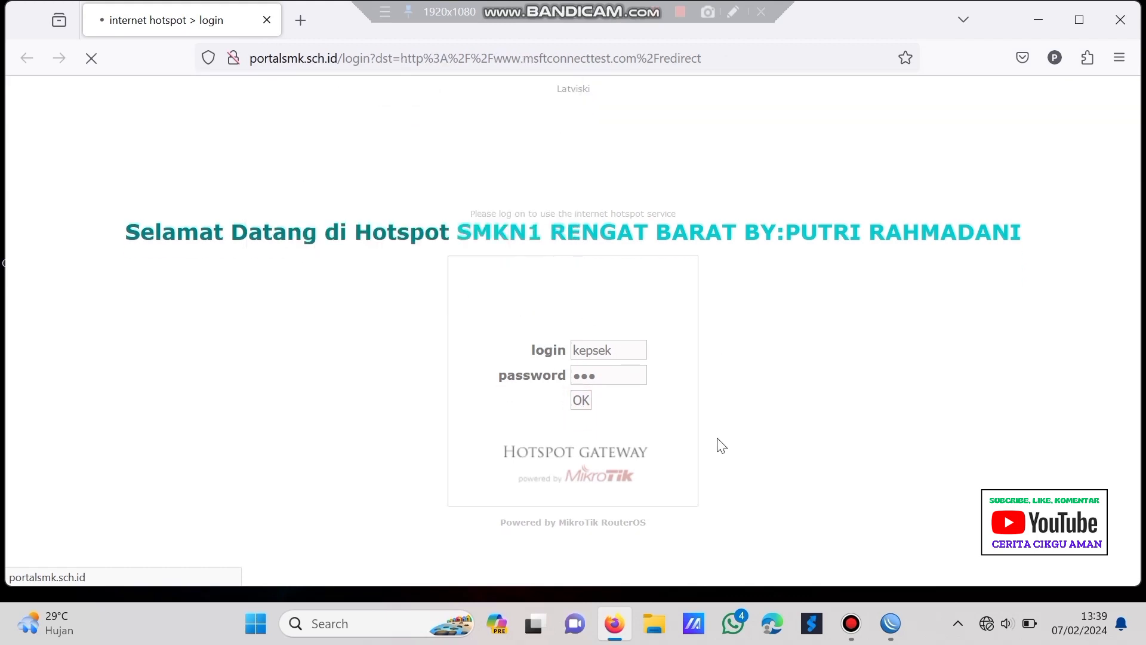
- Check the available Wi-Fi networks in the quick network settings panel
click(1025, 624)
click(899, 282)
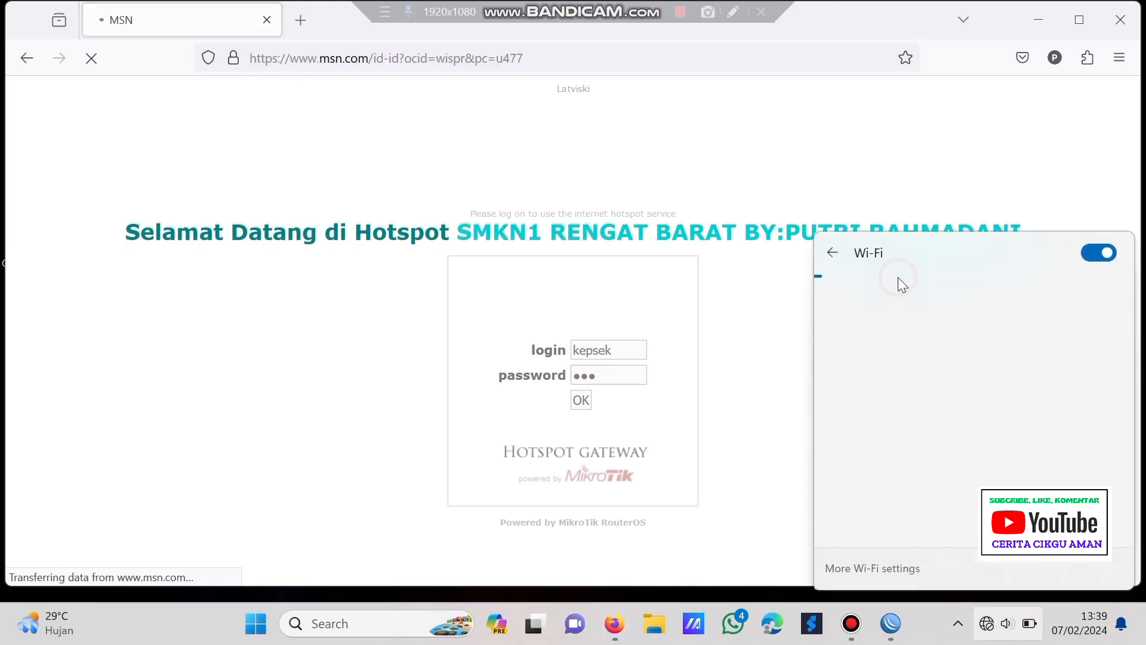
click(833, 250)
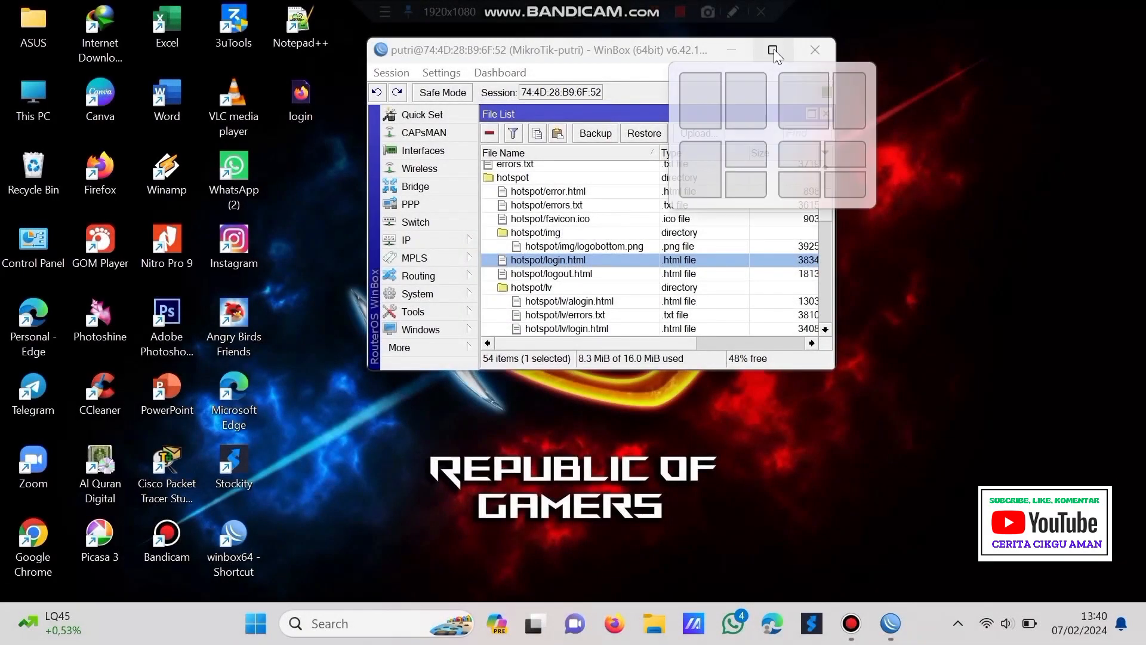
- Maximize WinBox, close the file list, and start a new rule under IP > Firewall > NAT
click(773, 50)
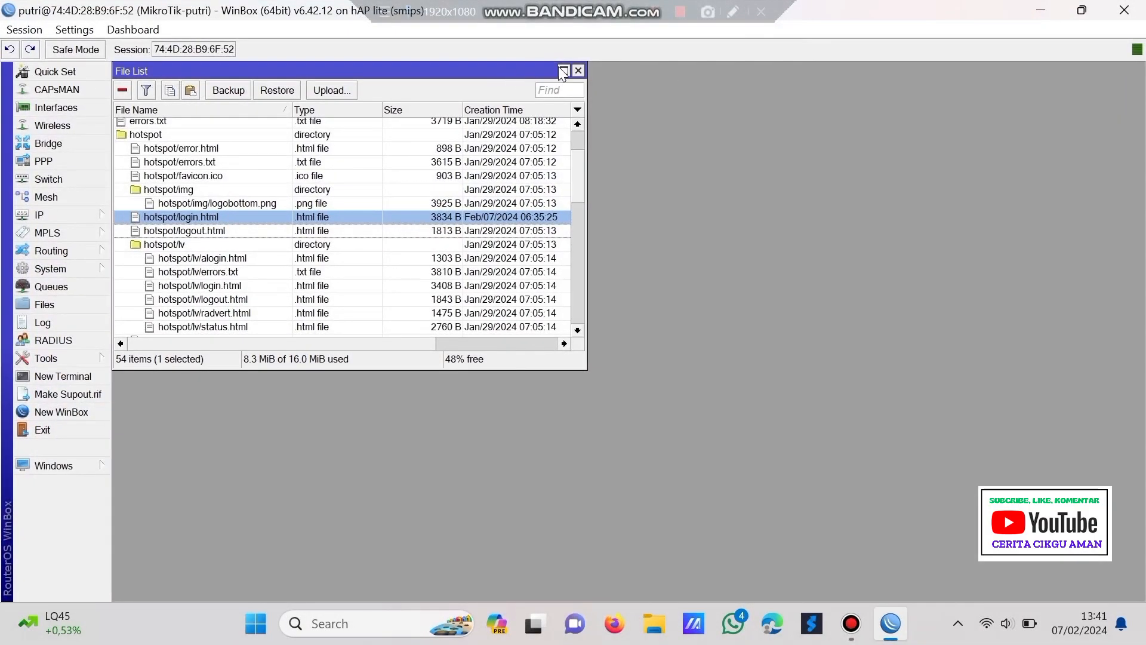
click(563, 71)
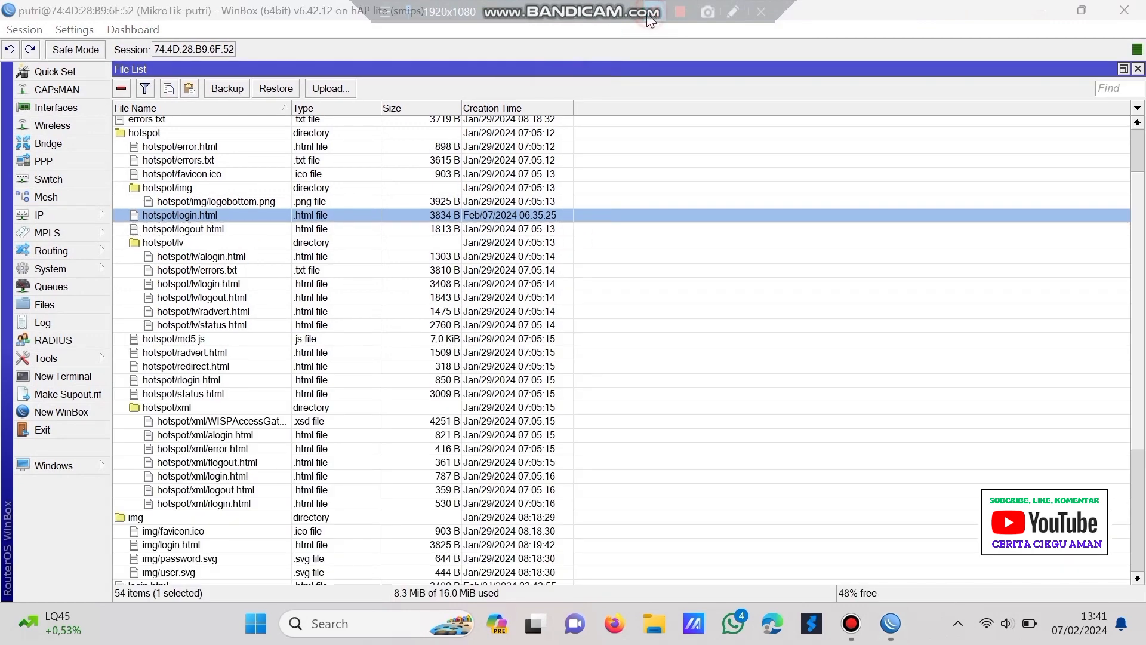
click(83, 213)
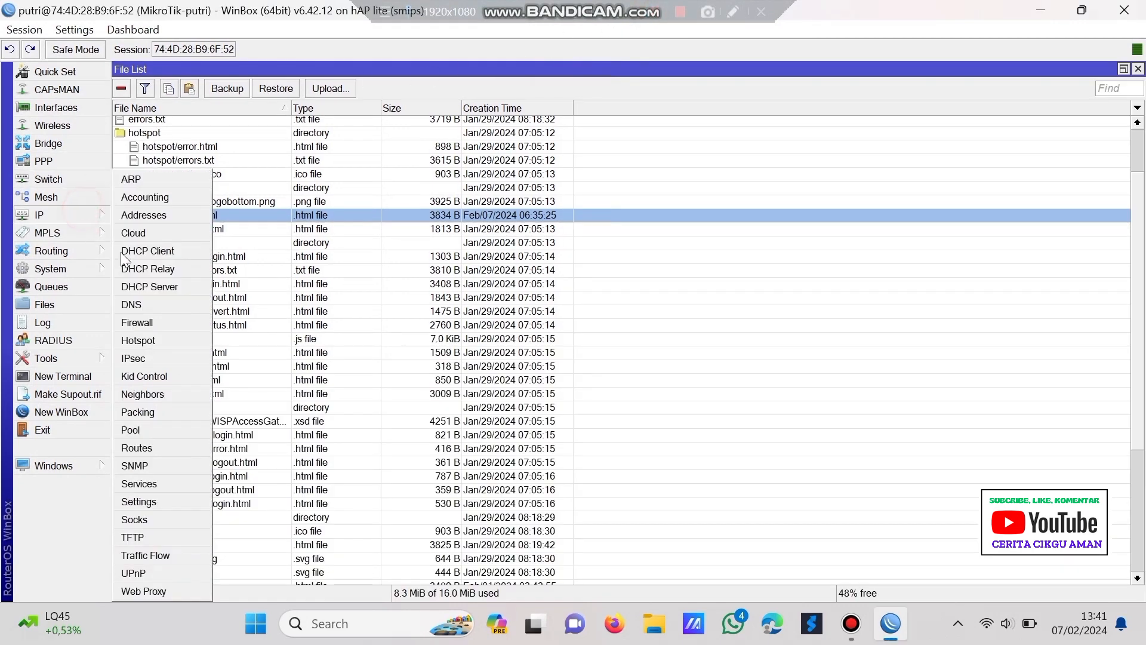
click(153, 321)
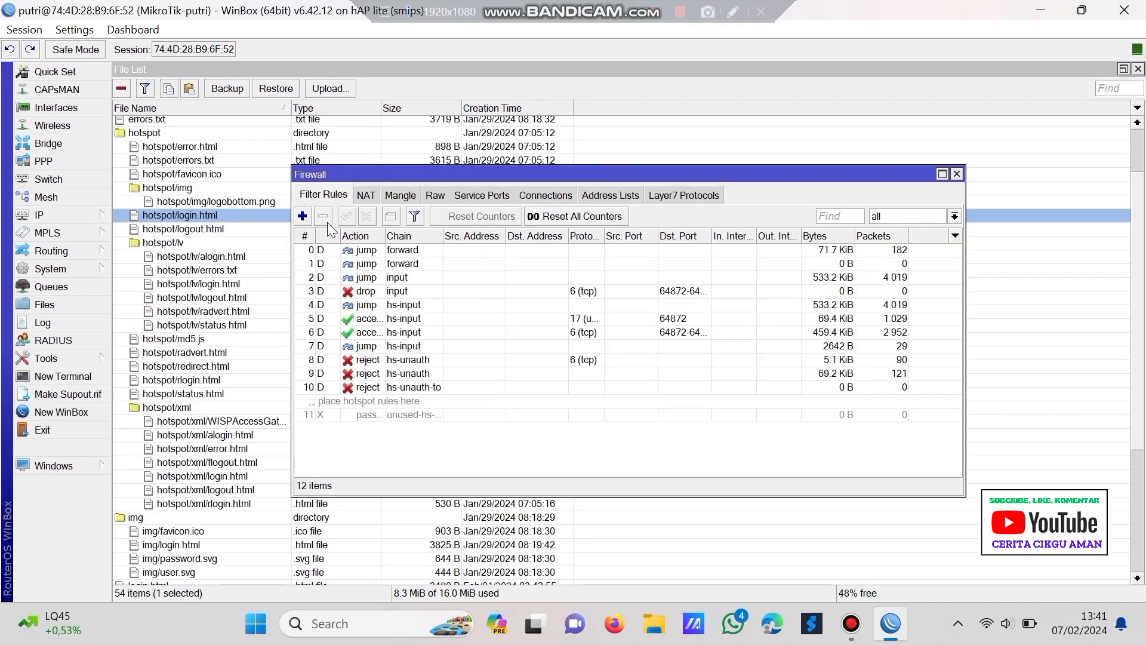
click(1138, 69)
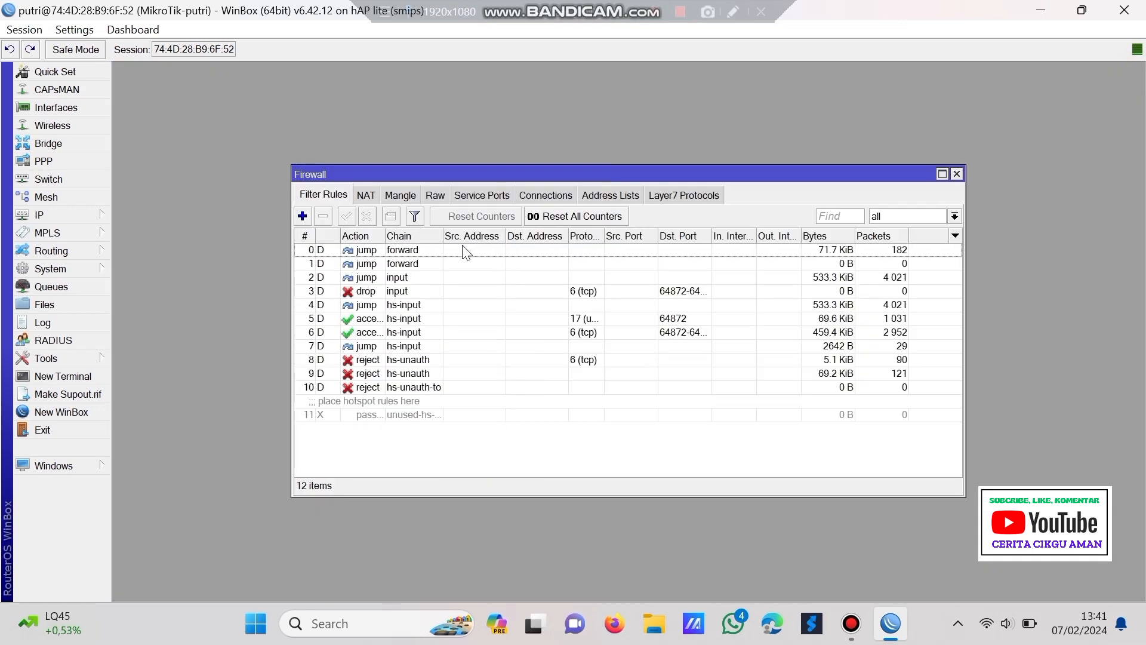
click(365, 196)
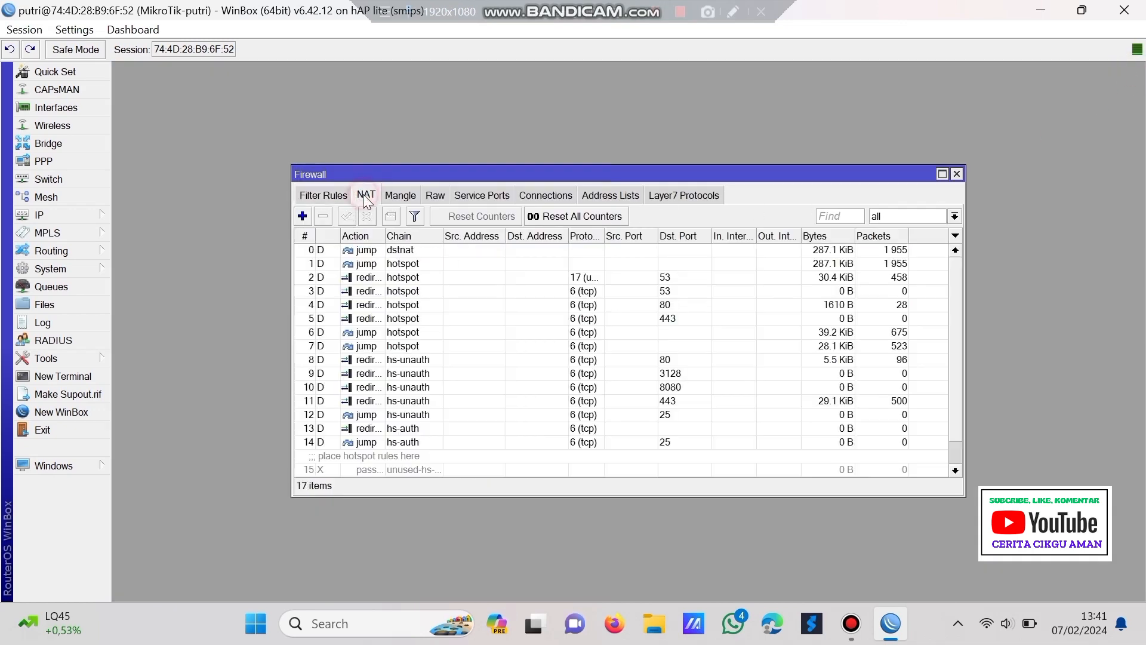
click(302, 216)
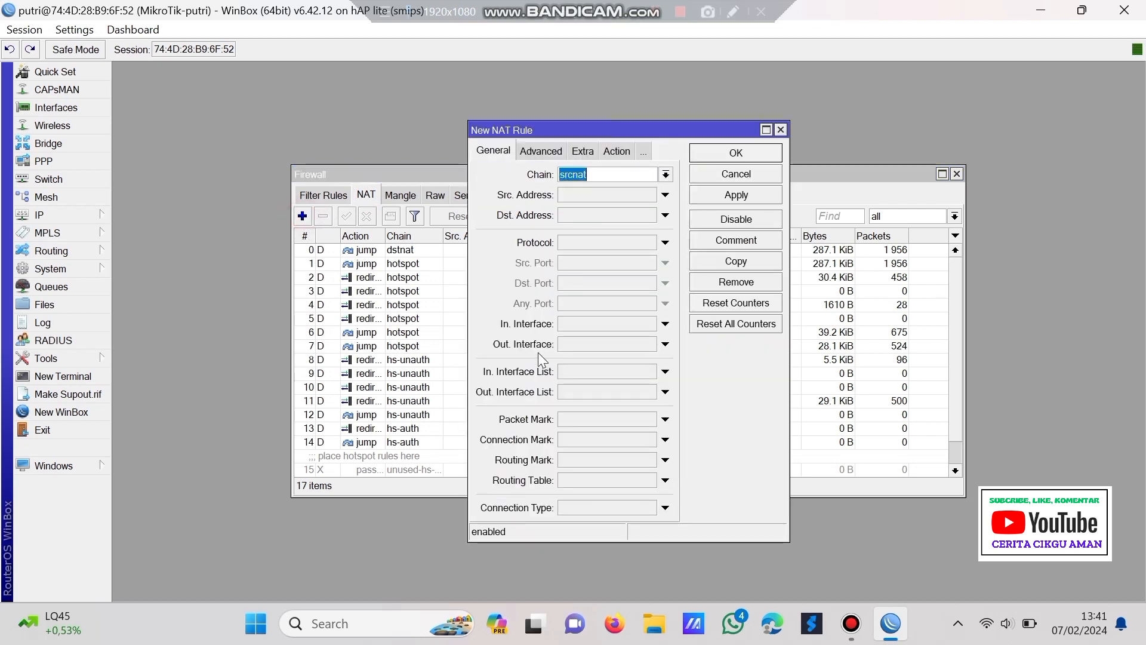
- Set the rule's Out. Interface to ether1-internet and Action to masquerade, then save it
click(568, 346)
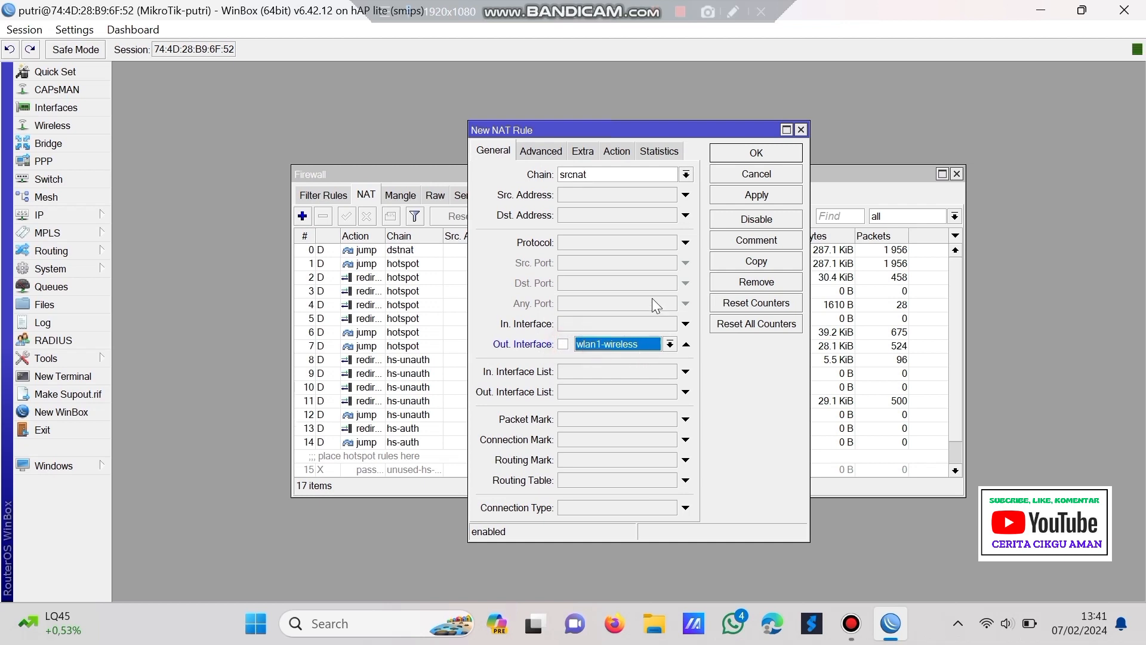
click(651, 344)
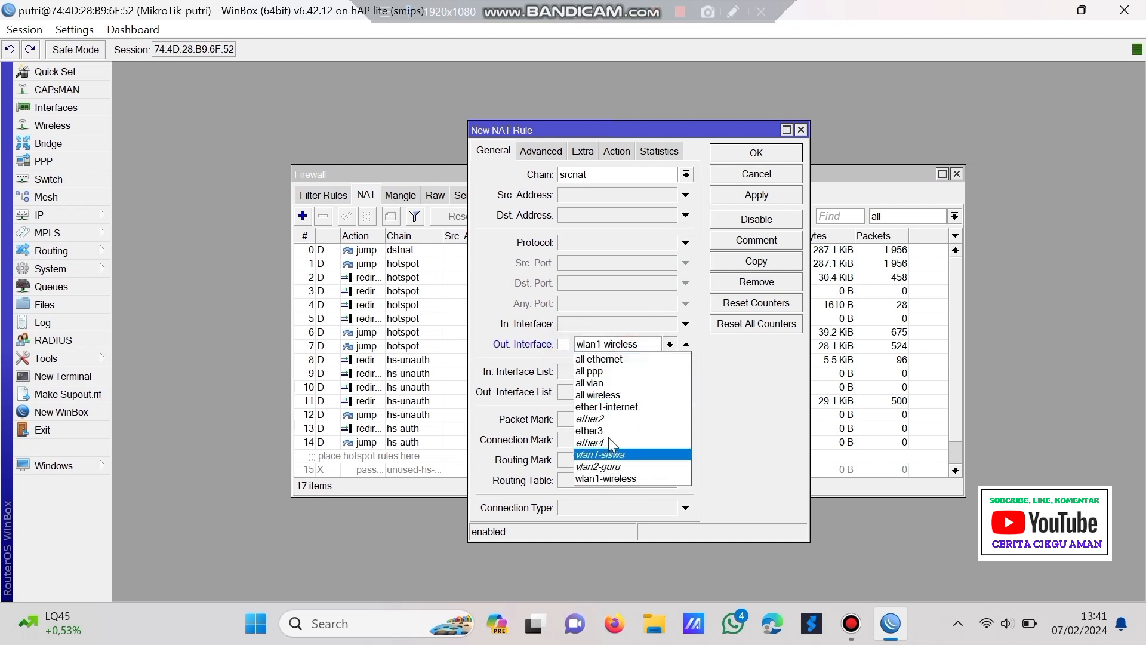
click(622, 406)
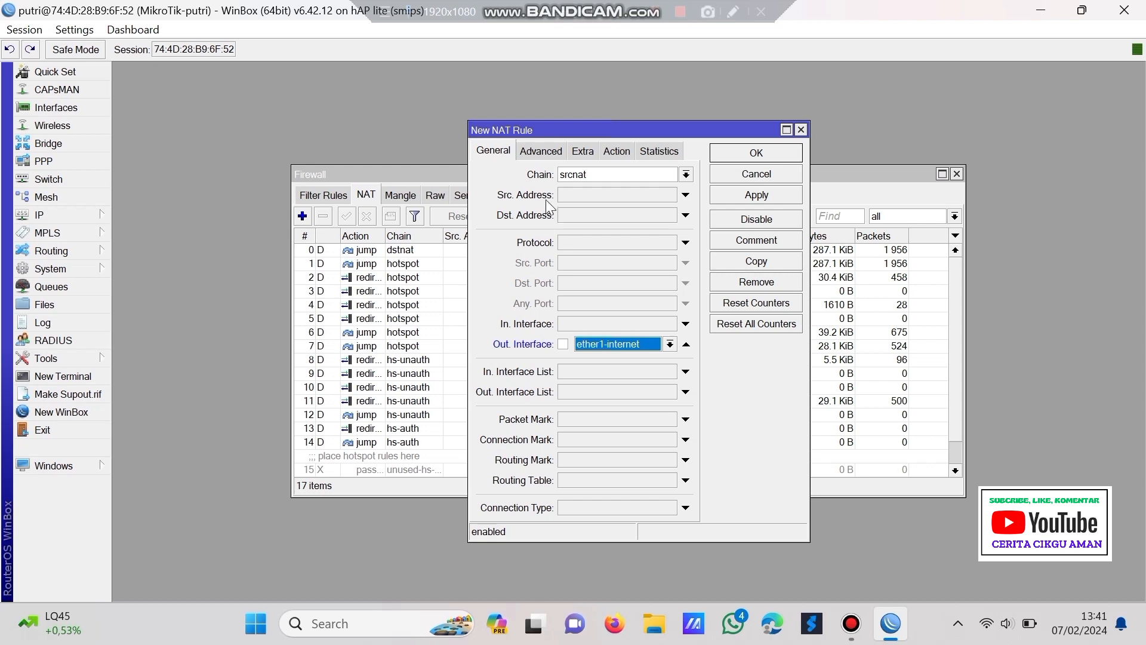
click(621, 153)
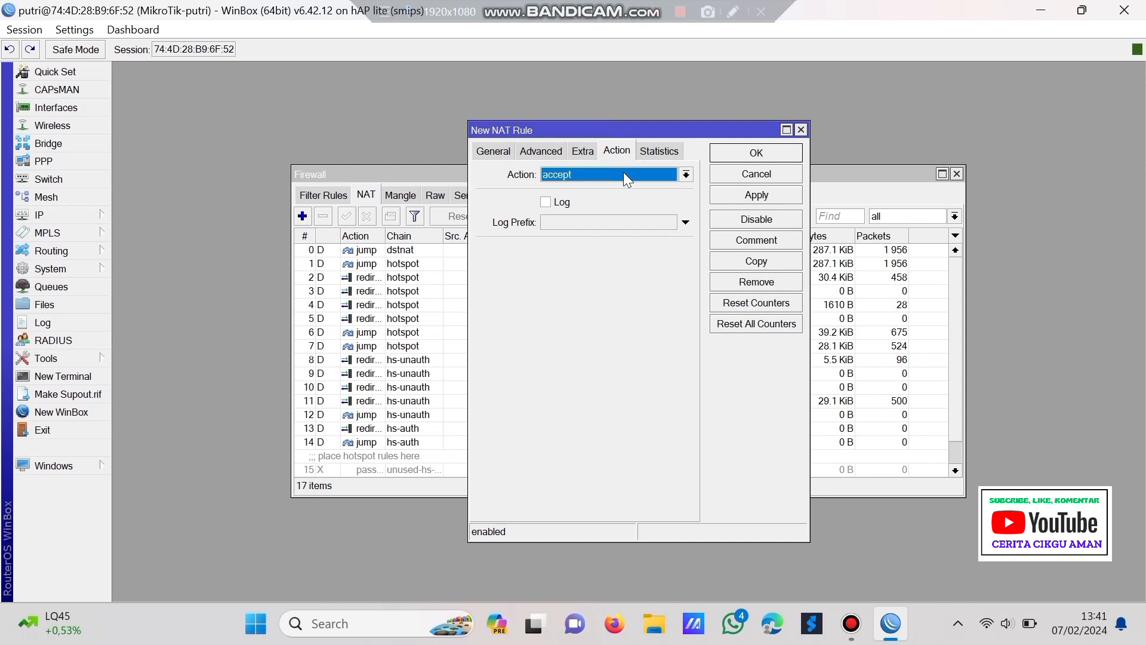
click(623, 173)
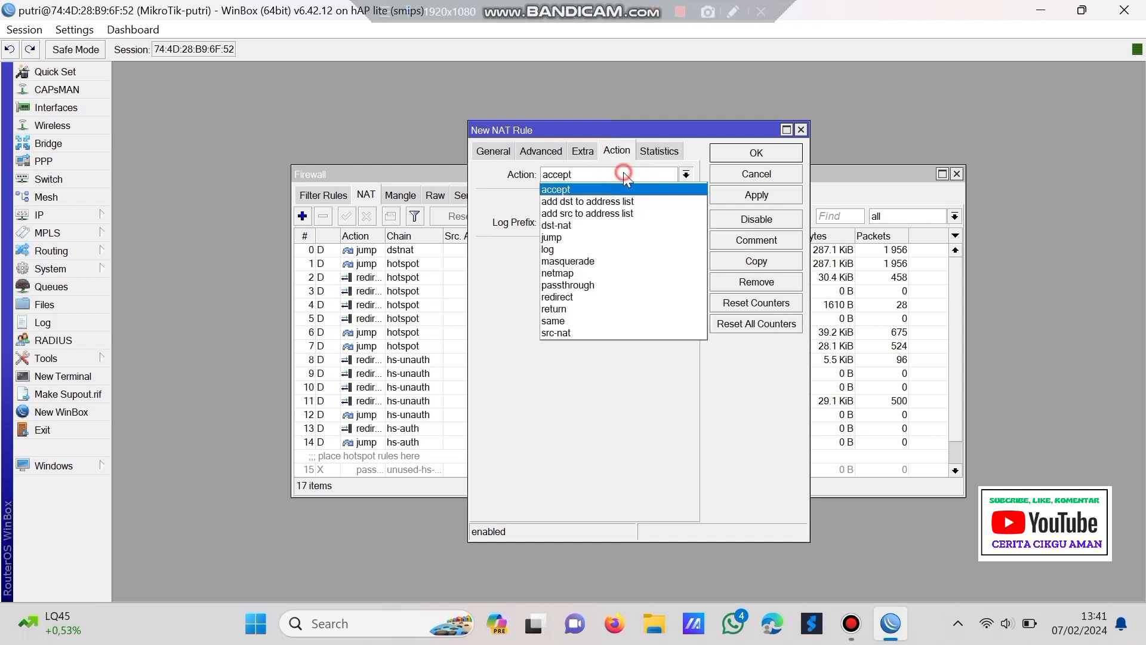
click(626, 261)
click(747, 194)
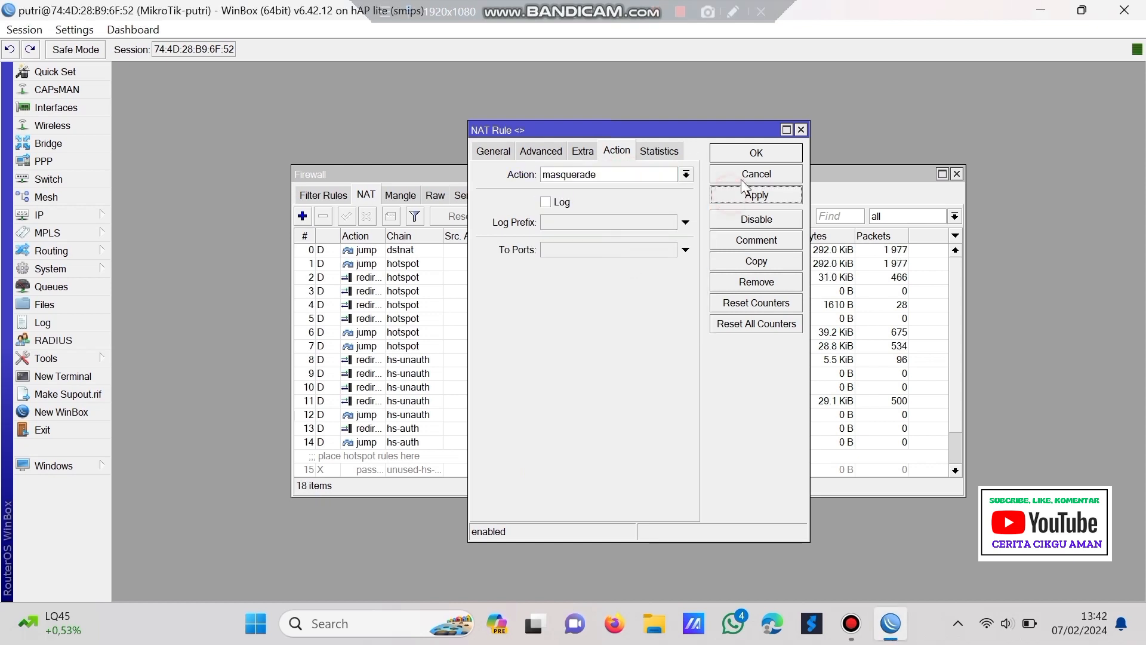
click(747, 154)
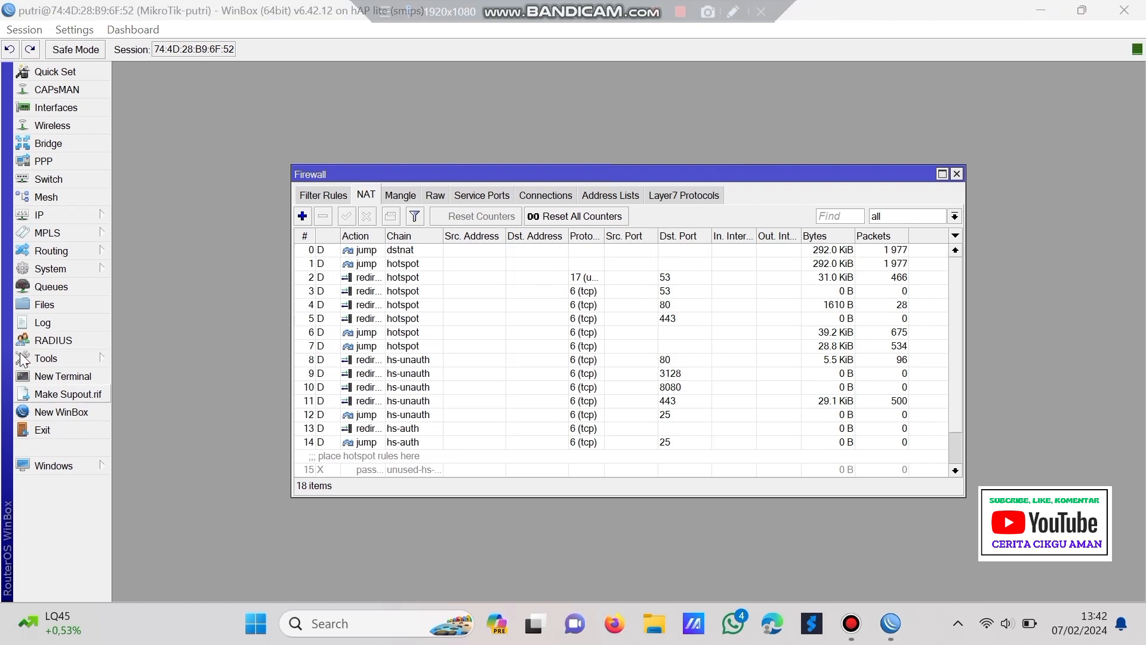
- Replace the old 0.0.0.0/0 route with a new default route via gateway 192.168.1.1
click(24, 215)
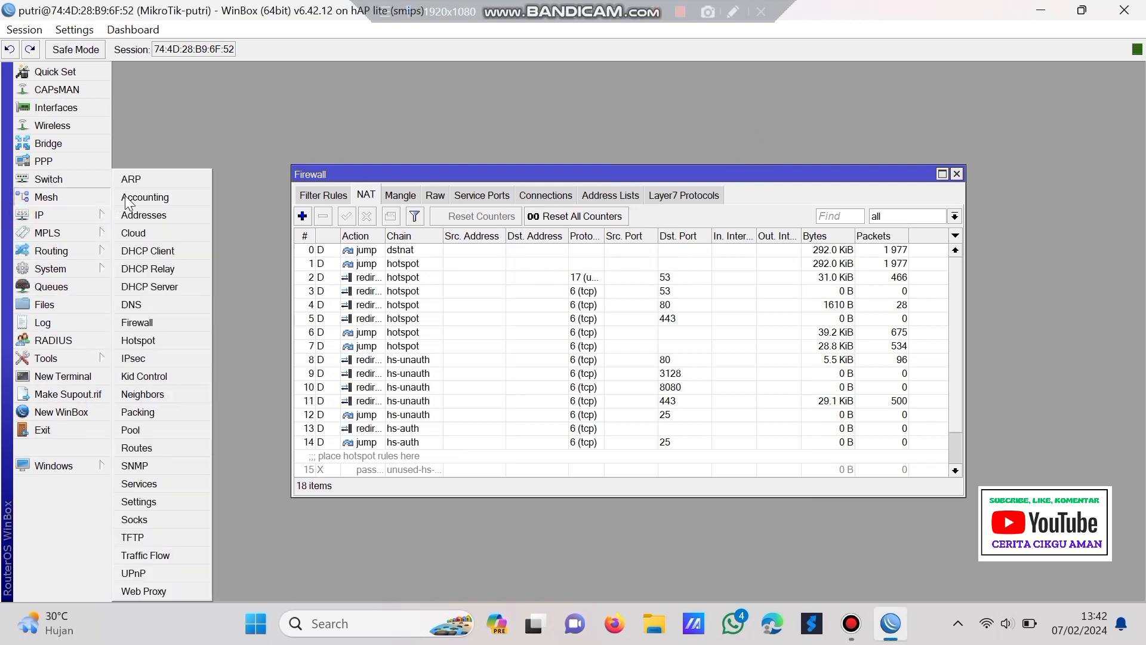
click(154, 449)
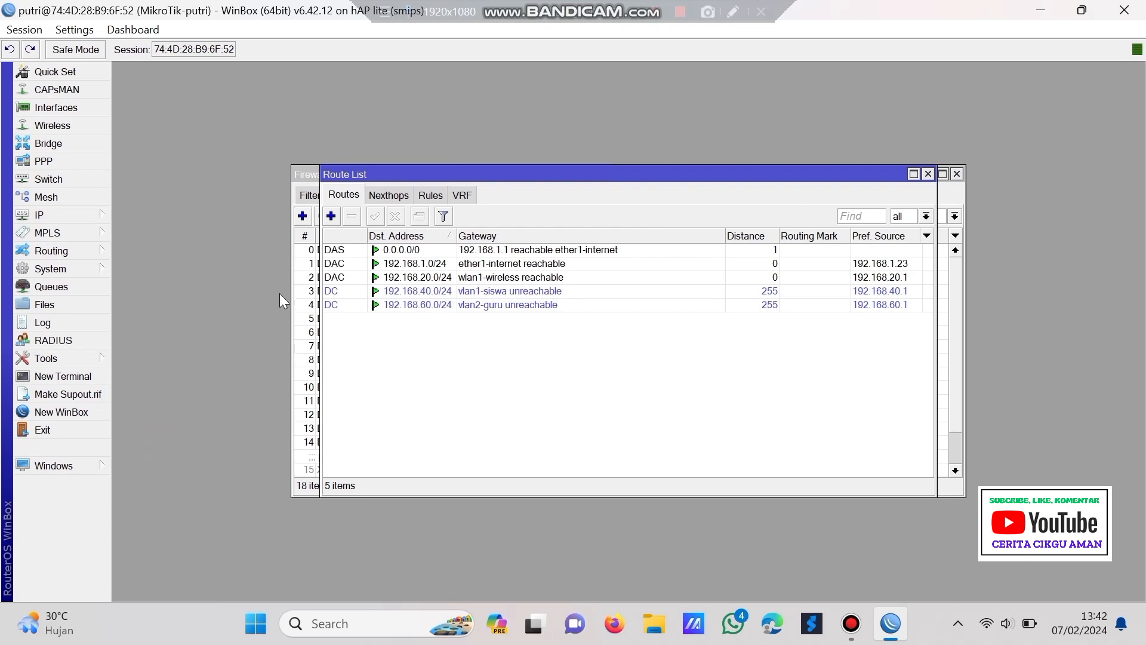
click(355, 250)
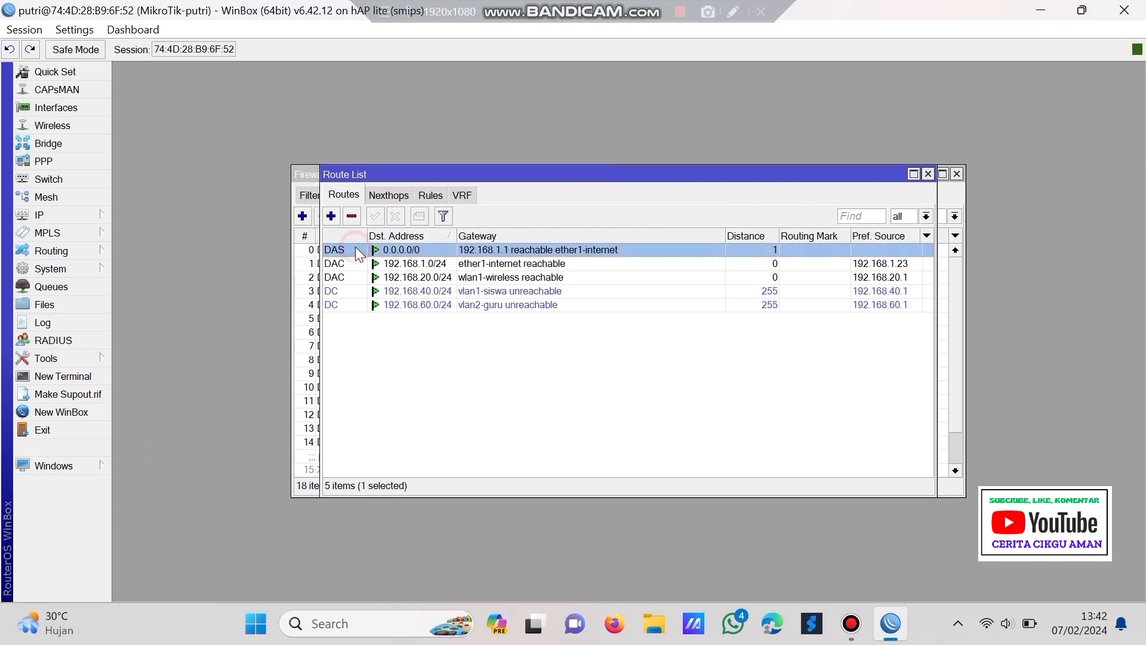
click(346, 216)
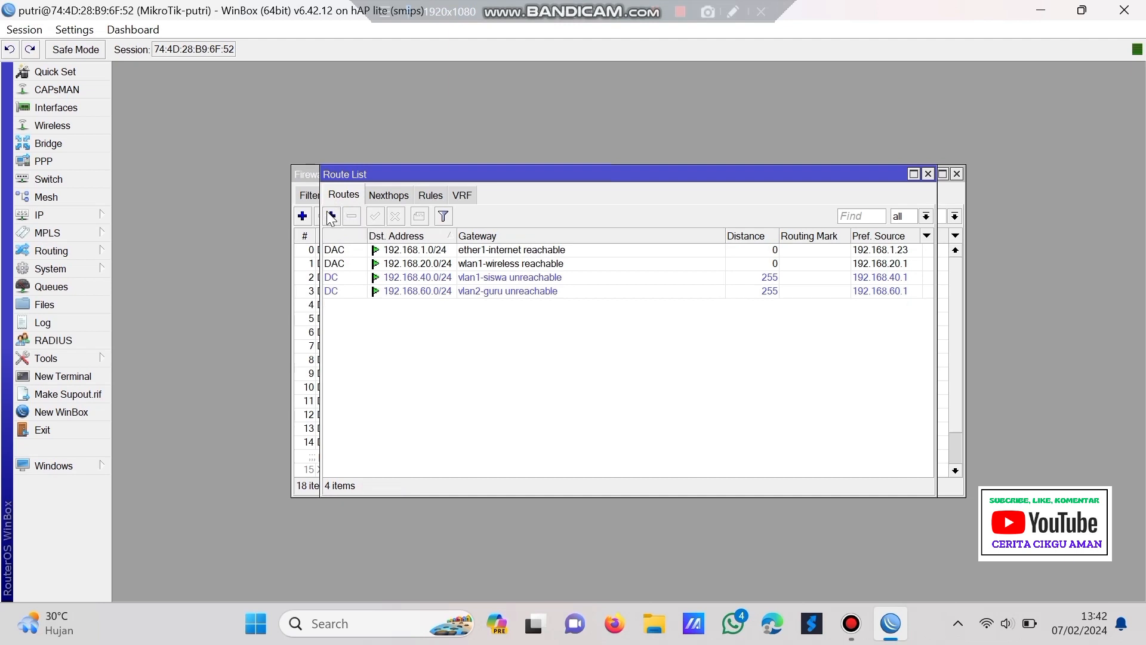
click(332, 217)
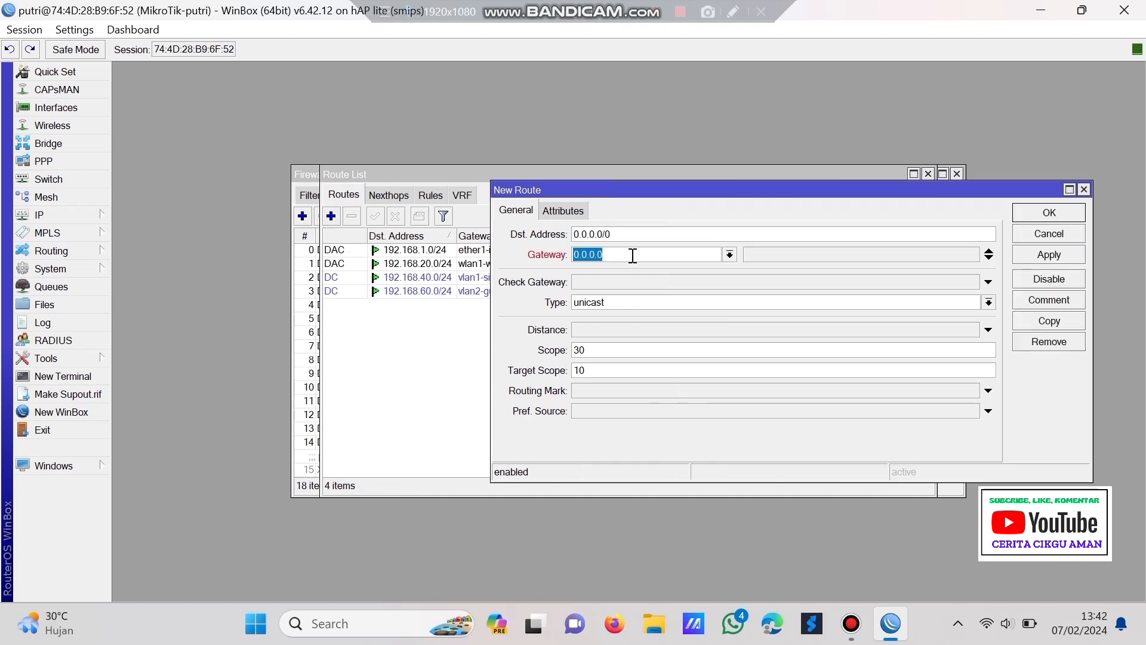
text(192.168.1)
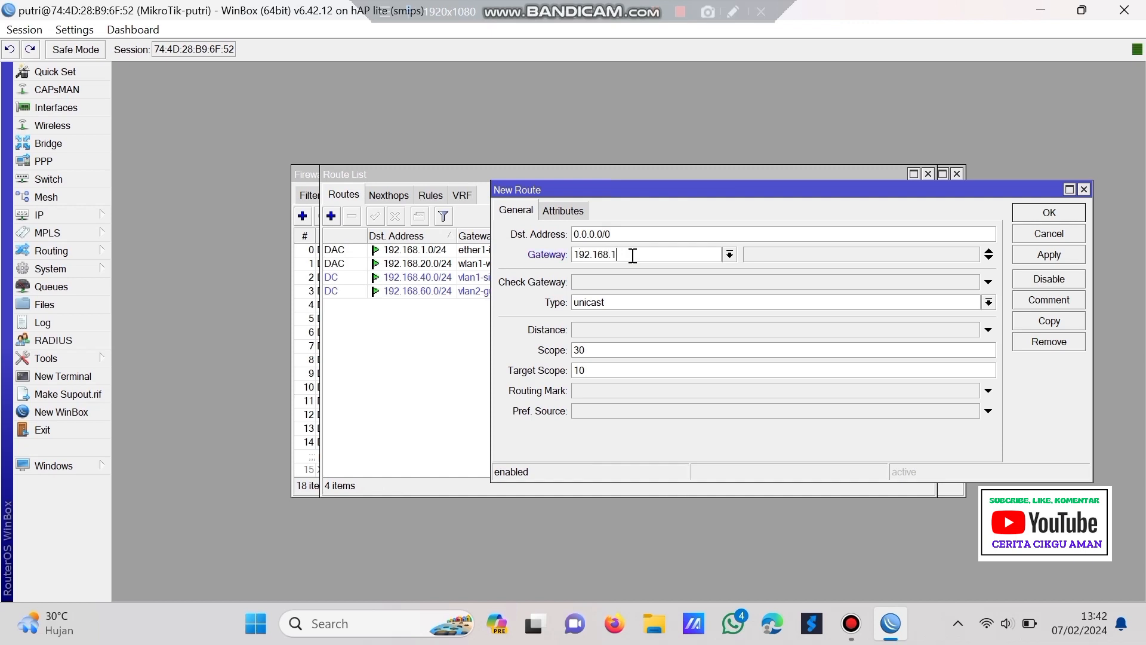
text(.1)
click(1049, 256)
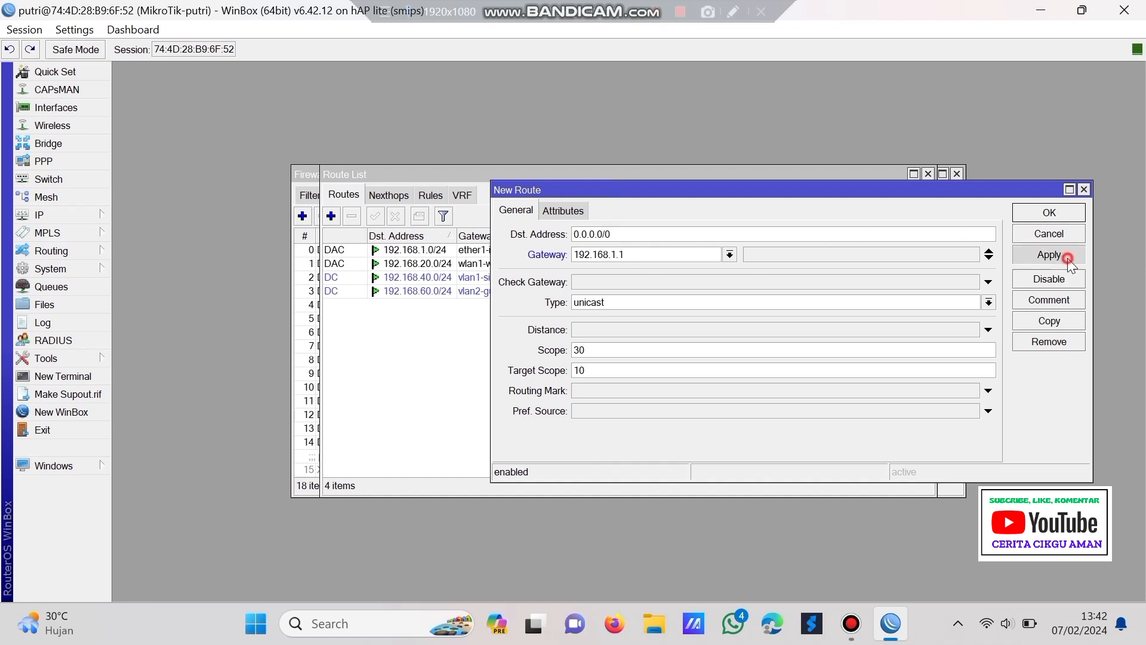
click(1054, 213)
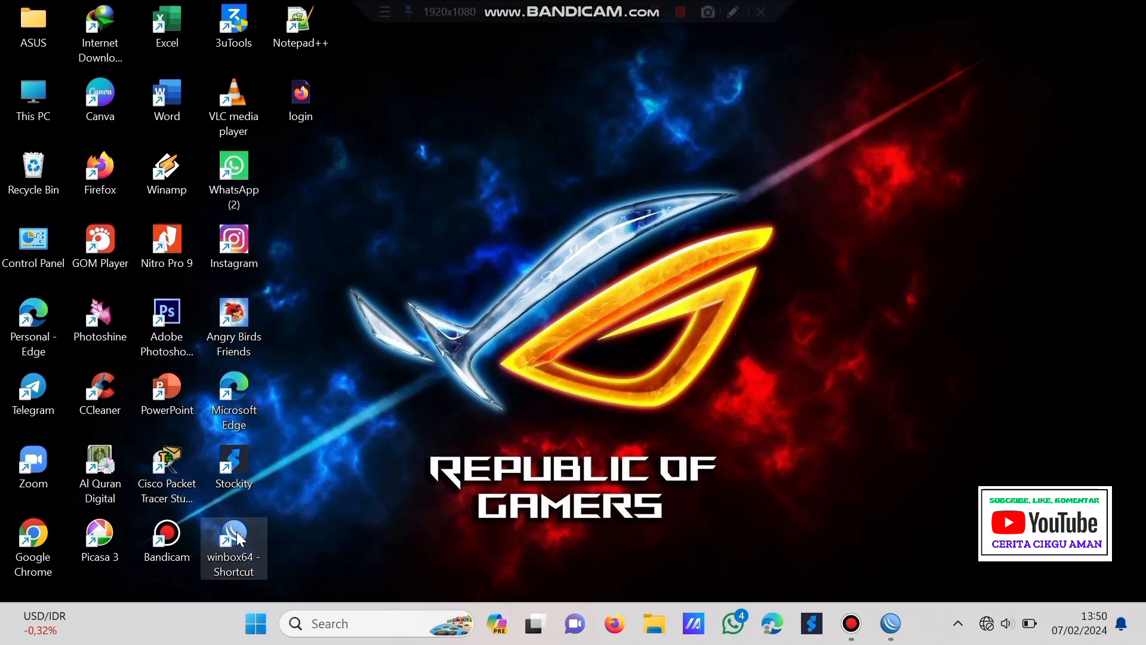
- Launch WinBox and log in as admin to the second router from the neighbour list
double_click(236, 531)
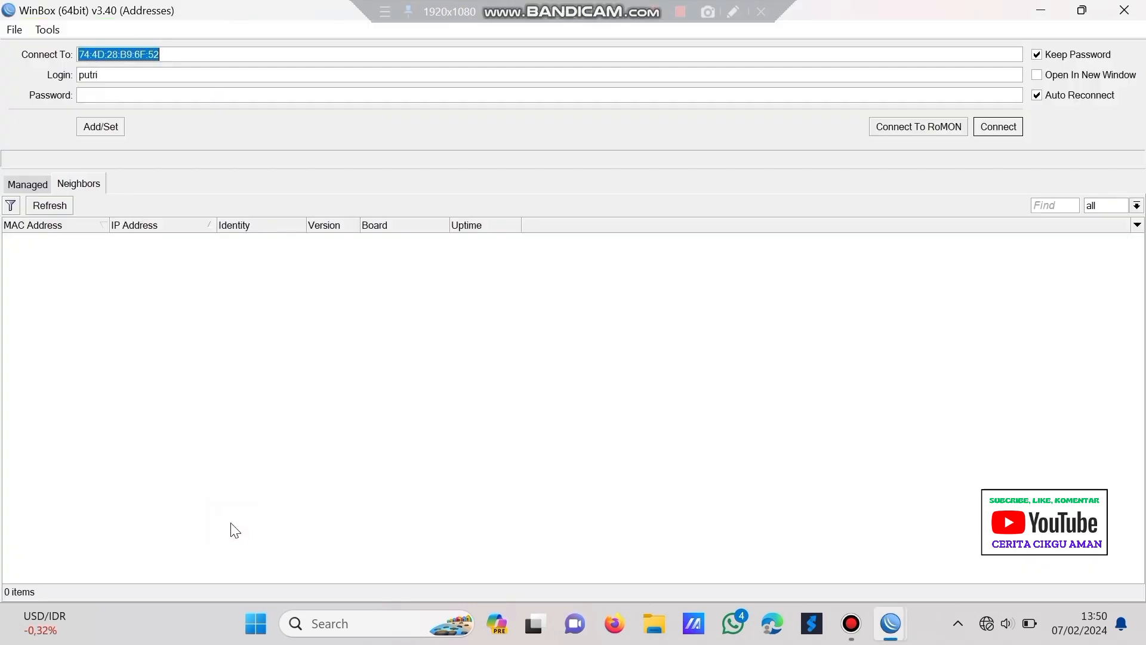
click(104, 75)
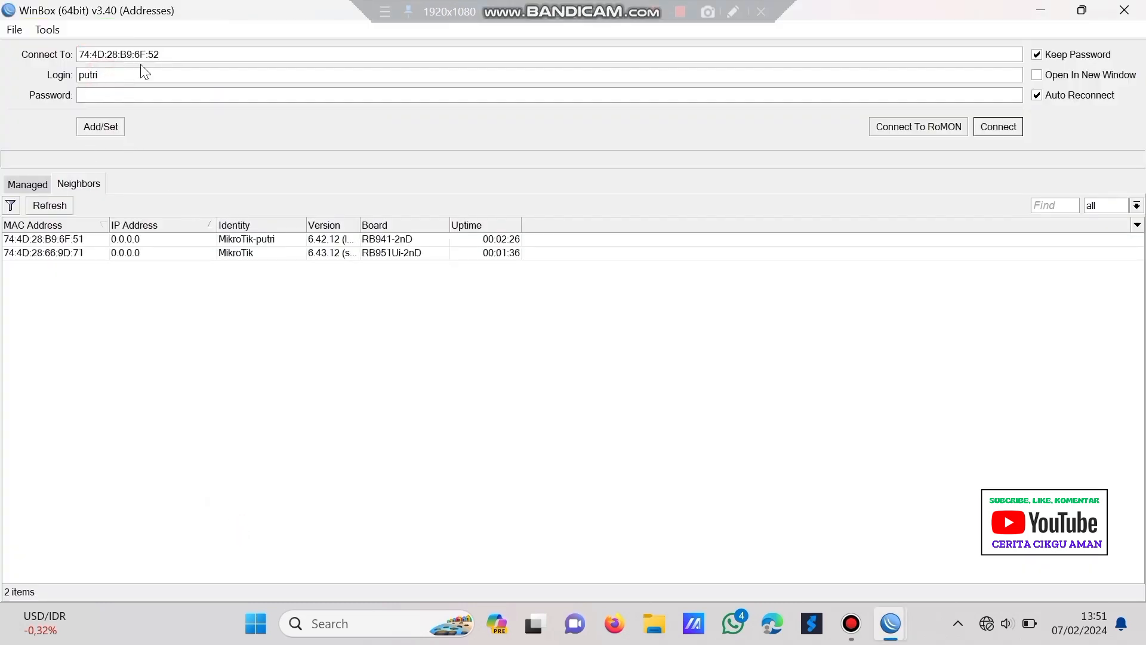
key(BackSpace)
key(BackSpace)
key(BackSpace)
text(admi)
click(56, 206)
click(143, 253)
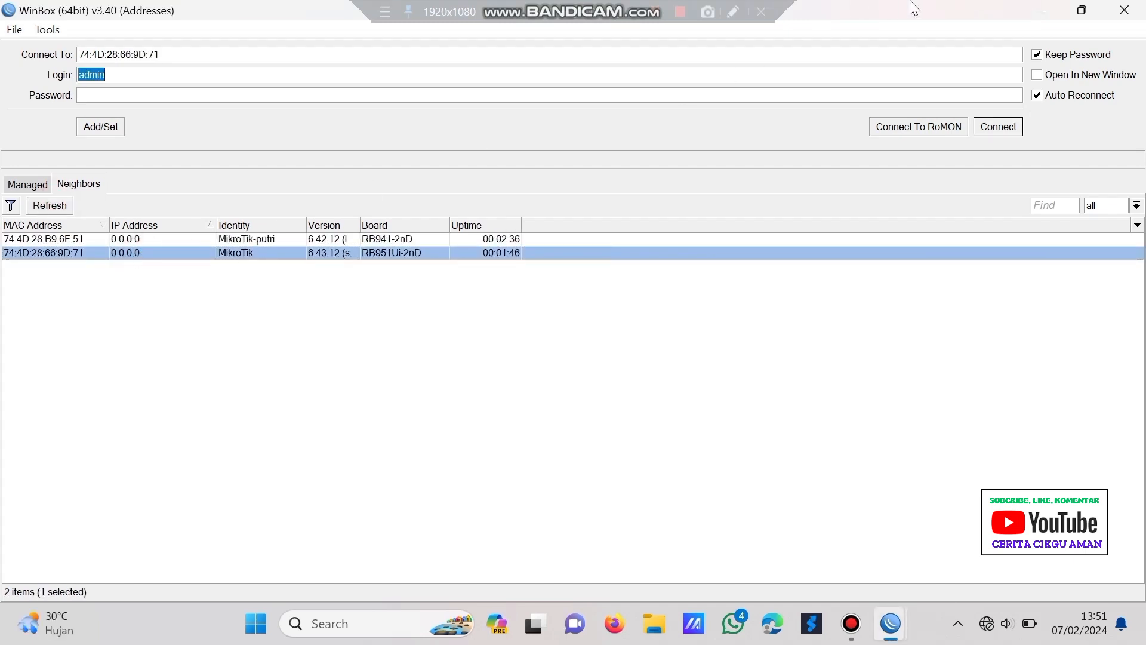
click(998, 130)
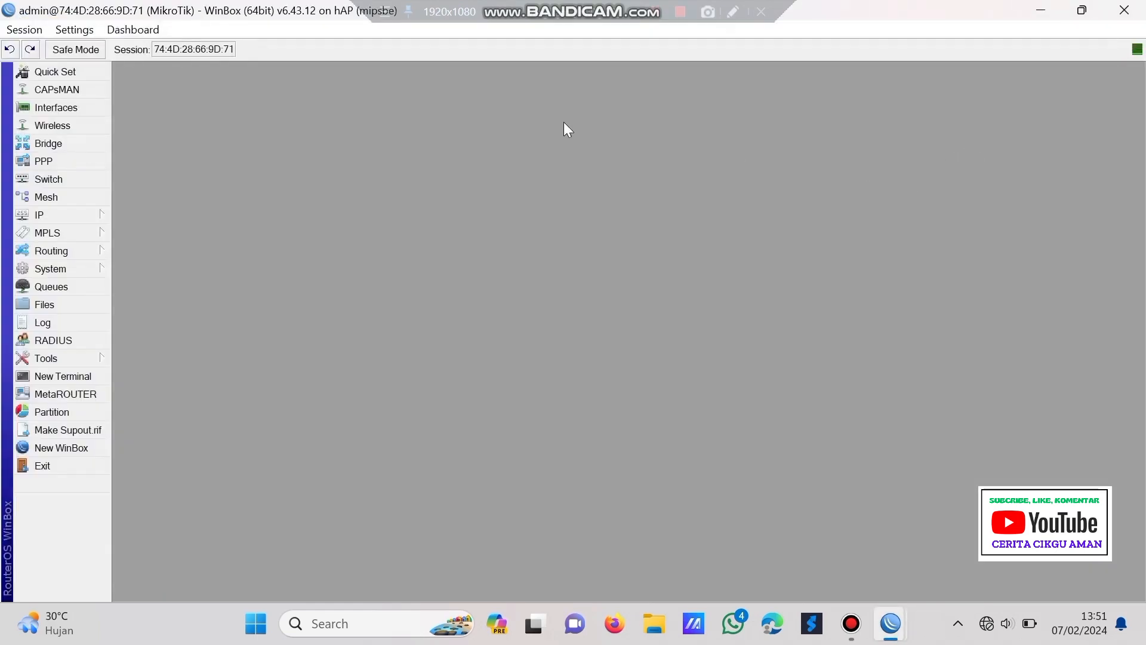
- Reset the router configuration with No Default Configuration and Do Not Backup ticked
click(59, 270)
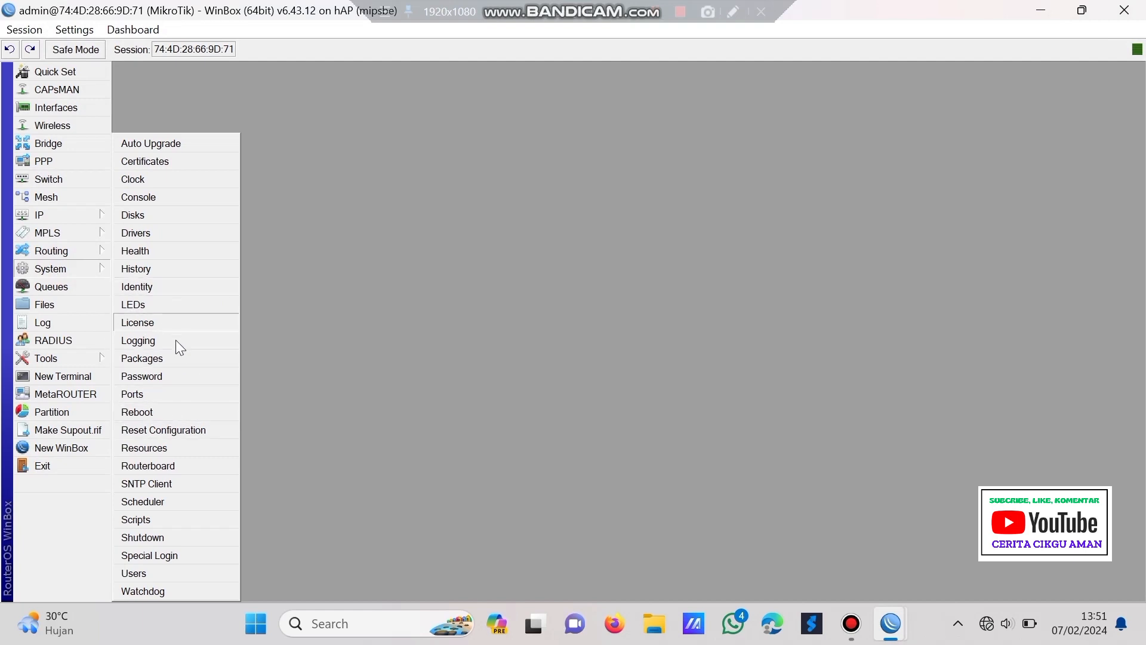
click(201, 431)
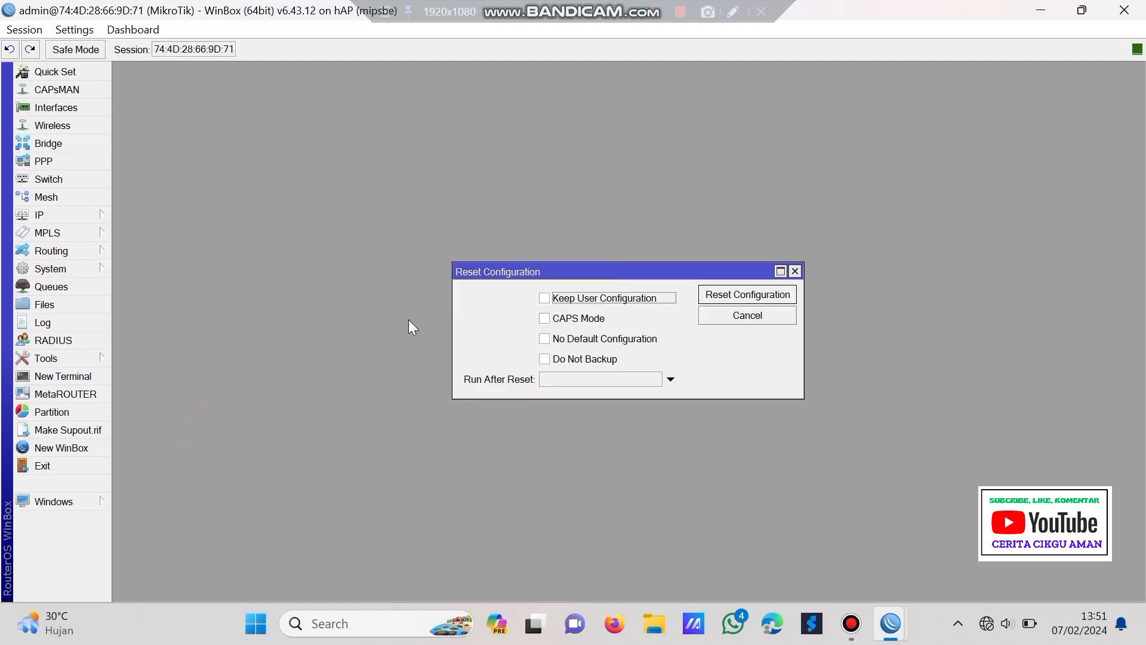
click(574, 338)
click(578, 358)
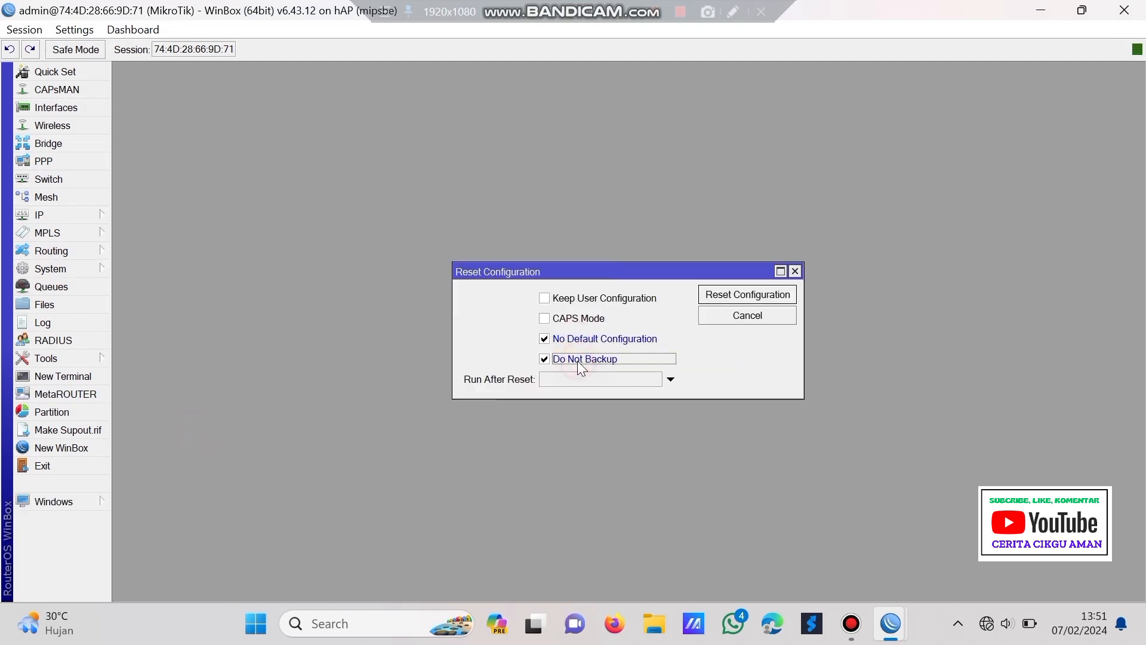
click(710, 288)
click(651, 327)
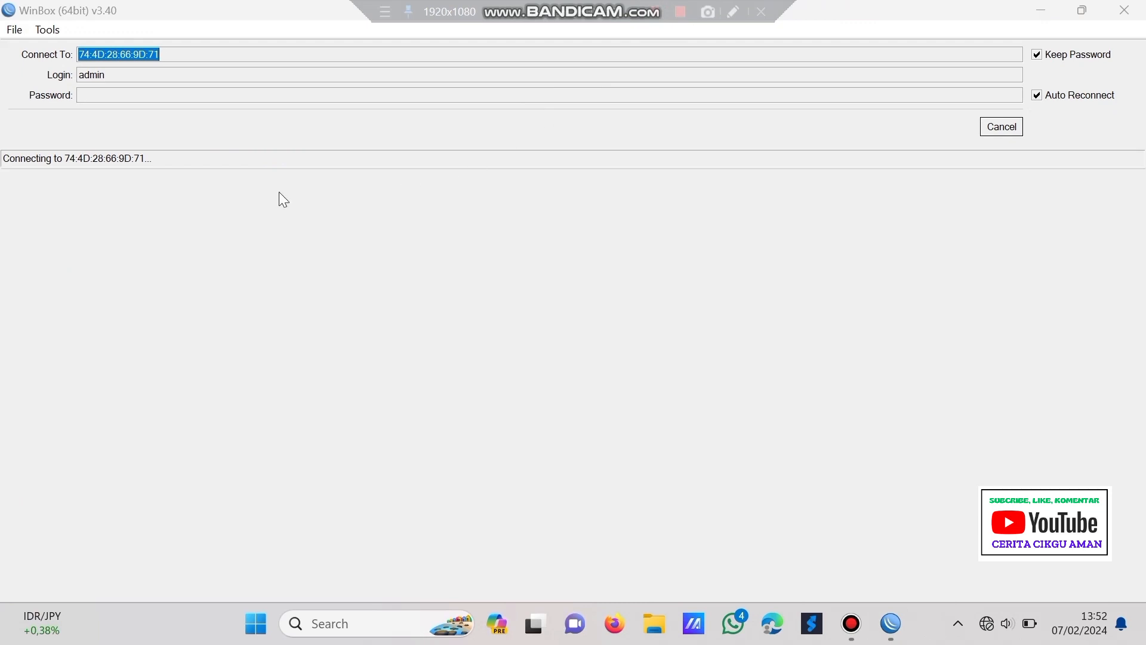
- Reconnect to the reset router 74:4D:28:66:9D:75 and maximize its session window
click(1003, 128)
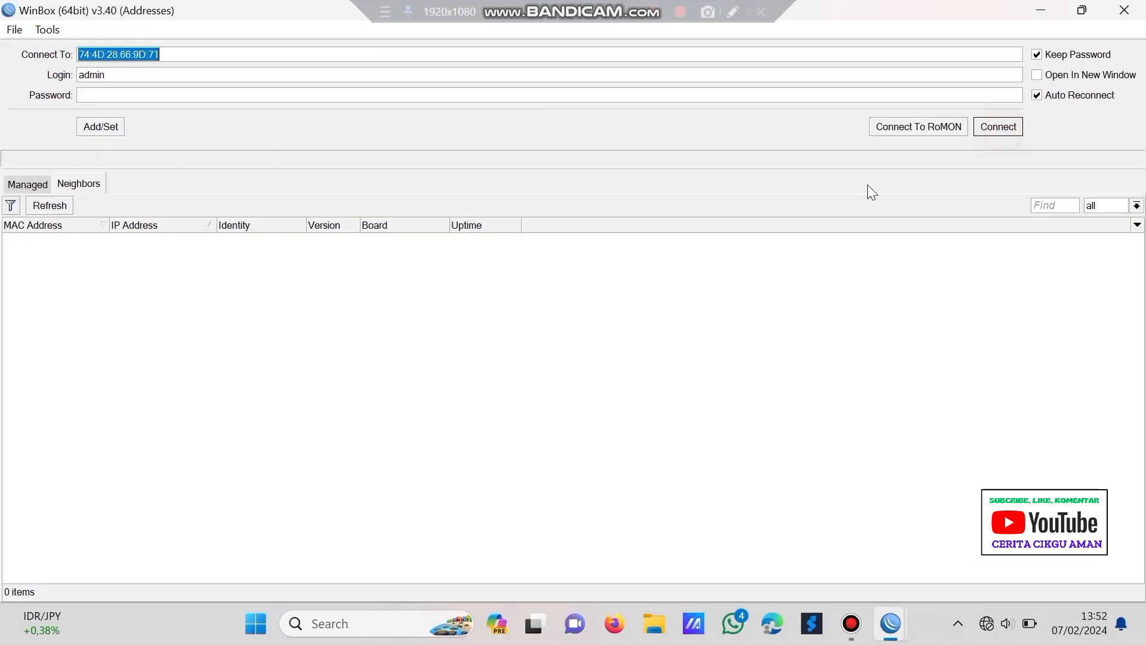
click(51, 206)
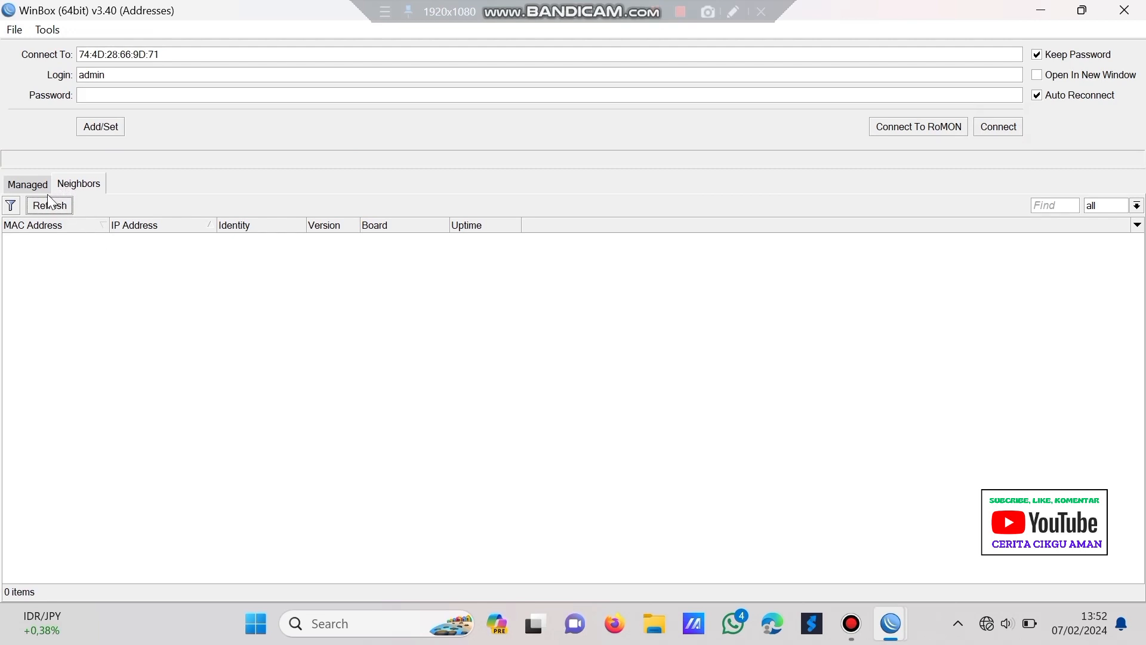
click(37, 208)
click(56, 238)
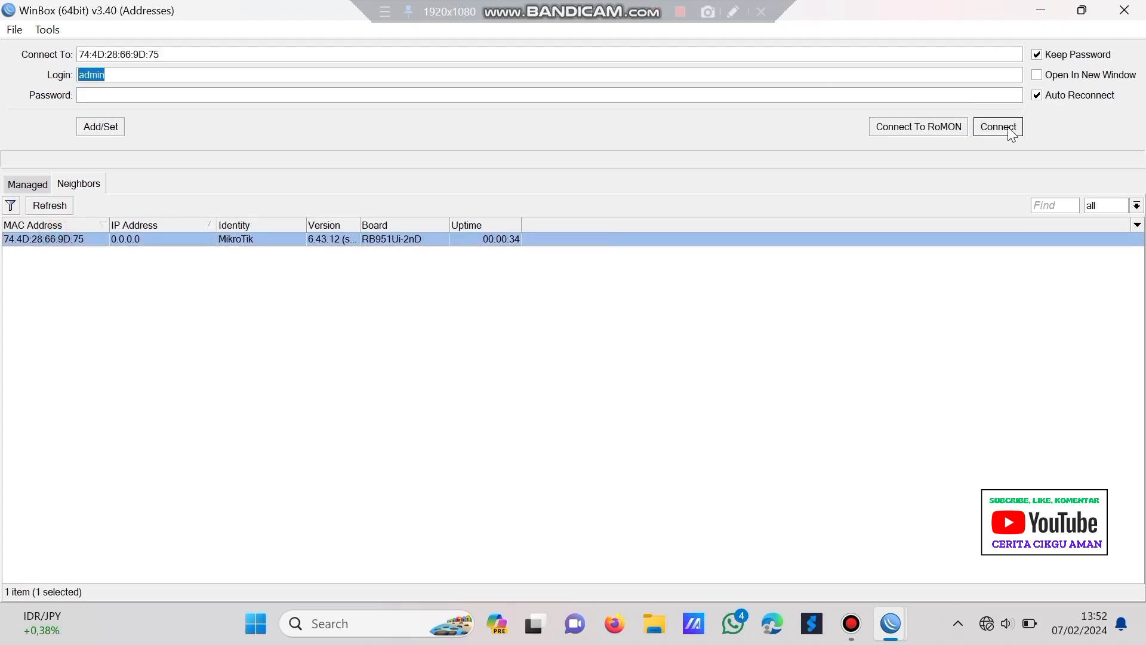
click(998, 127)
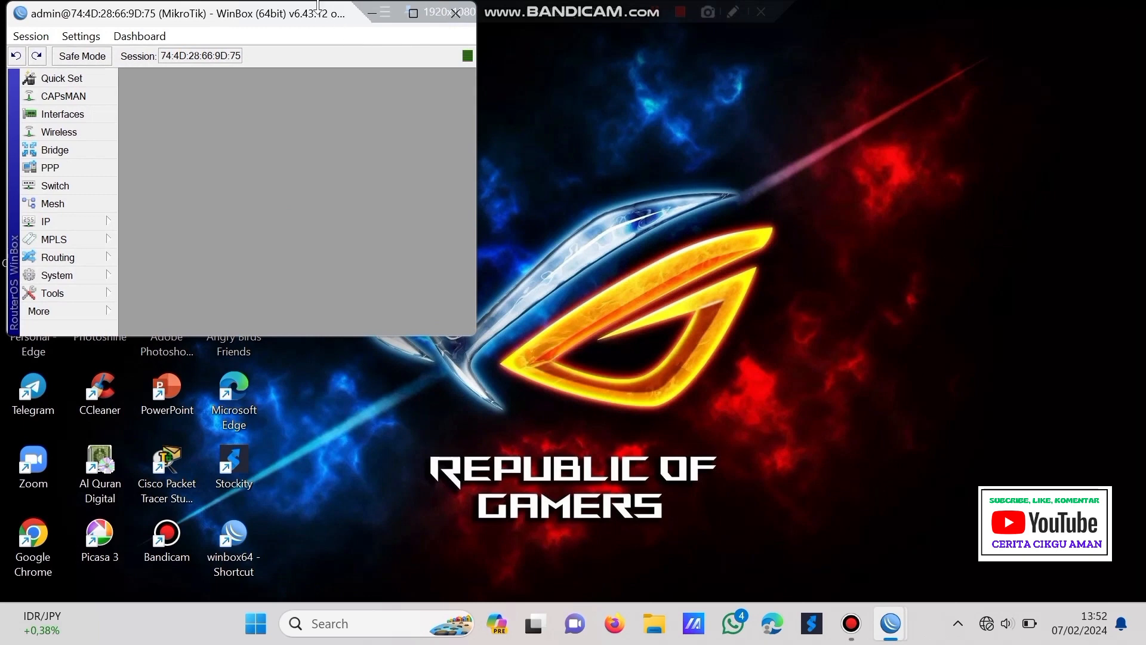
drag(319, 16, 346, 87)
click(441, 84)
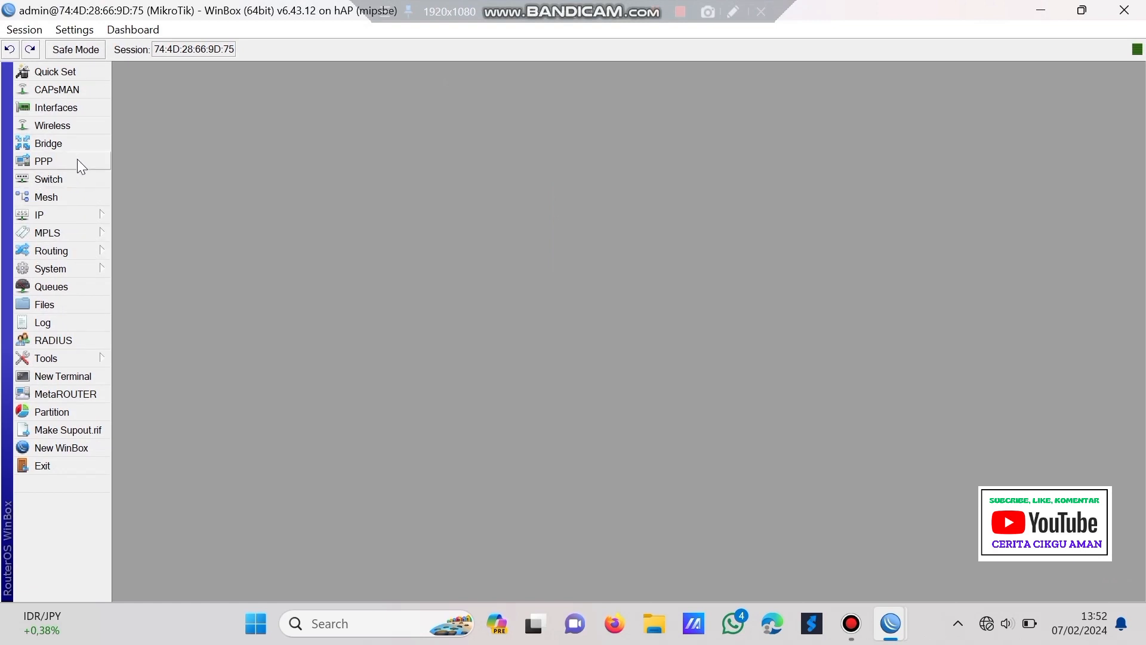
- Add a new bridge interface named bridge1-putri and apply it
click(75, 141)
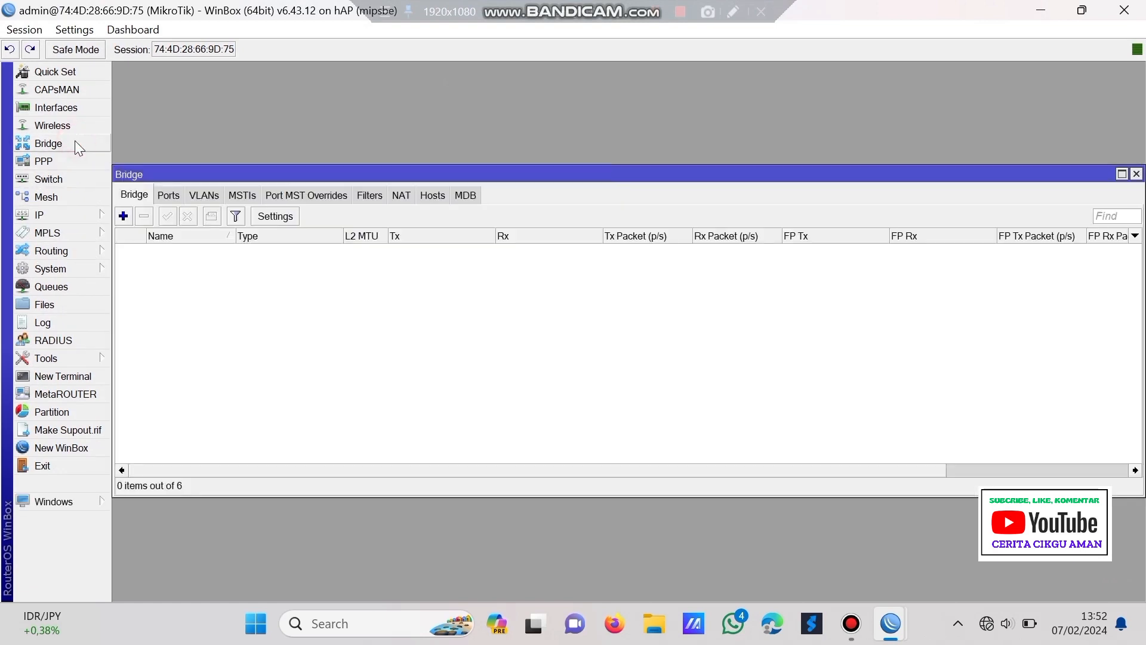
click(123, 216)
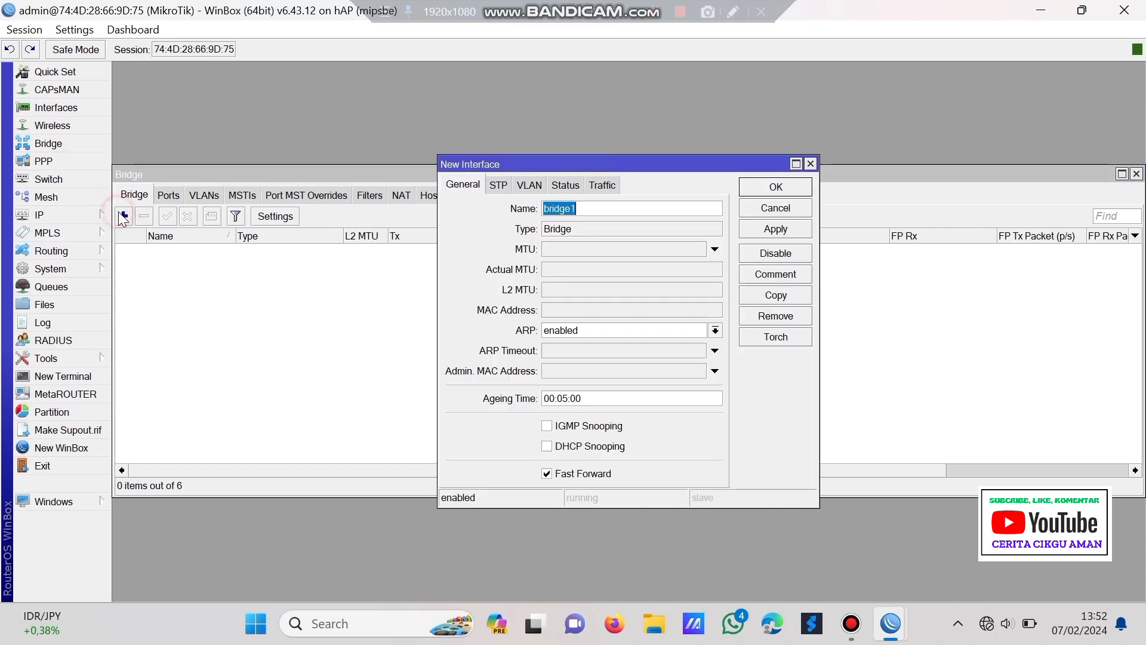
click(610, 214)
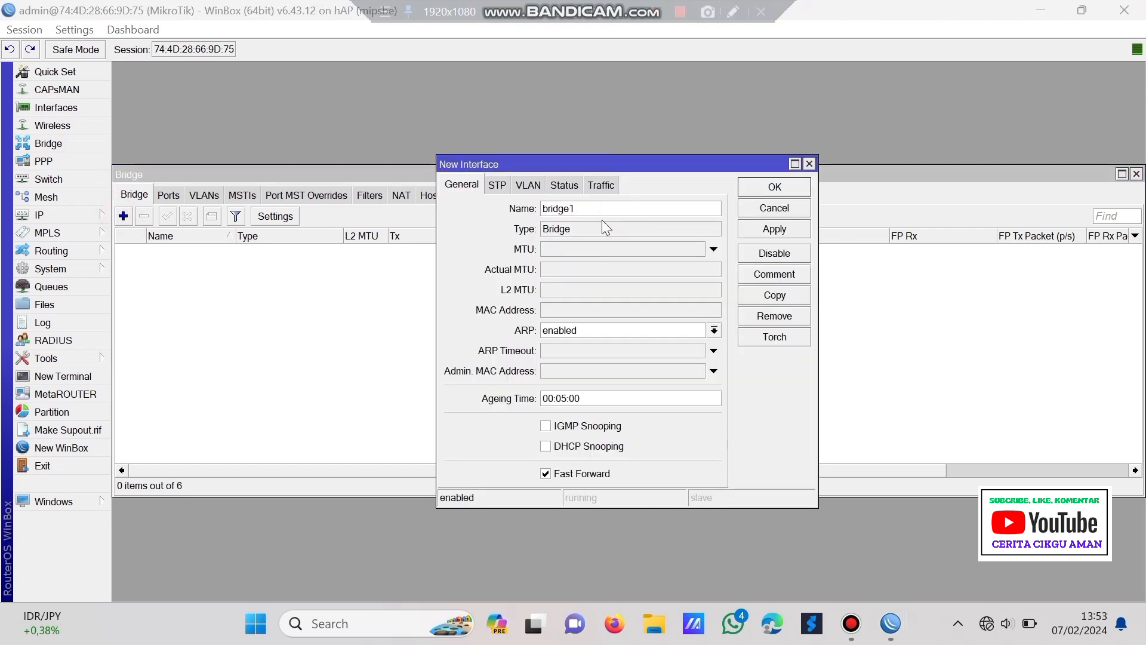
click(619, 204)
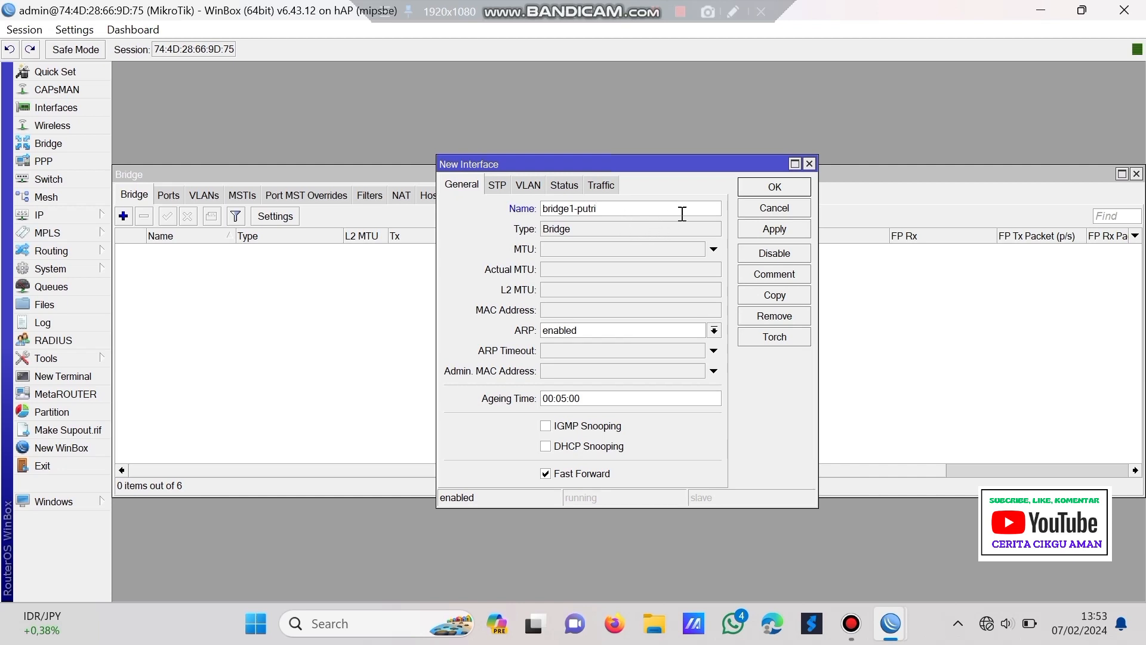
click(773, 232)
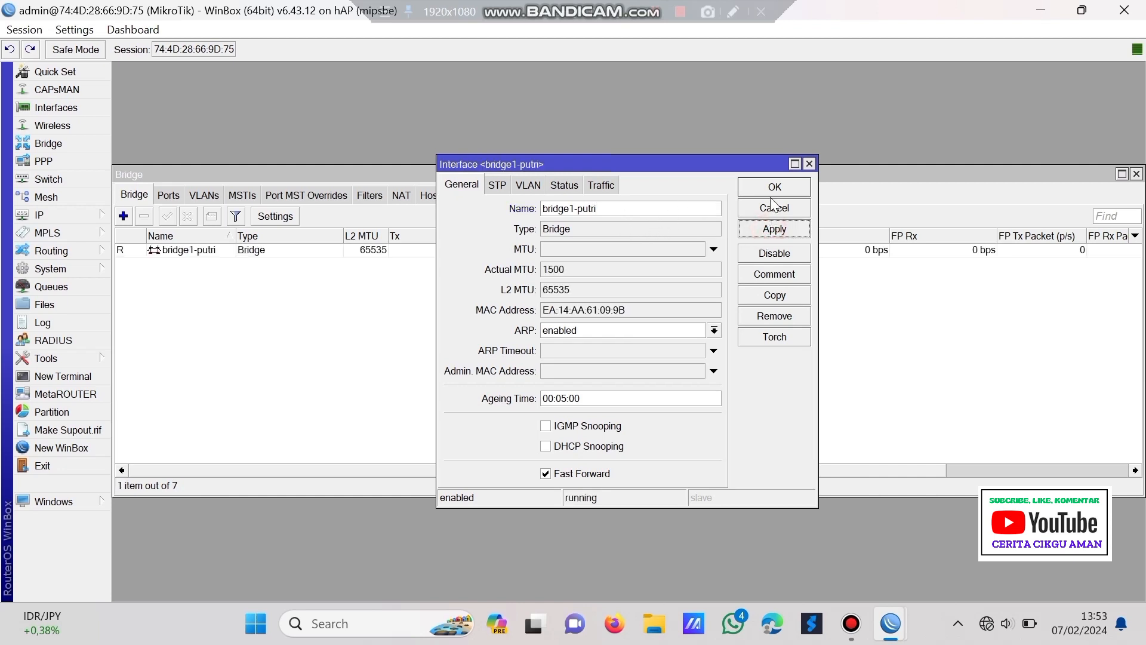
click(773, 187)
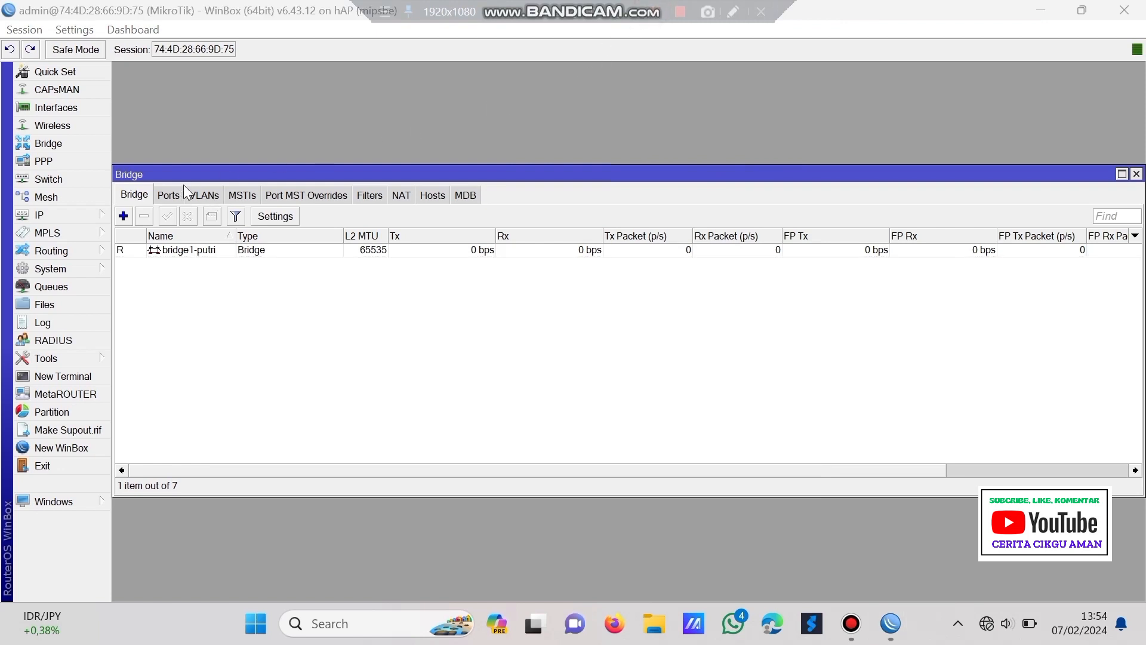
- Add ether1 and ether2 as ports of bridge1-putri
click(175, 193)
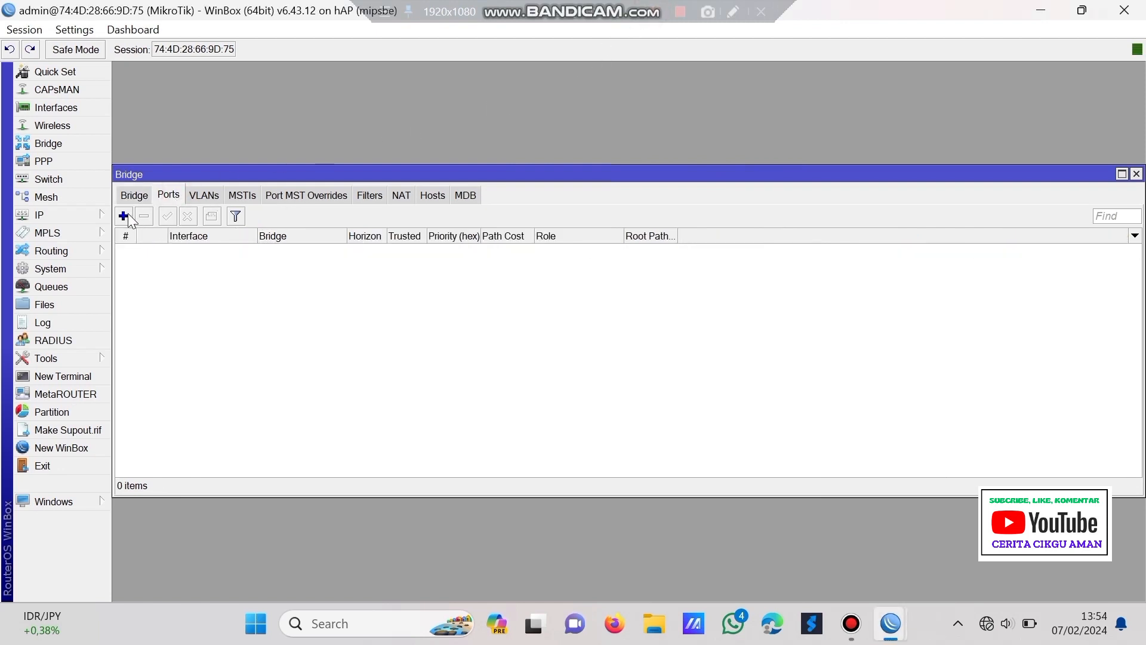
click(124, 216)
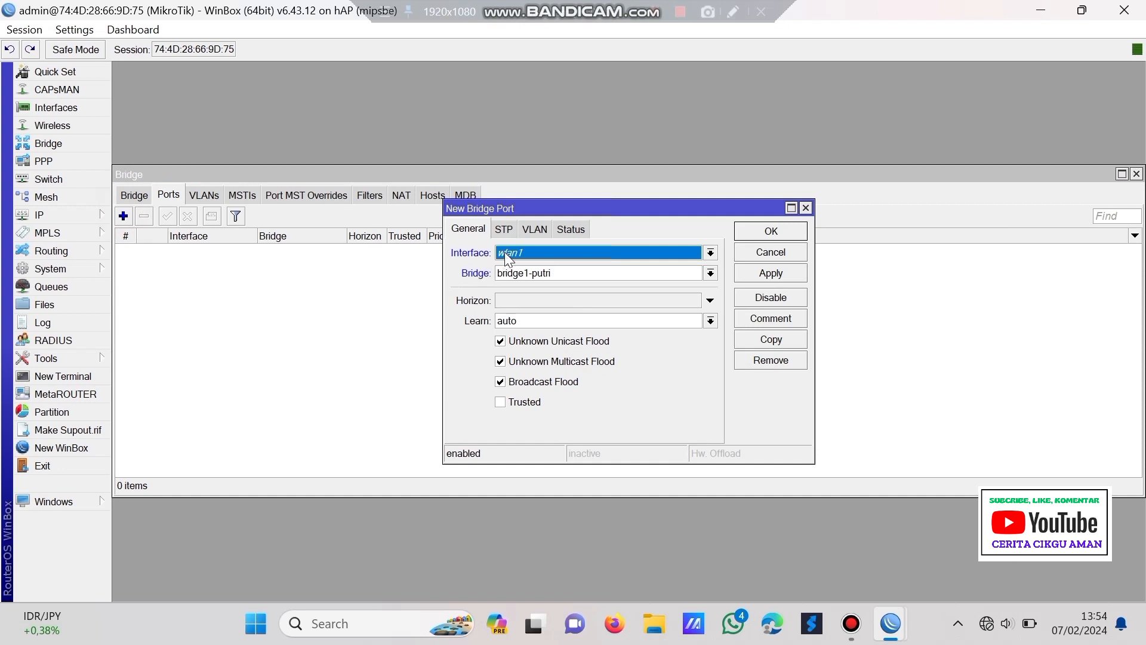
click(556, 253)
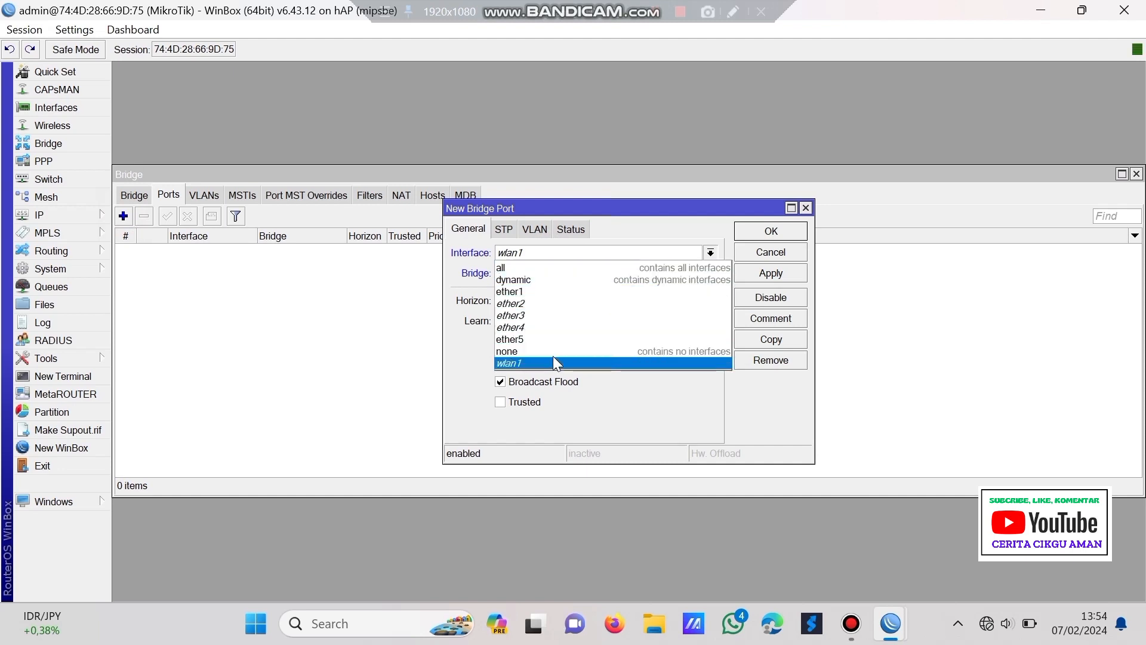
click(547, 291)
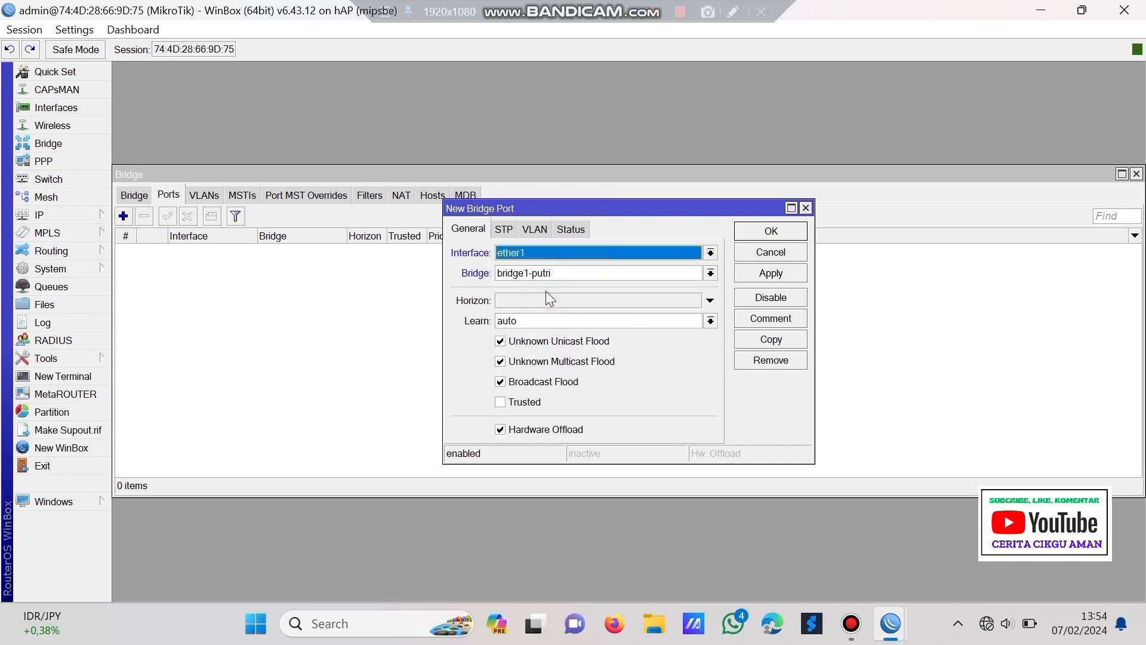
click(768, 270)
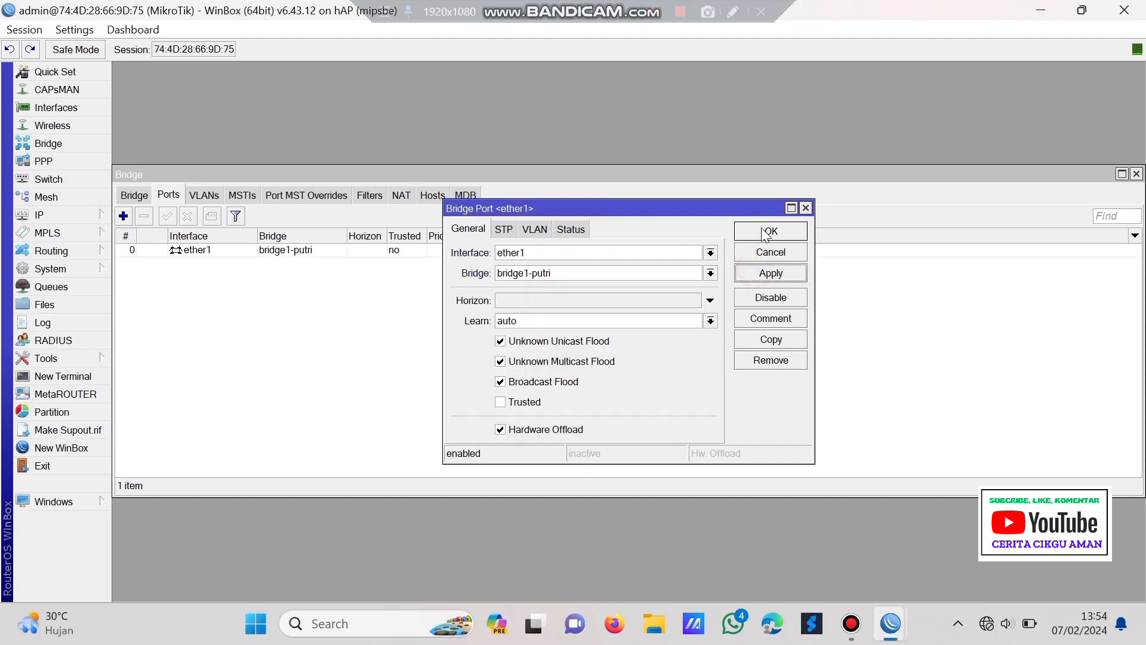
click(763, 230)
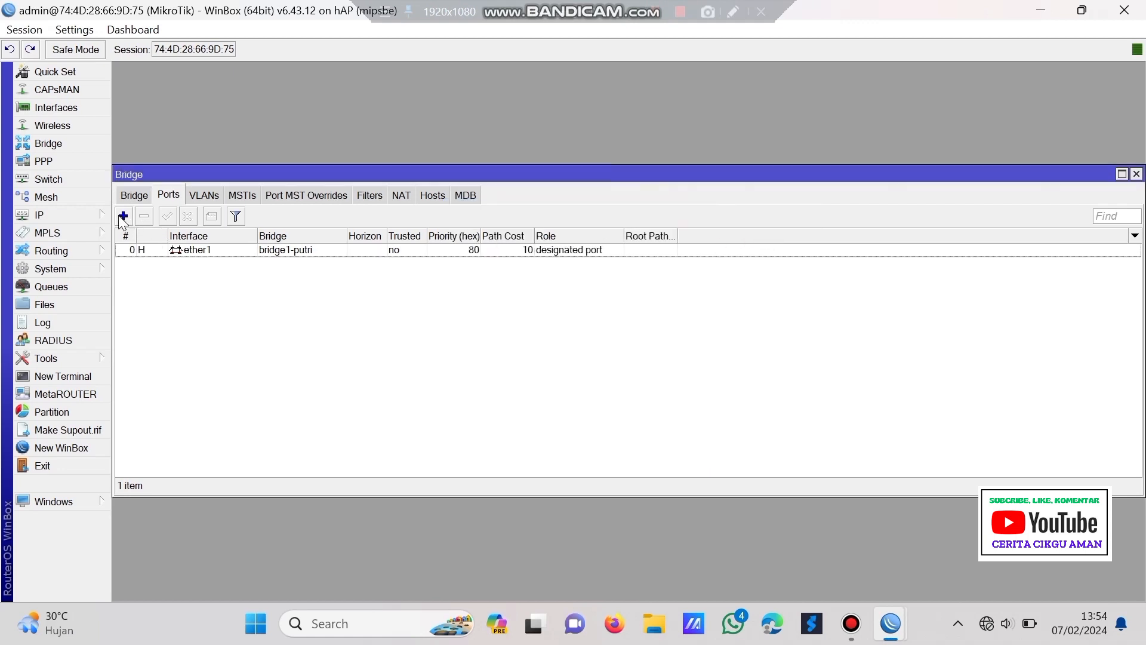
click(123, 216)
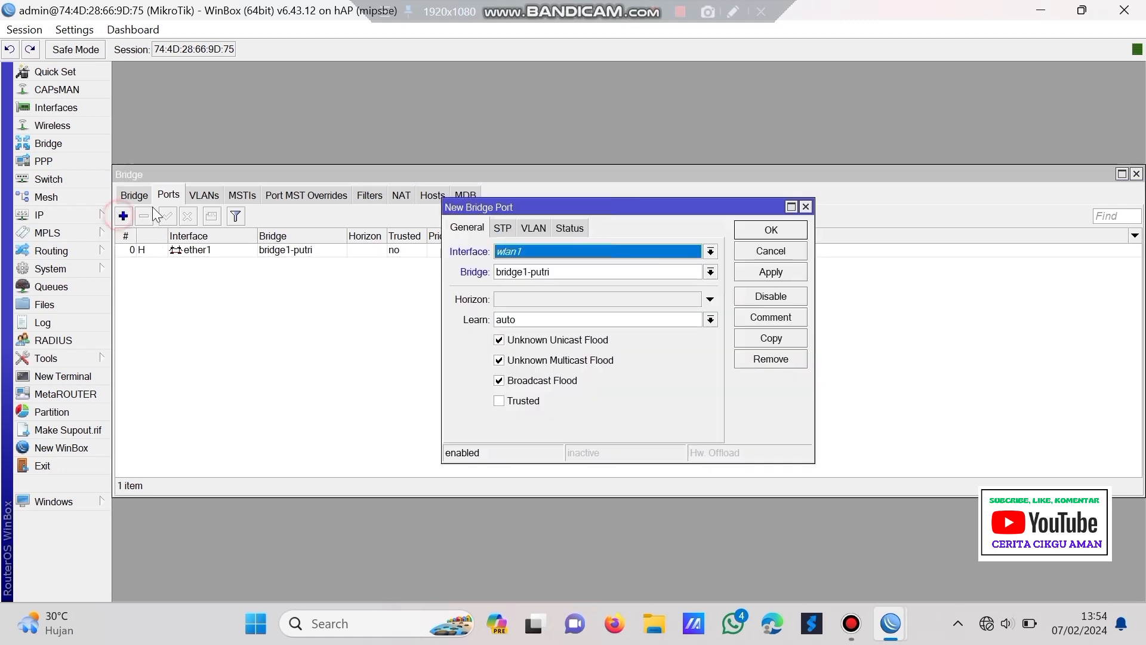
click(521, 252)
click(534, 303)
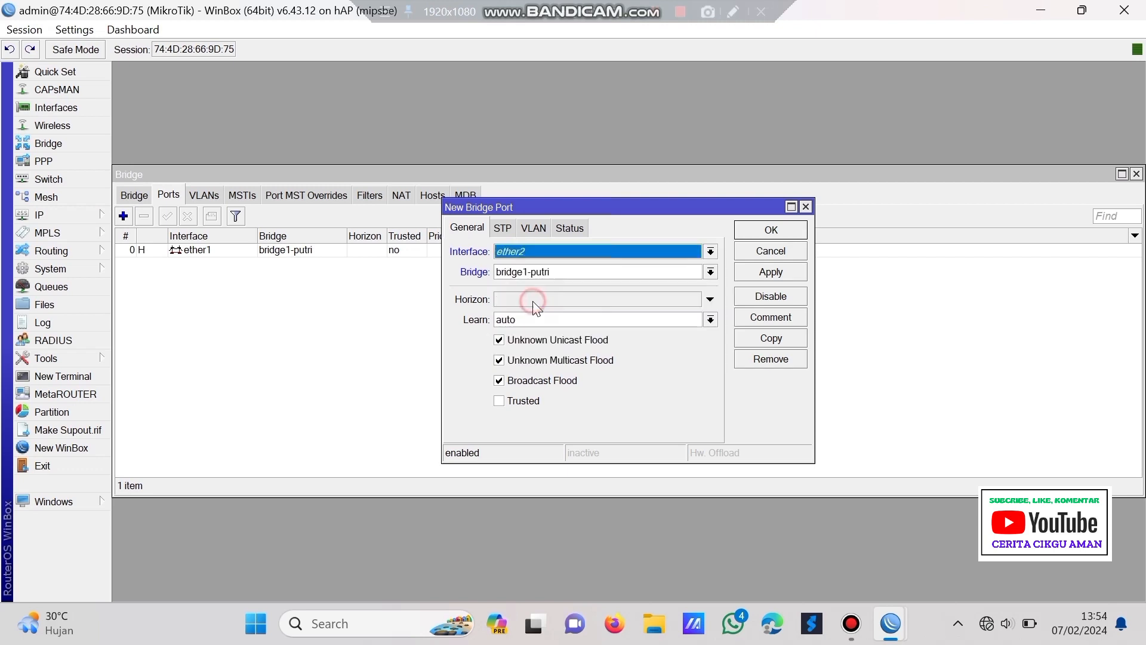
click(745, 271)
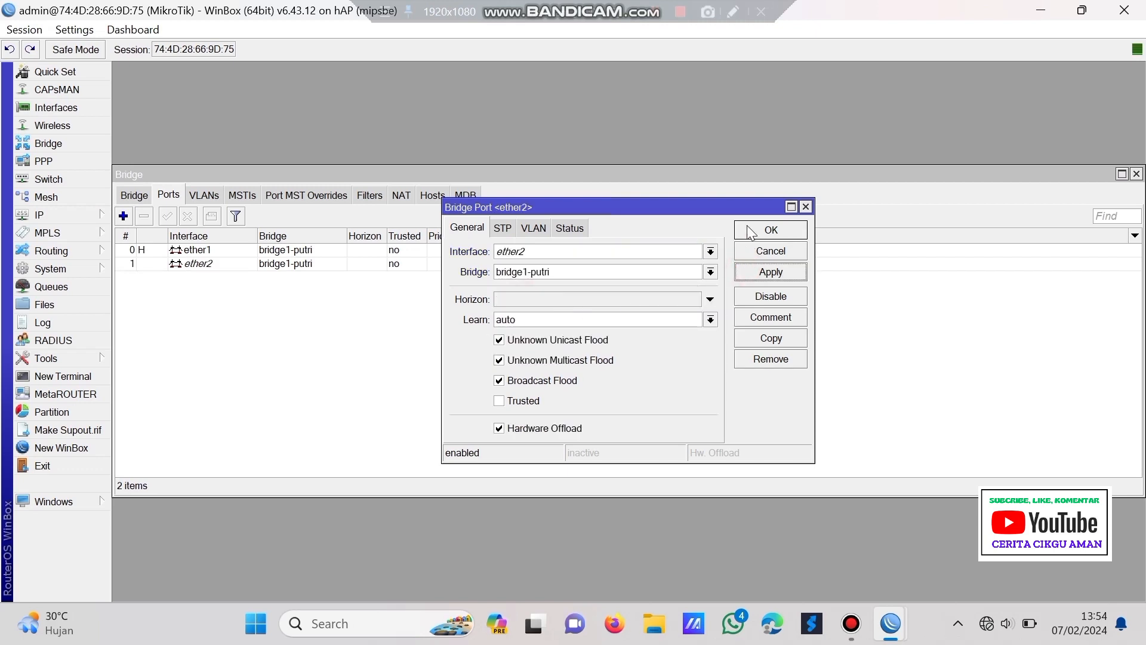
click(749, 229)
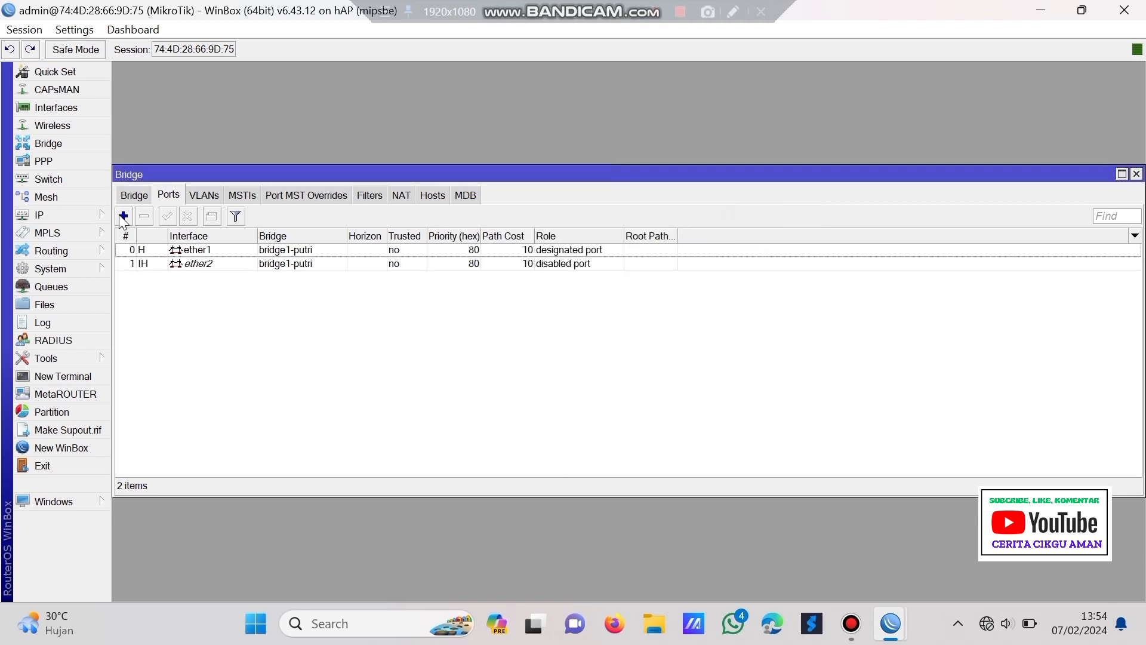
- Add ether3 and ether4 as bridge1-putri ports, then bring up the Switch settings
click(123, 216)
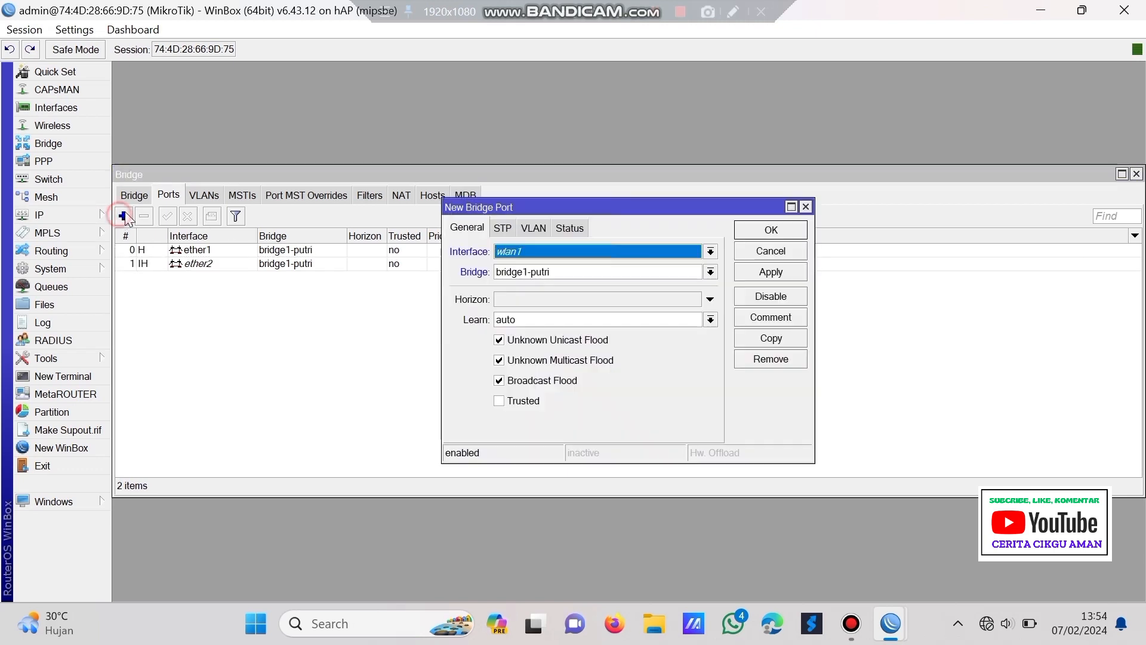
click(531, 251)
click(556, 309)
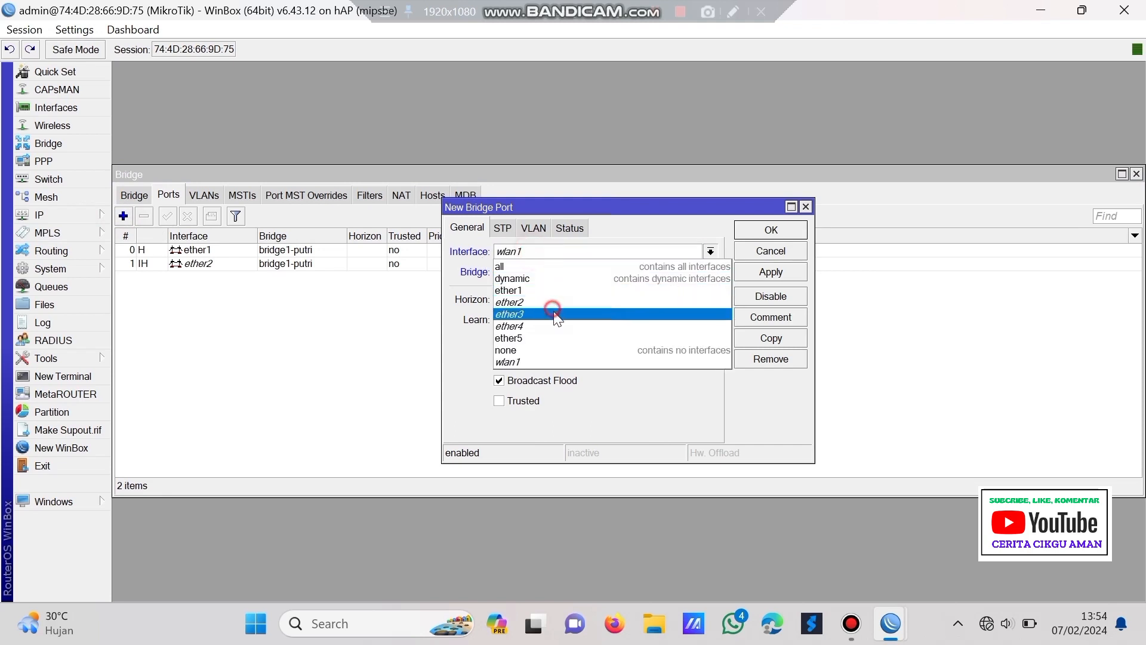
click(747, 271)
click(767, 238)
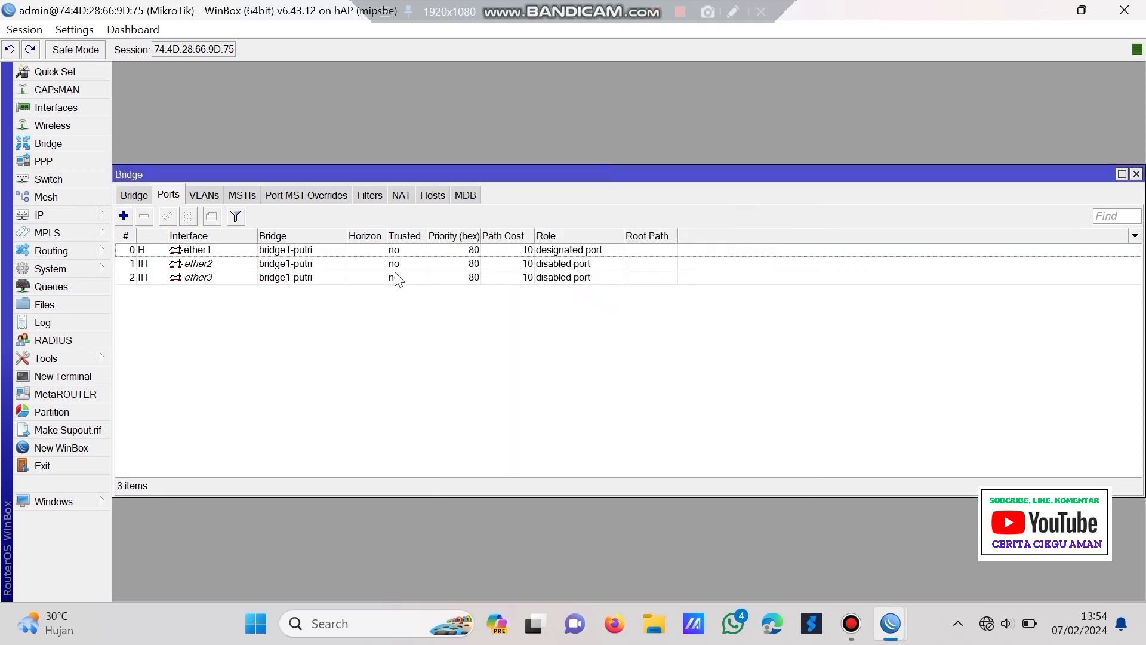
click(123, 216)
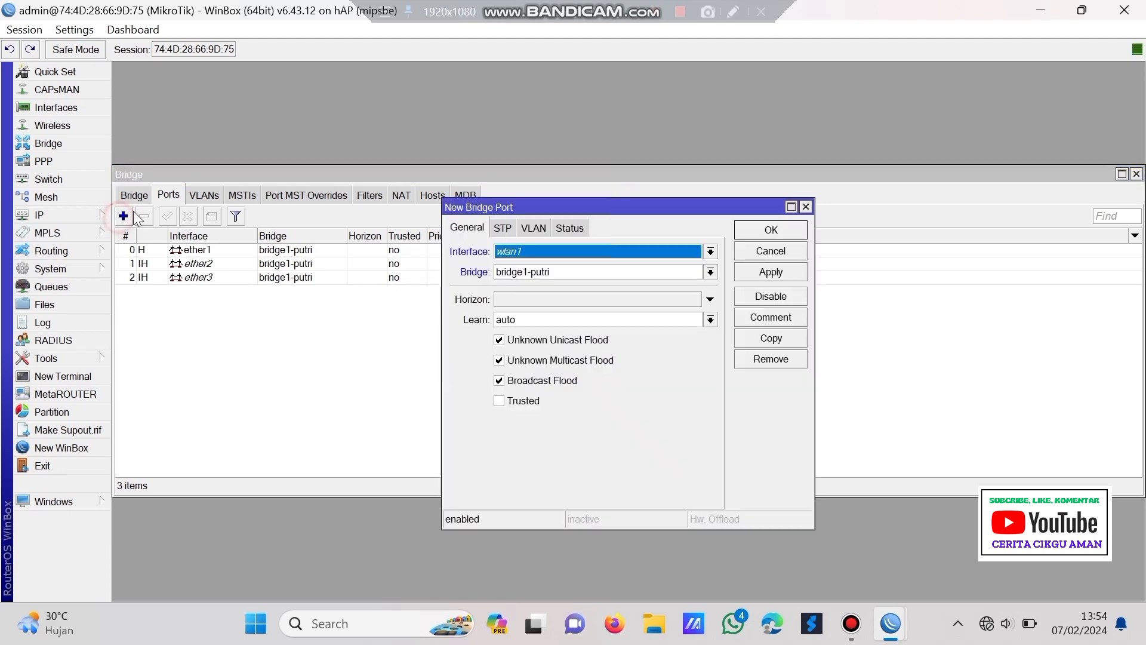
click(517, 247)
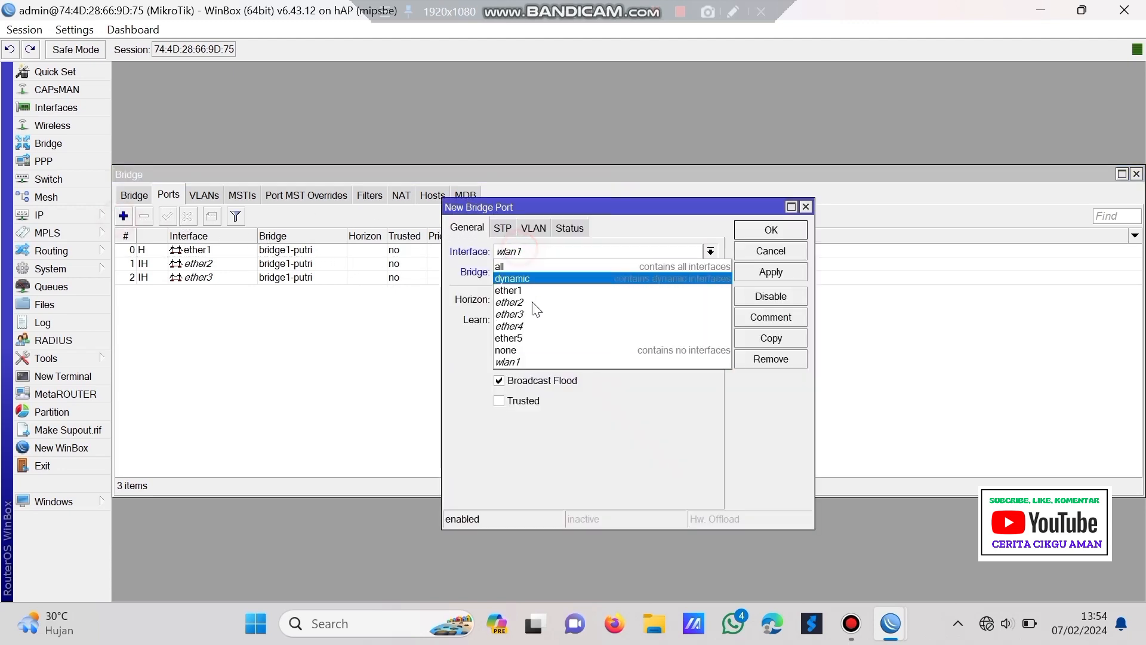
click(550, 326)
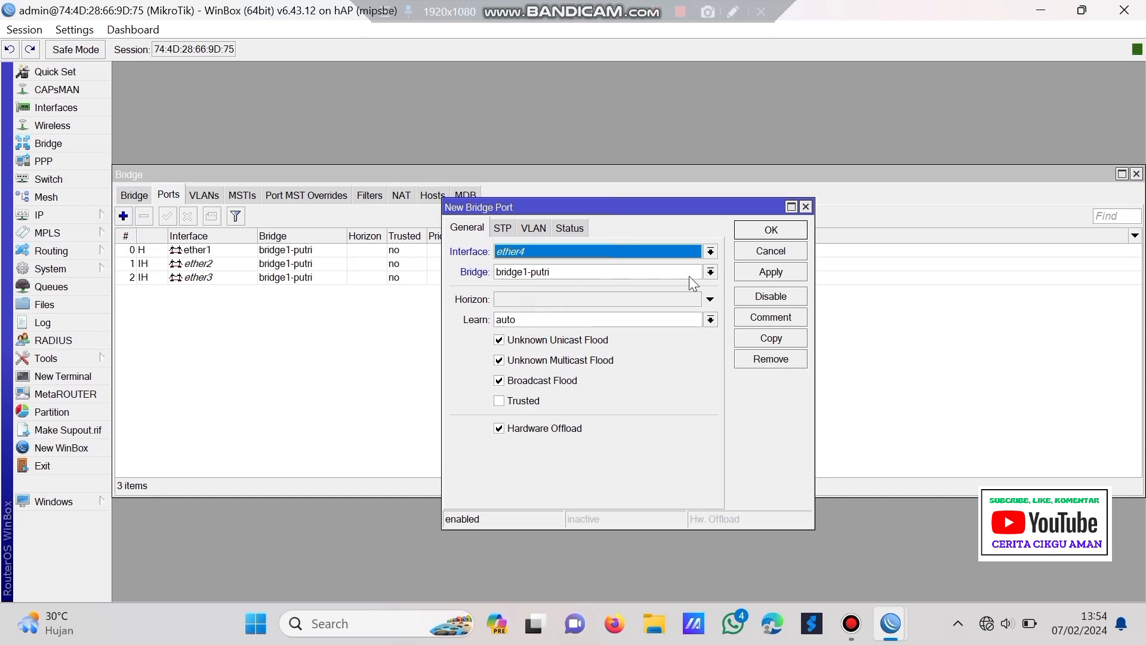
click(764, 272)
click(771, 231)
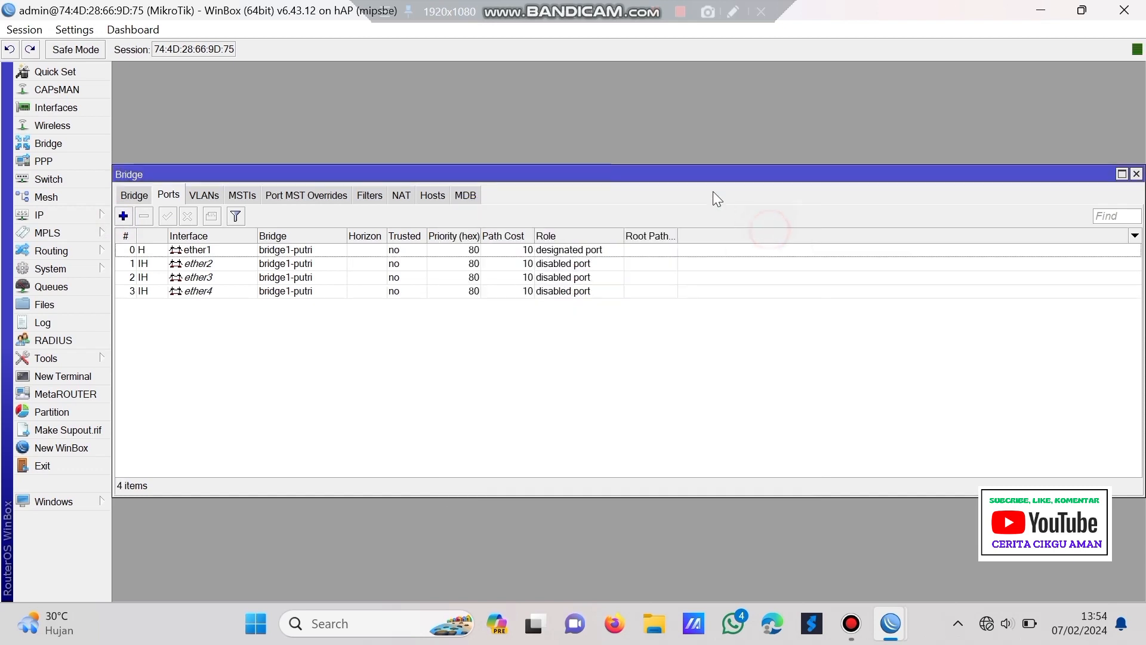
click(80, 176)
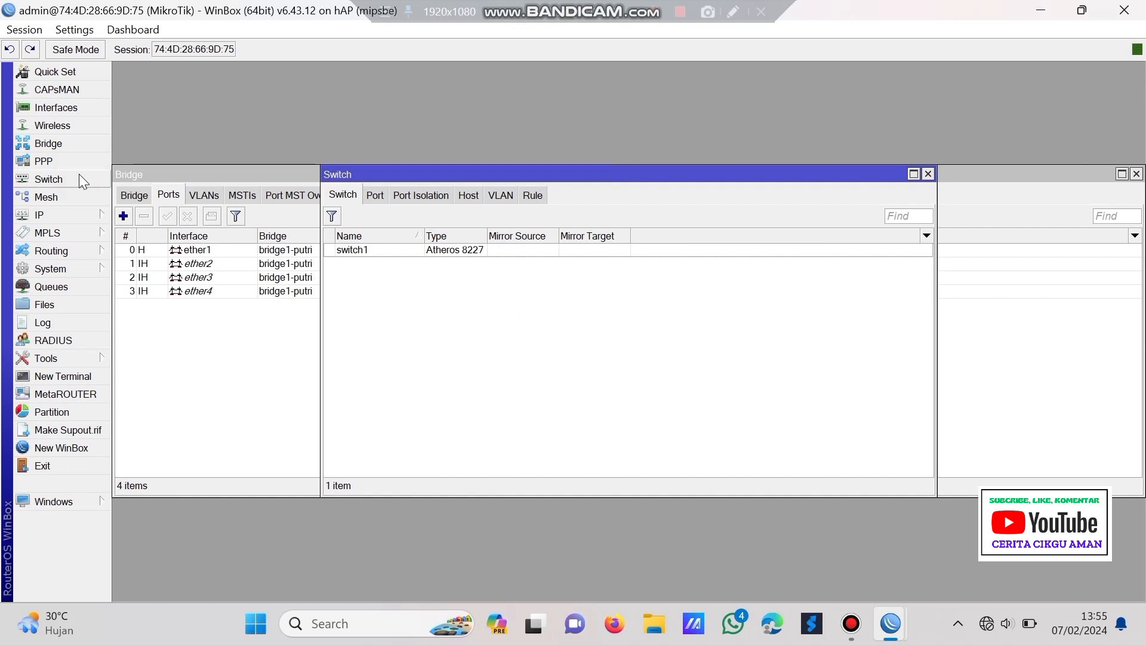
- Add switch VLAN 10 with member ports ether1, ether2 and ether3
click(501, 197)
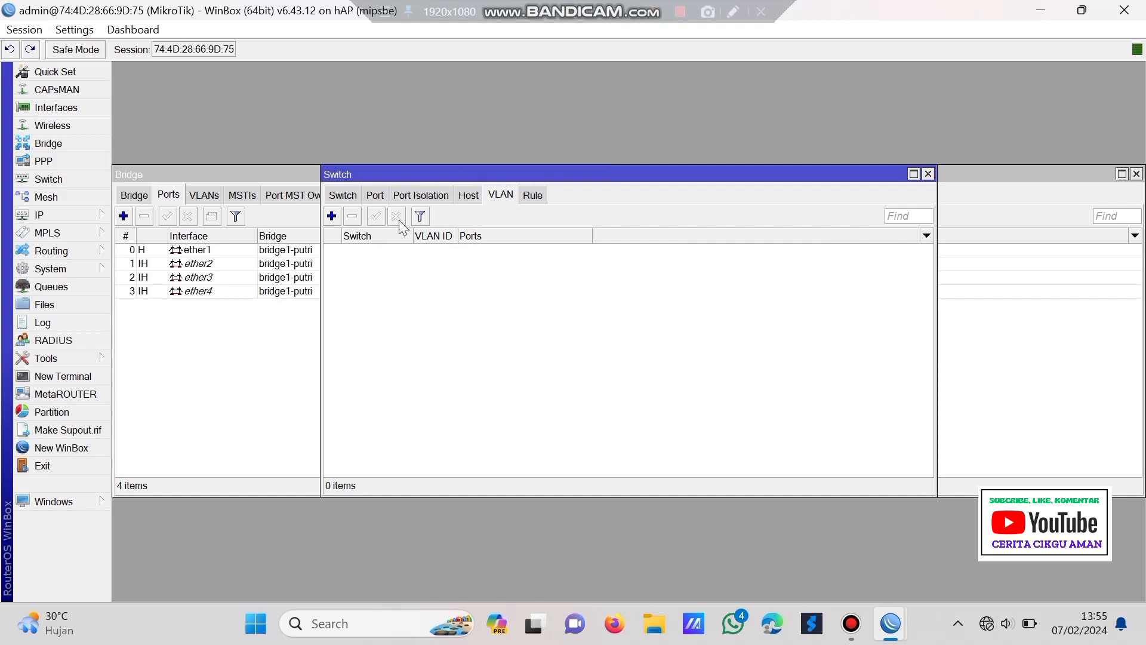
click(333, 216)
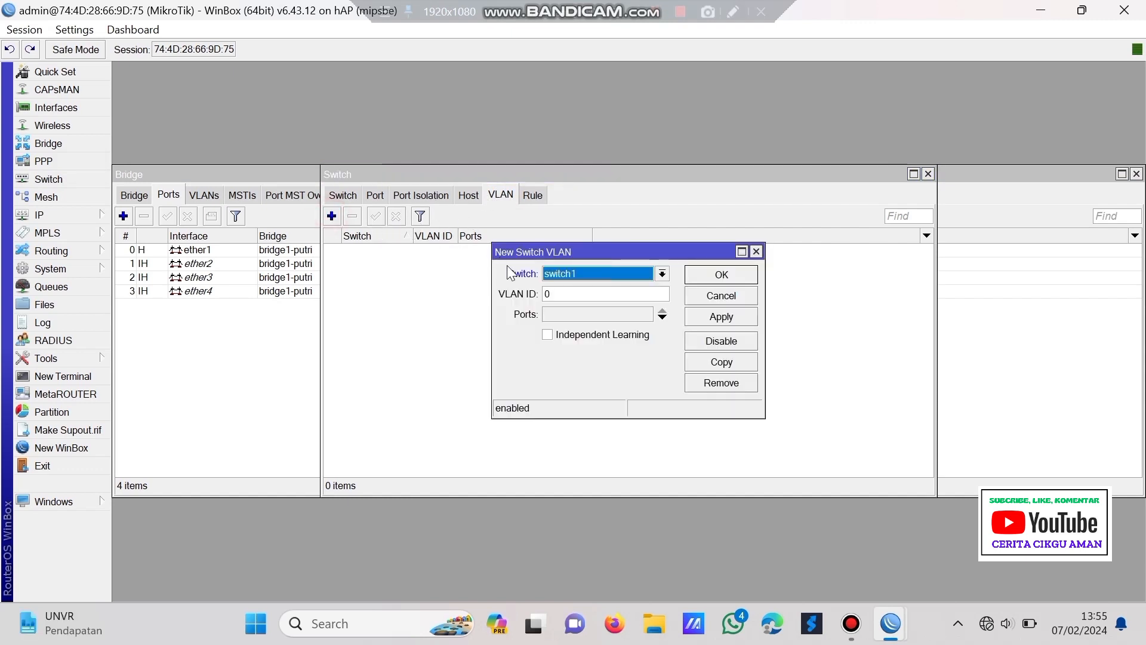
drag(566, 288, 496, 294)
text(1)
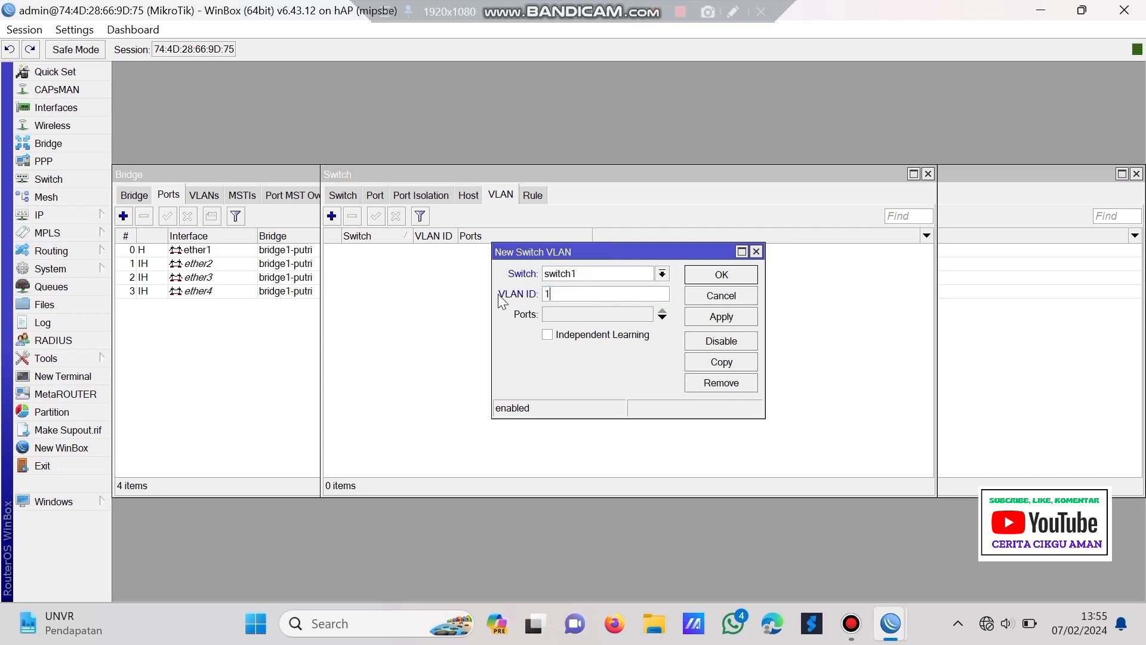
text(0)
click(663, 316)
click(668, 317)
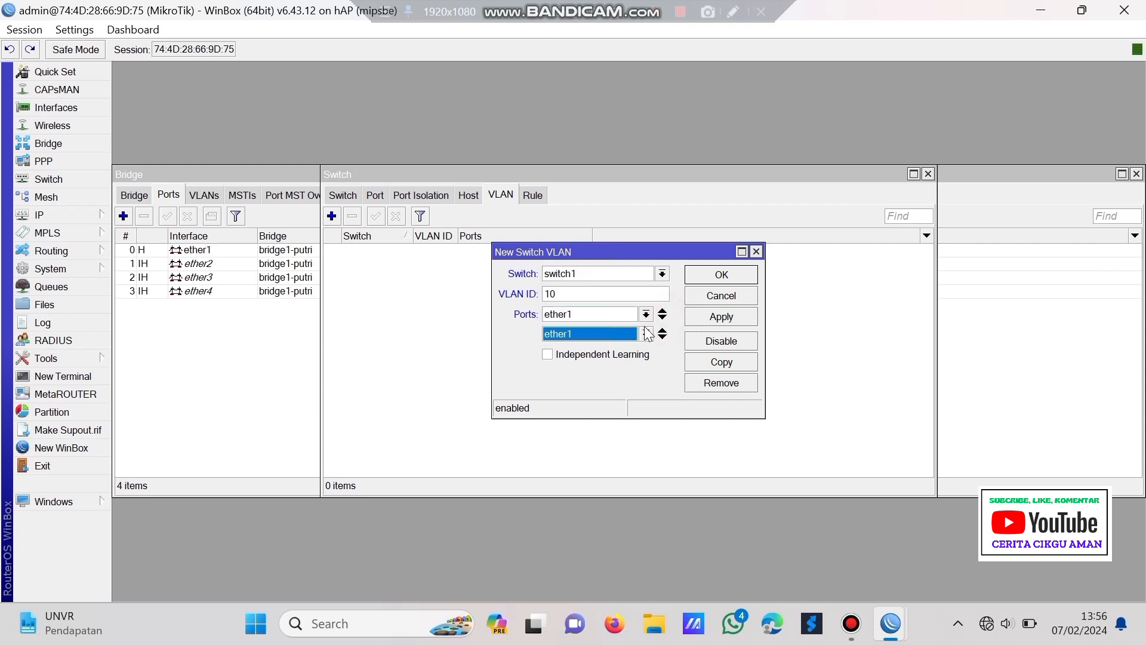
click(621, 335)
click(599, 360)
click(662, 337)
click(616, 348)
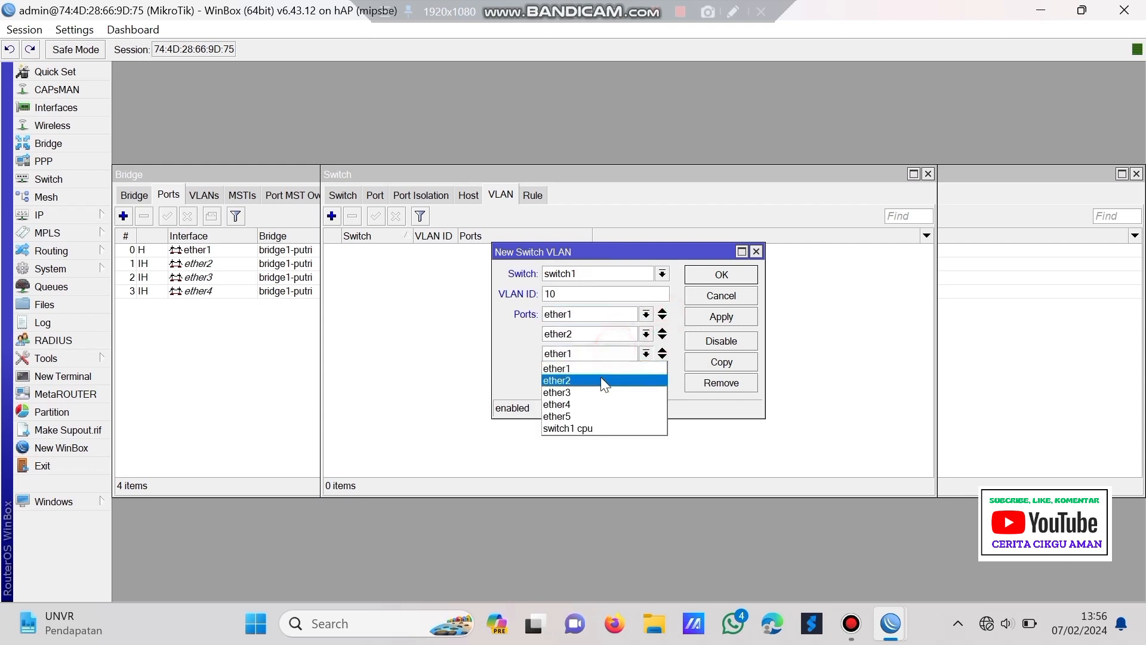
click(612, 386)
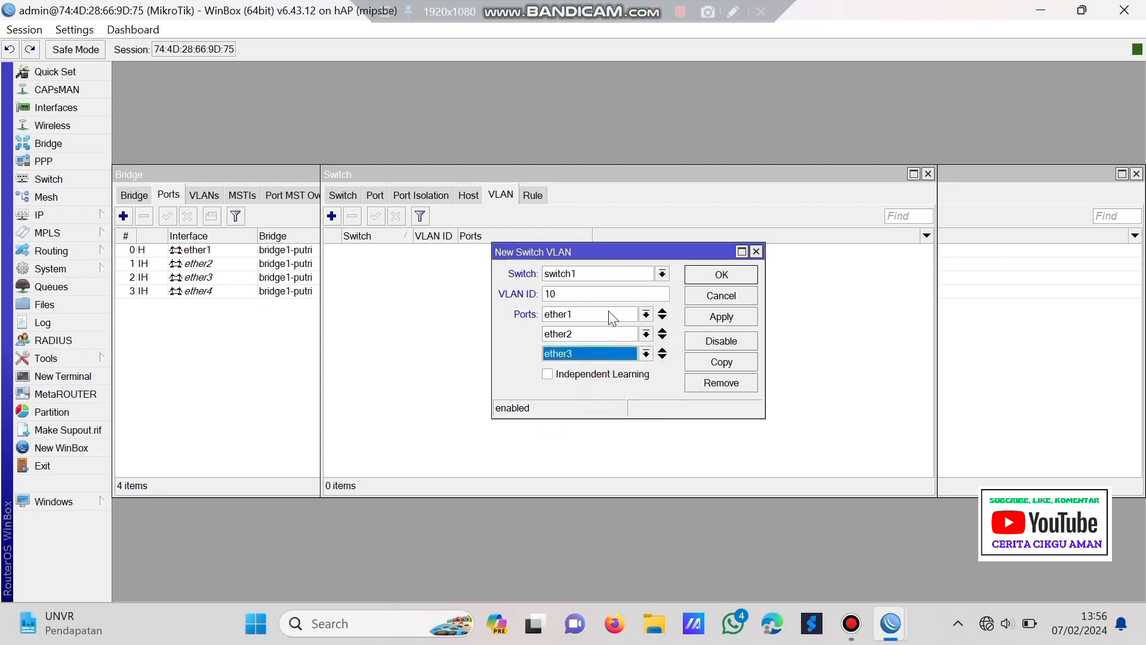
click(716, 318)
click(713, 277)
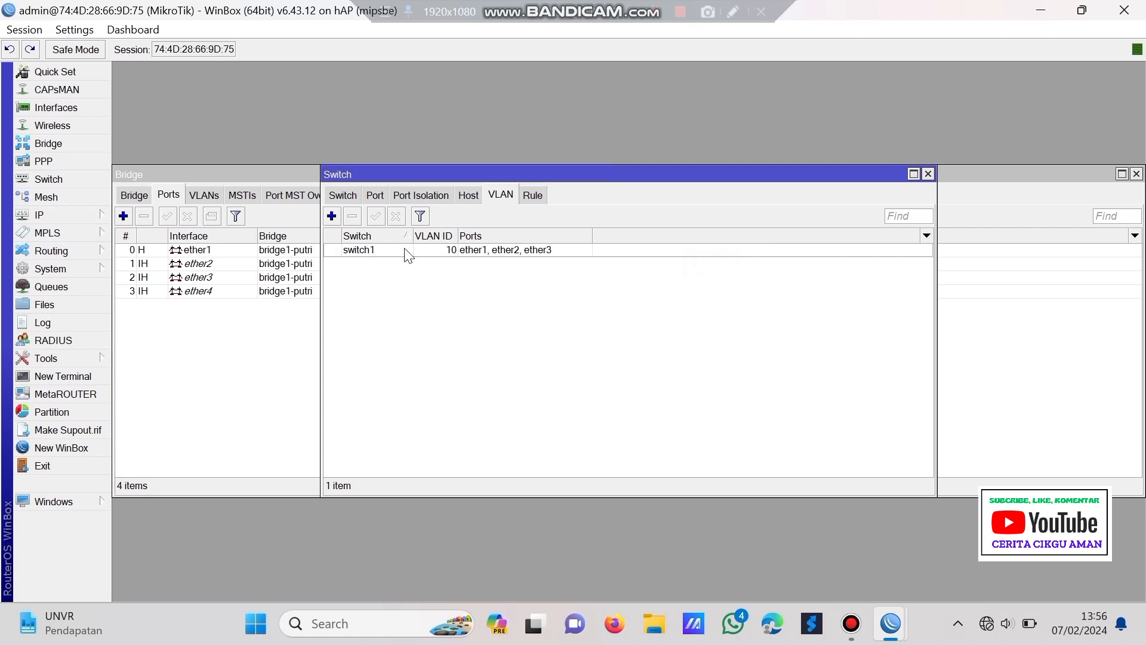
- Add switch VLAN 20 with member ports ether1 and ether4
click(331, 217)
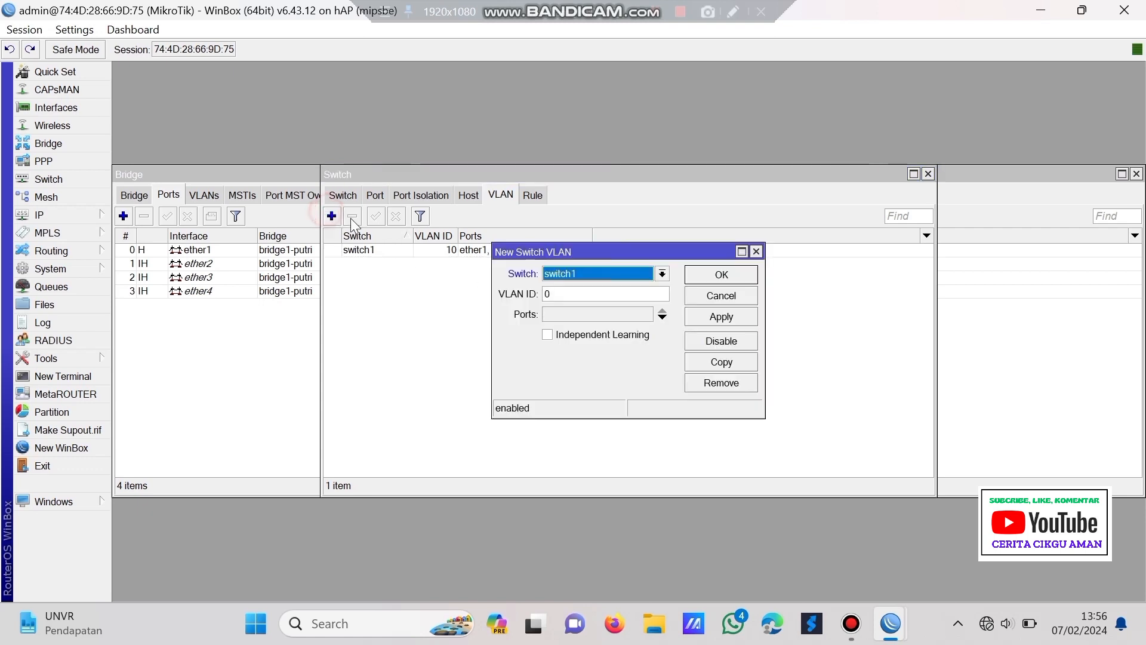
click(614, 301)
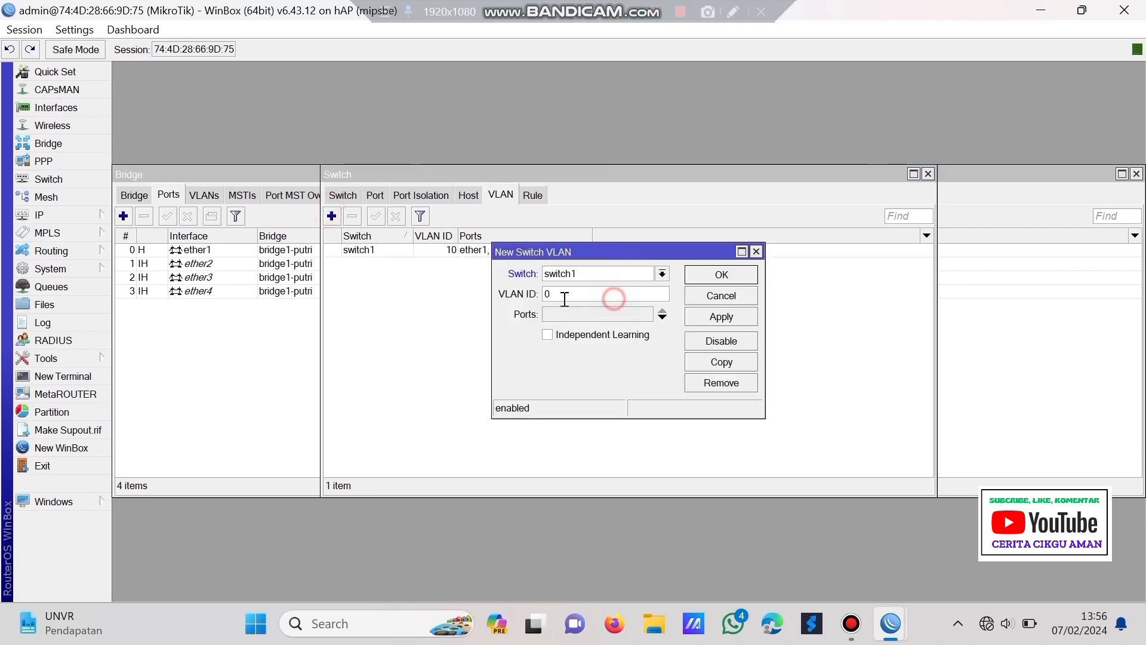
key(BackSpace)
text(2)
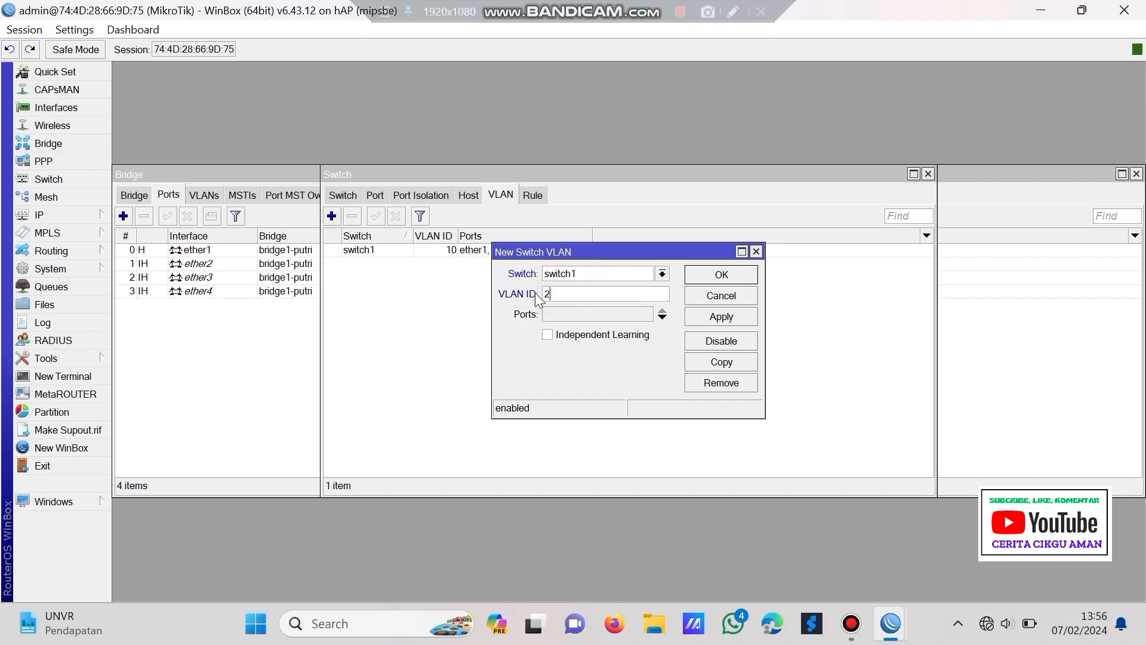
click(660, 320)
click(661, 322)
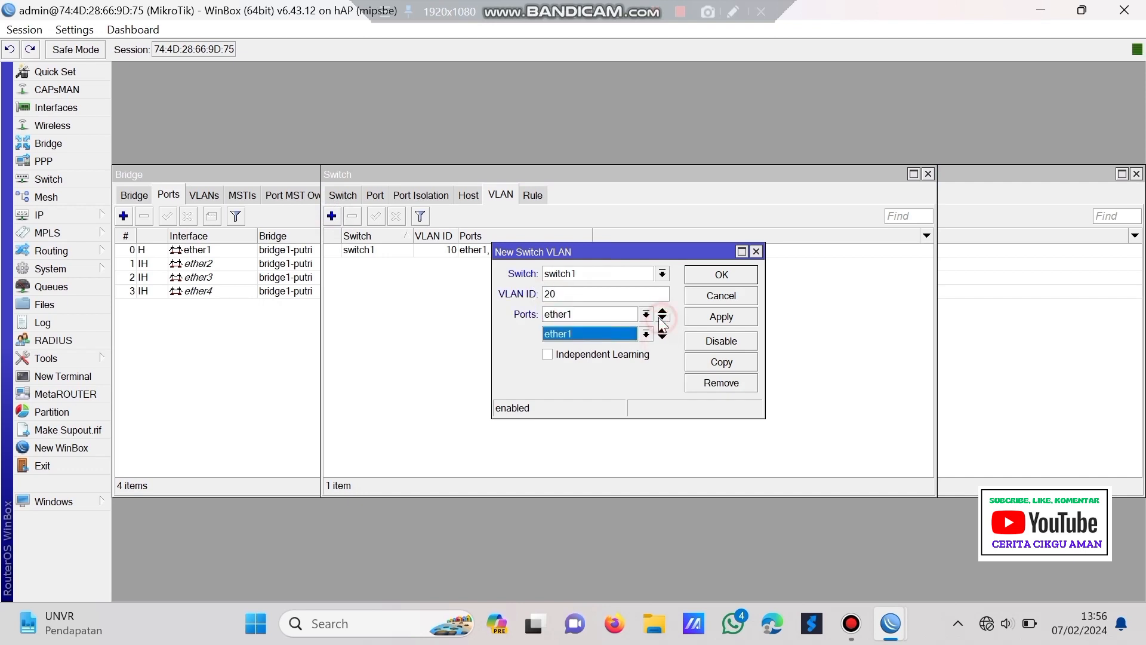
click(614, 335)
click(607, 384)
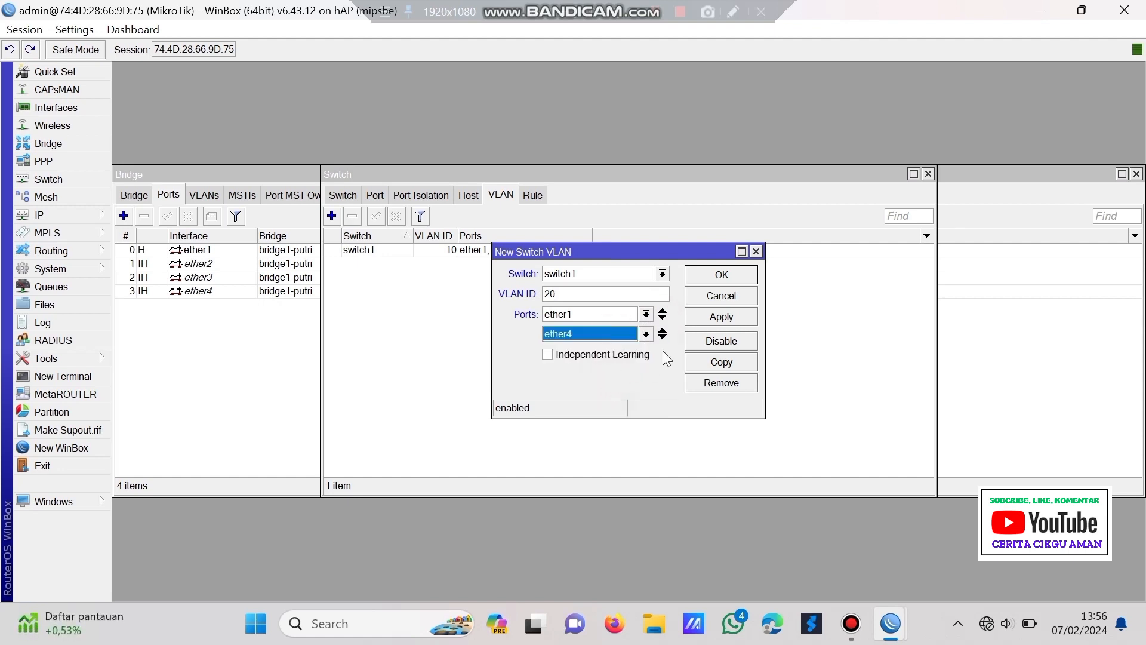
click(711, 319)
click(716, 274)
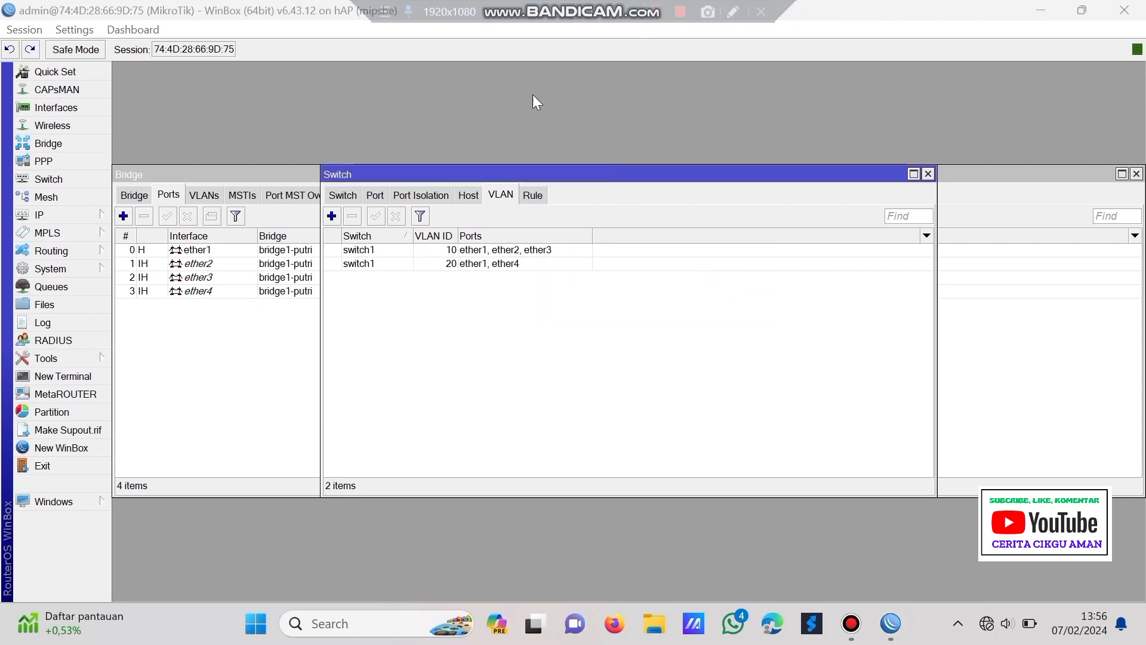
click(373, 195)
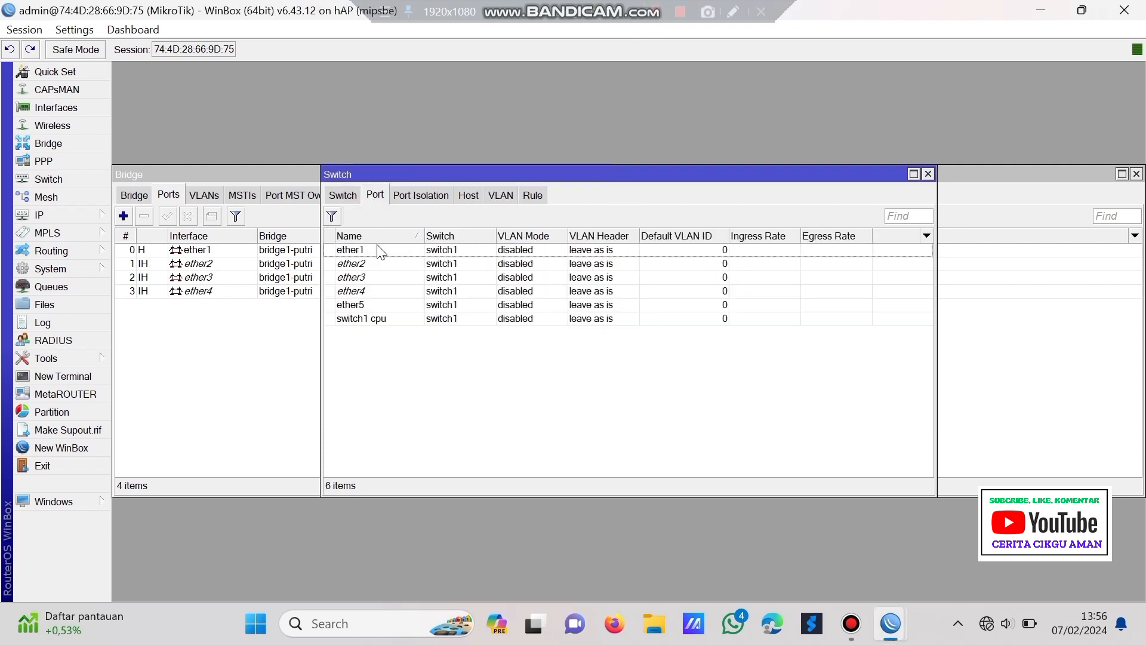
- Set switch port ether1 to secure VLAN mode with the add-if-missing VLAN header
double_click(379, 251)
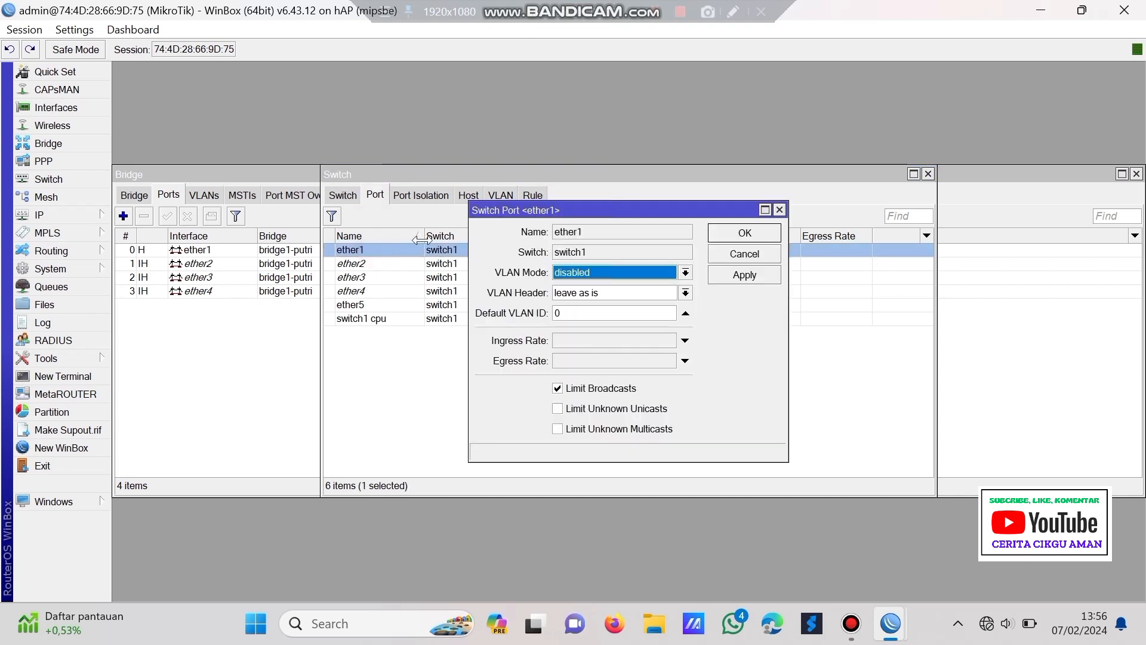
click(606, 271)
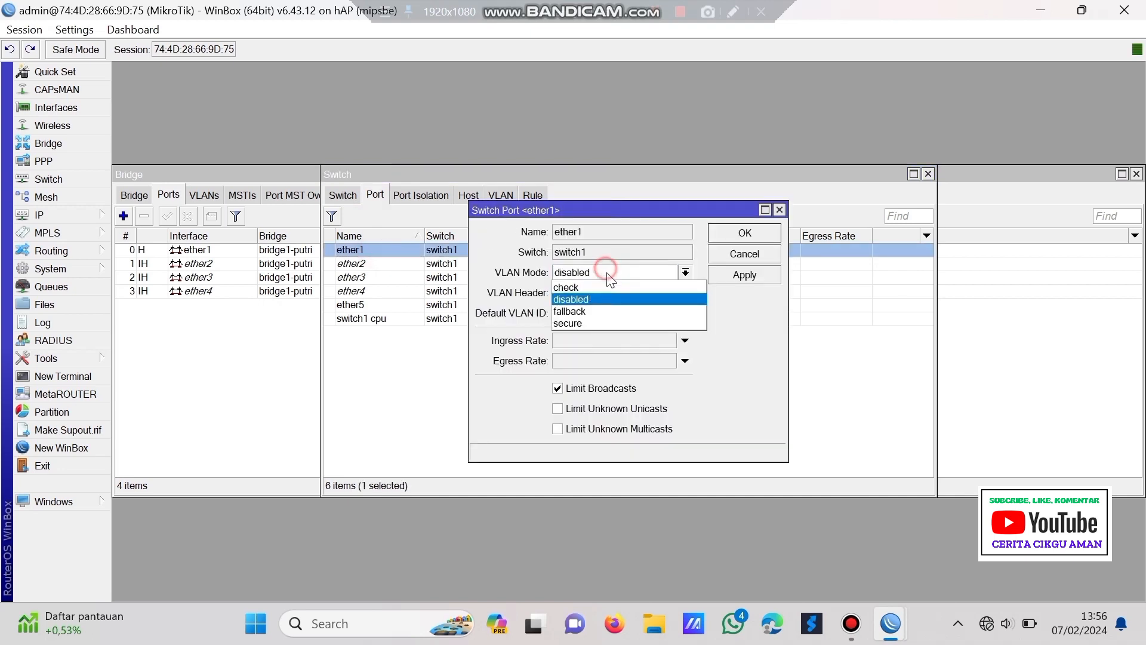
click(621, 323)
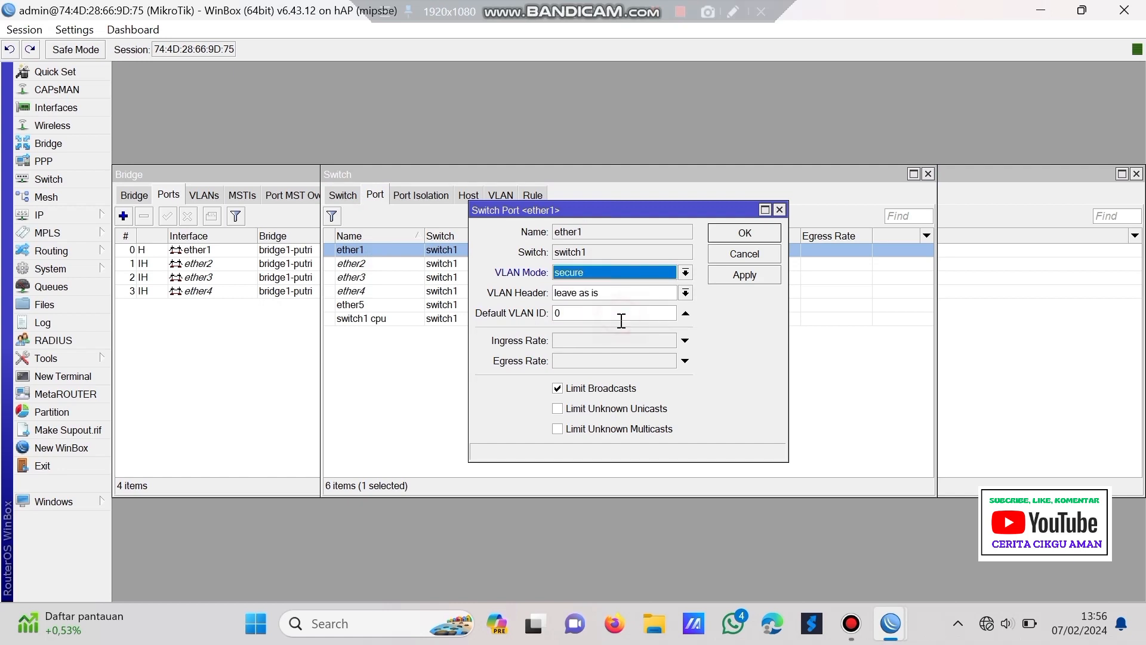
click(618, 287)
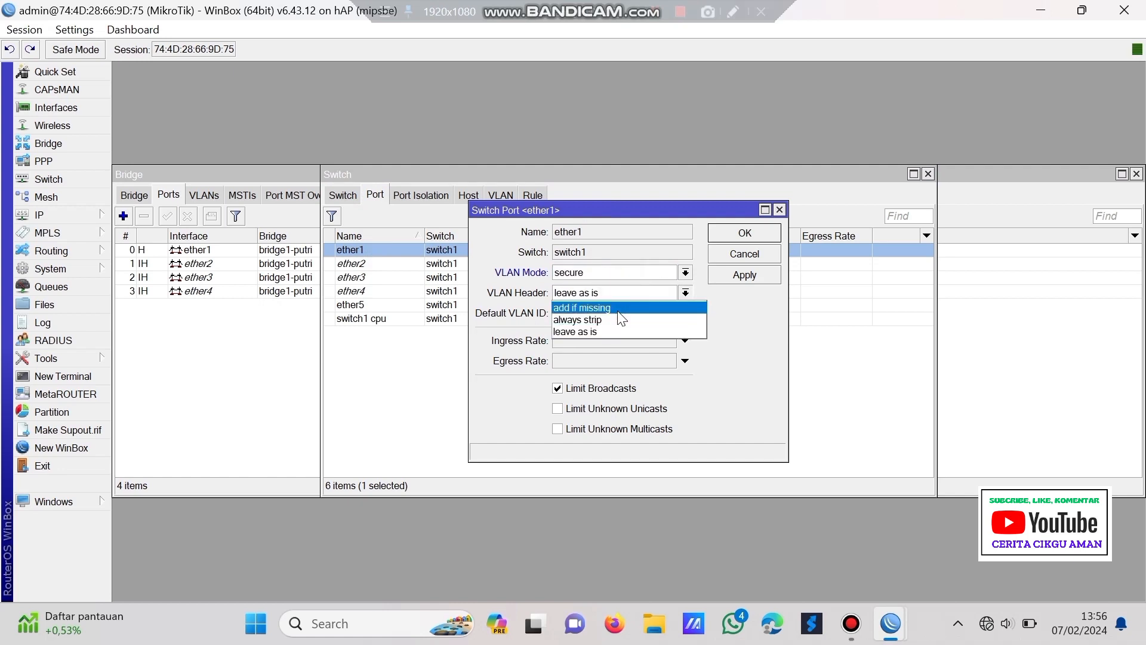
click(621, 309)
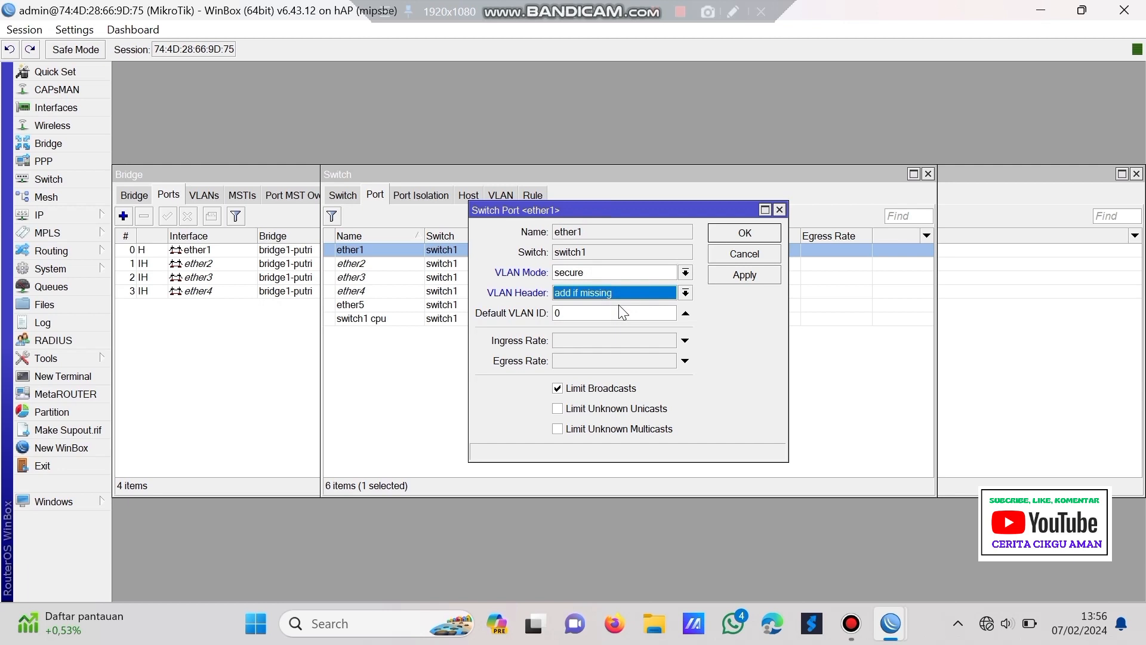
click(734, 276)
click(723, 232)
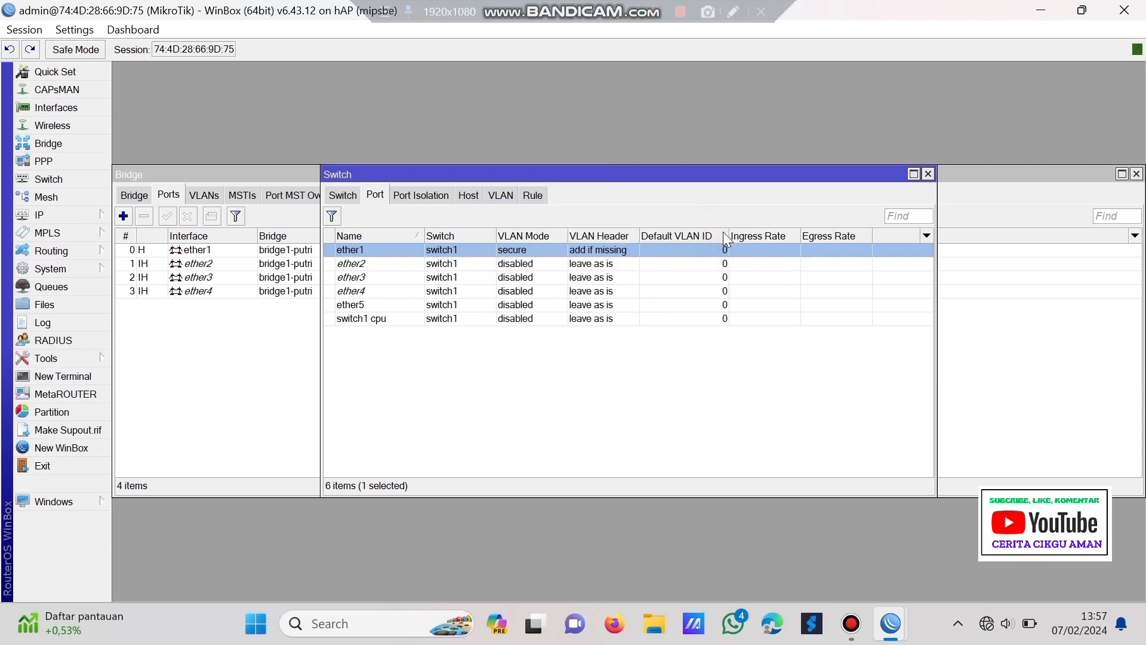
- Make ether2 a secure, always-strip port with default VLAN ID 10
double_click(351, 263)
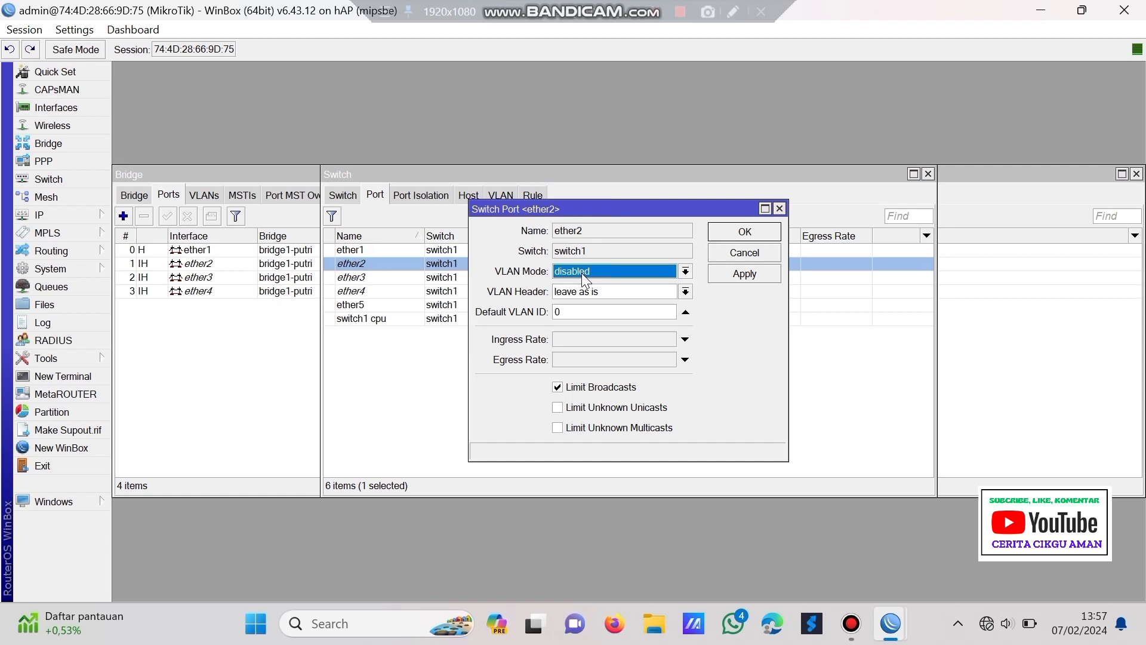
click(583, 273)
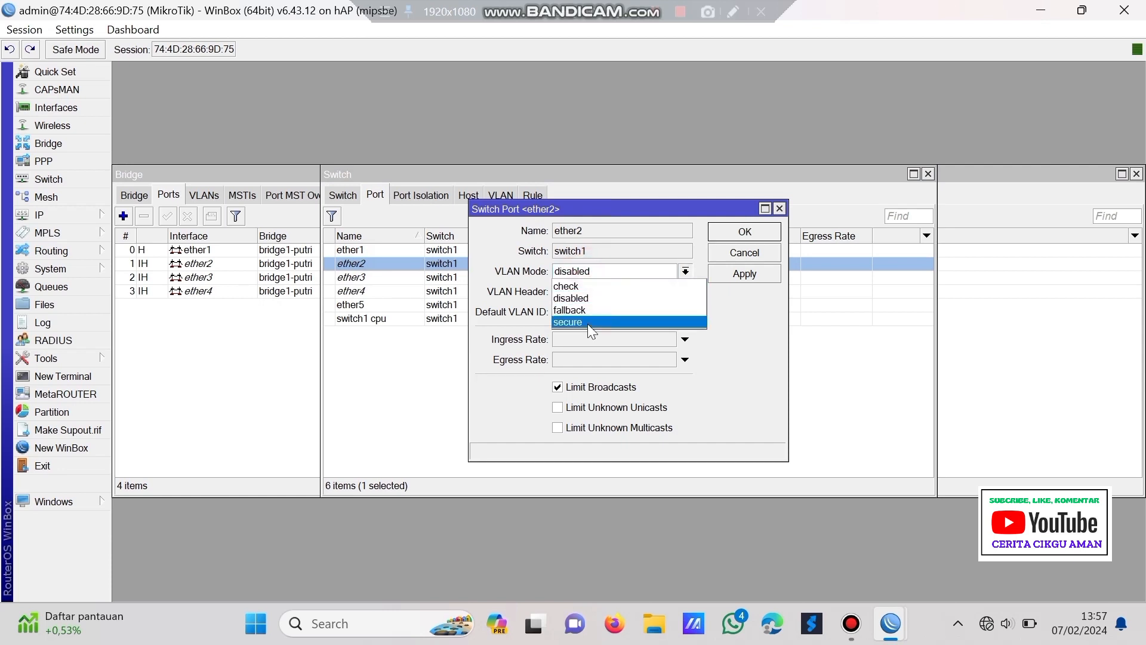
click(587, 324)
click(596, 294)
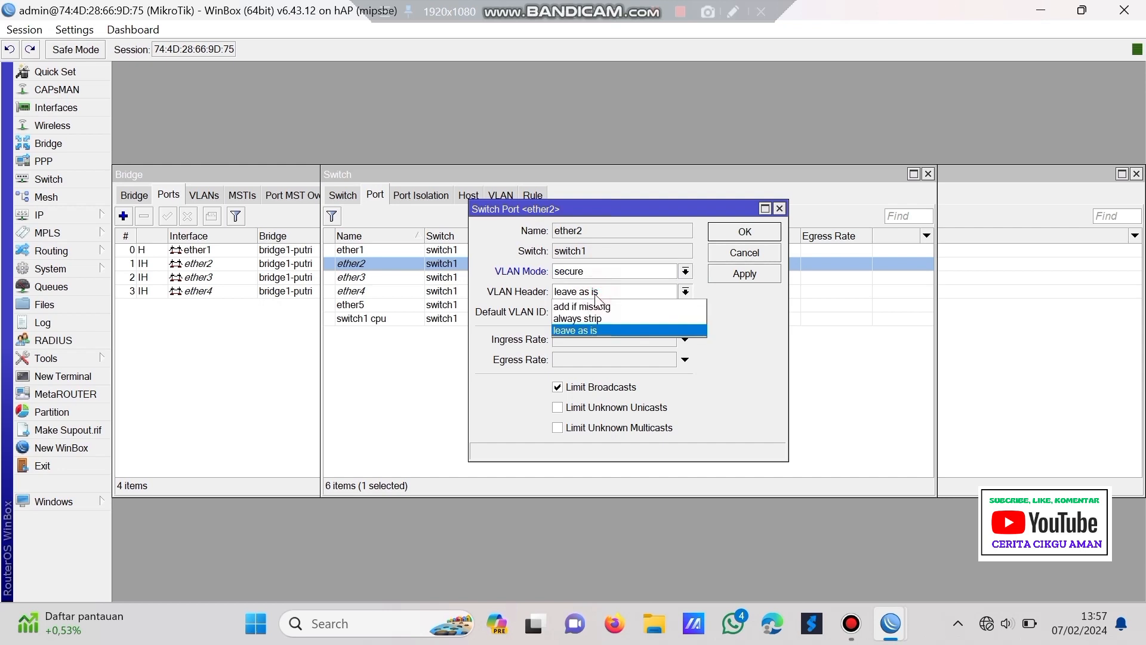
click(596, 317)
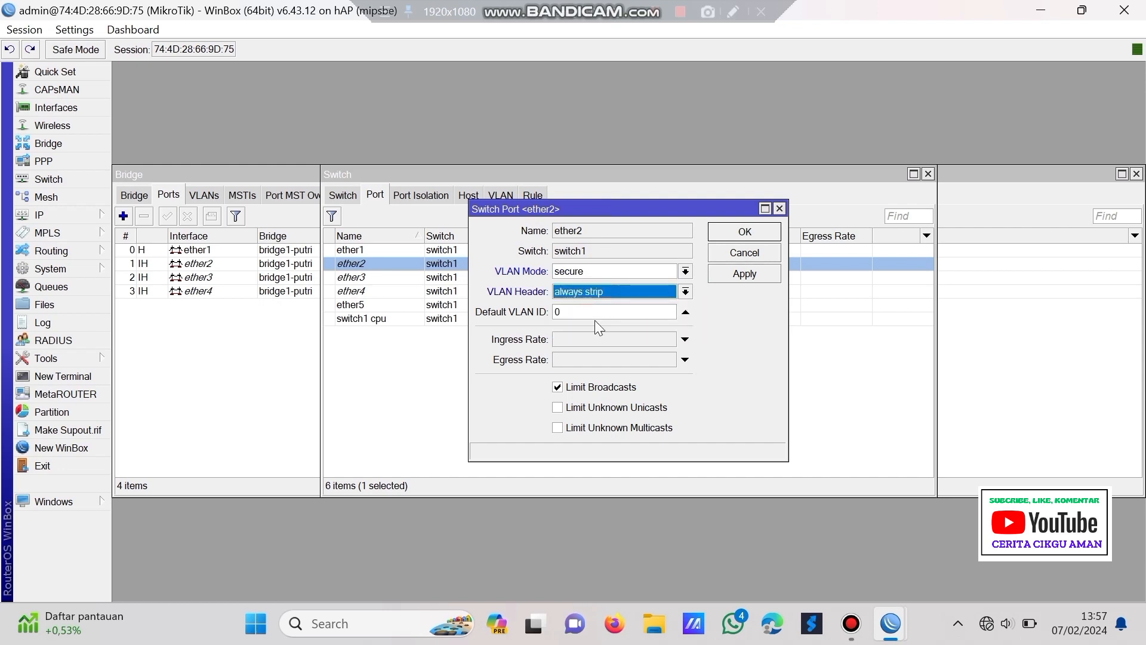
click(591, 311)
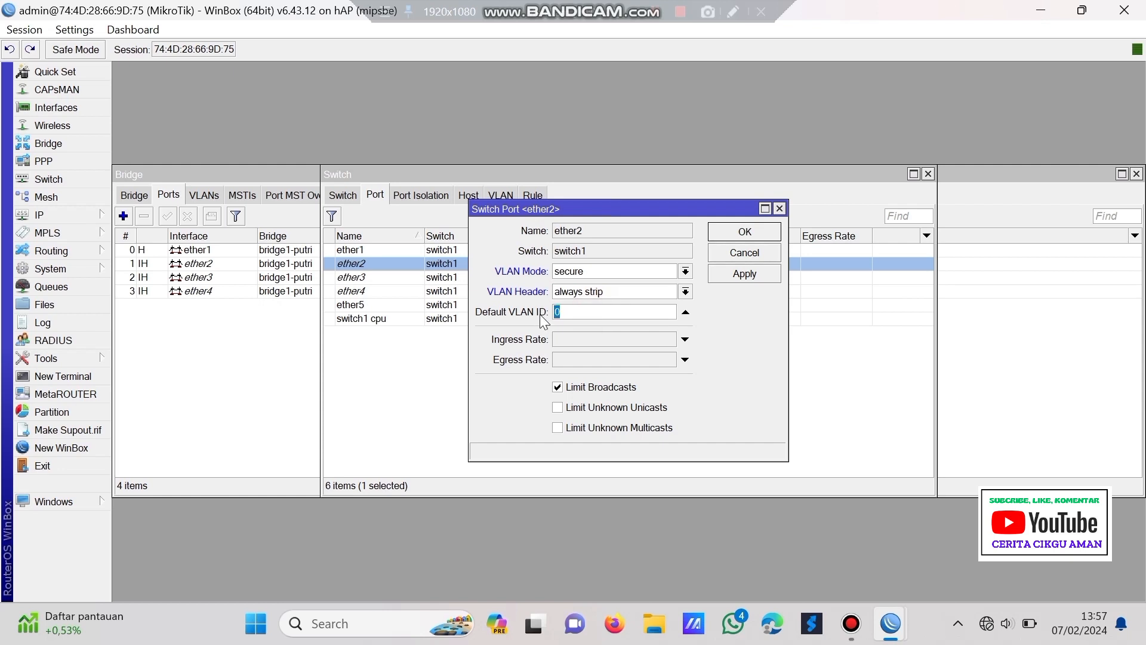
text(10)
click(744, 274)
click(745, 233)
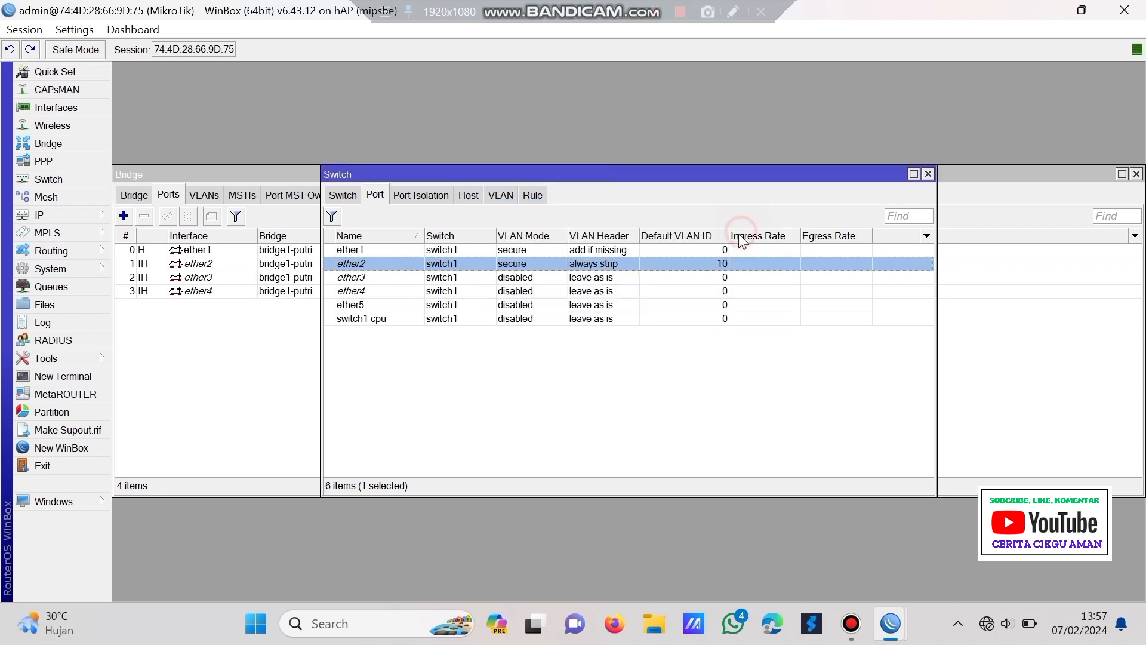
click(431, 277)
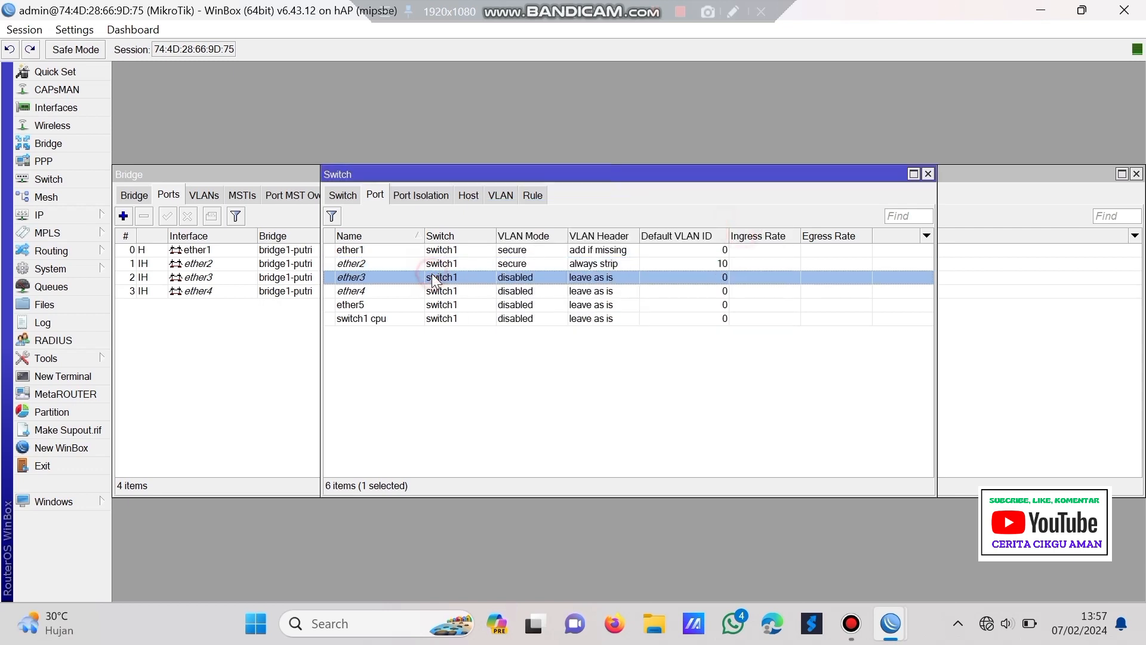
- Make ether3 a secure, always-strip port with default VLAN ID 10
double_click(432, 278)
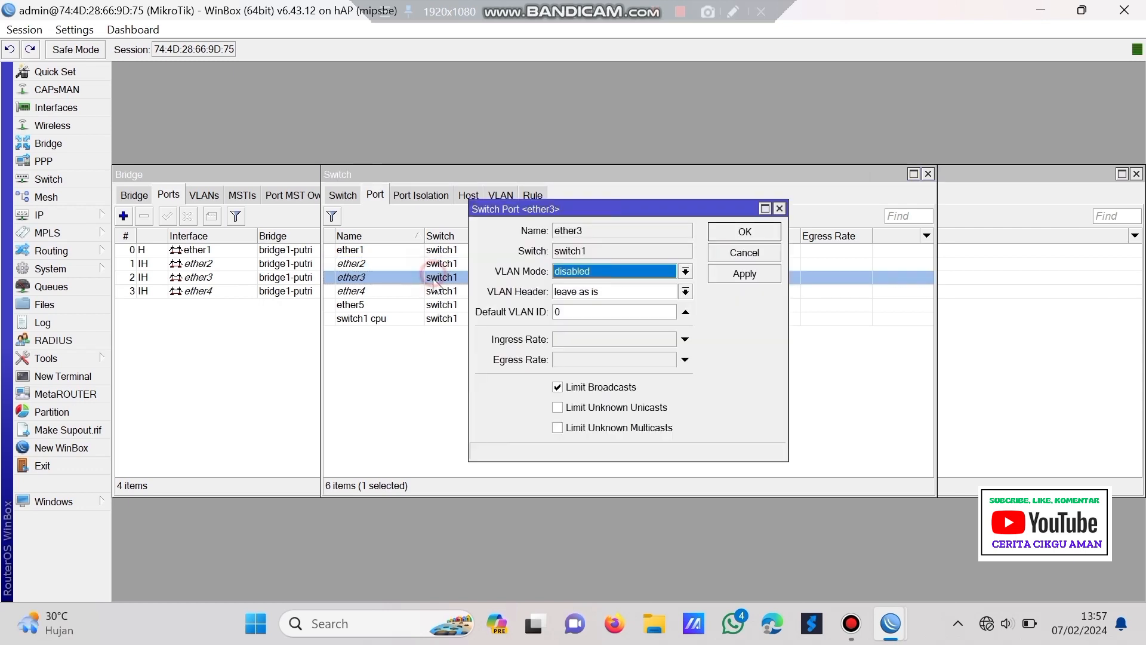
click(590, 272)
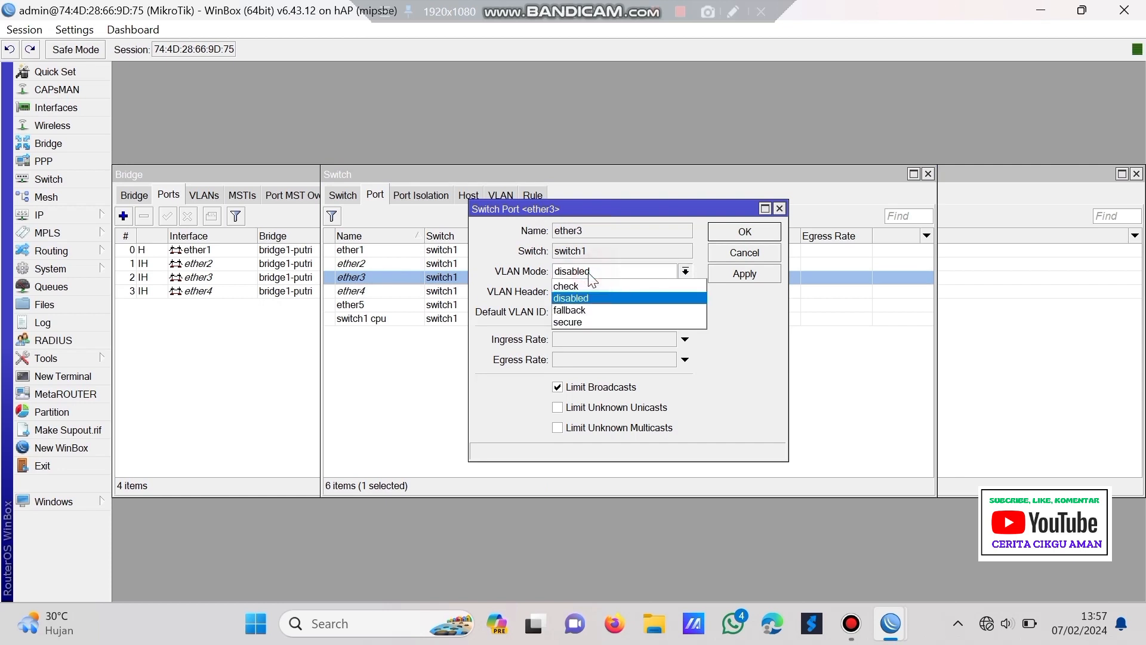
click(599, 323)
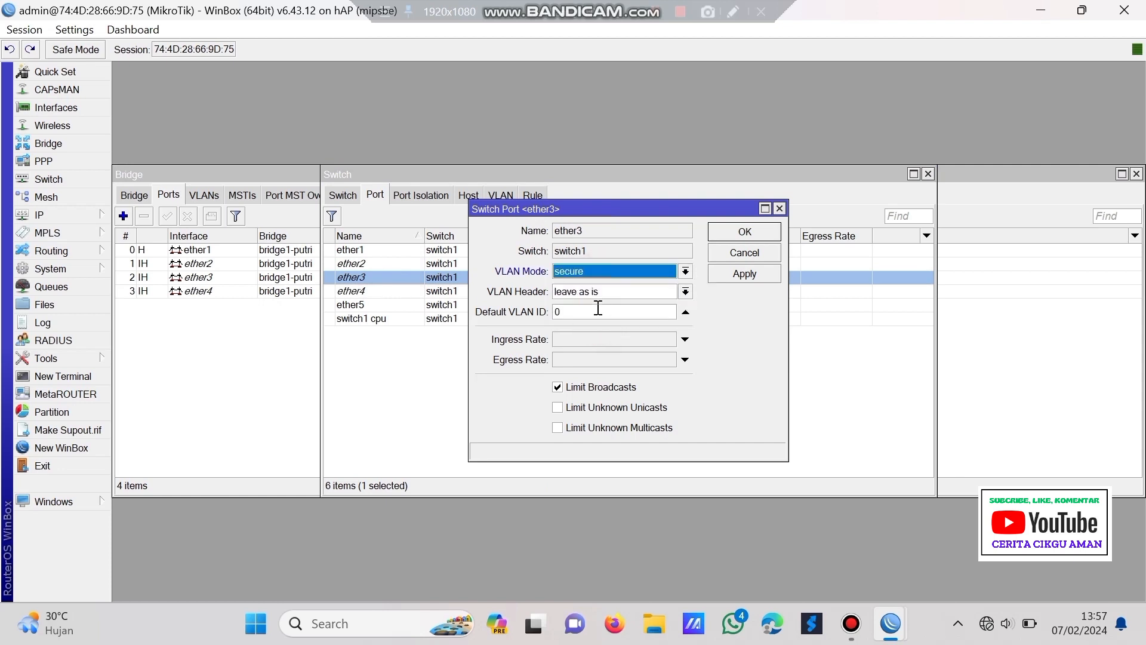
click(603, 292)
click(600, 319)
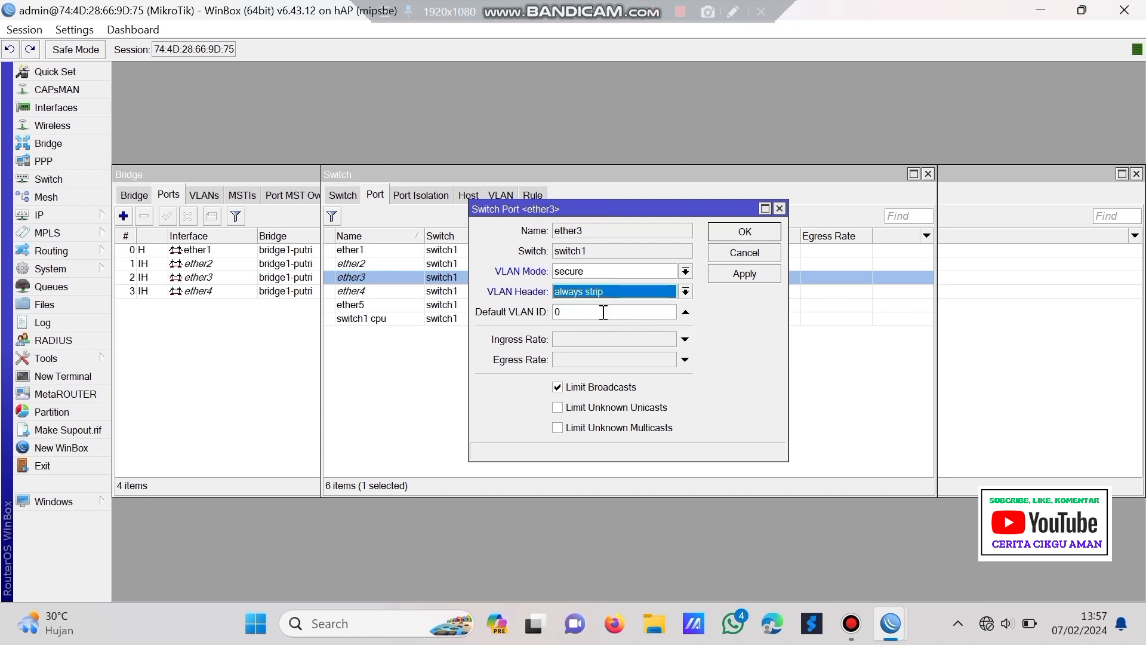
click(605, 312)
drag(604, 311, 529, 316)
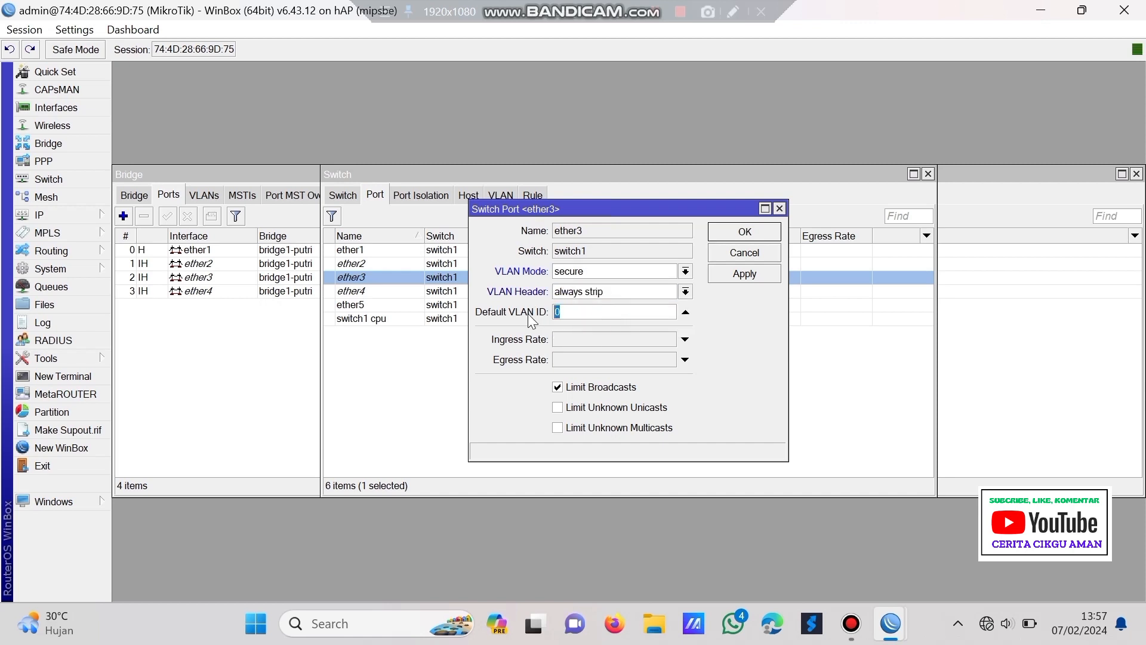
text(10)
click(771, 273)
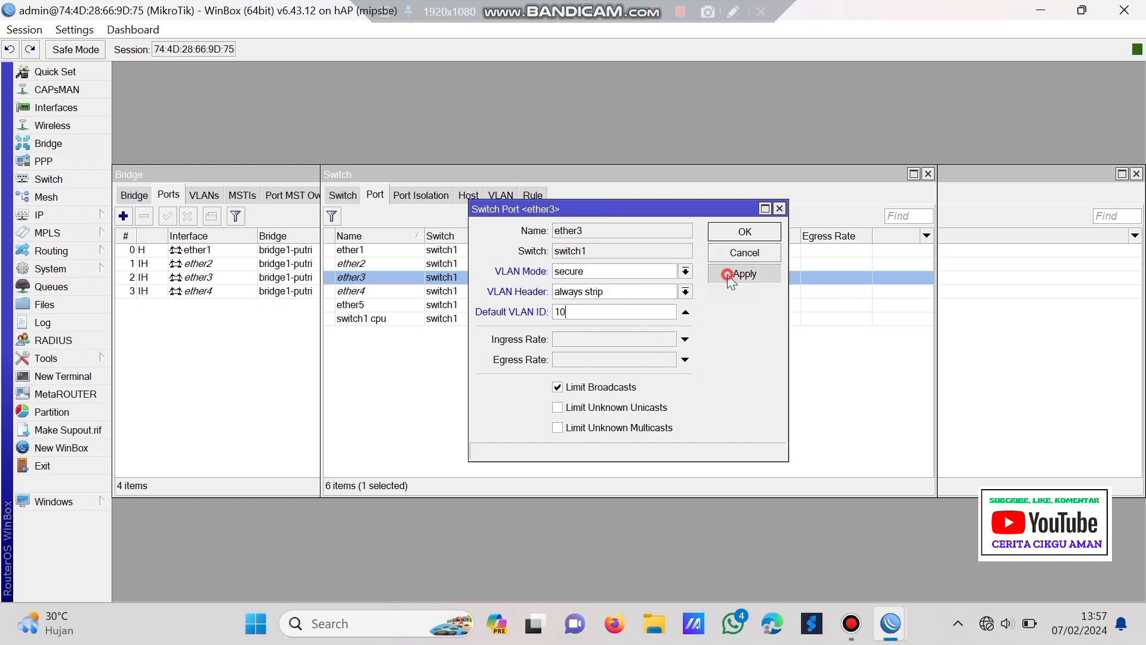
click(718, 232)
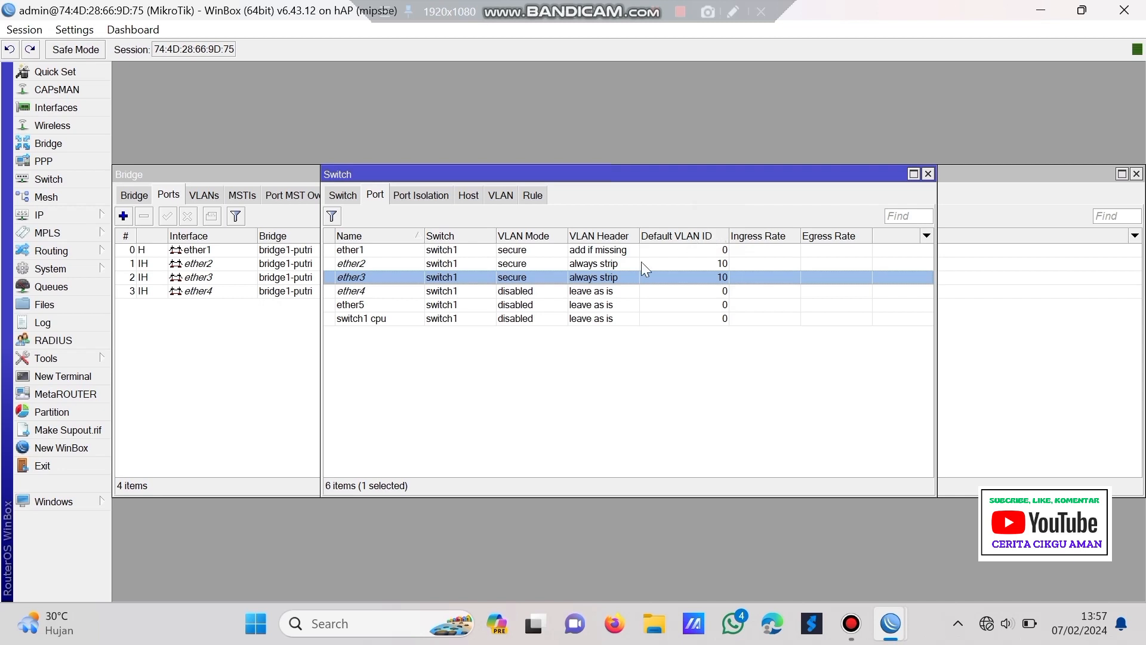
- Make ether4 a secure, always-strip port with default VLAN ID 20
click(363, 291)
double_click(363, 291)
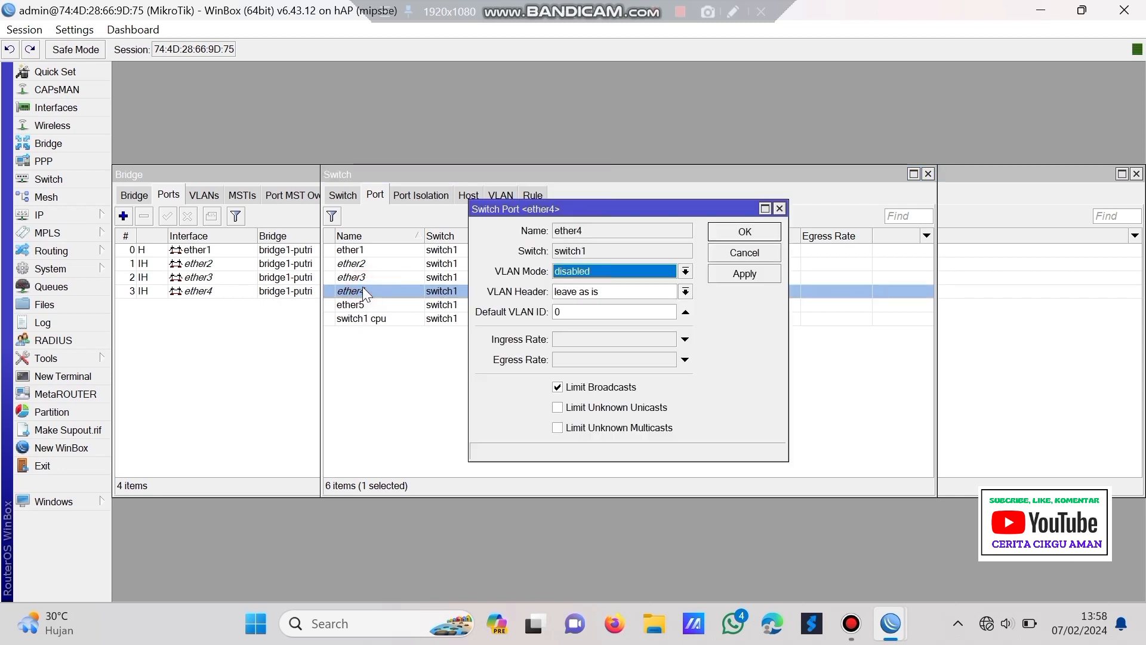
click(582, 270)
click(585, 316)
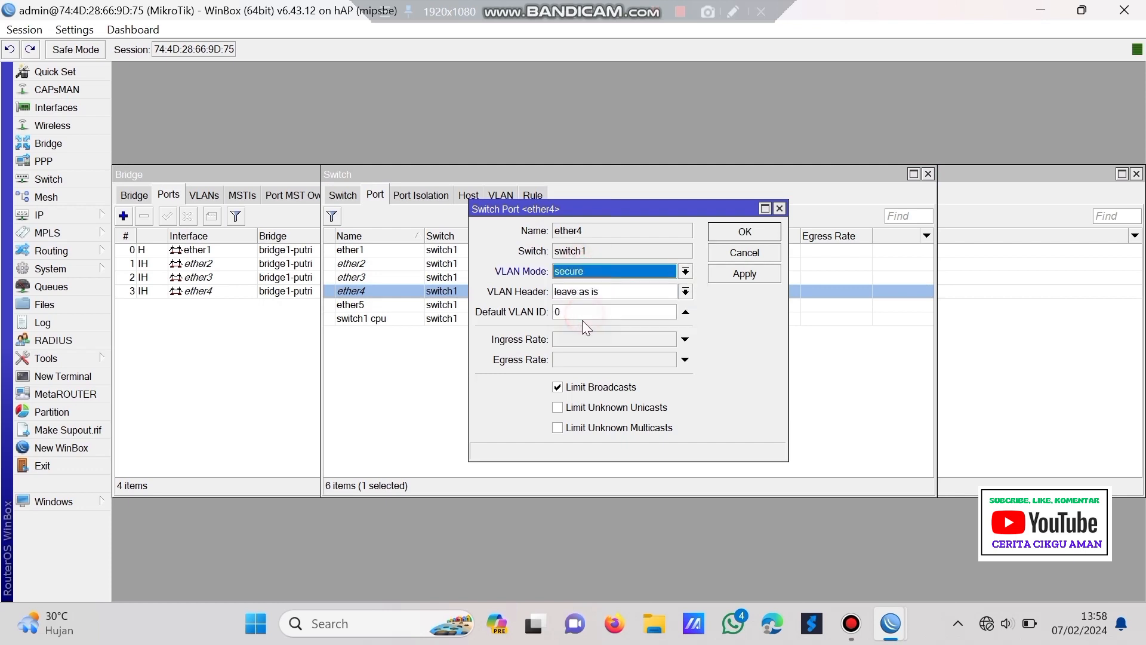
click(594, 293)
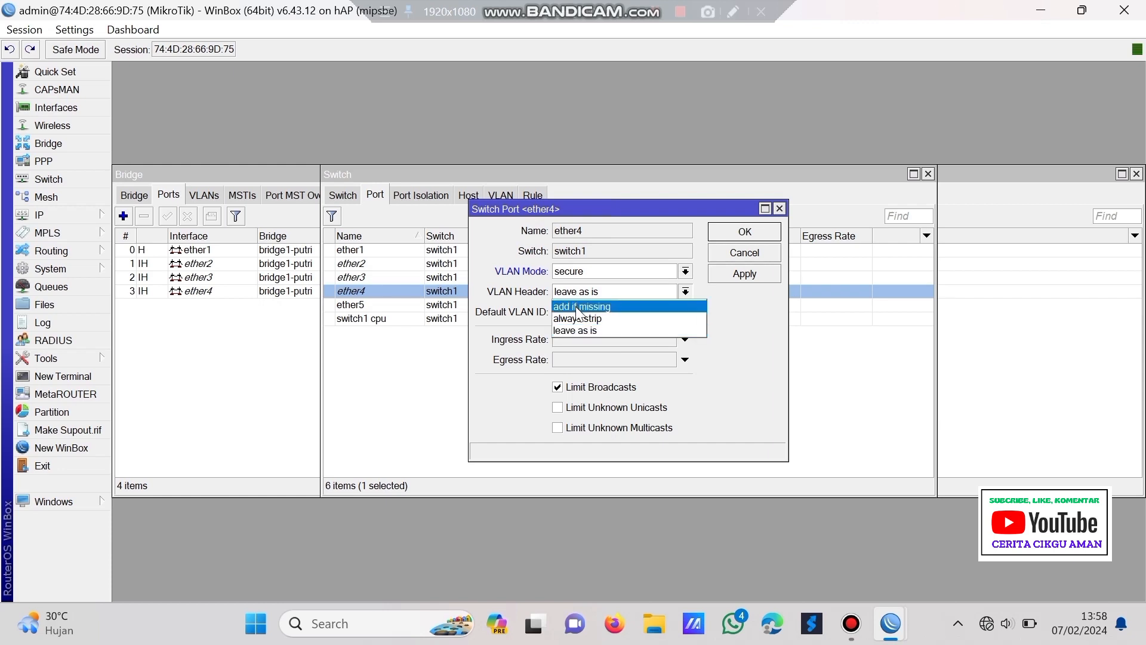
click(588, 319)
click(596, 316)
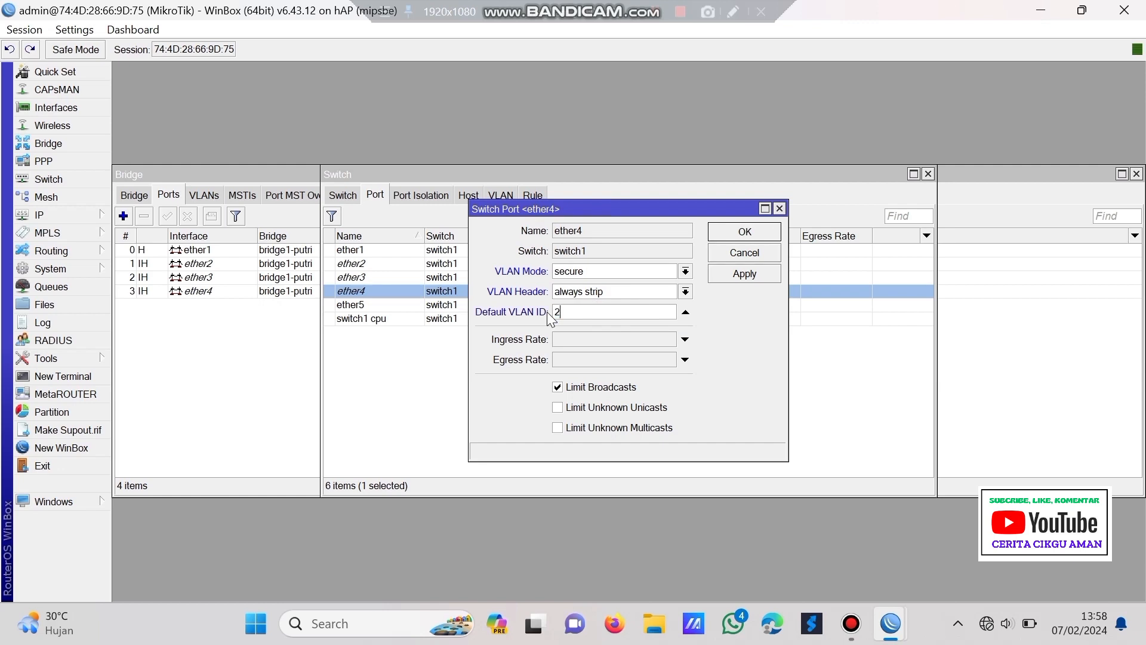
click(724, 276)
click(721, 228)
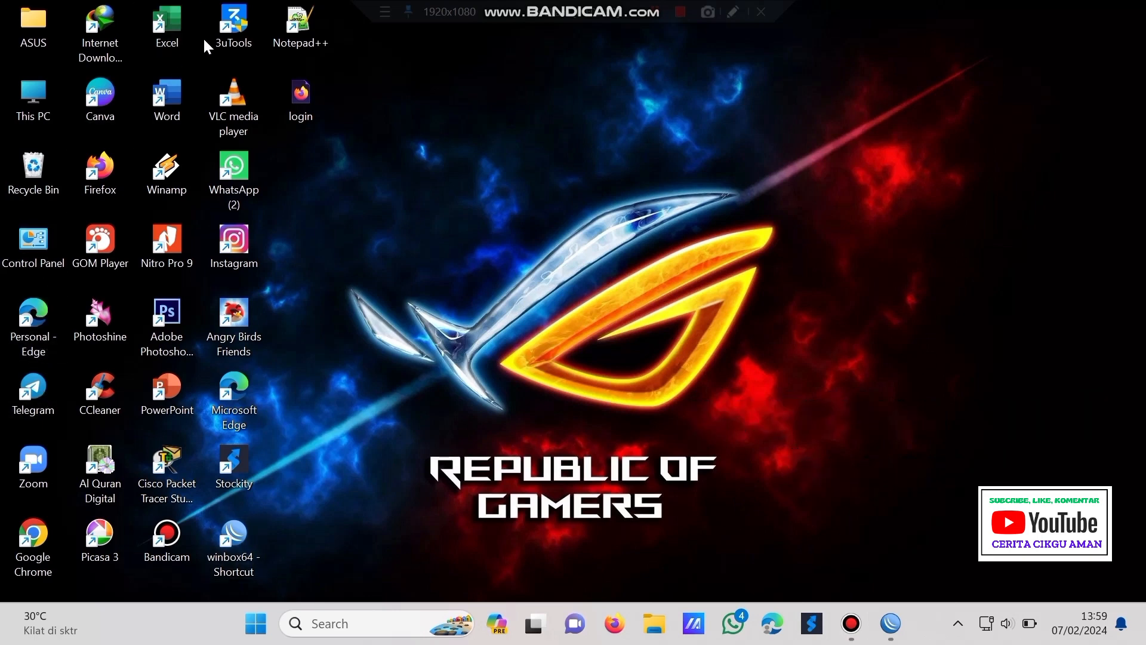
- From Control Panel's Network and Internet category, open the Network and Sharing Center
double_click(36, 239)
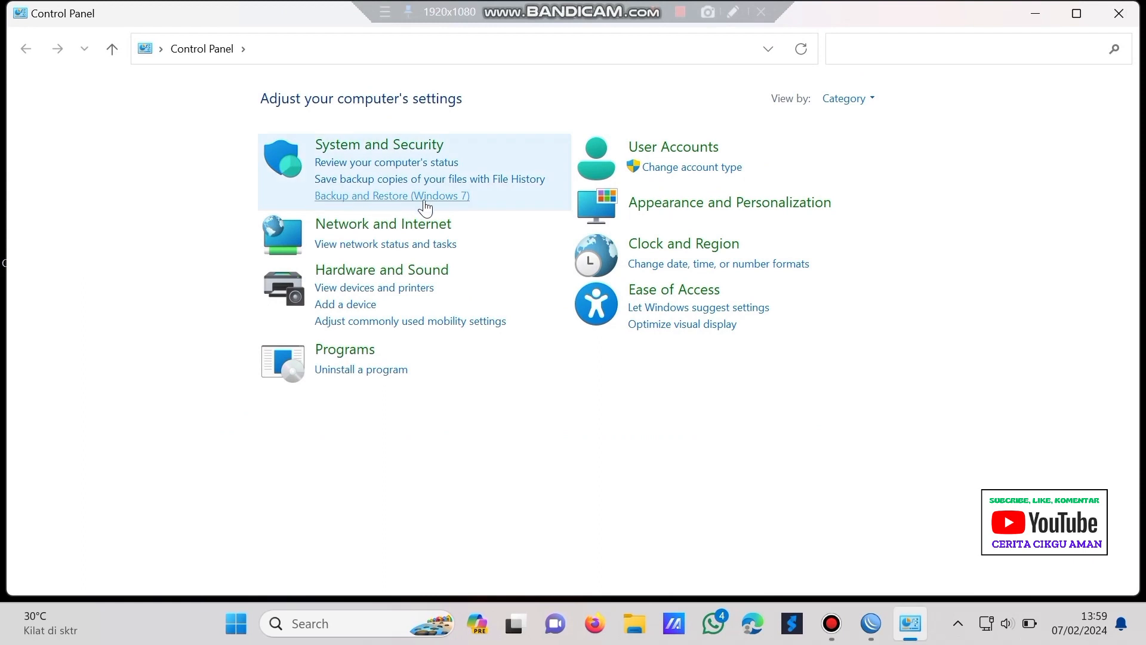
click(440, 253)
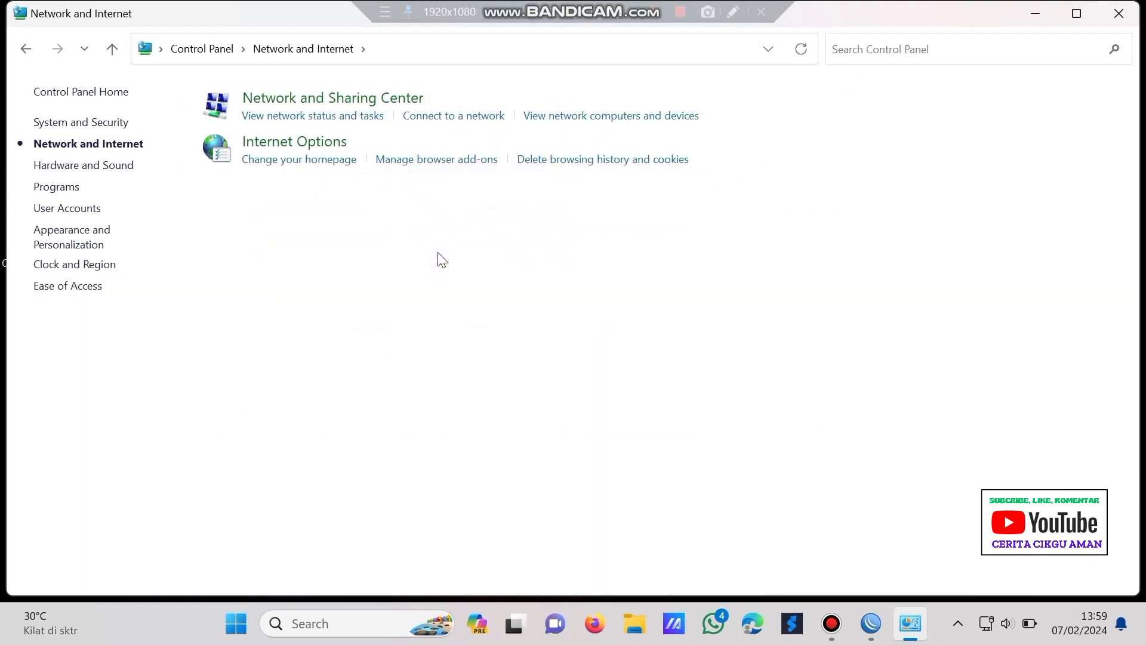
click(329, 113)
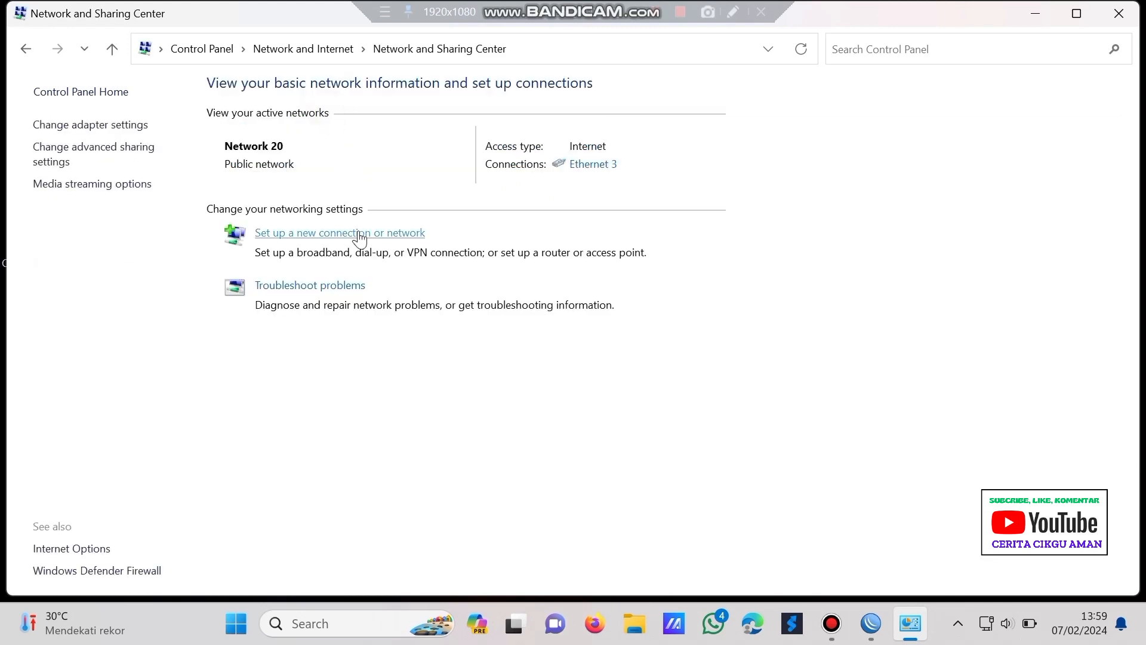
click(574, 164)
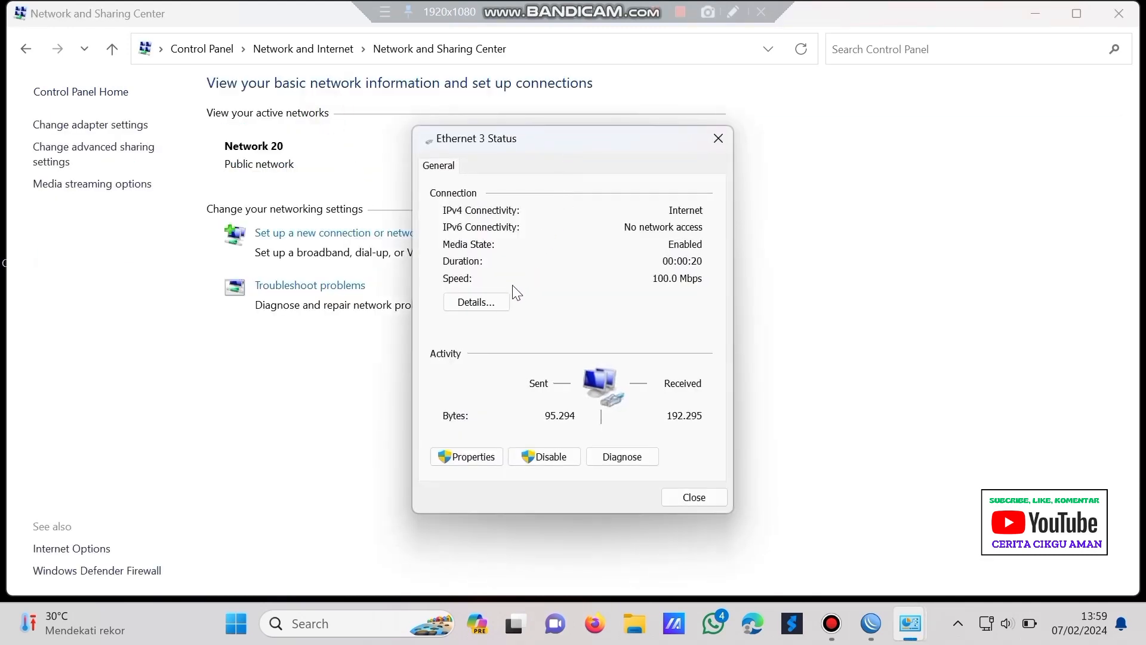
click(500, 300)
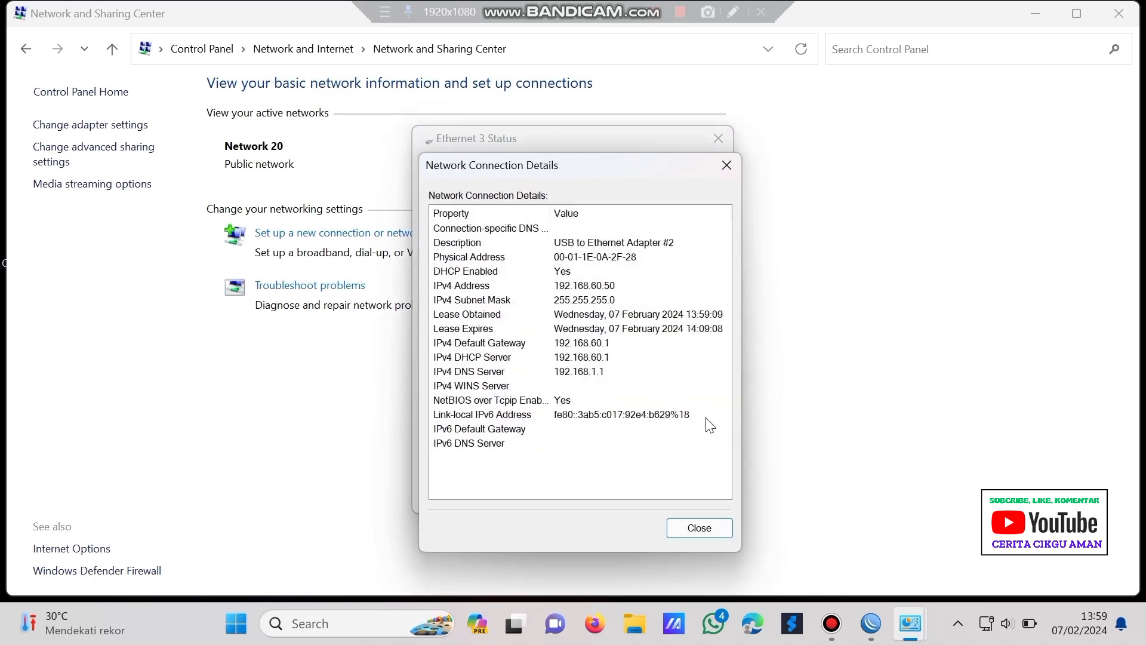
click(711, 529)
click(701, 494)
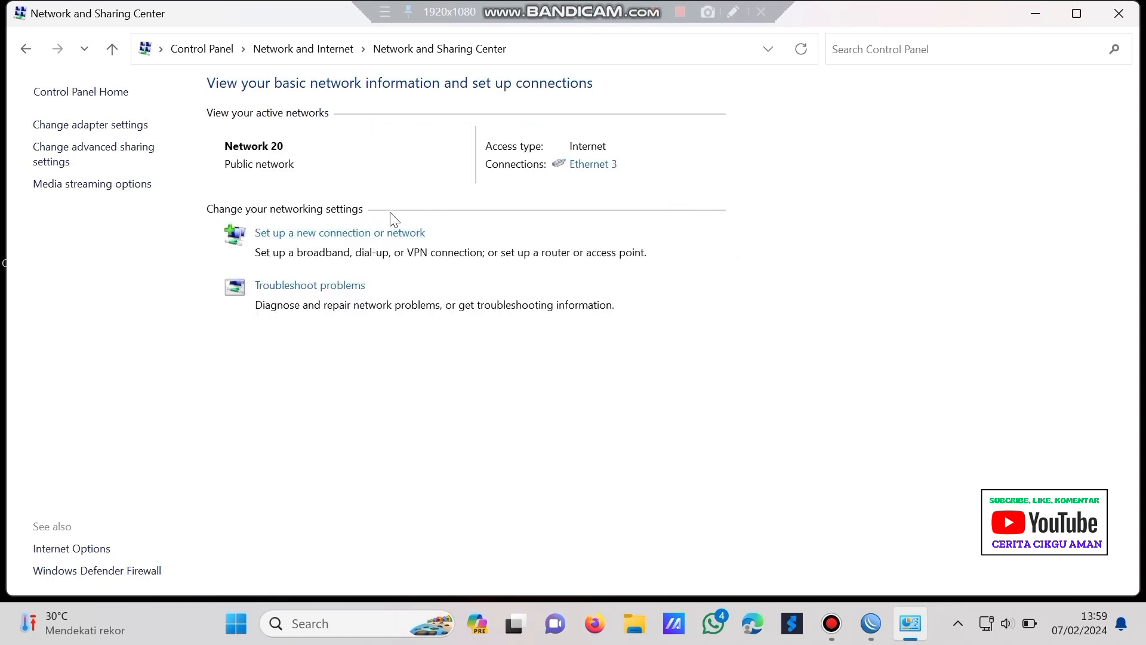
click(577, 168)
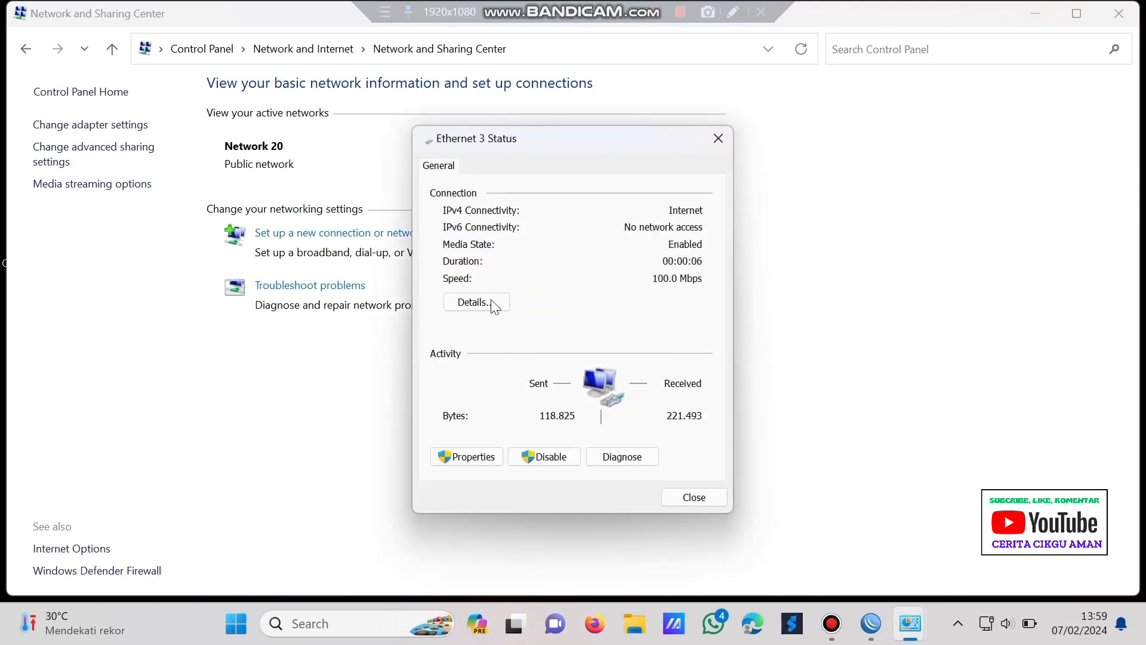
click(478, 304)
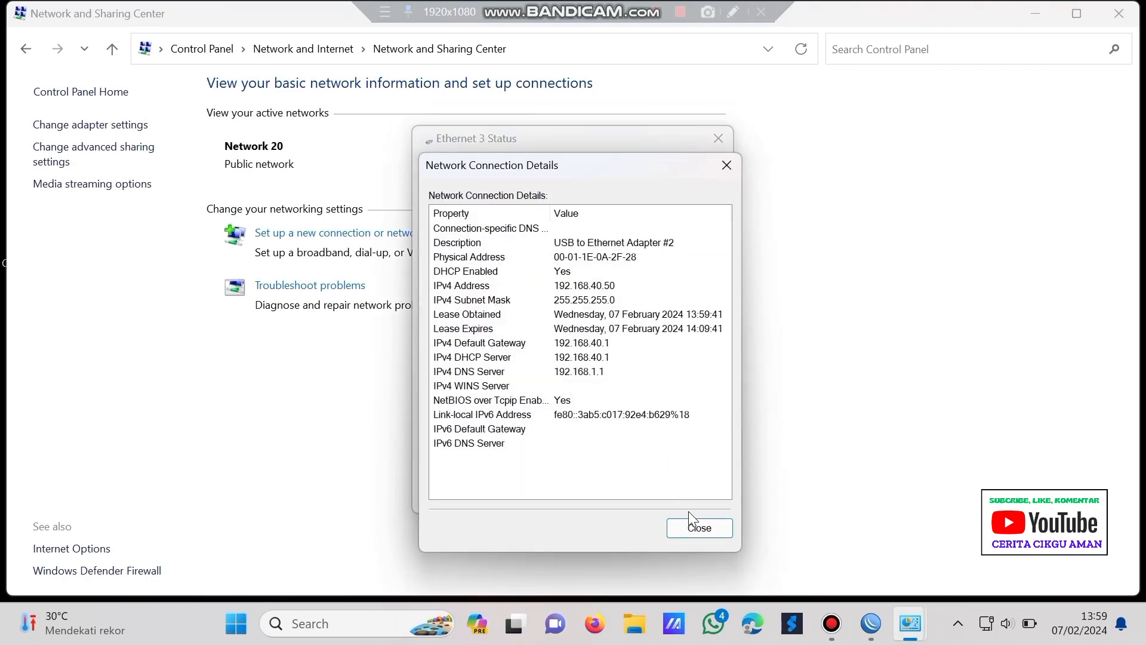
click(714, 538)
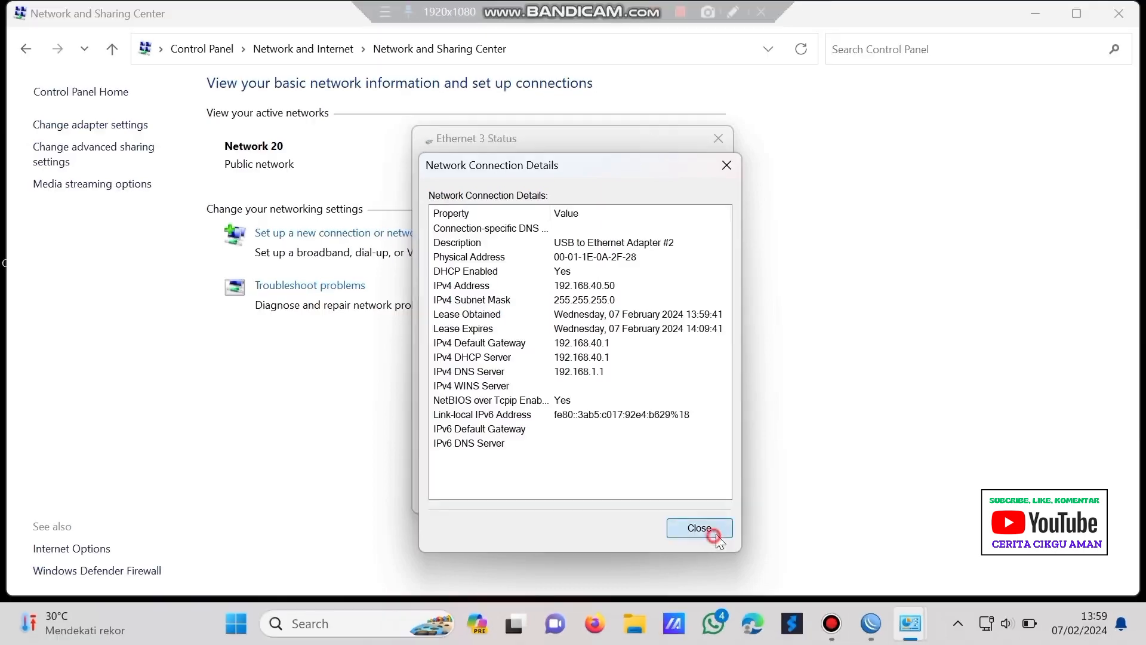
click(717, 139)
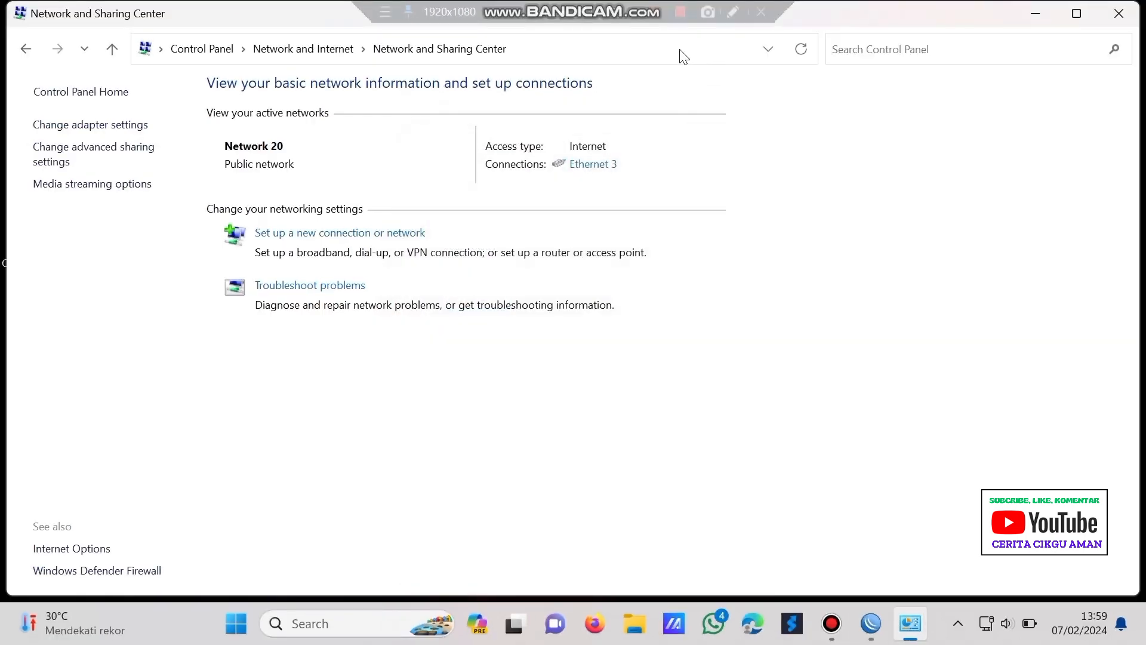